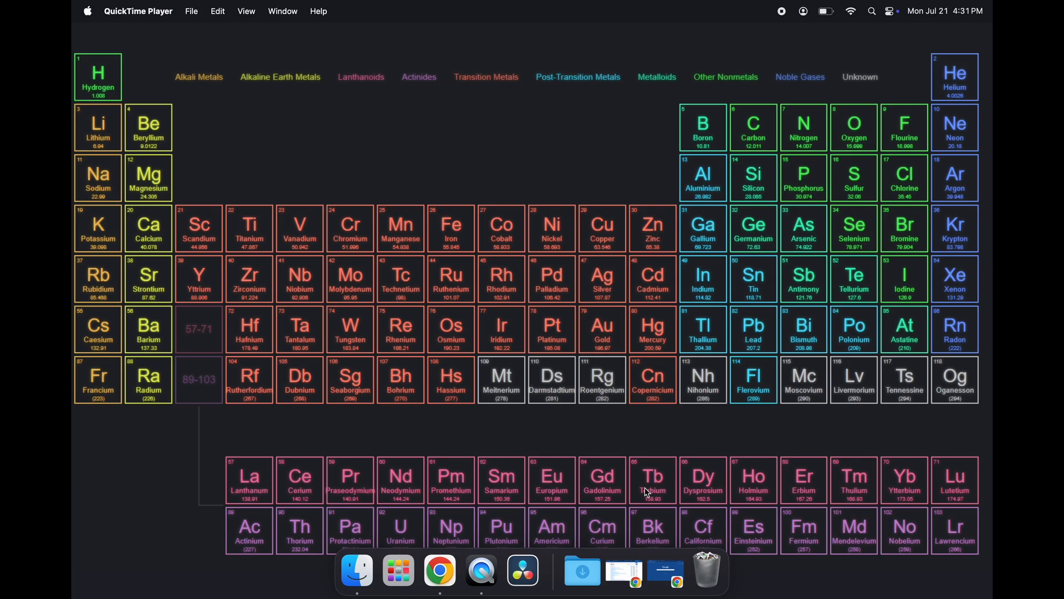
# Step: Switch to the Chrome browser window and search Google for "anki"
pyautogui.click(666, 571)
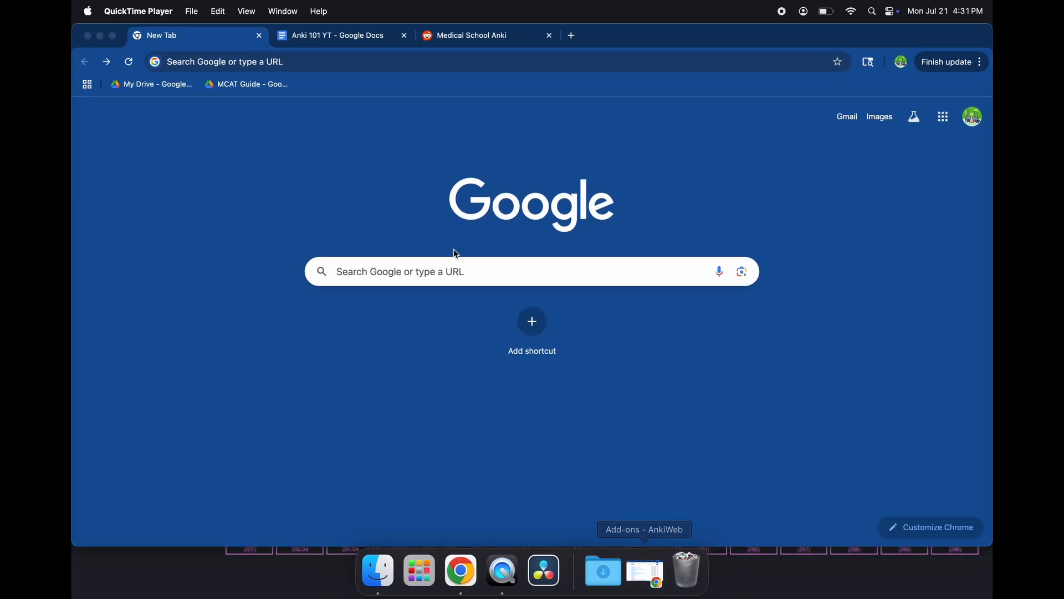
pyautogui.click(381, 268)
pyautogui.write('anki')
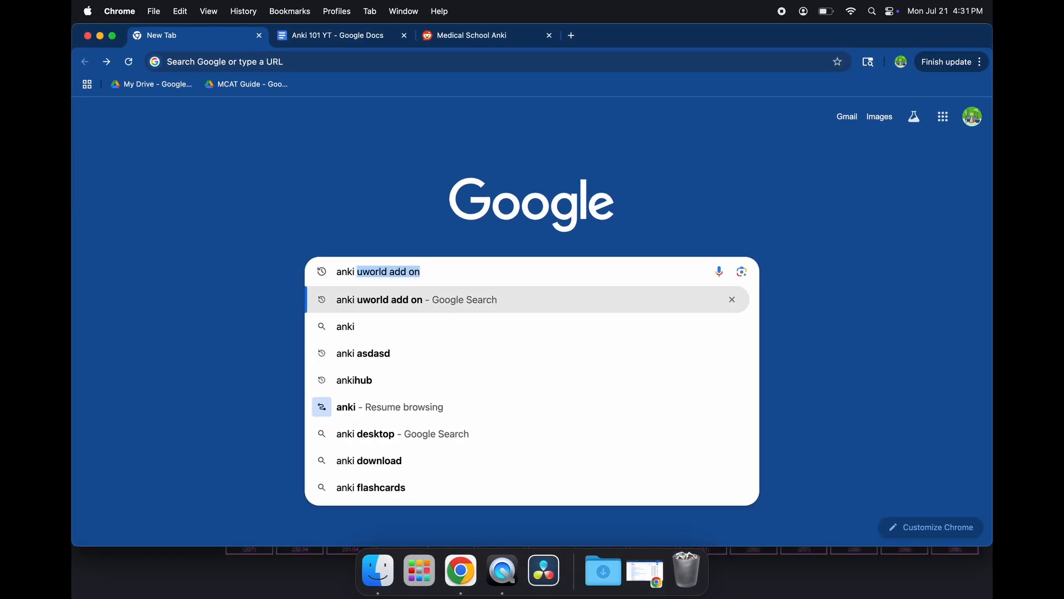
pyautogui.press('BackSpace')
pyautogui.press('Return')
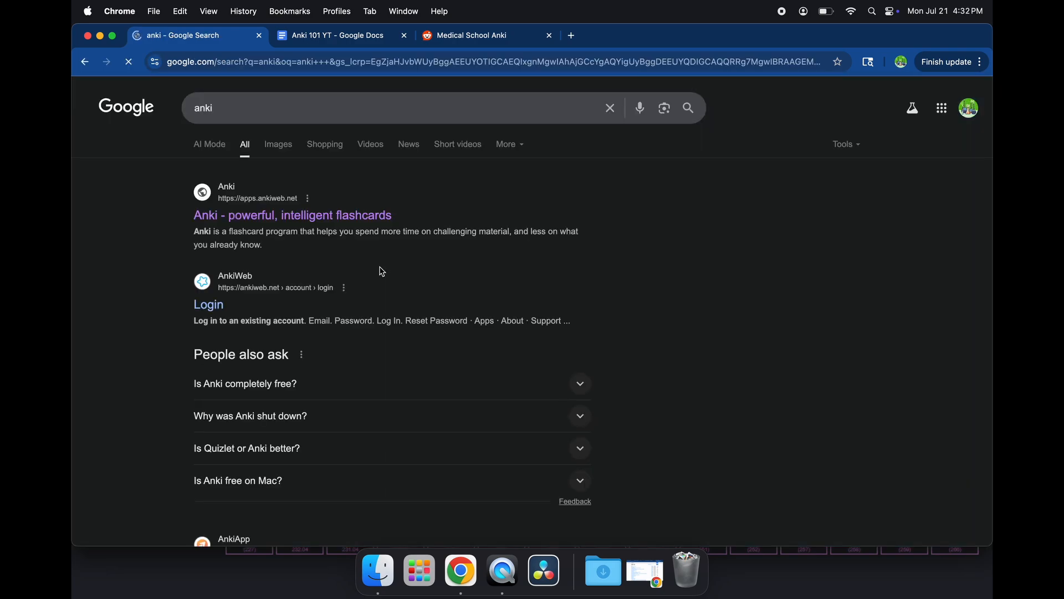
# Step: Open the official Anki website from the results and download the Anki Apple Silicon 25.02.7 build for macOS
pyautogui.click(293, 214)
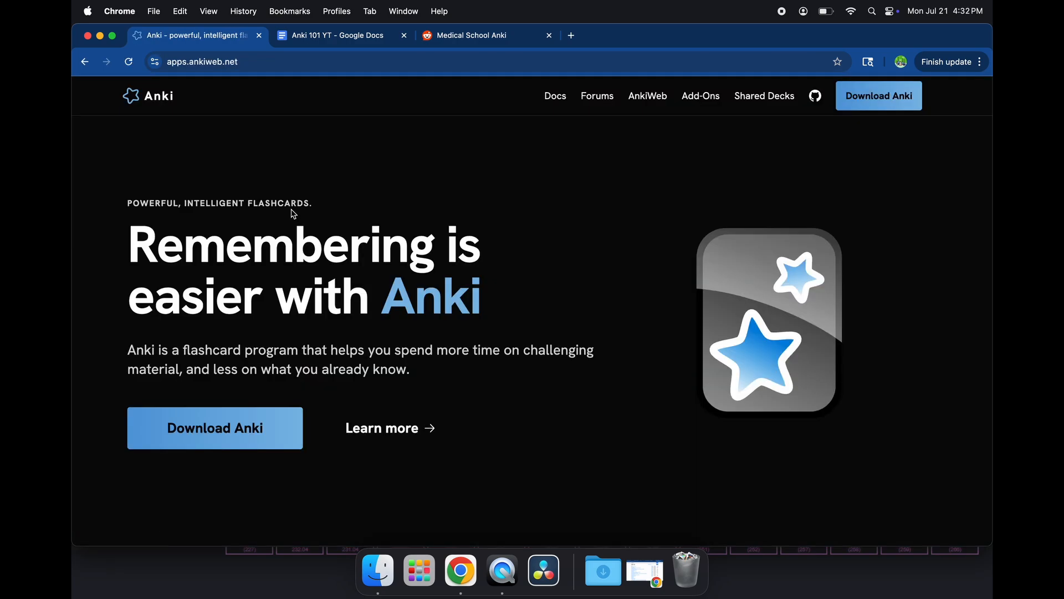
pyautogui.click(224, 428)
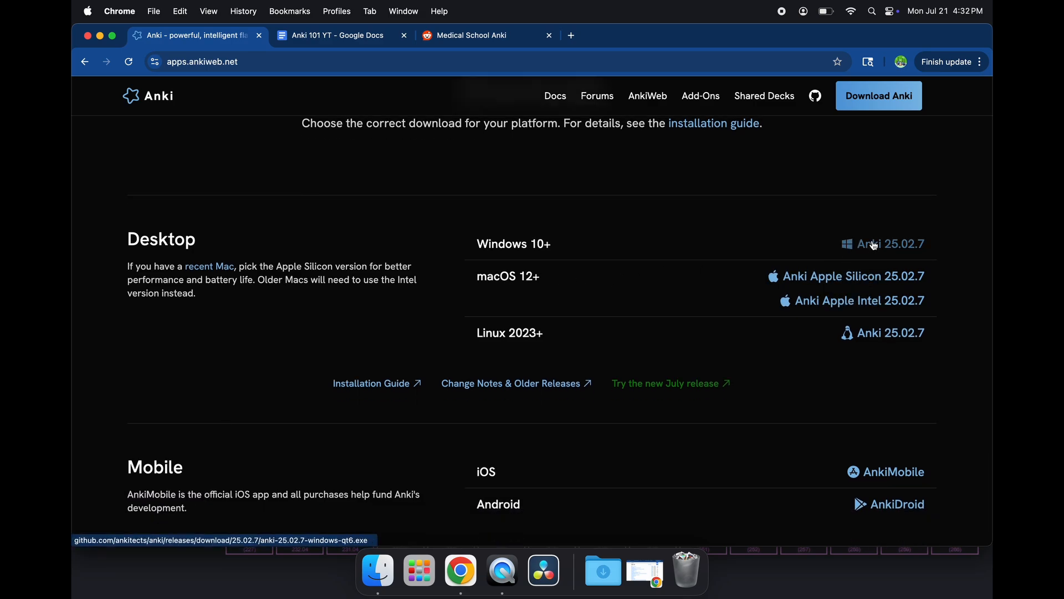
pyautogui.click(856, 286)
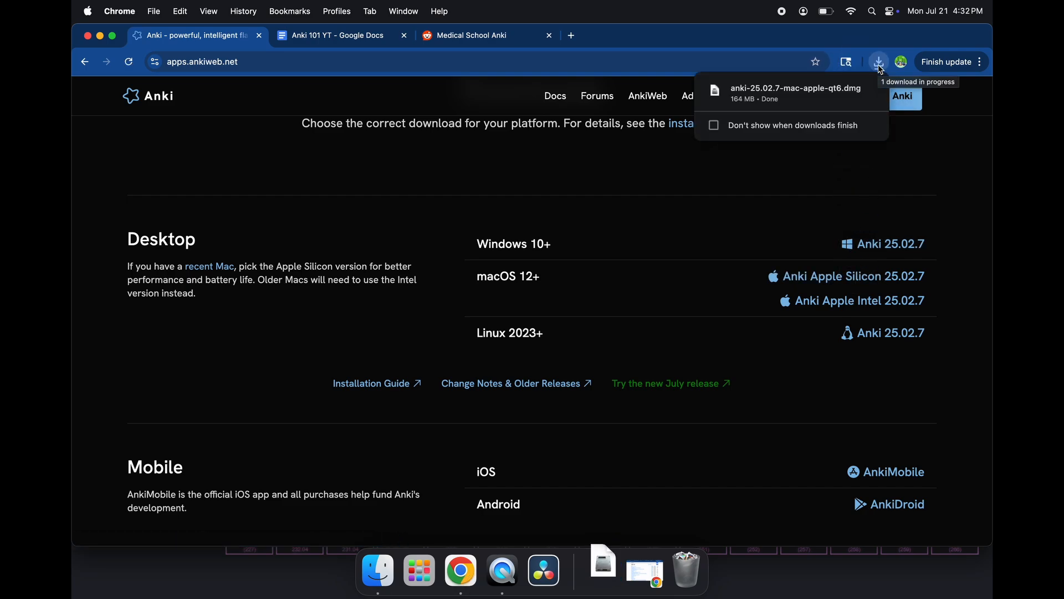
# Step: Open the downloaded Anki disk image and copy Anki into Applications, keeping both versions, and close the installer window
pyautogui.click(774, 100)
pyautogui.click(253, 133)
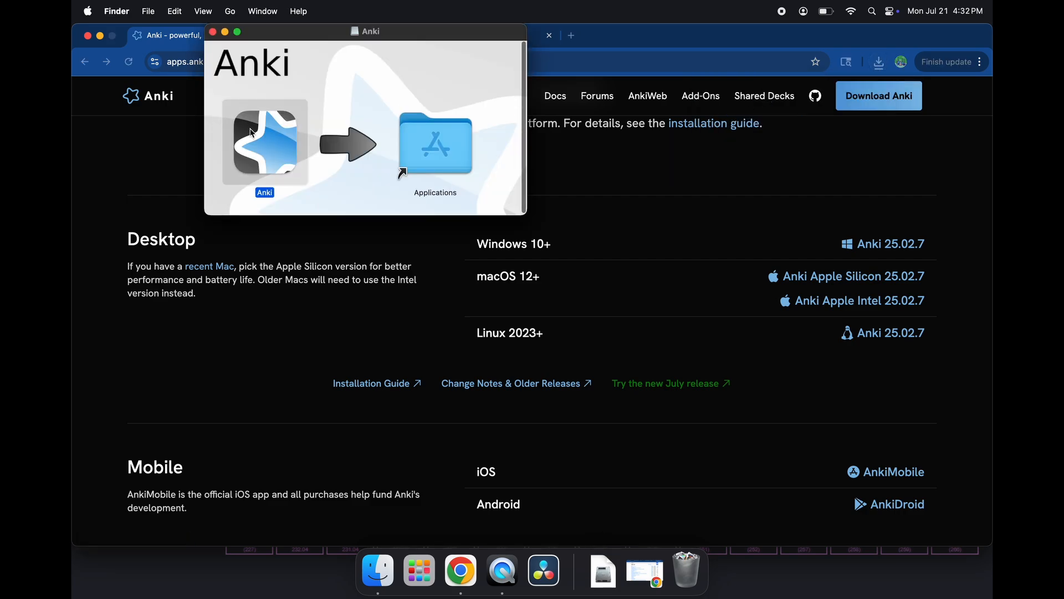
pyautogui.moveTo(252, 133); pyautogui.dragTo(422, 143)
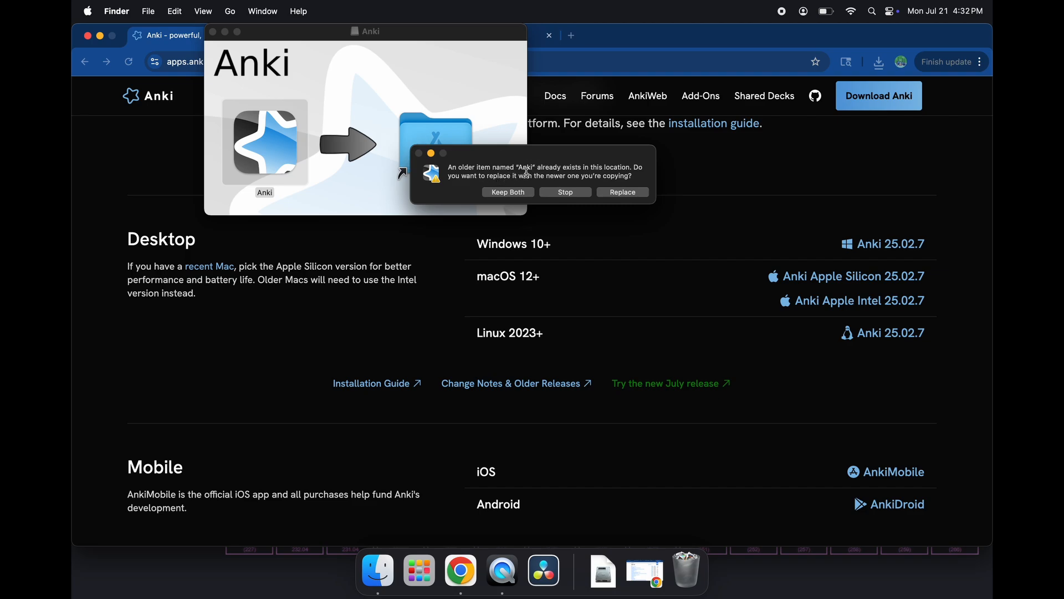
pyautogui.click(519, 195)
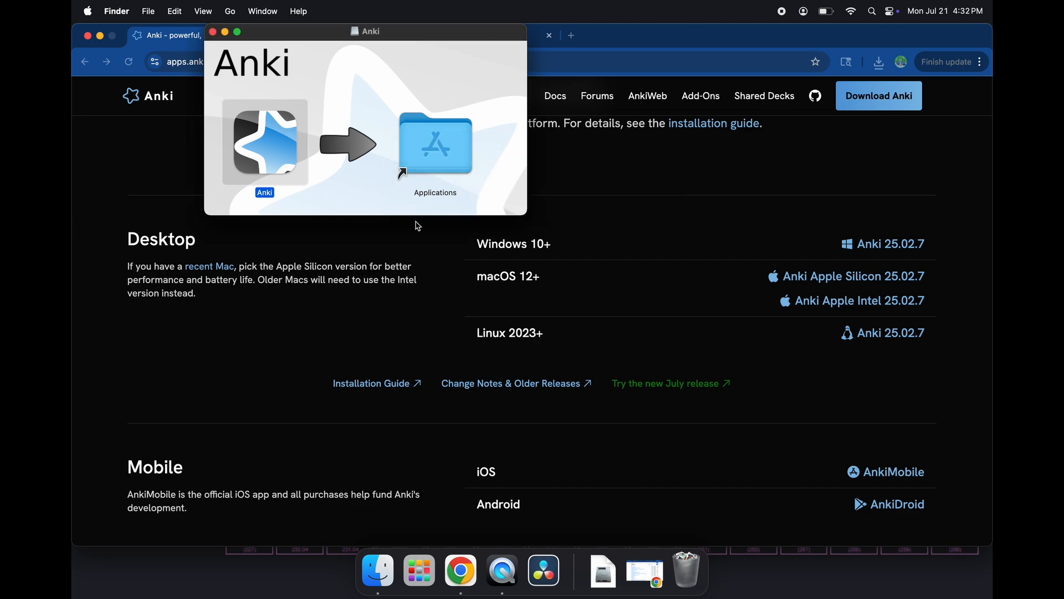
pyautogui.click(212, 31)
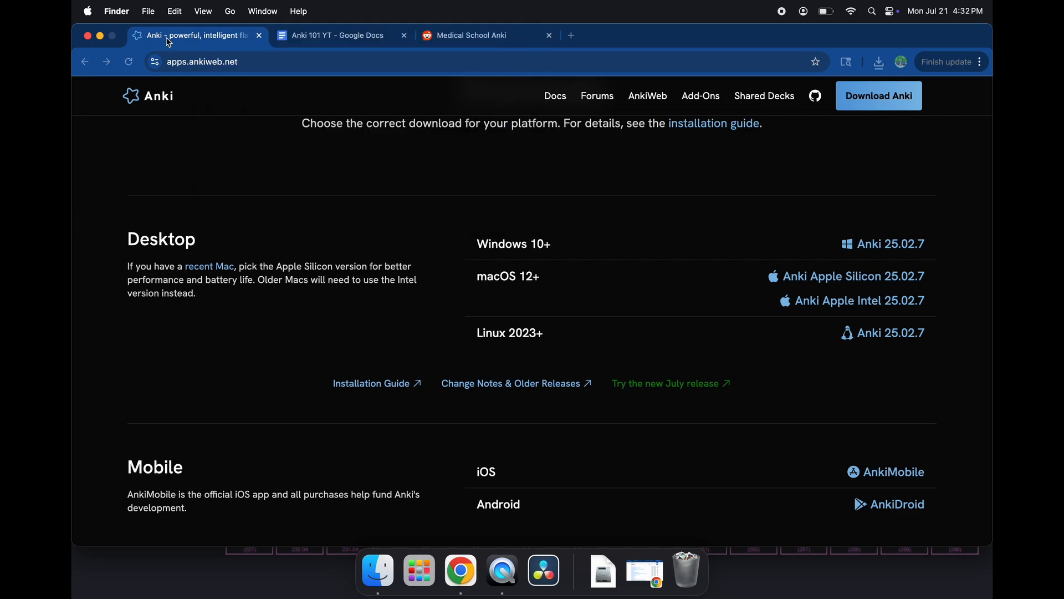
# Step: Minimize the browser and launch Anki, confirming English (United States) as the interface language and ignoring the offered update
pyautogui.click(101, 37)
pyautogui.click(399, 570)
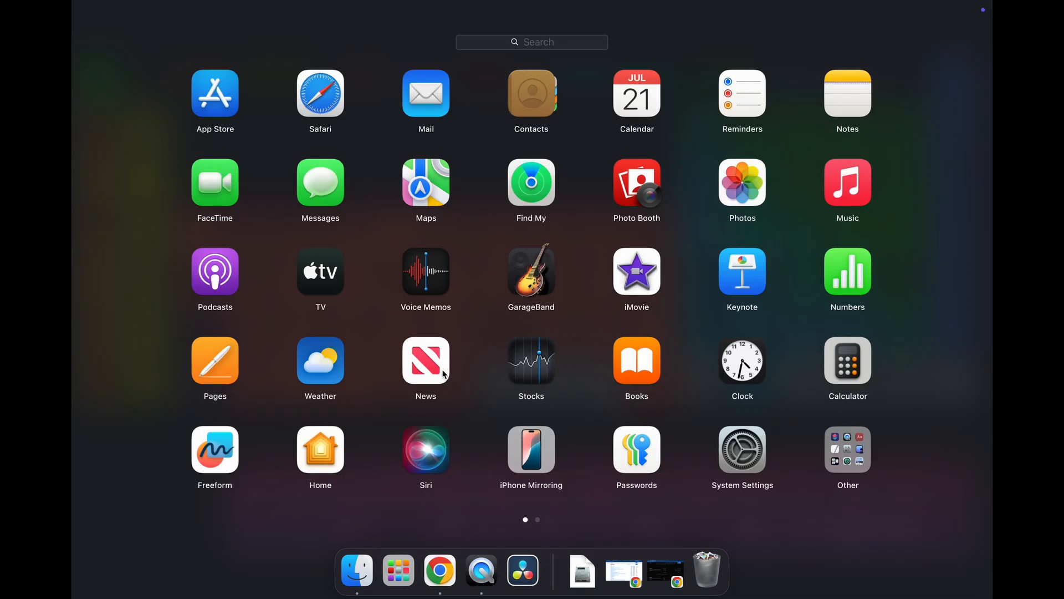
pyautogui.hscroll(5, 445, 375)
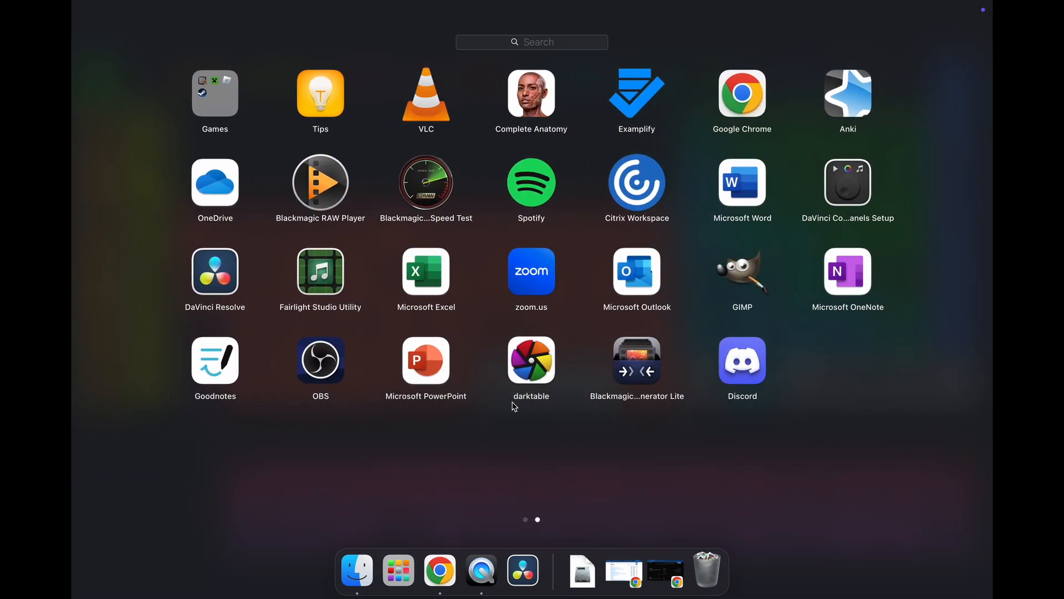
pyautogui.click(858, 98)
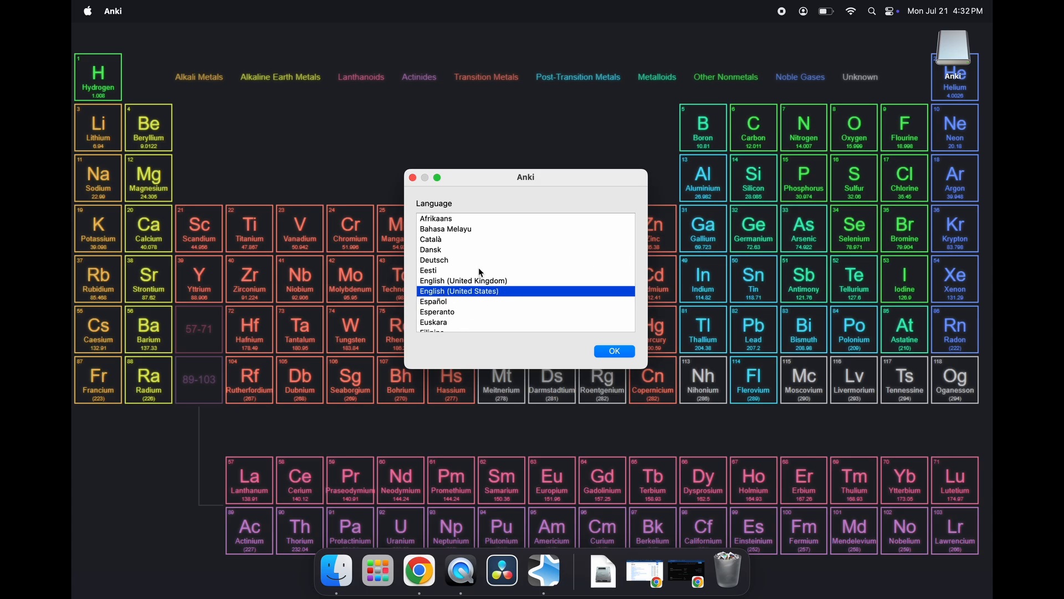
pyautogui.click(604, 352)
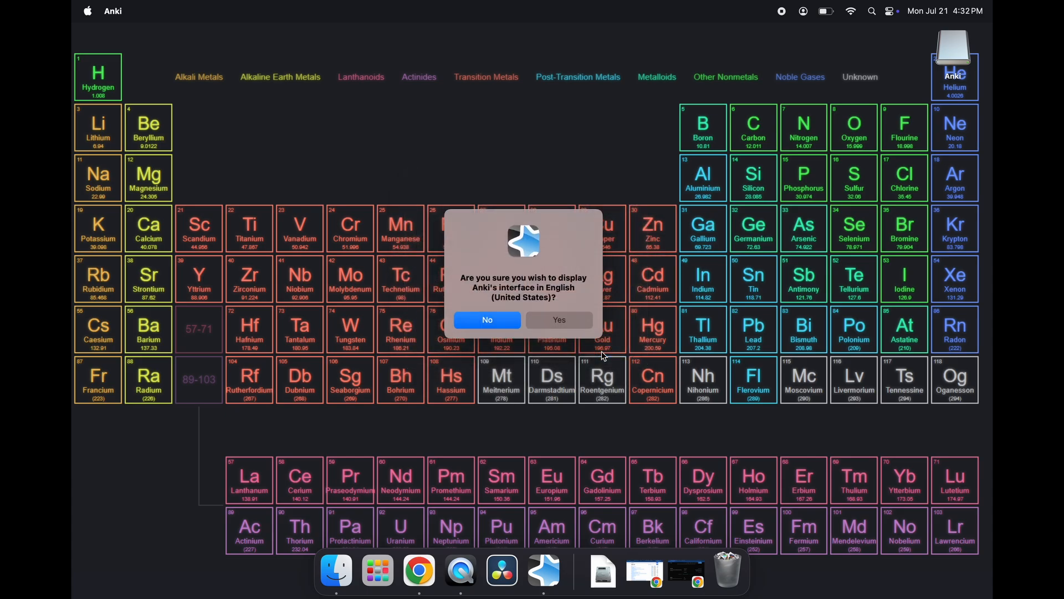
pyautogui.click(569, 321)
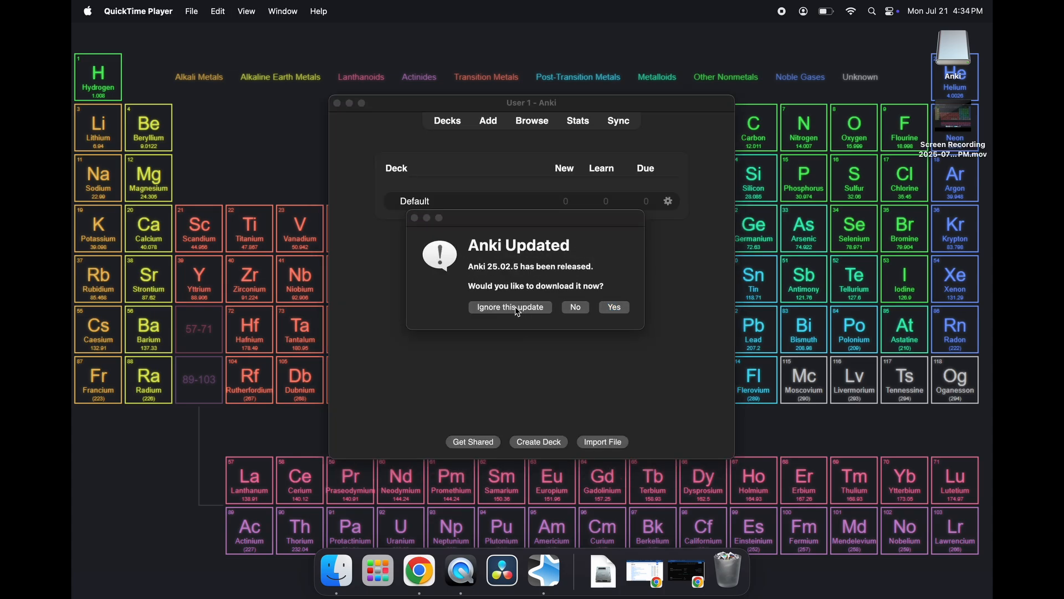
pyautogui.click(511, 308)
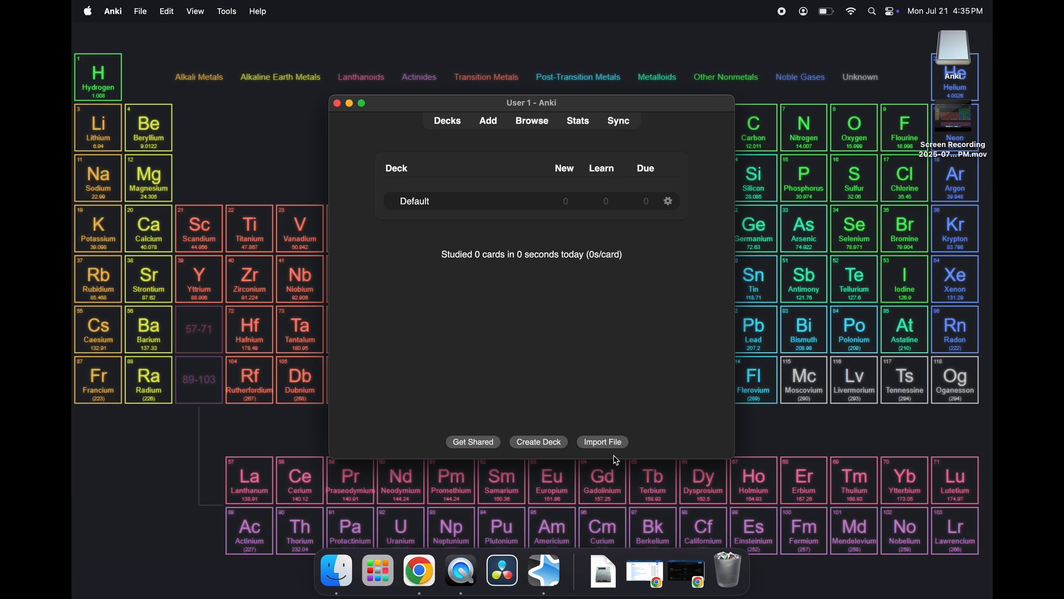
# Step: Start syncing, visit the AnkiWeb sign-up page, and log in to Anki with the account's e-mail and password
pyautogui.click(621, 124)
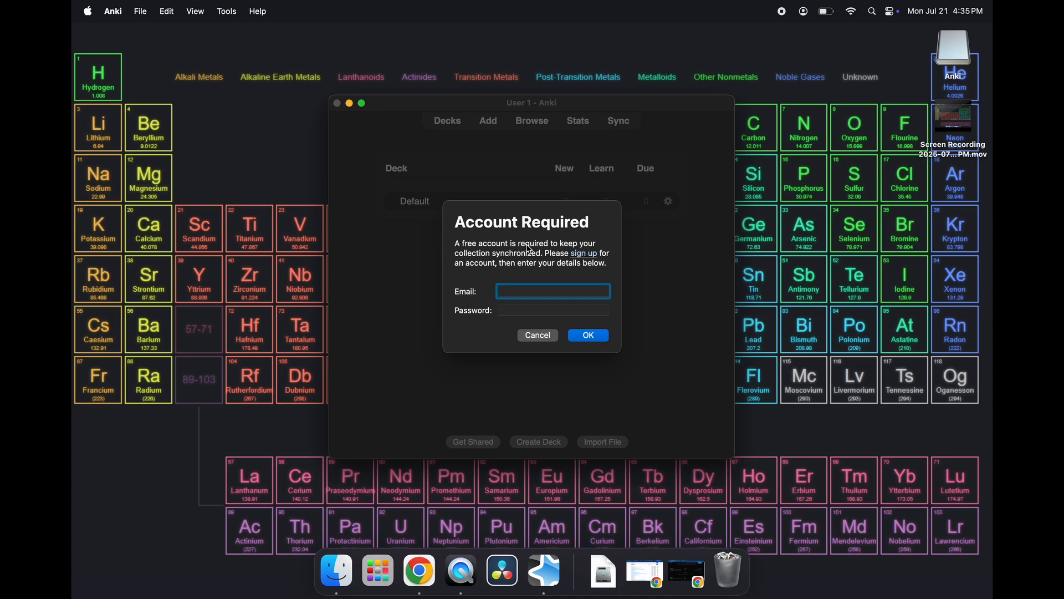
pyautogui.click(581, 255)
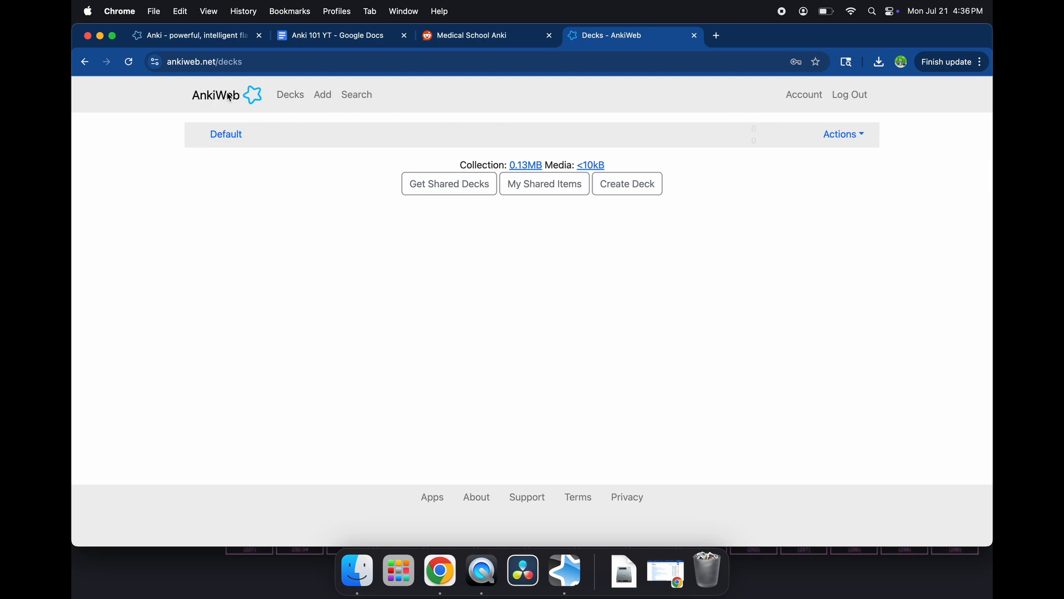
pyautogui.click(100, 36)
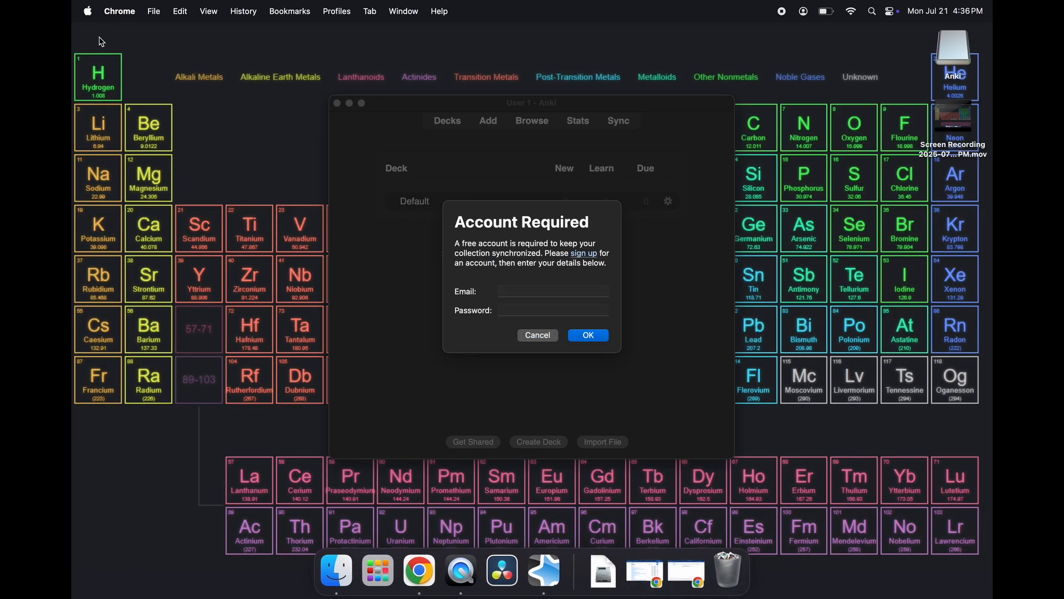
pyautogui.click(528, 290)
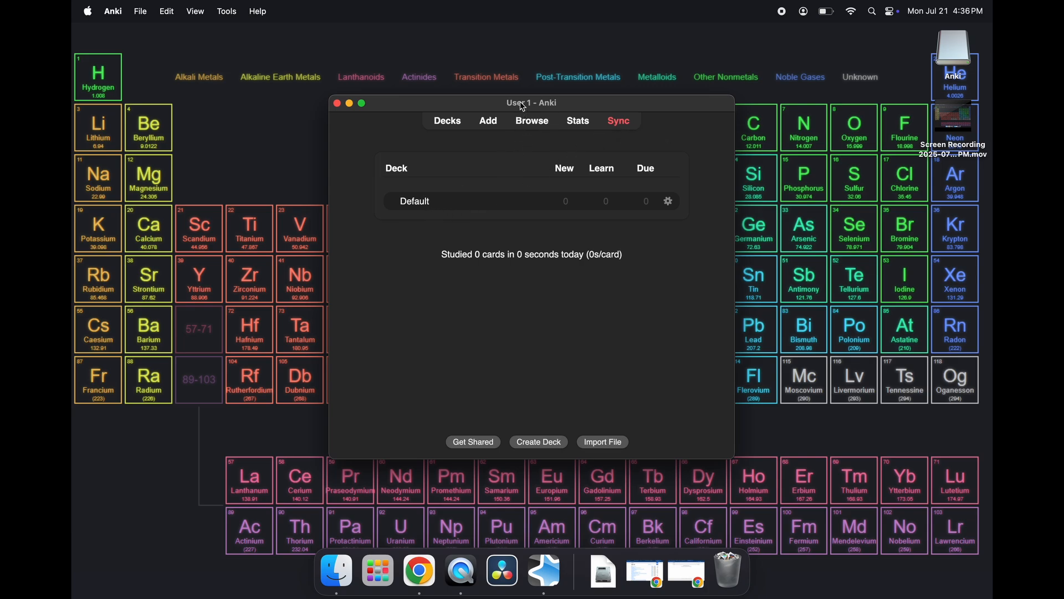
# Step: Rename the Anki profile User 1 to "YT" and open it
pyautogui.click(111, 13)
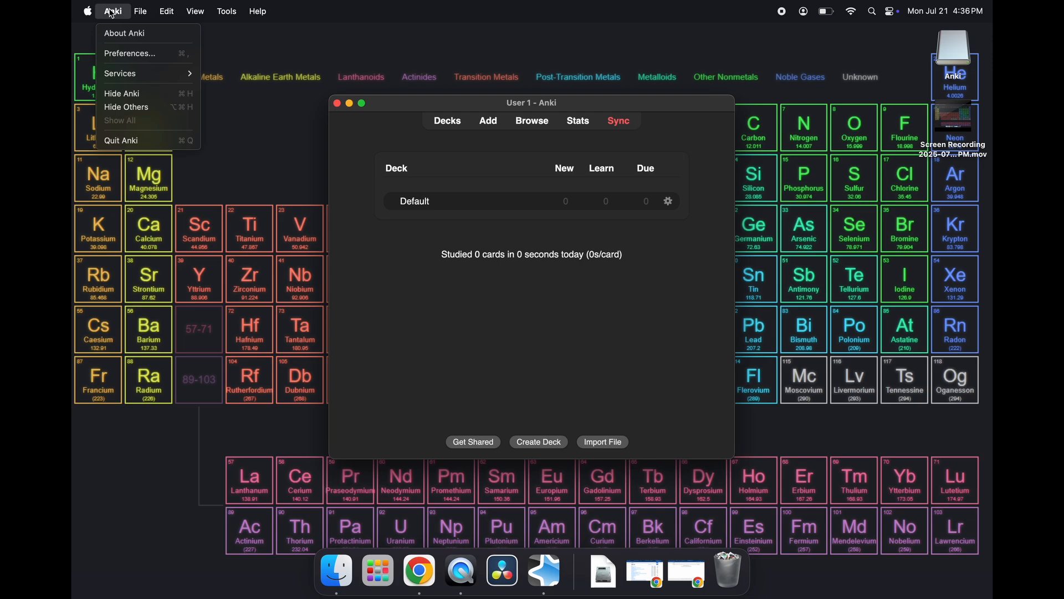
pyautogui.moveTo(140, 12)
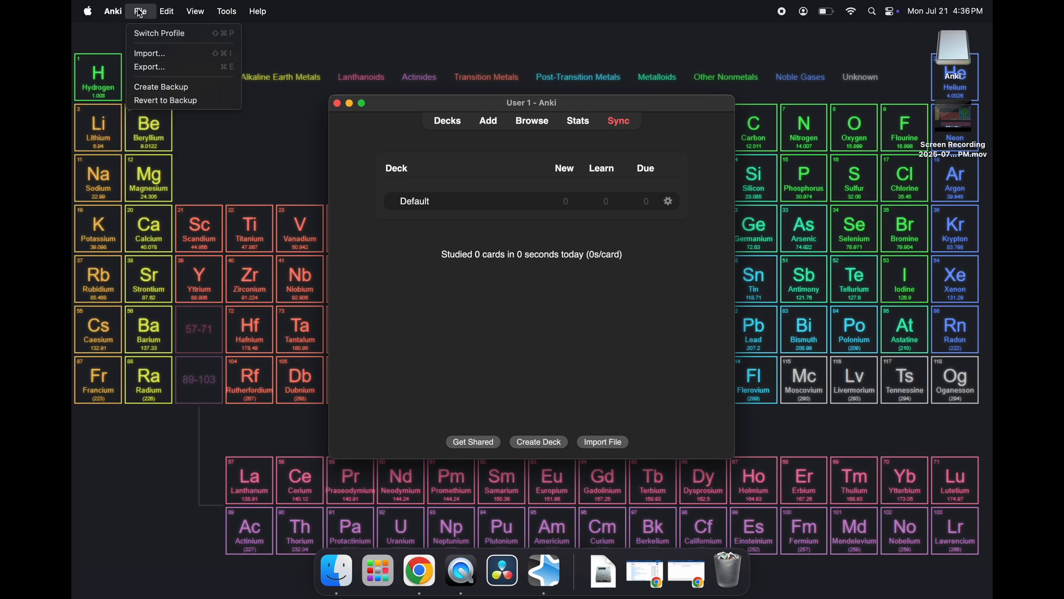
pyautogui.click(146, 33)
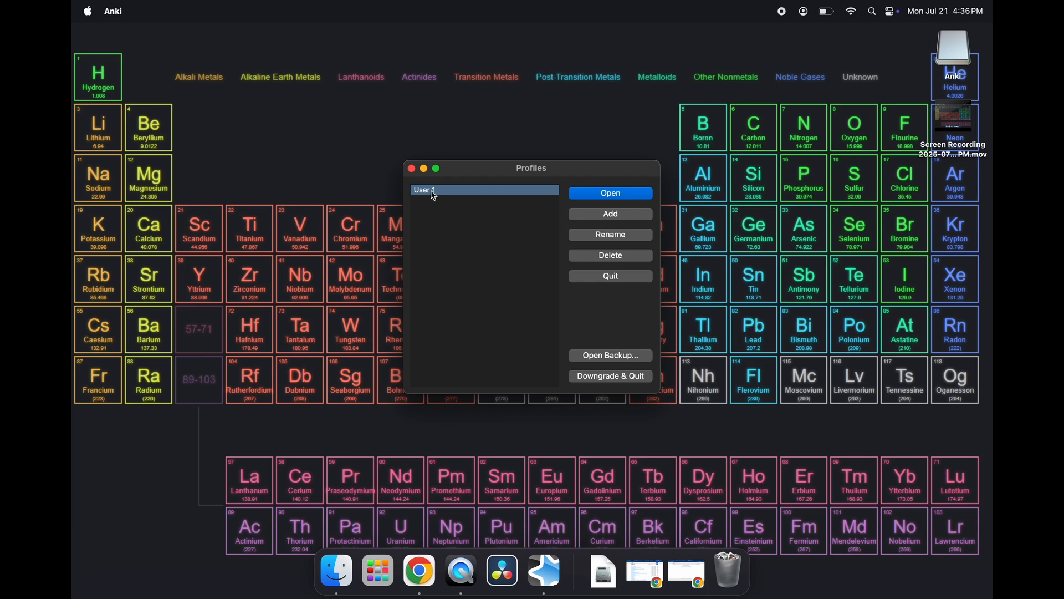
pyautogui.click(596, 240)
pyautogui.write('YT')
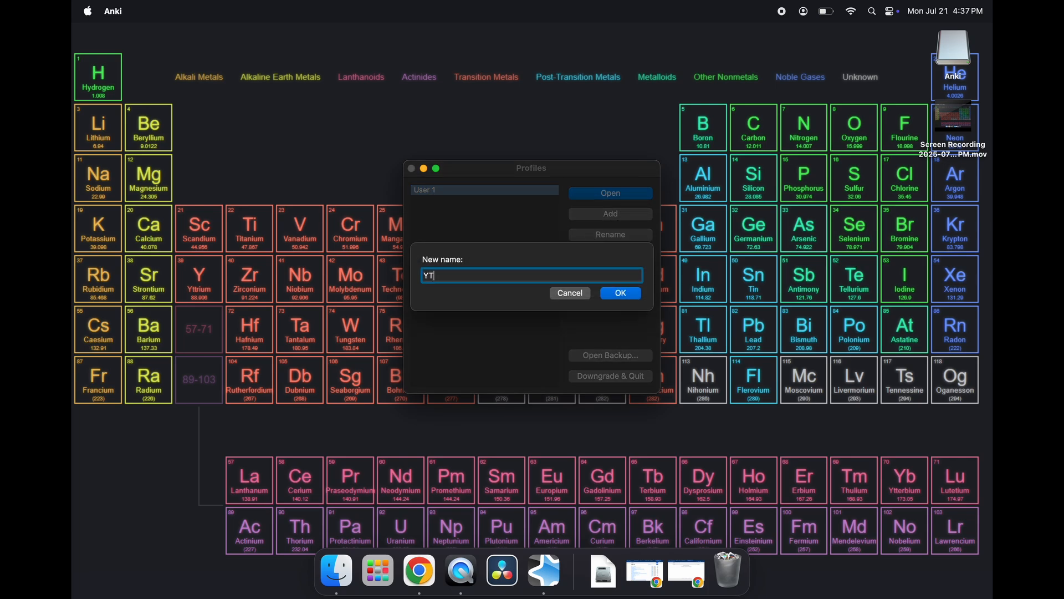
pyautogui.press('Return')
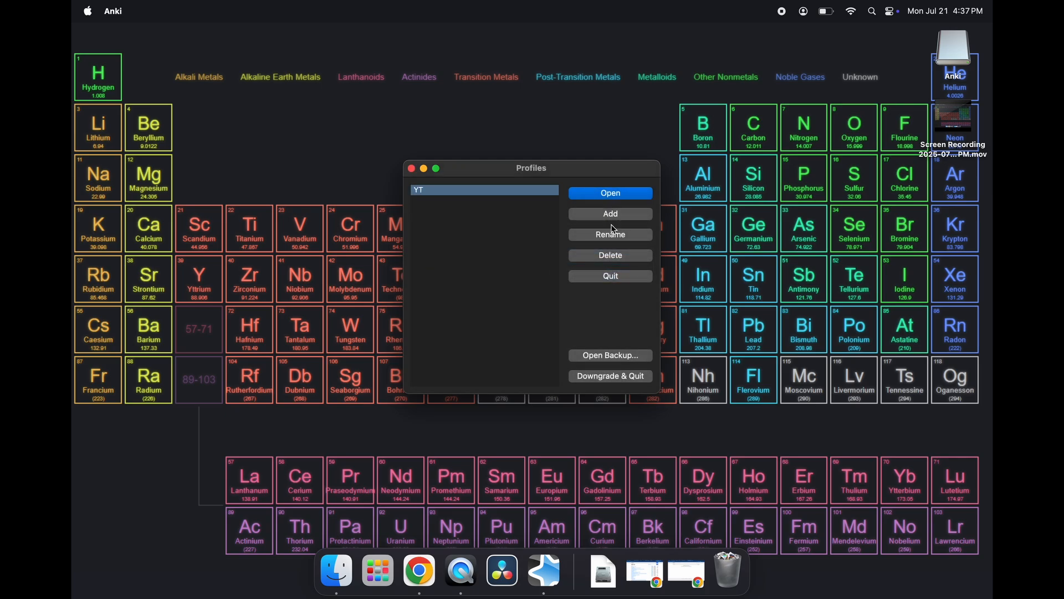
pyautogui.click(611, 194)
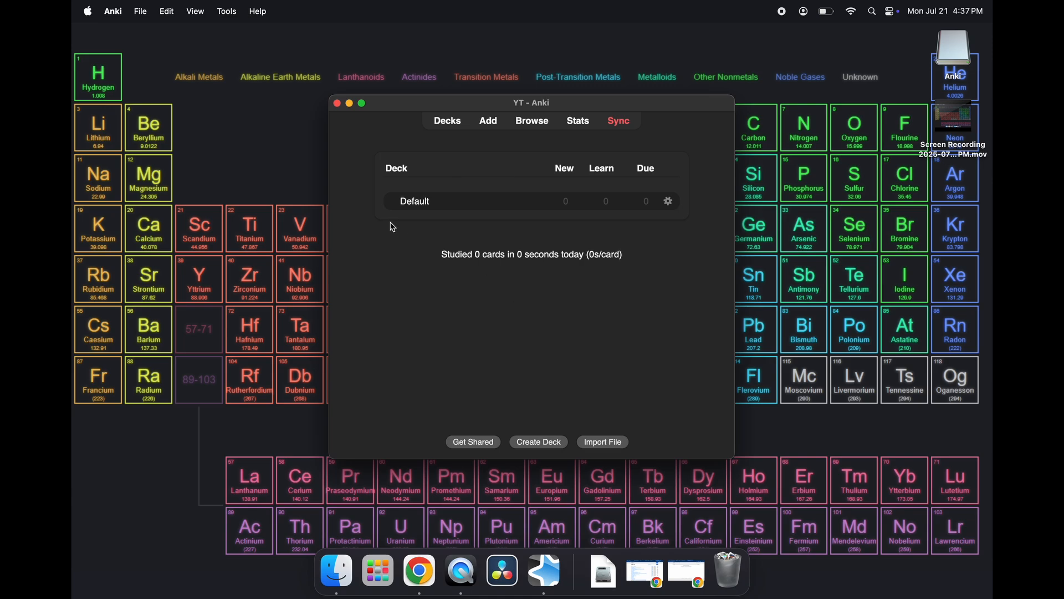
pyautogui.click(116, 12)
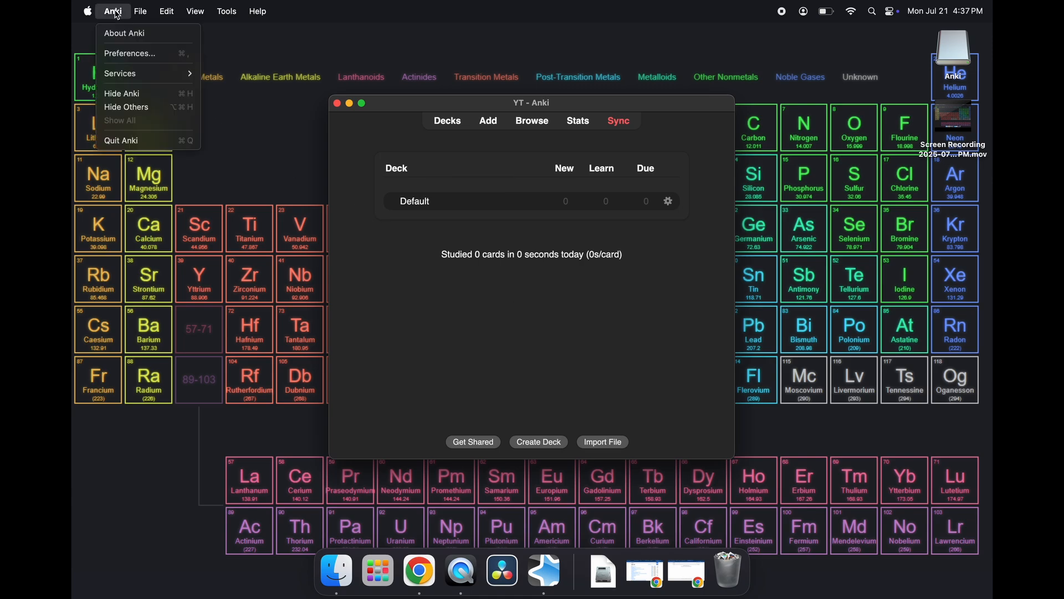
pyautogui.click(119, 54)
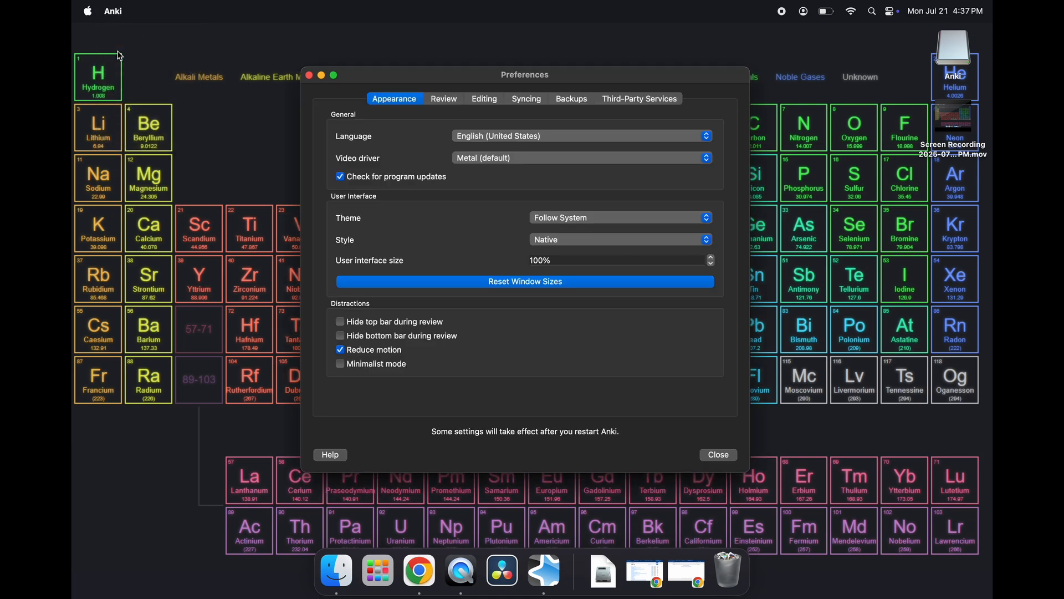
pyautogui.click(309, 75)
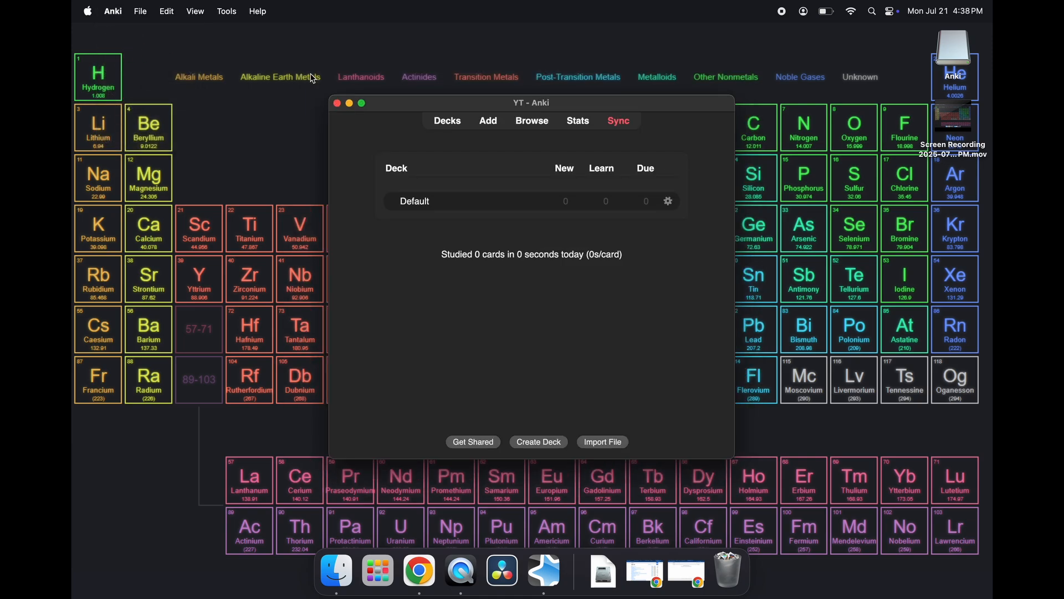
# Step: Examine Anki's preferences for appearance, review, editing, syncing, backups and third-party services, and close them
pyautogui.click(228, 12)
pyautogui.click(227, 12)
pyautogui.click(114, 13)
pyautogui.click(126, 55)
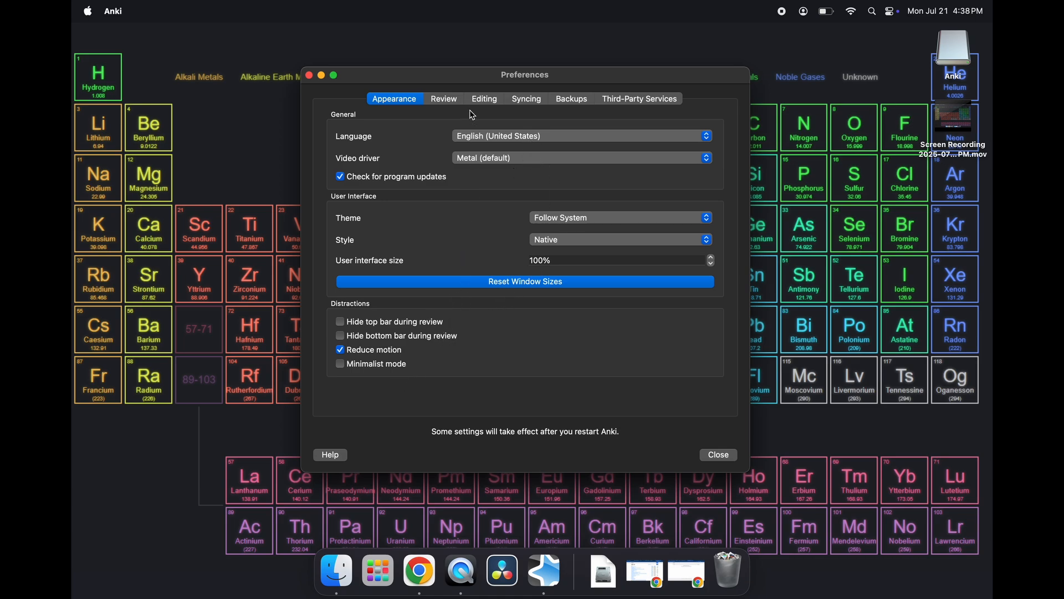
pyautogui.click(449, 105)
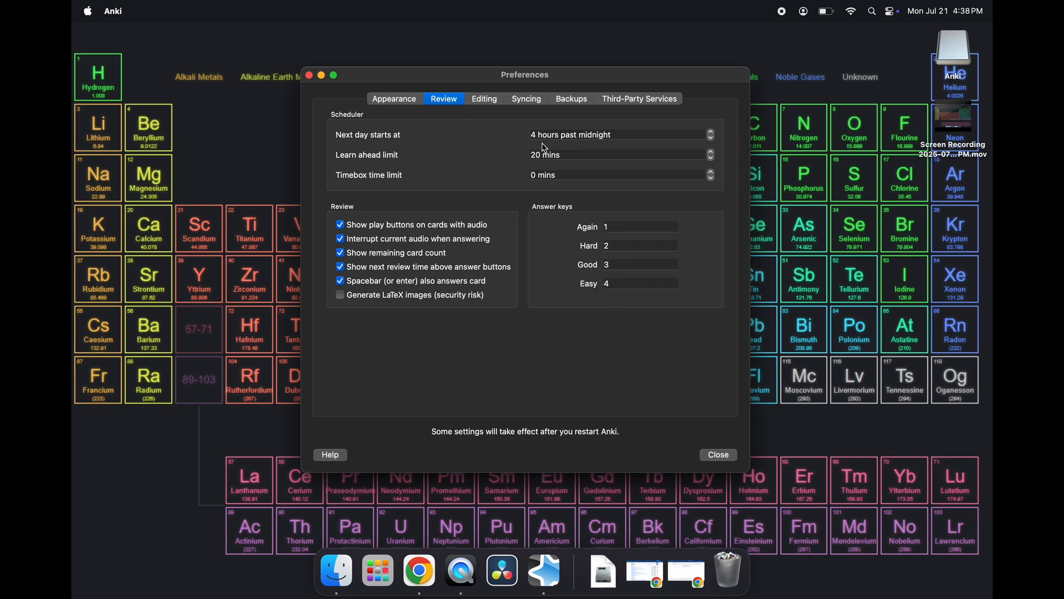
pyautogui.click(489, 102)
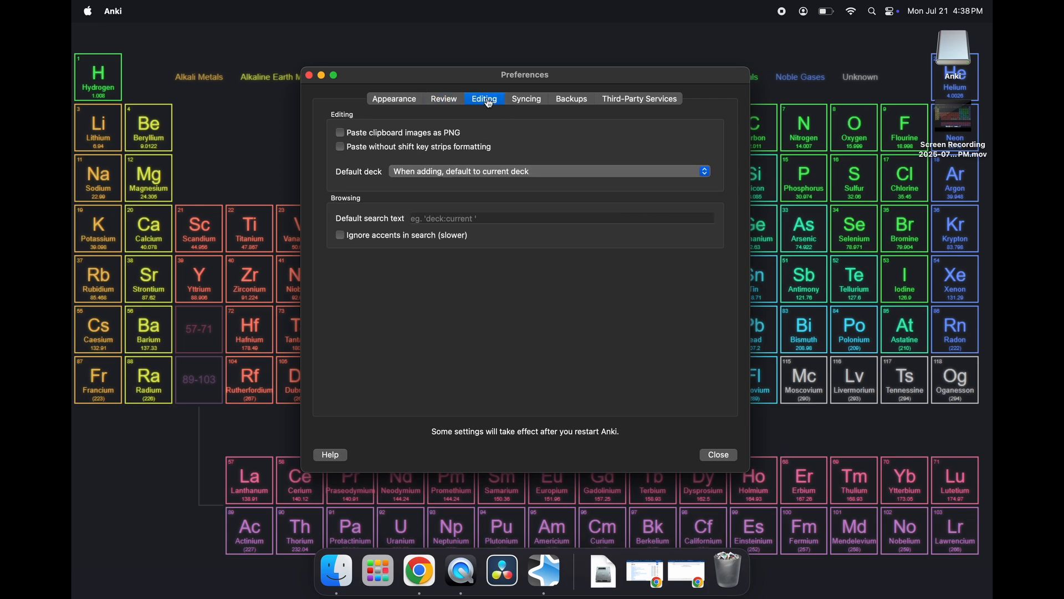
pyautogui.click(526, 103)
pyautogui.click(559, 105)
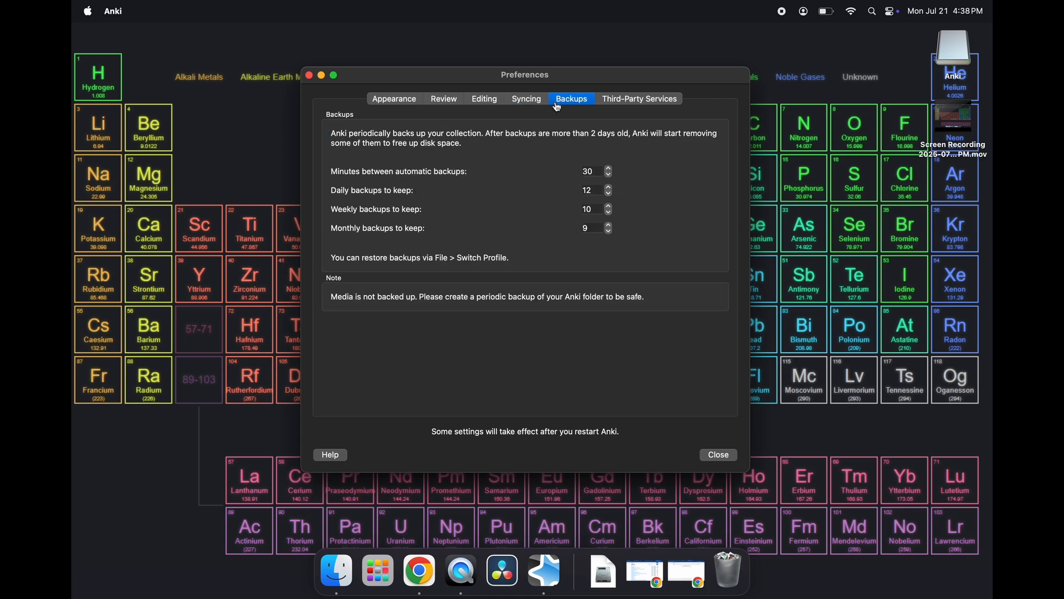
pyautogui.click(634, 104)
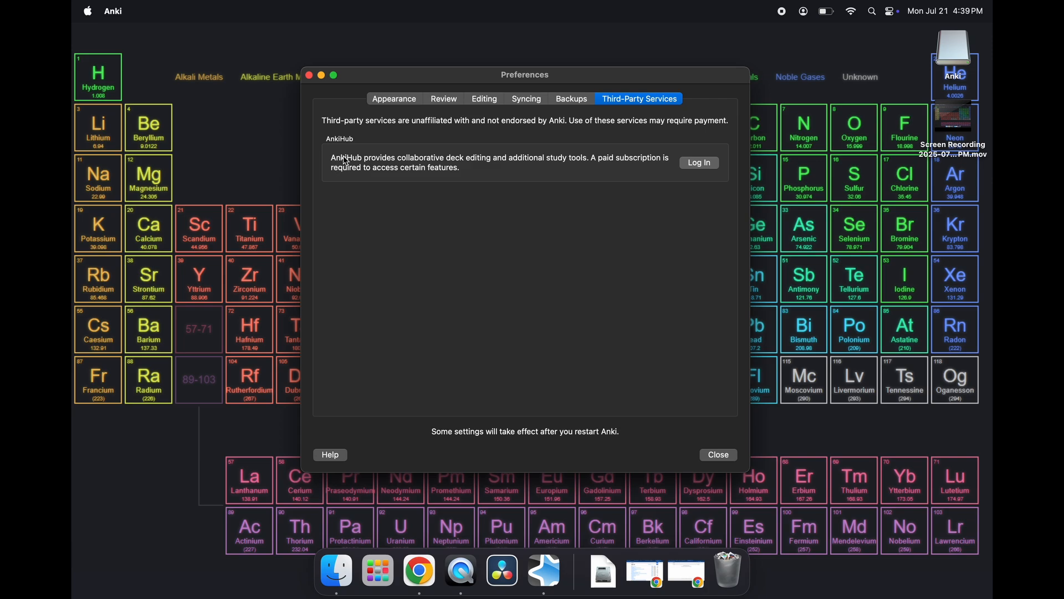
pyautogui.click(719, 456)
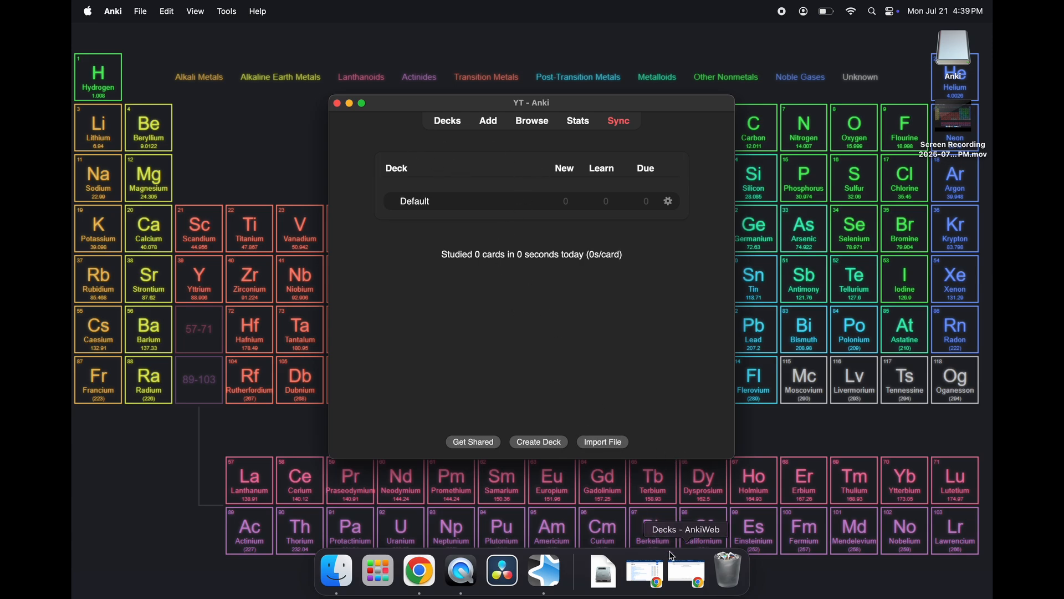
# Step: Switch to Chrome, close the AnkiWeb decks page, and take the Anki download page back to a blank new tab
pyautogui.click(681, 582)
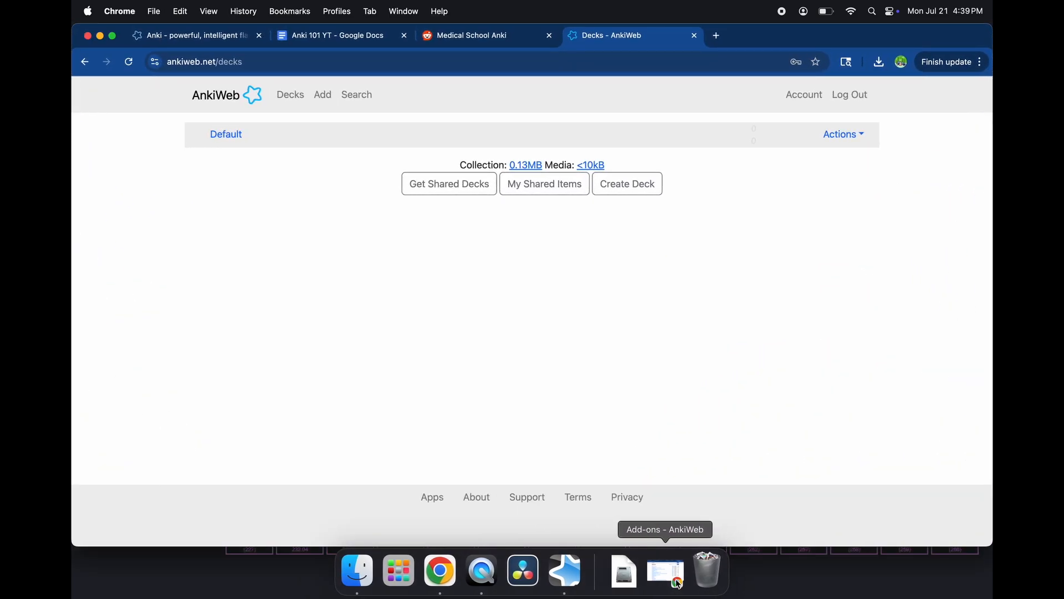
pyautogui.click(695, 35)
pyautogui.click(214, 36)
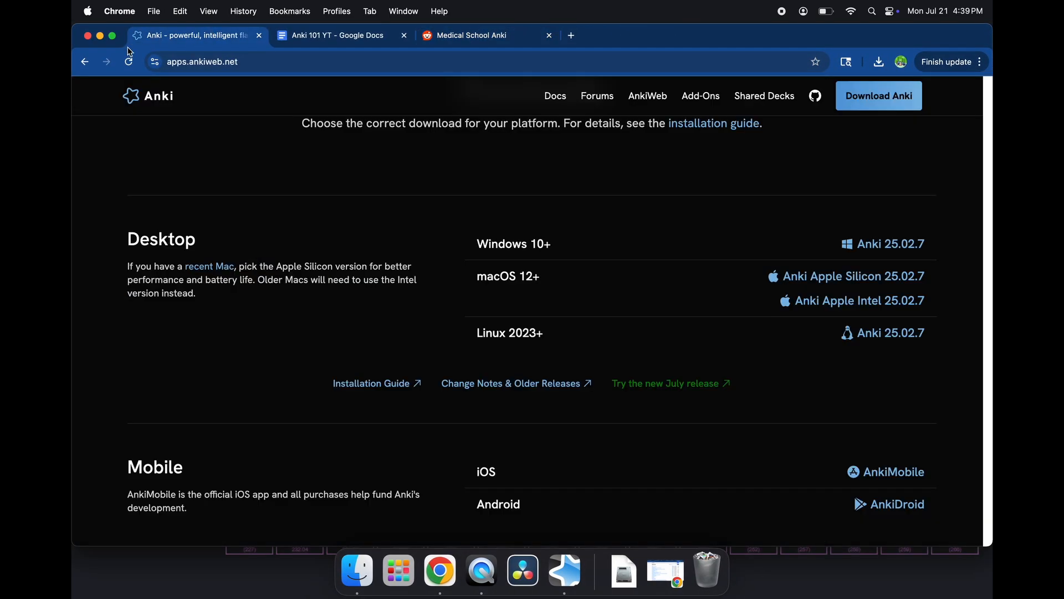
pyautogui.click(84, 62)
pyautogui.click(84, 63)
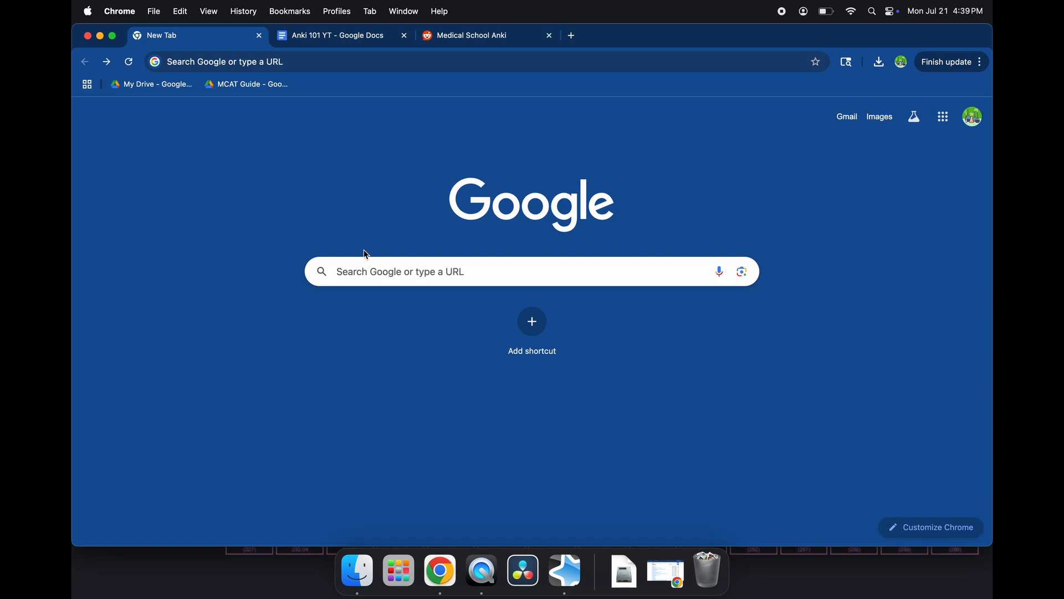
# Step: Search Google for "ankihub" and open the AnkiHub website at its membership plans
pyautogui.click(369, 268)
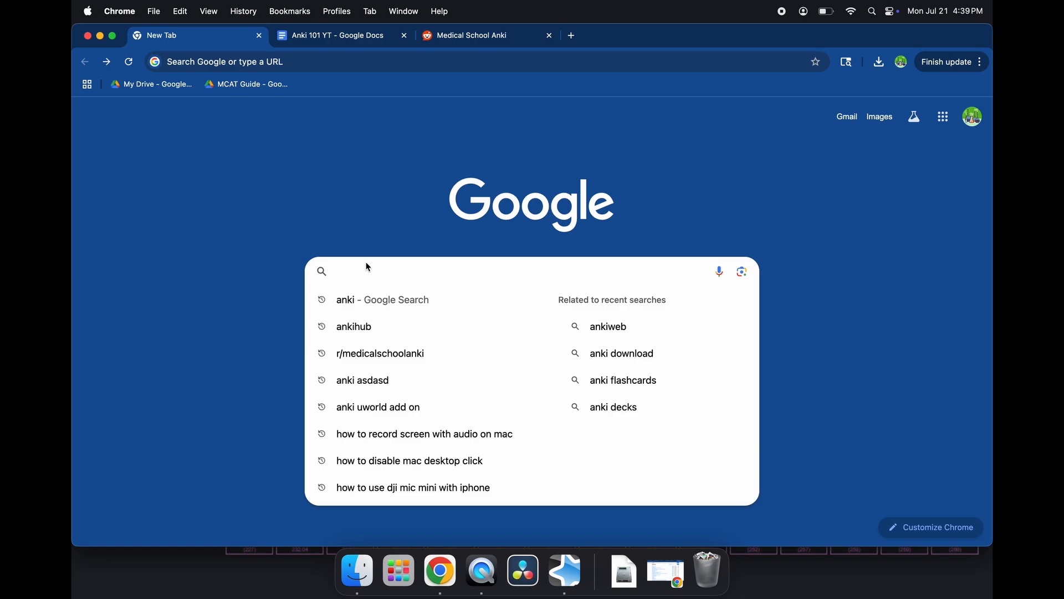
pyautogui.write('ankihub')
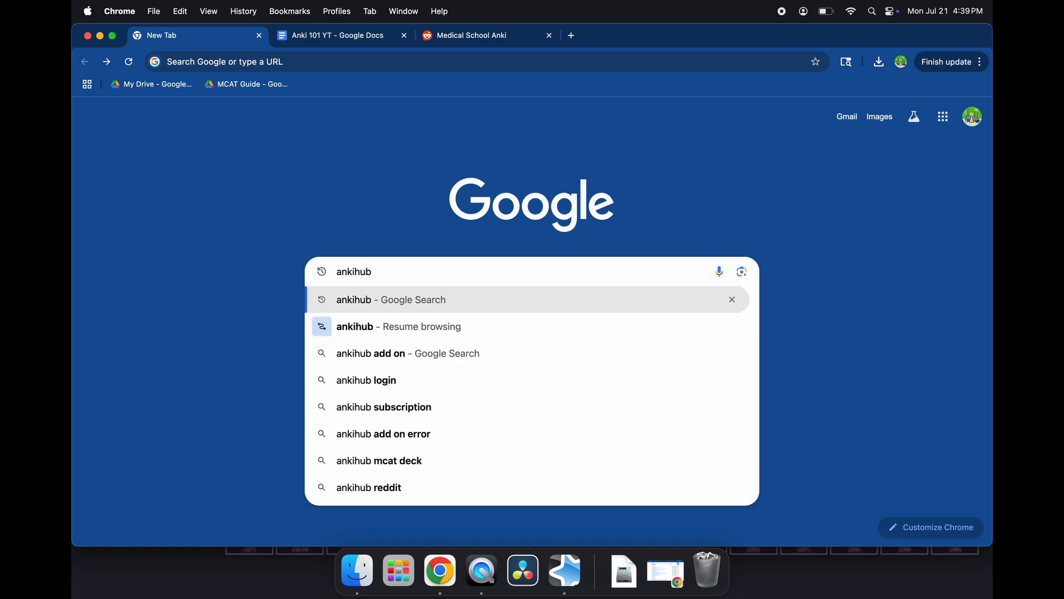
pyautogui.press('Return')
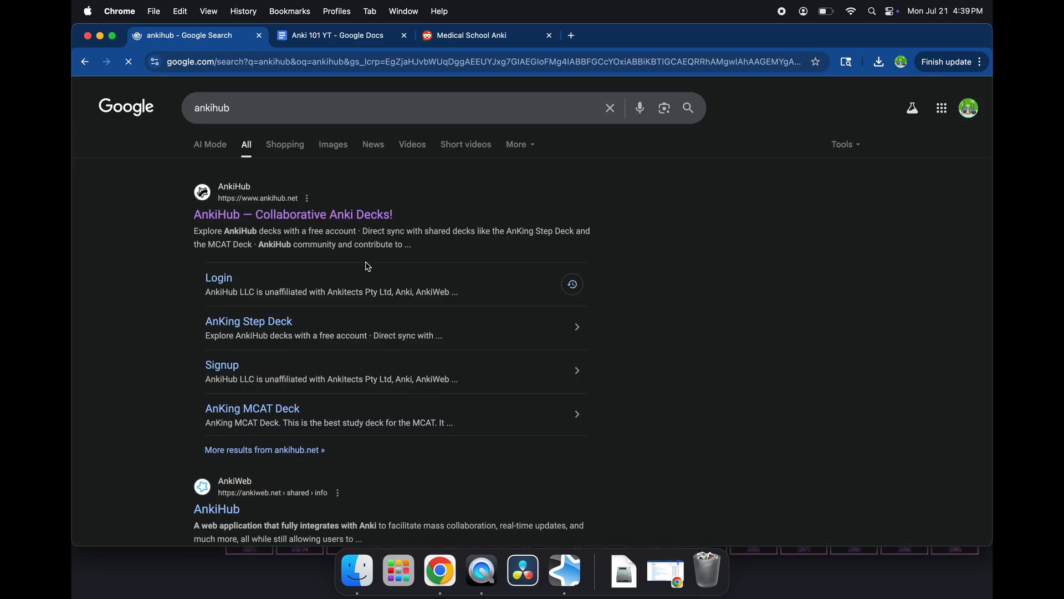
pyautogui.click(349, 216)
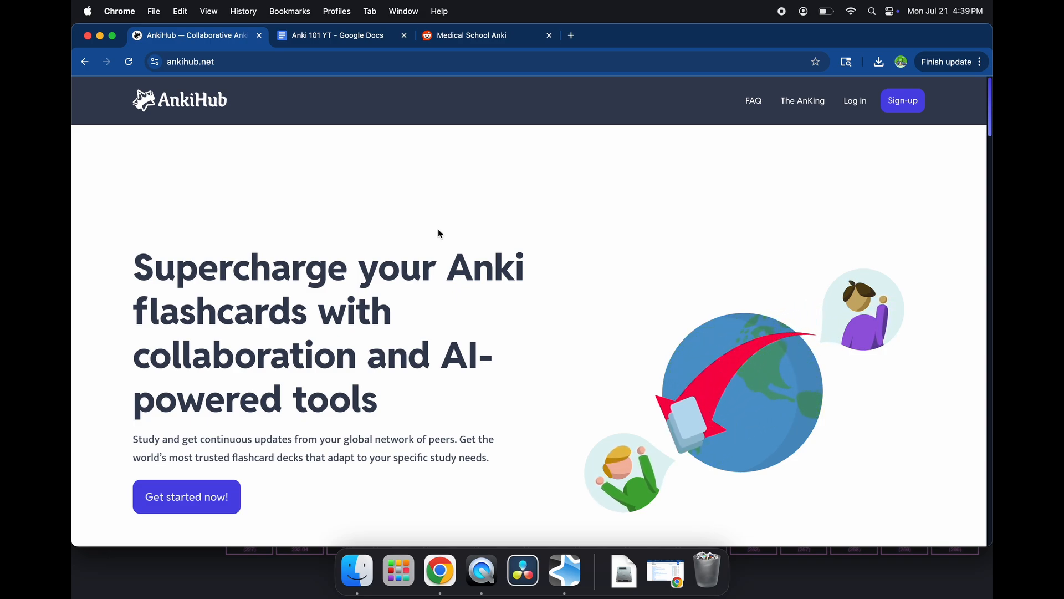
pyautogui.scroll(-6, 348, 322)
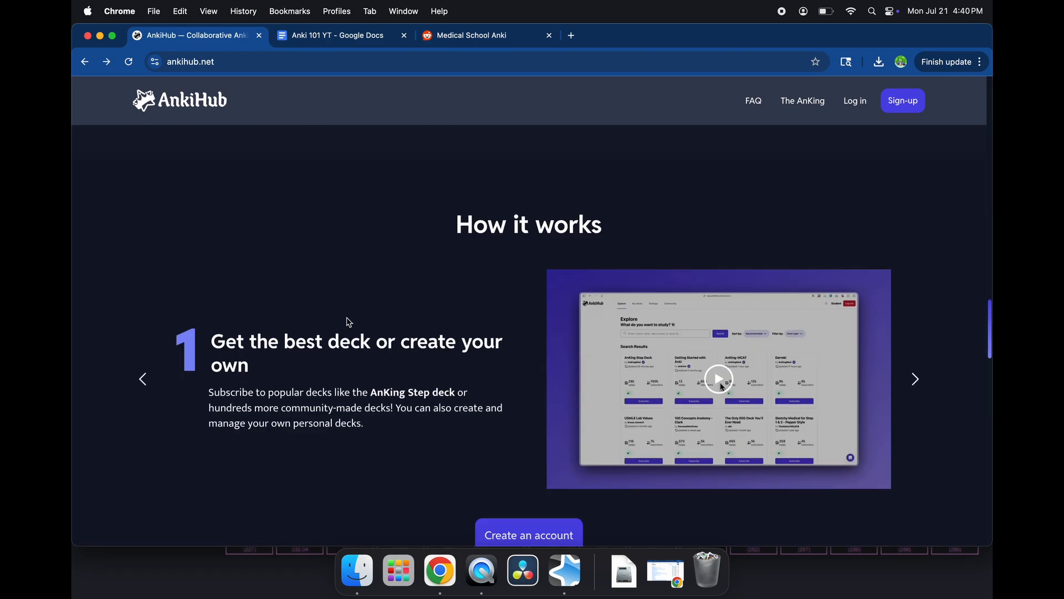
pyautogui.scroll(-10, 348, 323)
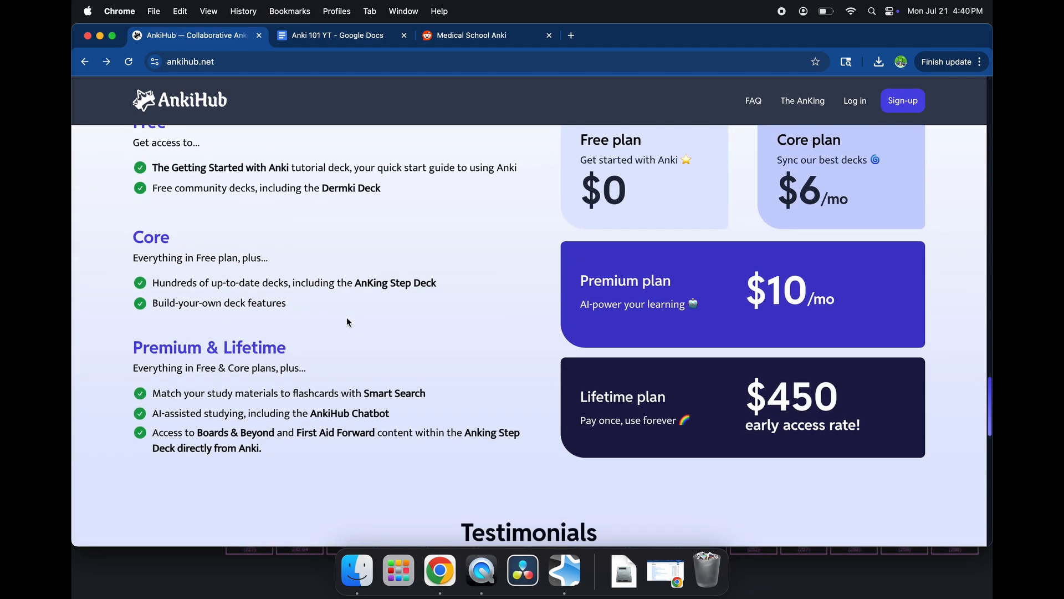
pyautogui.scroll(2, 344, 318)
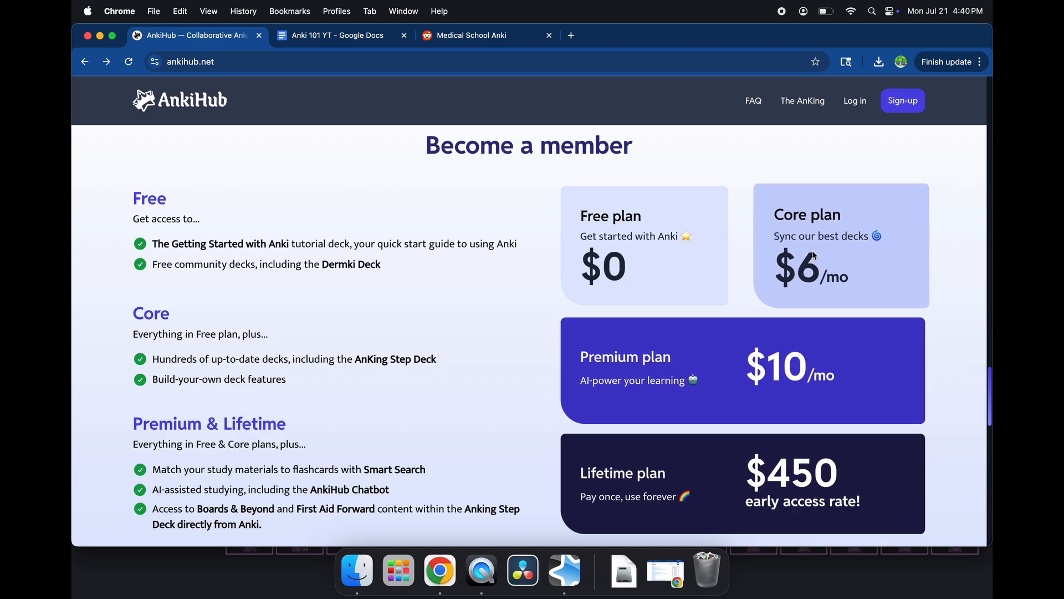
# Step: Examine the r/medicalschoolanki sidebar on Reddit for its community rules, Step 1 resources and topic-specific deck links
pyautogui.click(487, 39)
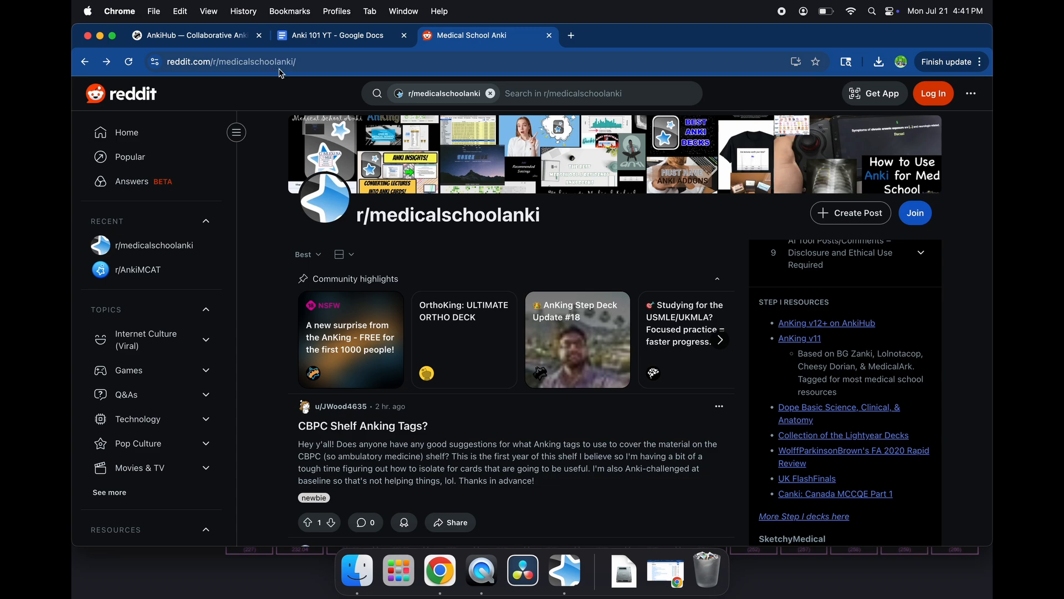
pyautogui.scroll(-2, 866, 383)
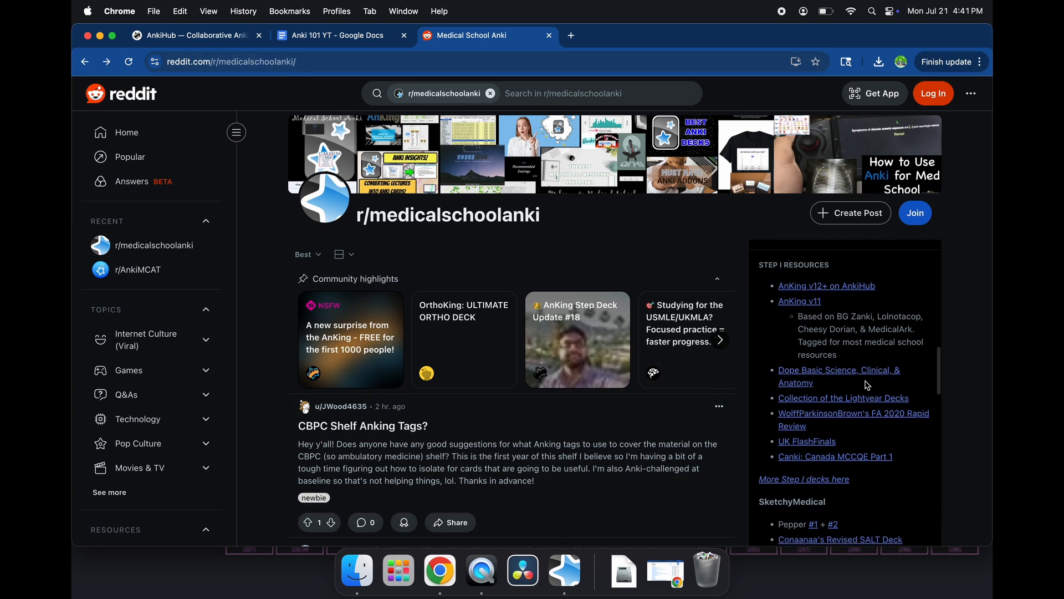
pyautogui.scroll(5, 831, 345)
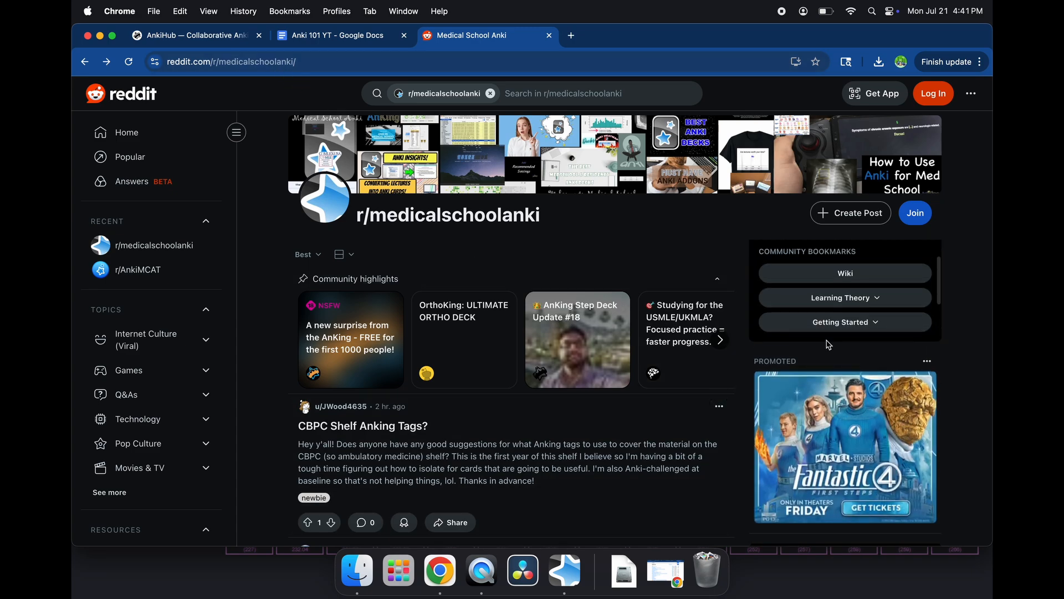
pyautogui.scroll(-10, 782, 382)
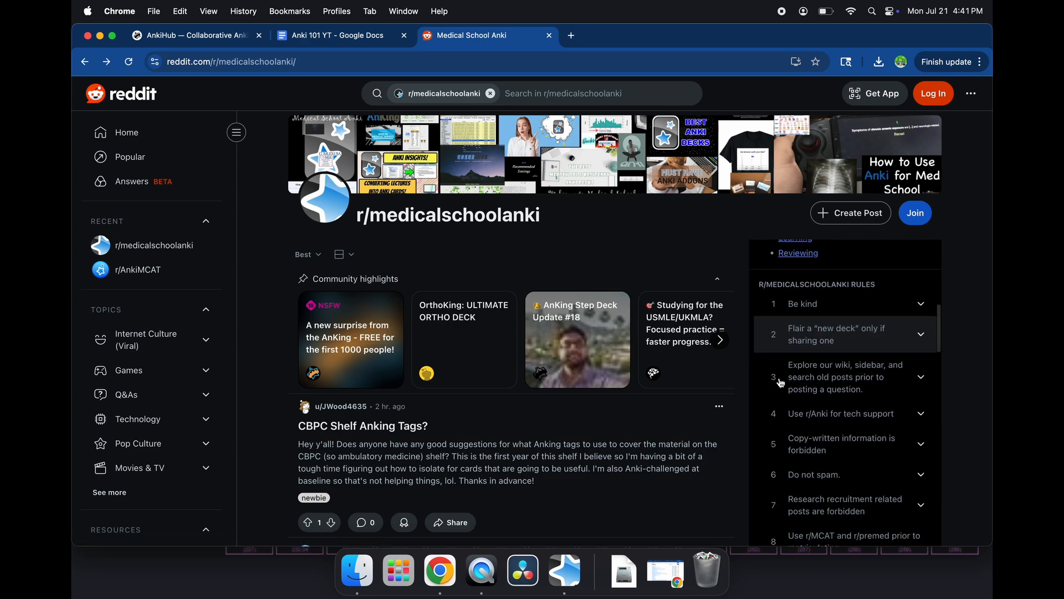
pyautogui.scroll(-6, 781, 382)
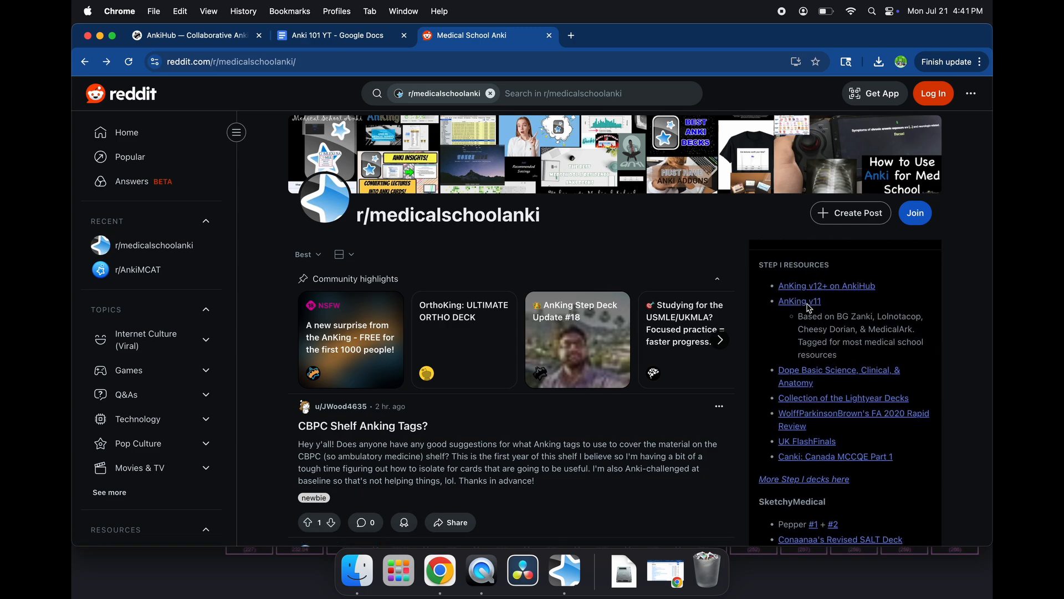
pyautogui.scroll(-4, 797, 361)
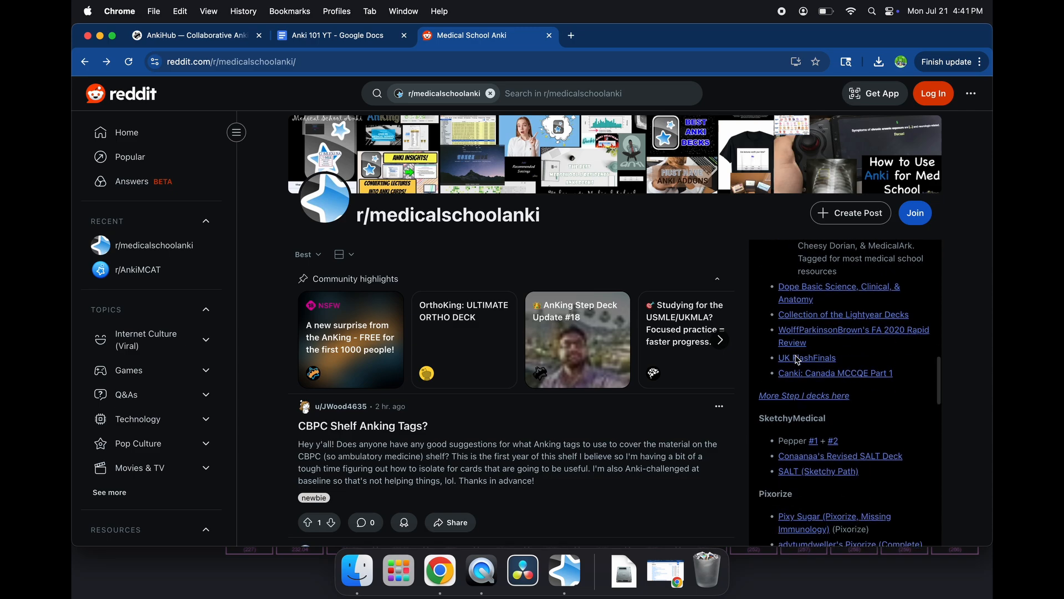
pyautogui.scroll(4, 797, 361)
pyautogui.scroll(-10, 840, 394)
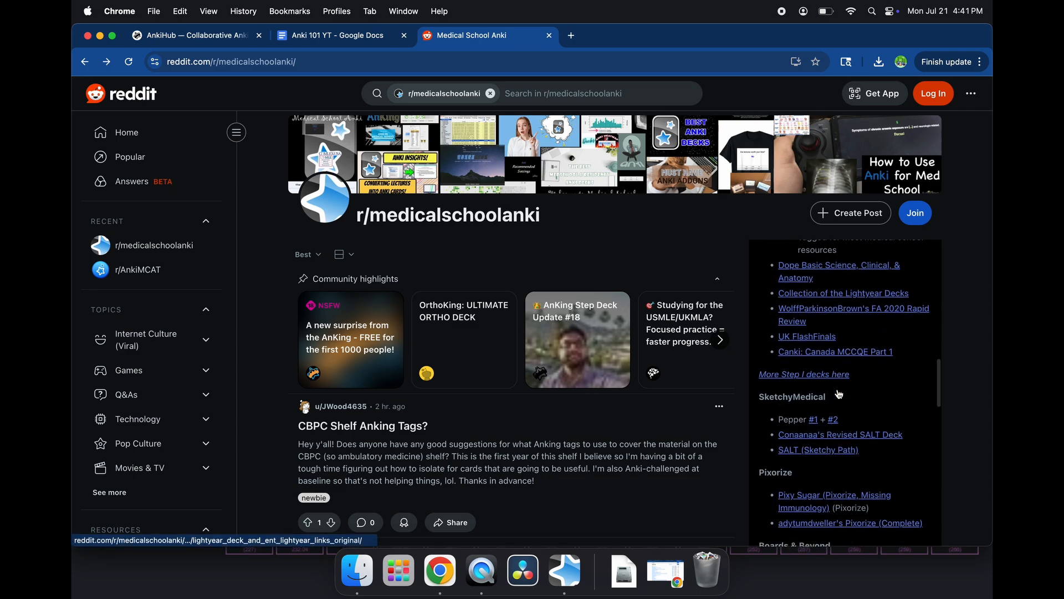
pyautogui.scroll(-8, 839, 393)
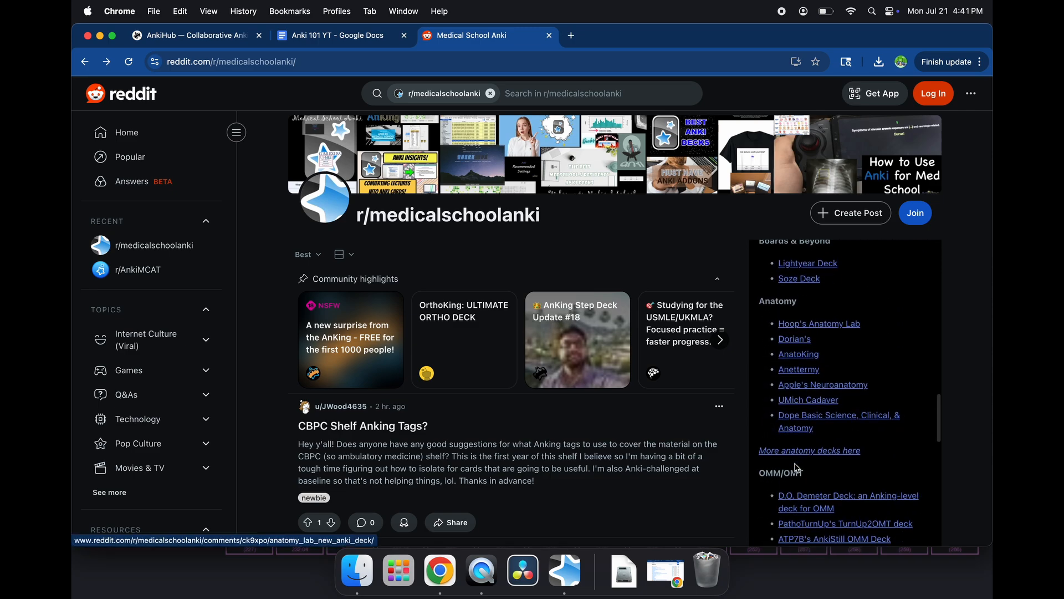
pyautogui.scroll(20, 797, 470)
# Step: Return to the AnkiHub website and go to the top of its home page
pyautogui.click(224, 36)
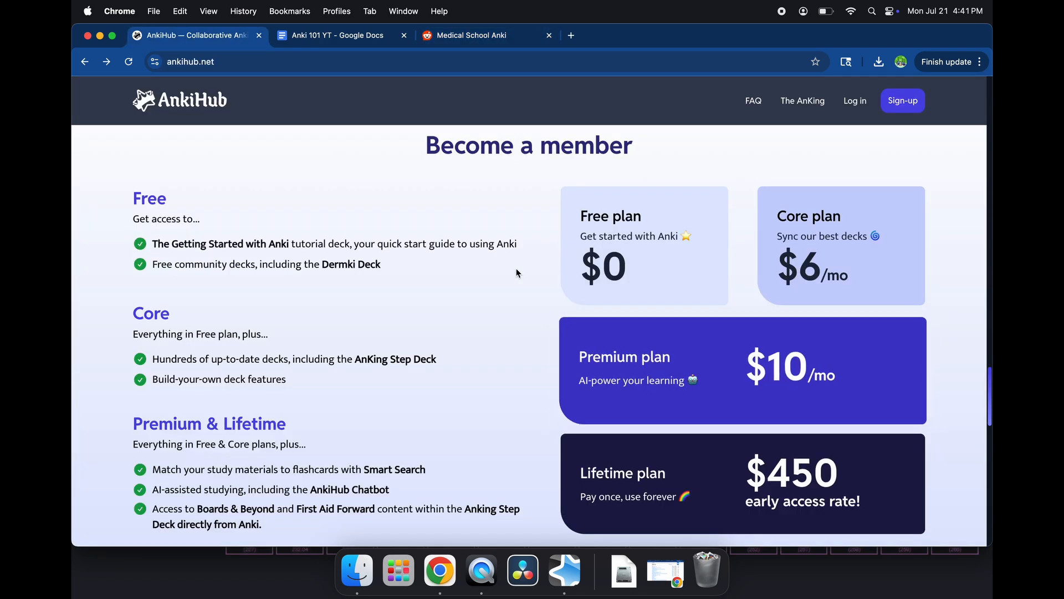
pyautogui.scroll(10, 518, 272)
pyautogui.scroll(15, 518, 272)
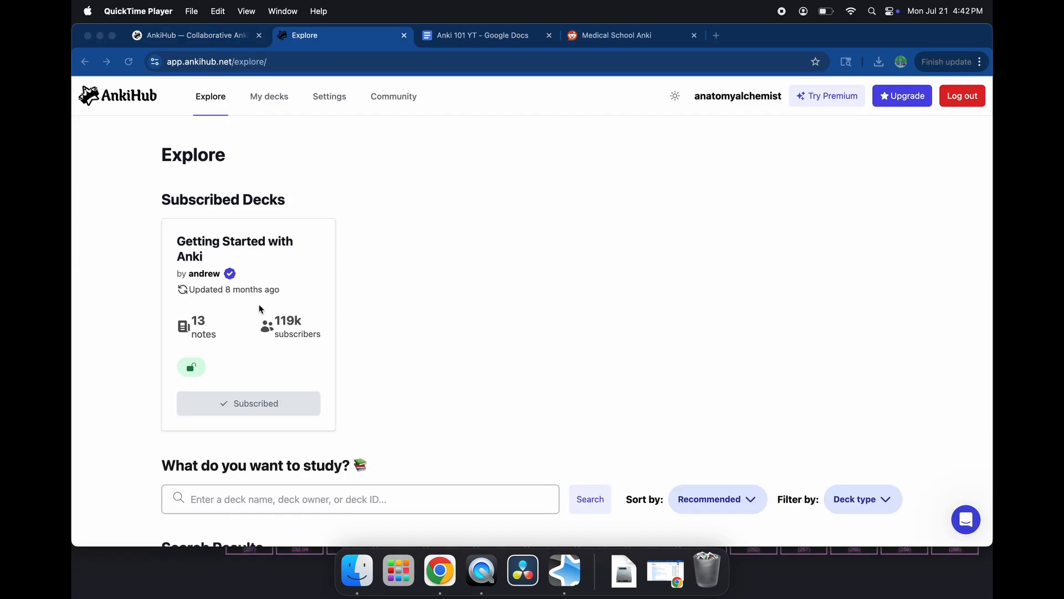
# Step: Minimize the browser and install the AnkiHub add-on by starting the AnkiHub login from Anki's third-party services preferences
pyautogui.click(100, 35)
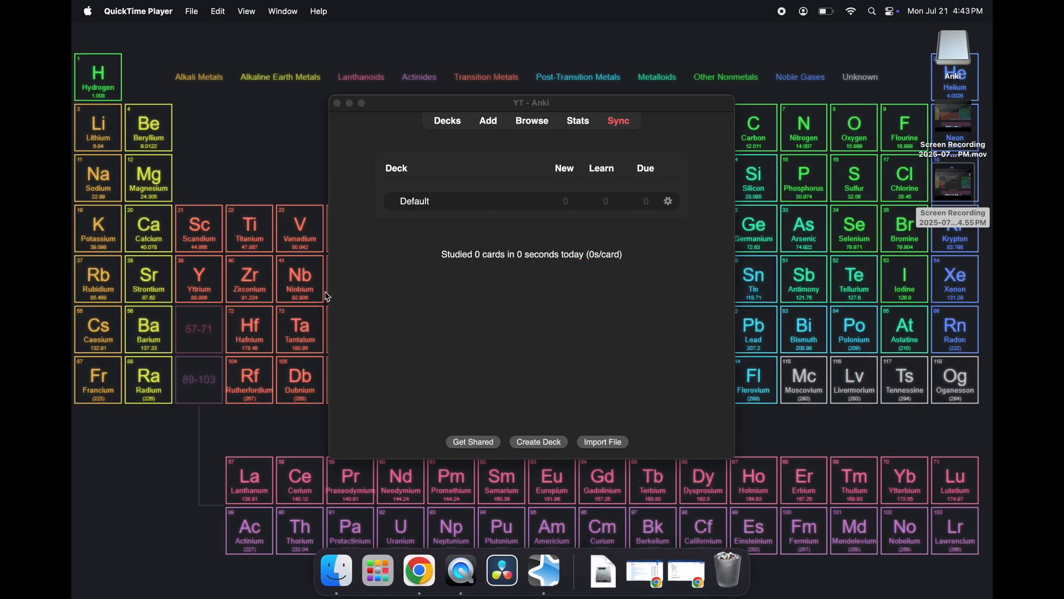
pyautogui.click(432, 323)
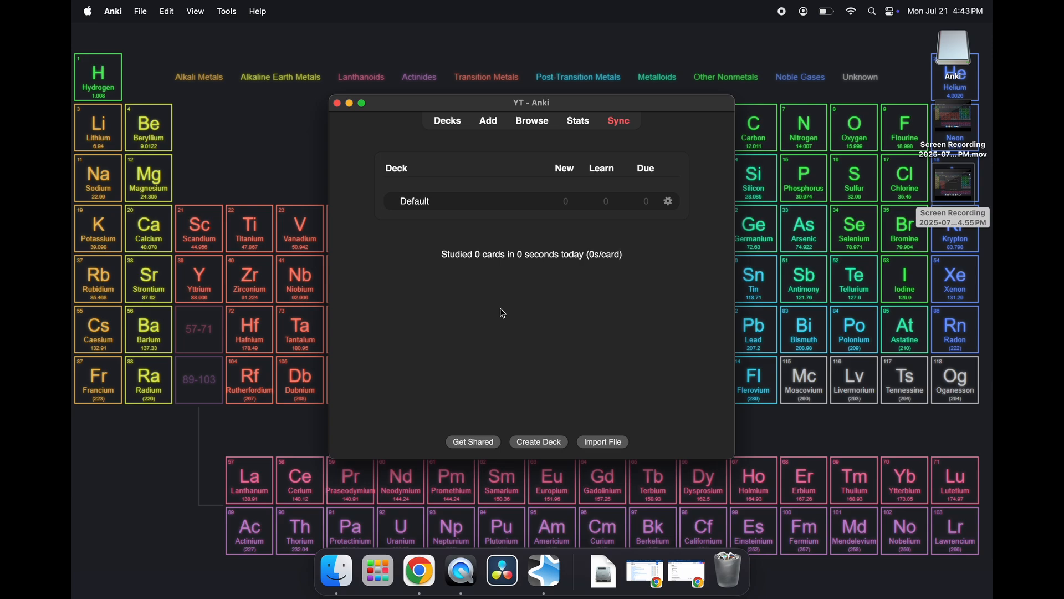
pyautogui.click(113, 15)
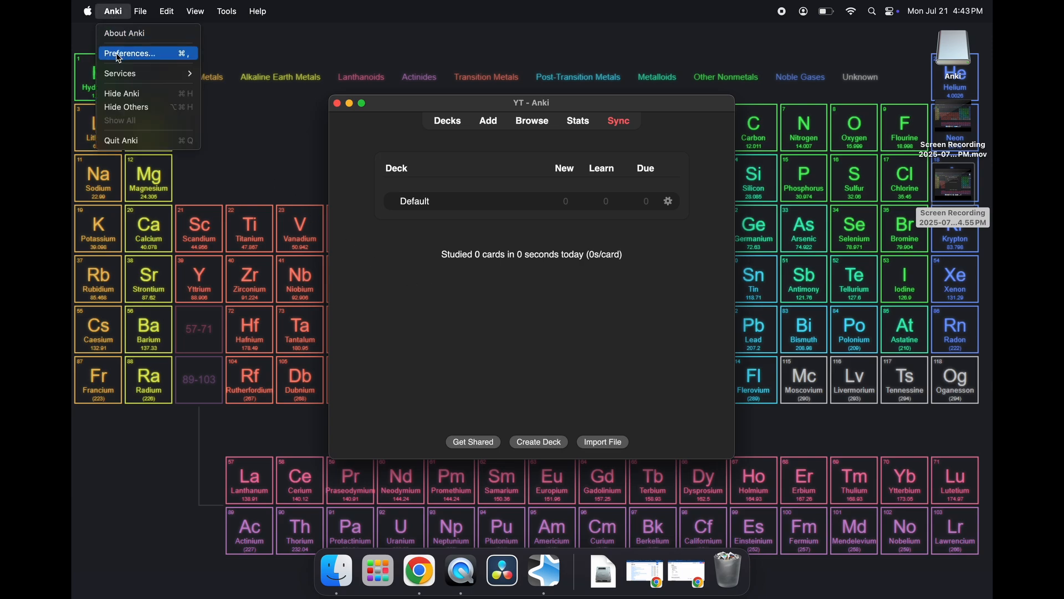
pyautogui.click(133, 54)
pyautogui.click(632, 100)
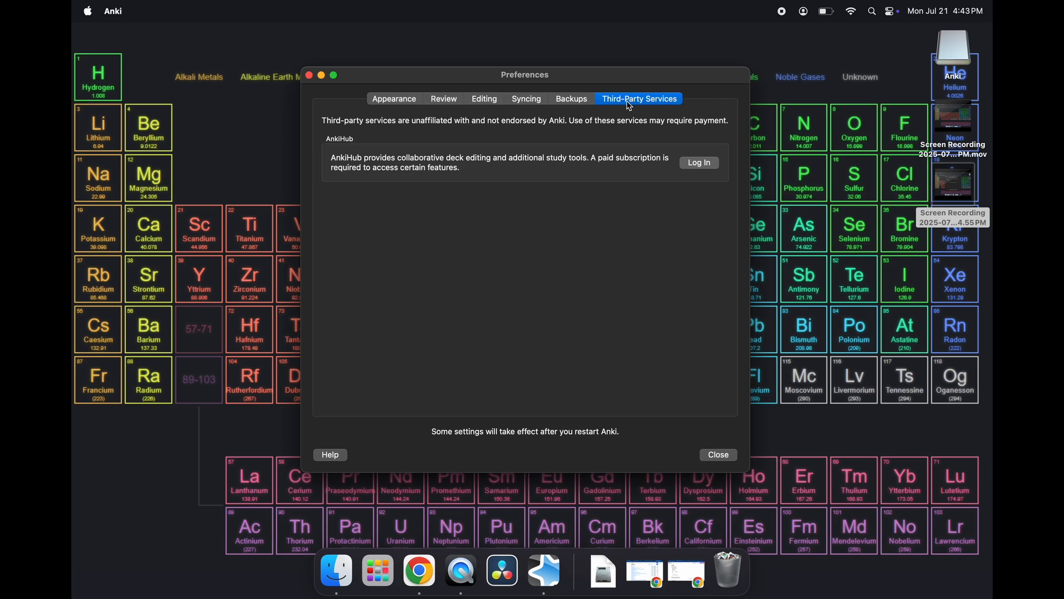
pyautogui.click(690, 165)
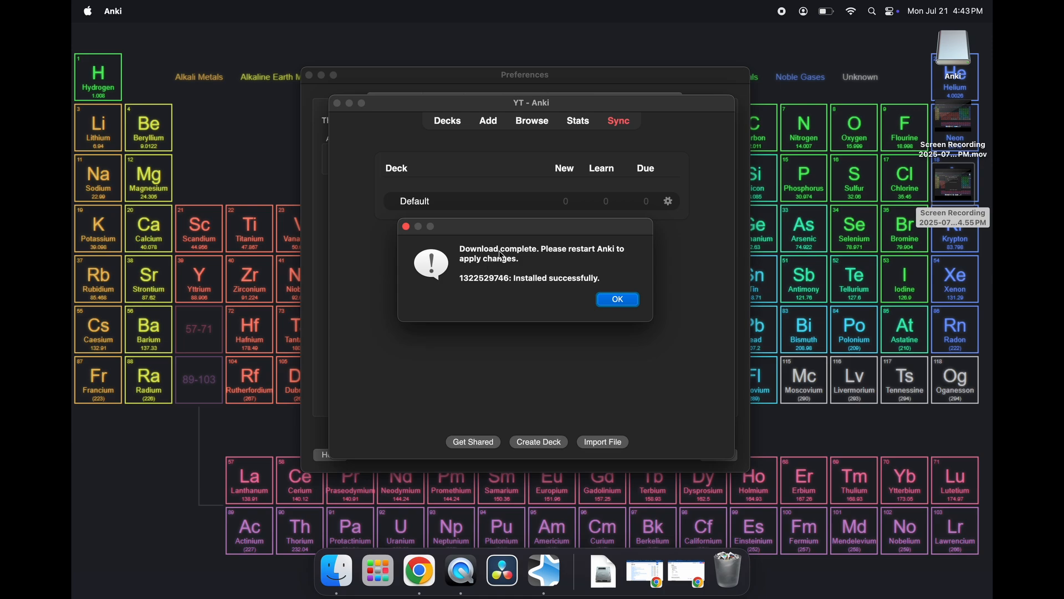
pyautogui.click(618, 300)
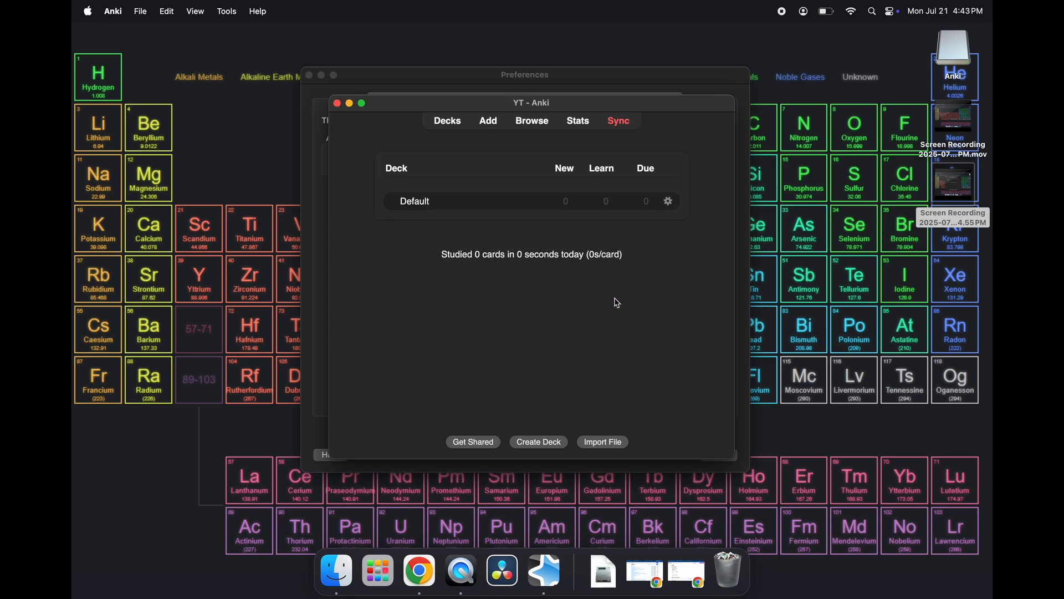
# Step: Restart Anki to load the add-on, resolving the sync conflict with Download from AnkiWeb
pyautogui.click(340, 106)
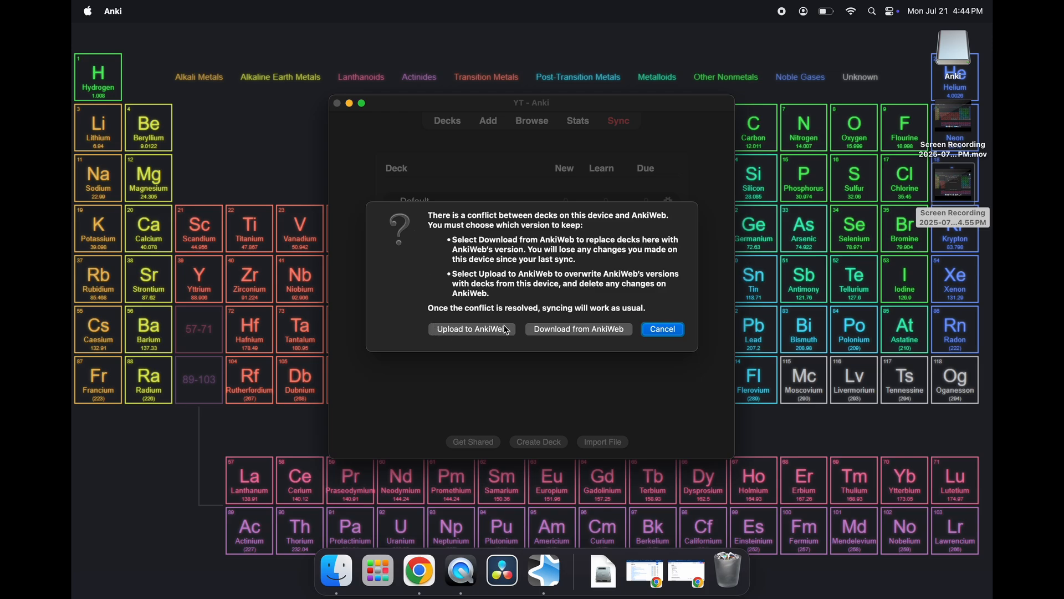
pyautogui.click(549, 330)
pyautogui.press('F4')
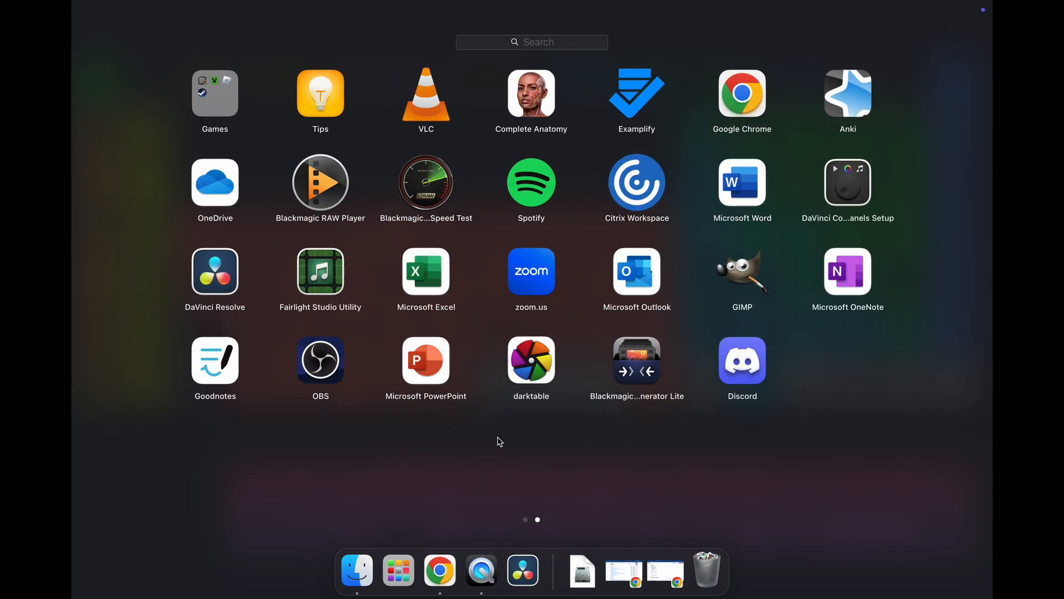
pyautogui.click(849, 105)
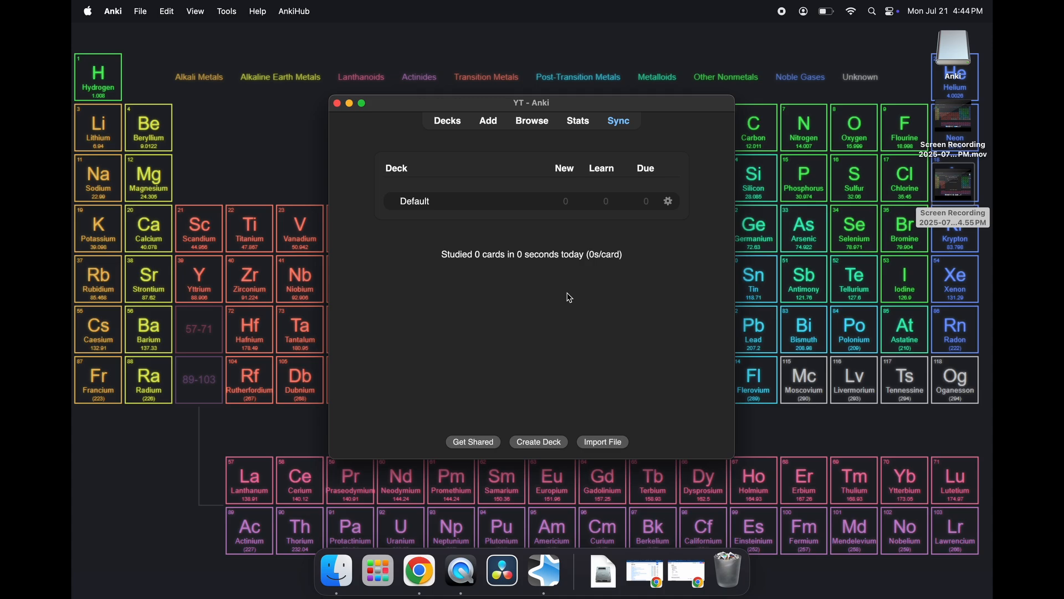
# Step: Switch back to AnkiHub's Explore page in Chrome and look through the available decks
pyautogui.click(687, 574)
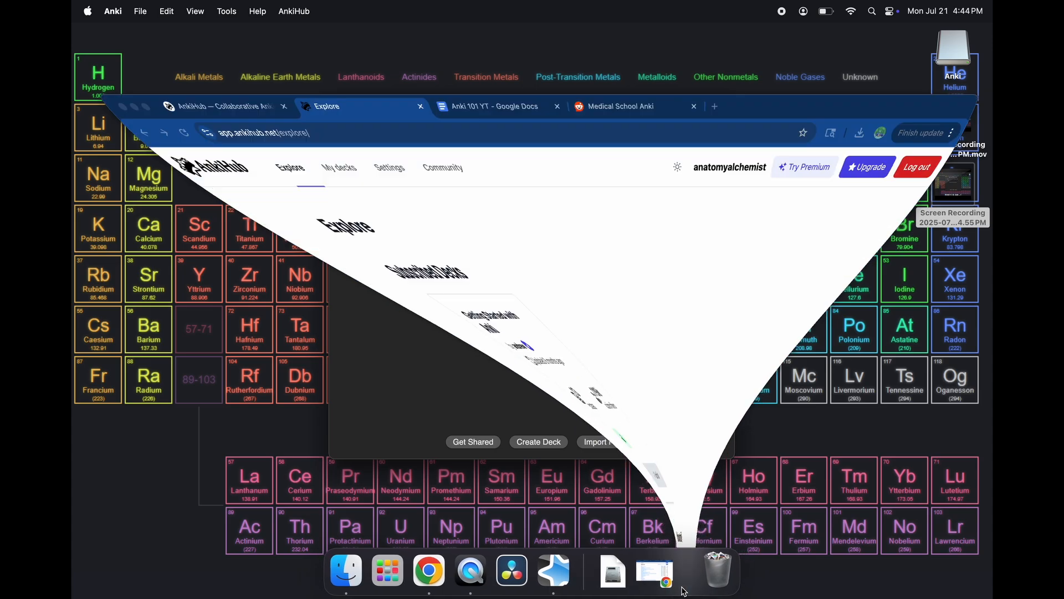
pyautogui.scroll(-10, 465, 325)
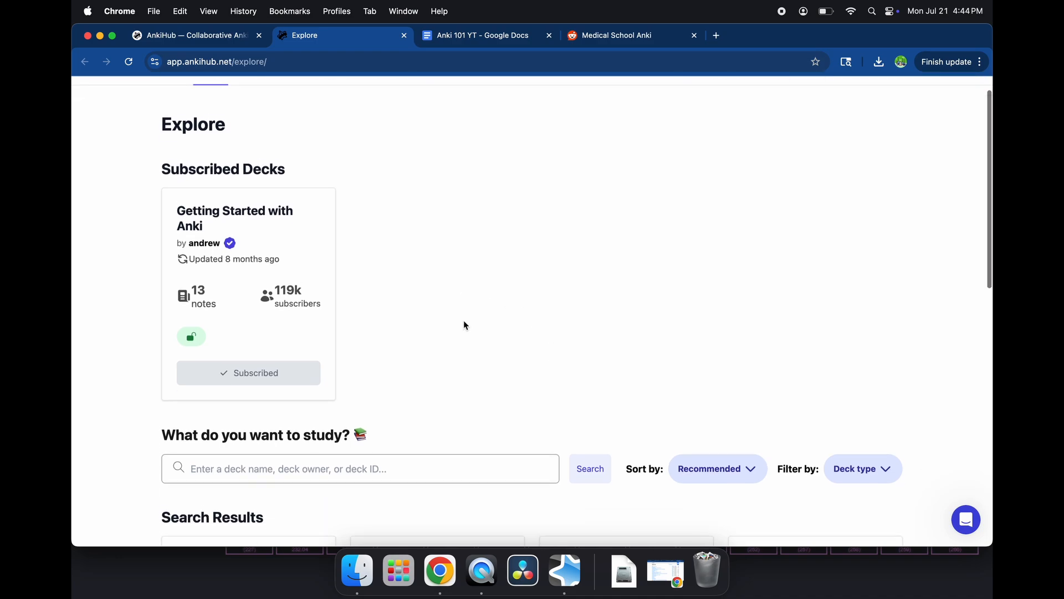
pyautogui.scroll(-2, 464, 325)
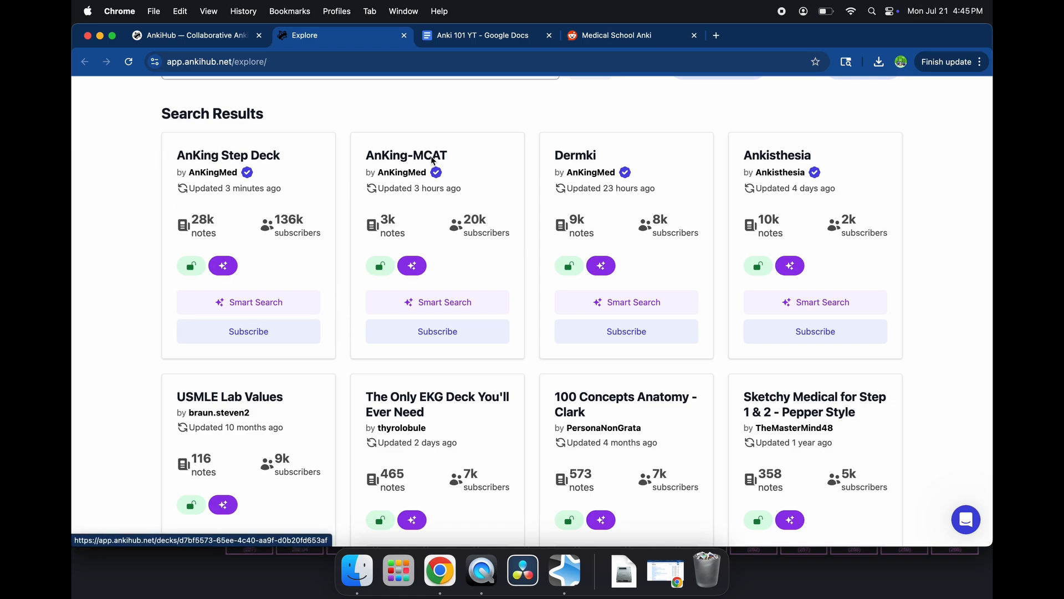
pyautogui.scroll(-3, 193, 298)
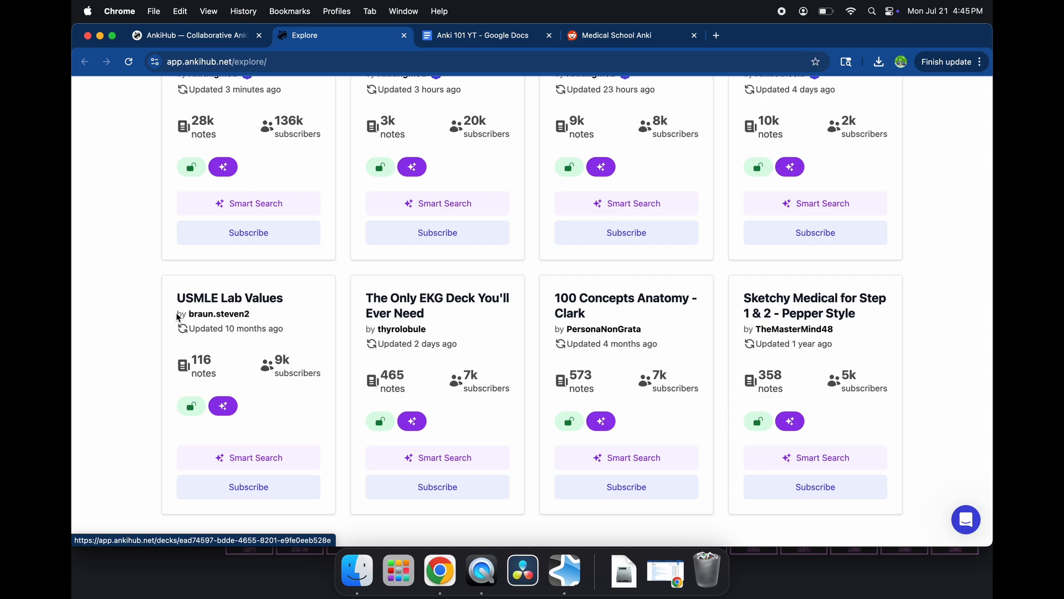
pyautogui.scroll(1, 237, 304)
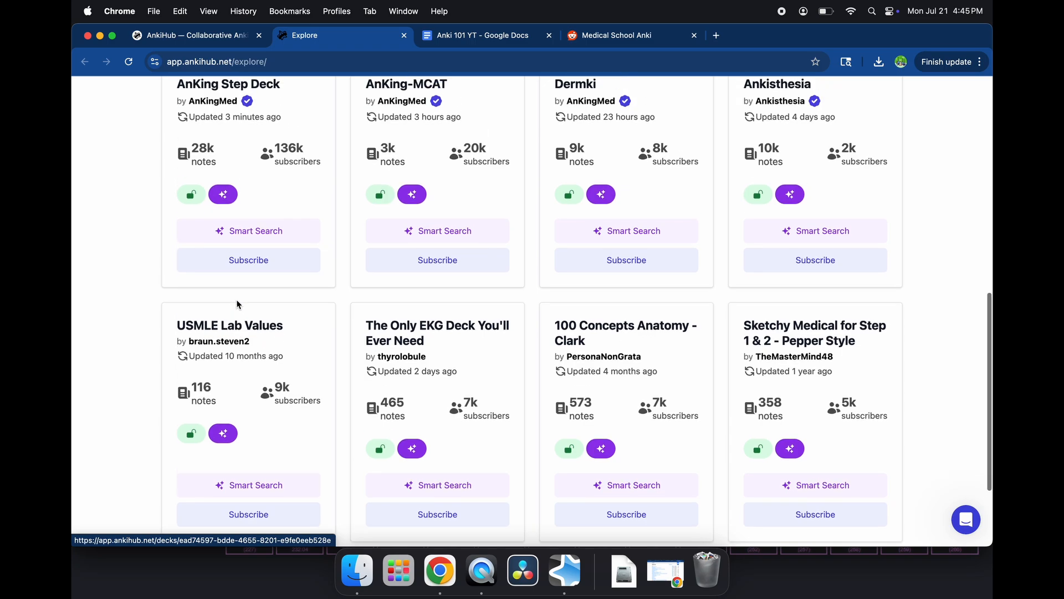
pyautogui.scroll(5, 335, 316)
pyautogui.scroll(-2, 335, 316)
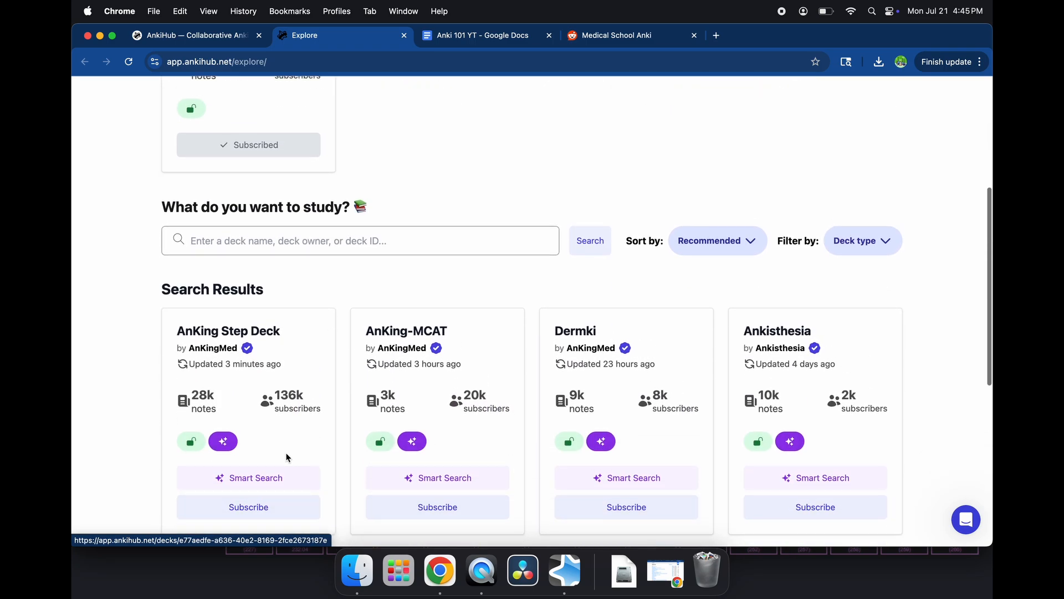
# Step: Subscribe to the AnKing Step Deck, skim its wiki instructions, and return to the Explore page
pyautogui.click(242, 449)
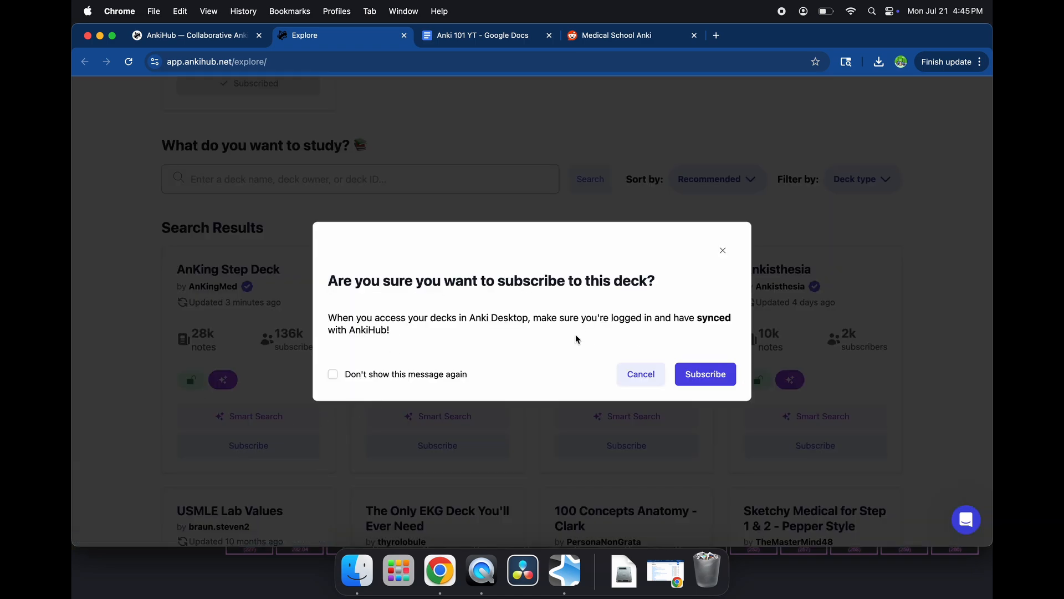
pyautogui.click(700, 374)
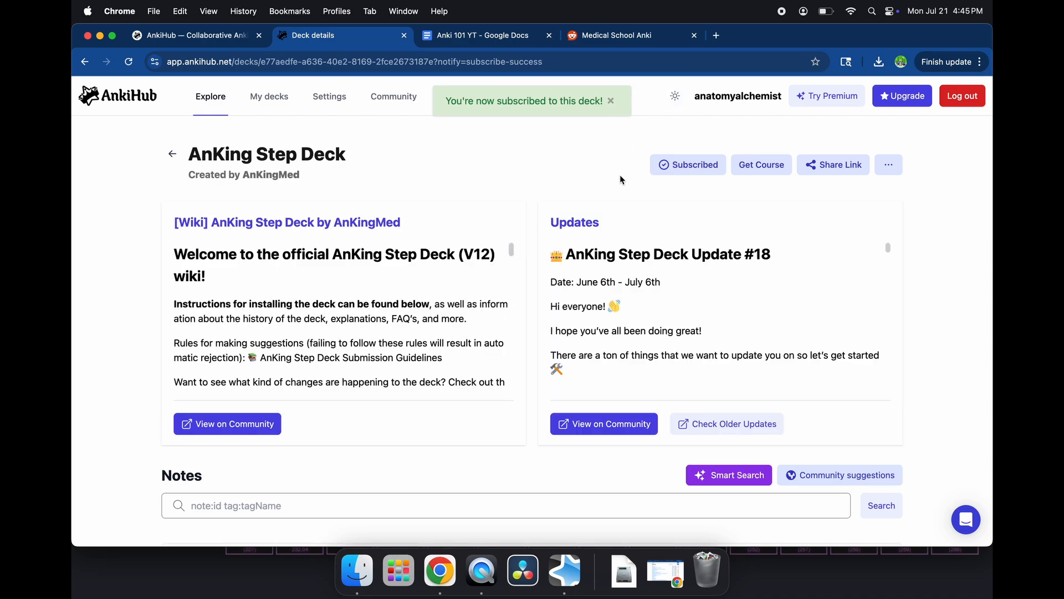
pyautogui.scroll(-8, 349, 309)
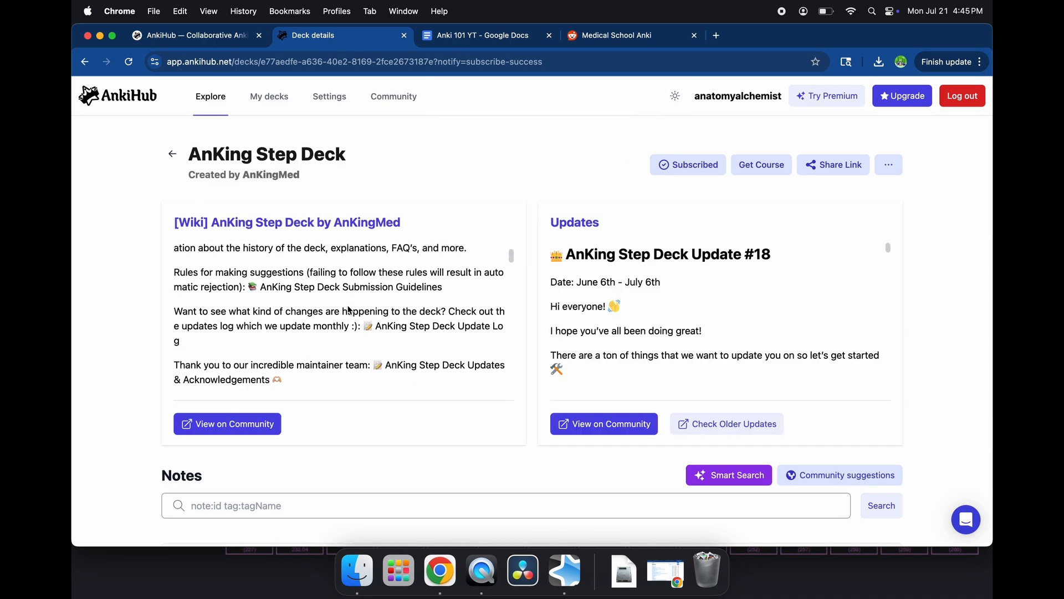
pyautogui.scroll(-15, 348, 309)
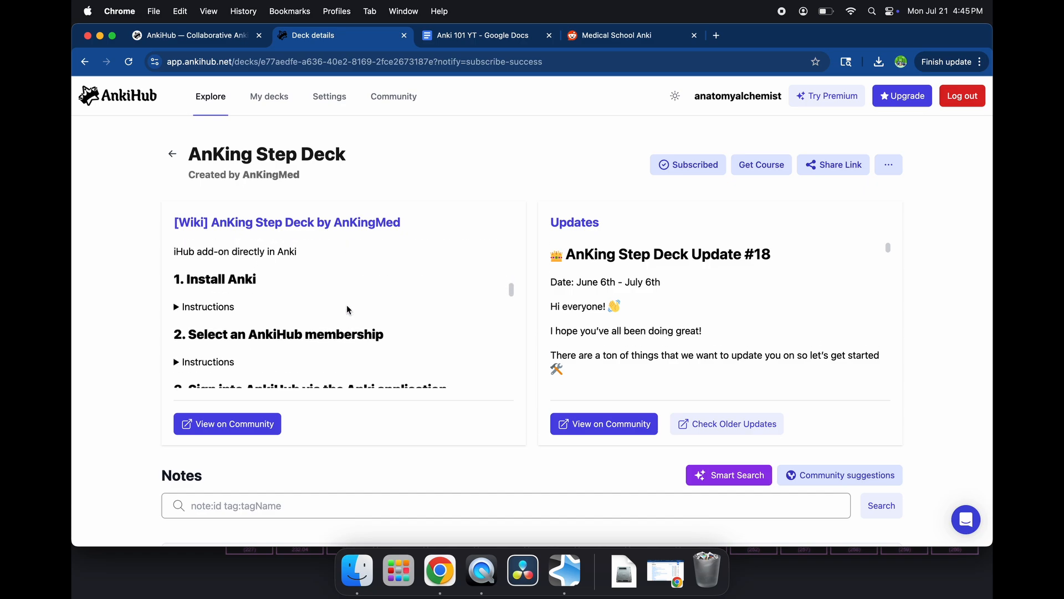
pyautogui.scroll(20, 347, 305)
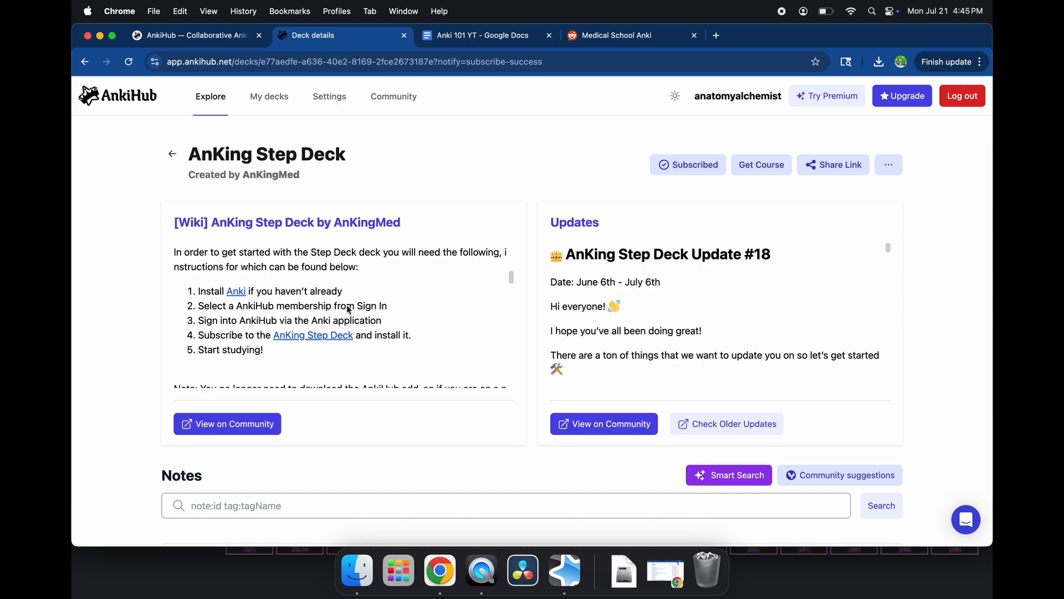
pyautogui.click(172, 154)
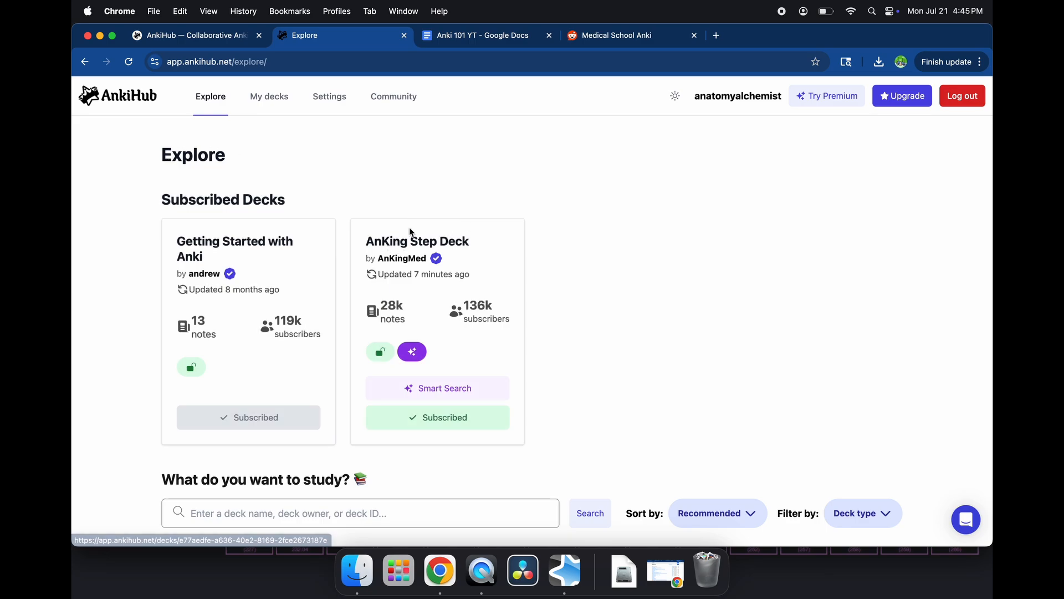
# Step: Minimize the browser, sync Anki, and install the two new AnkiHub decks with the recommended deck settings
pyautogui.click(102, 36)
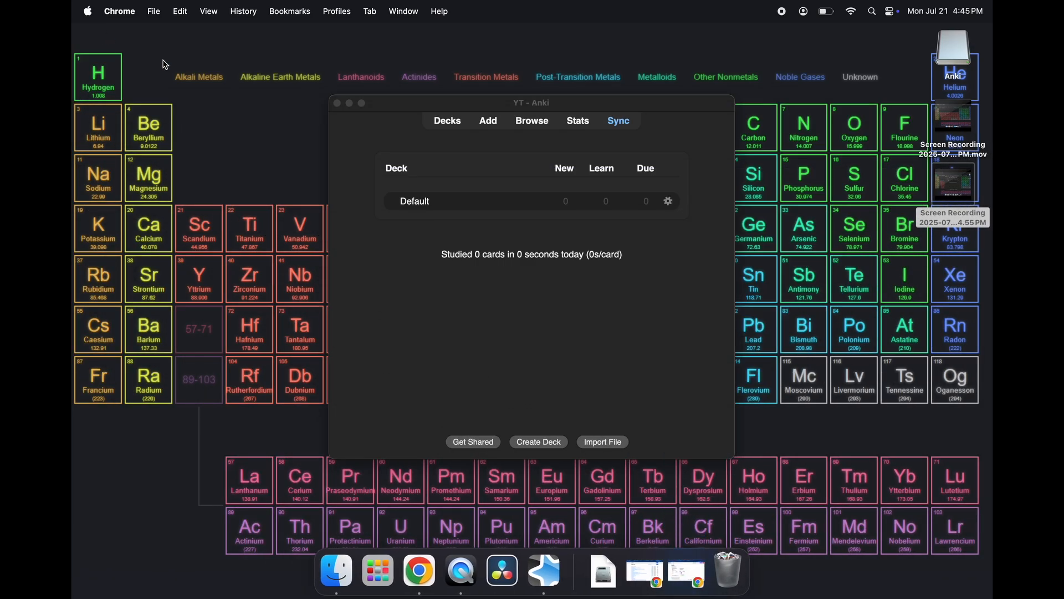
pyautogui.click(408, 296)
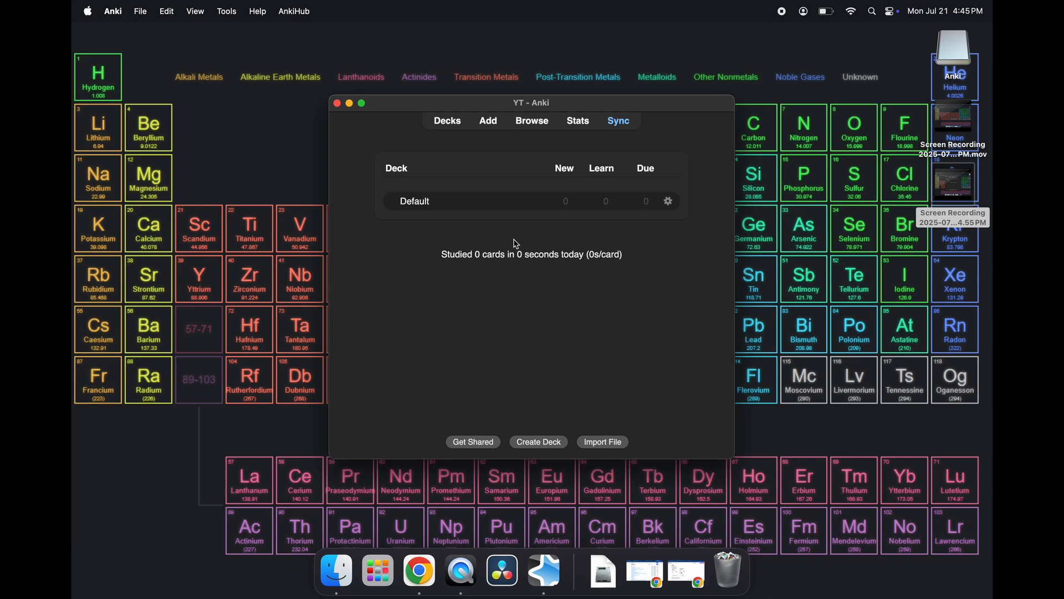
pyautogui.click(621, 121)
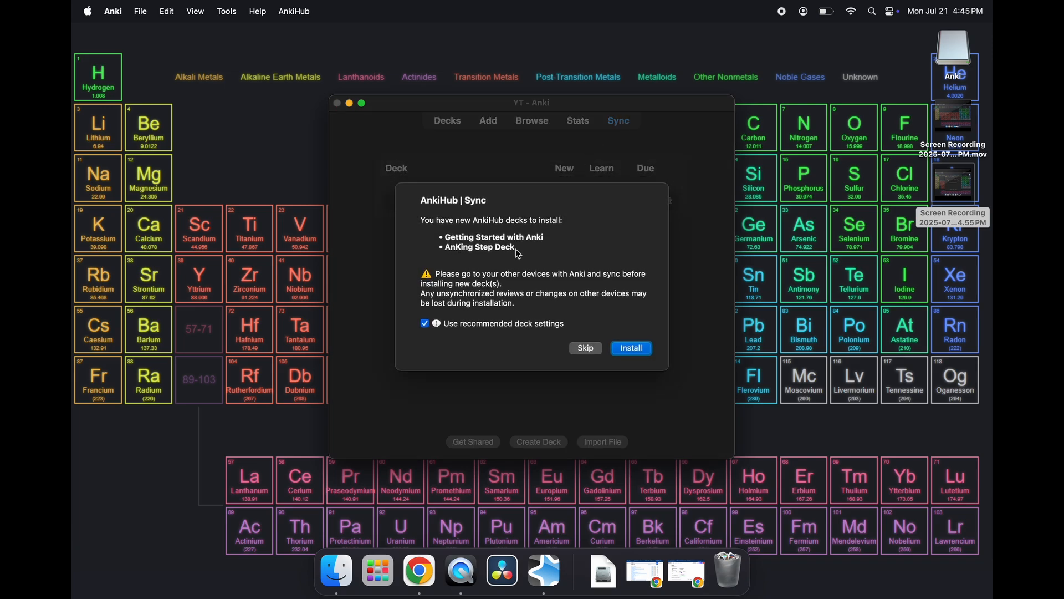
pyautogui.click(633, 349)
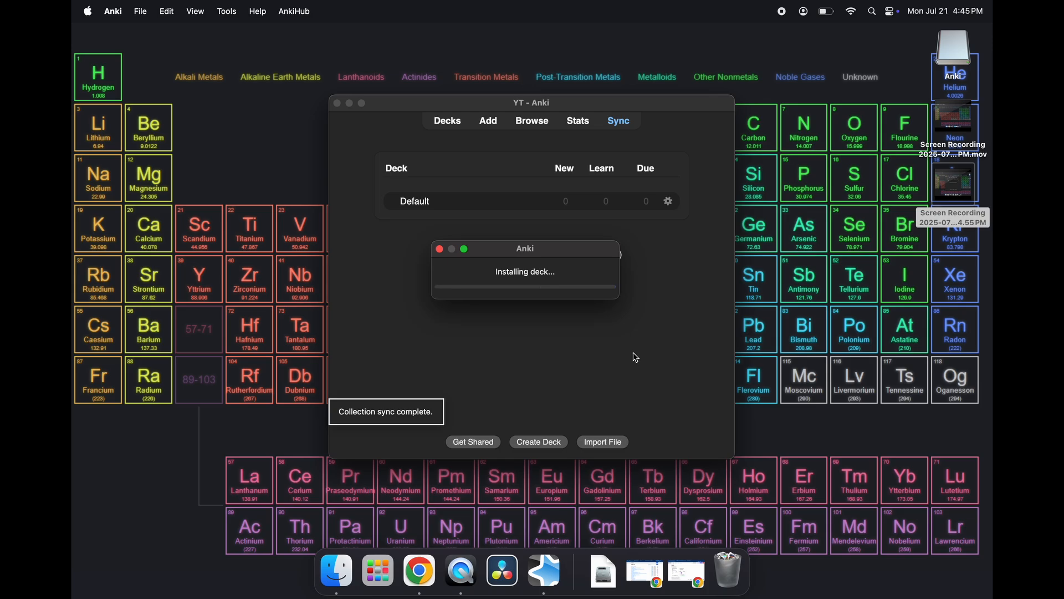
# Step: Switch to r/medicalschoolanki in Chrome and open the UMich Cadaver post from the community's list of anatomy decks
pyautogui.click(687, 592)
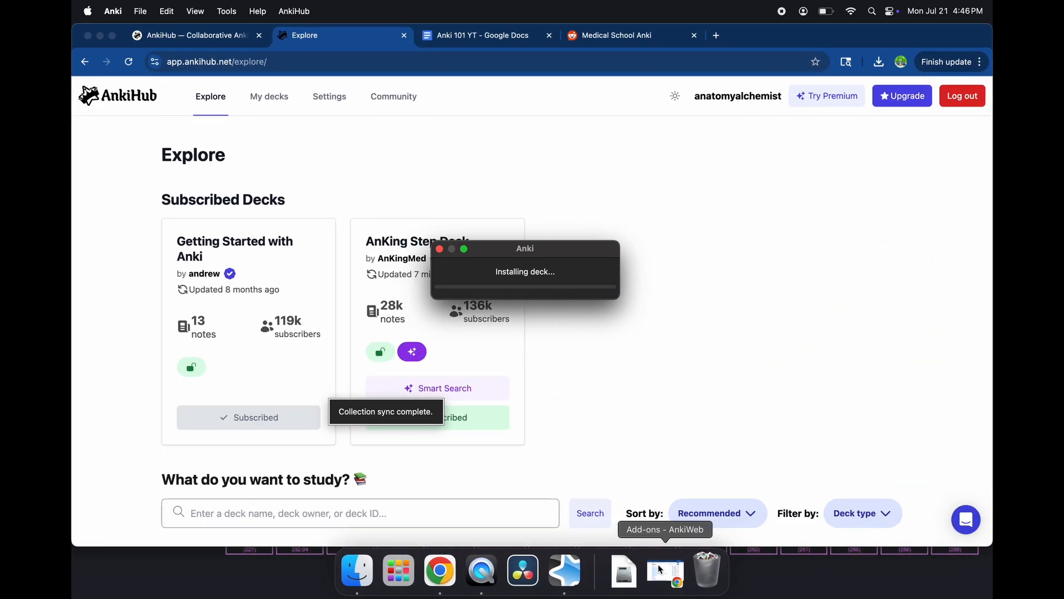
pyautogui.click(598, 38)
pyautogui.scroll(-5, 861, 477)
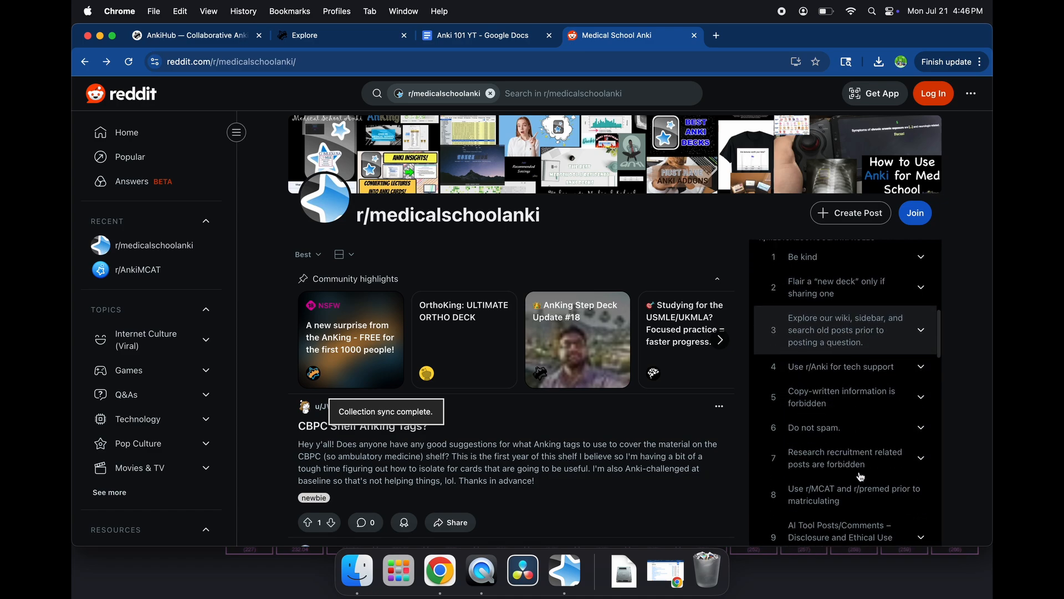
pyautogui.scroll(-10, 860, 477)
pyautogui.scroll(-10, 861, 477)
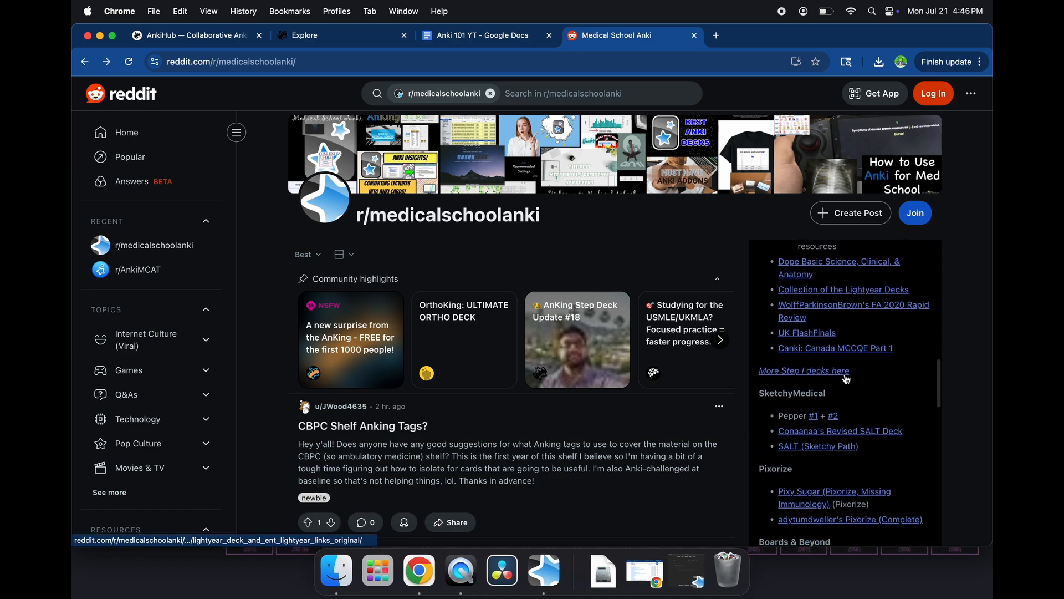
pyautogui.scroll(-3, 847, 378)
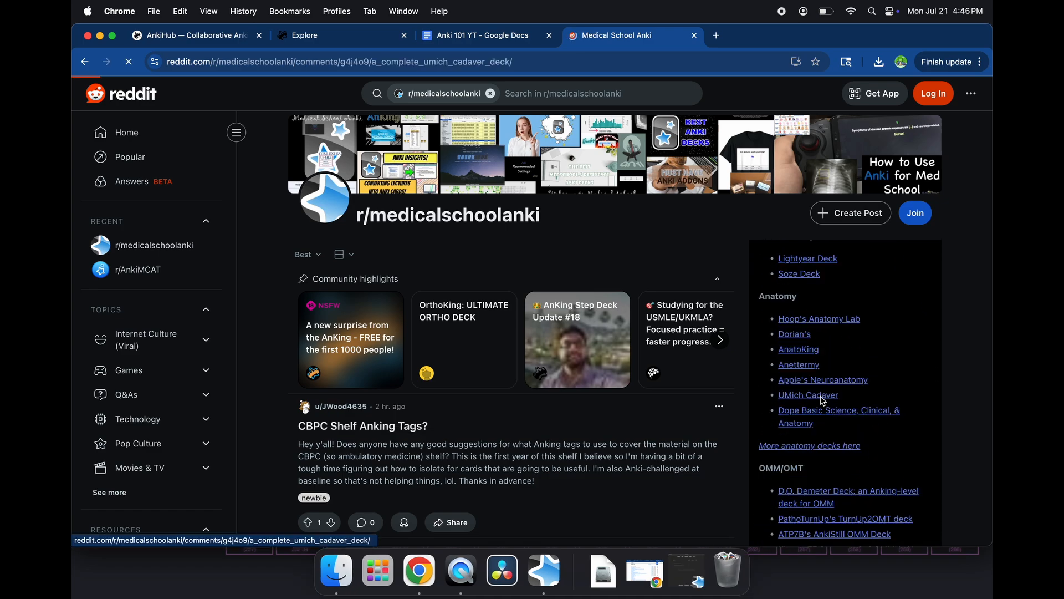
pyautogui.click(808, 318)
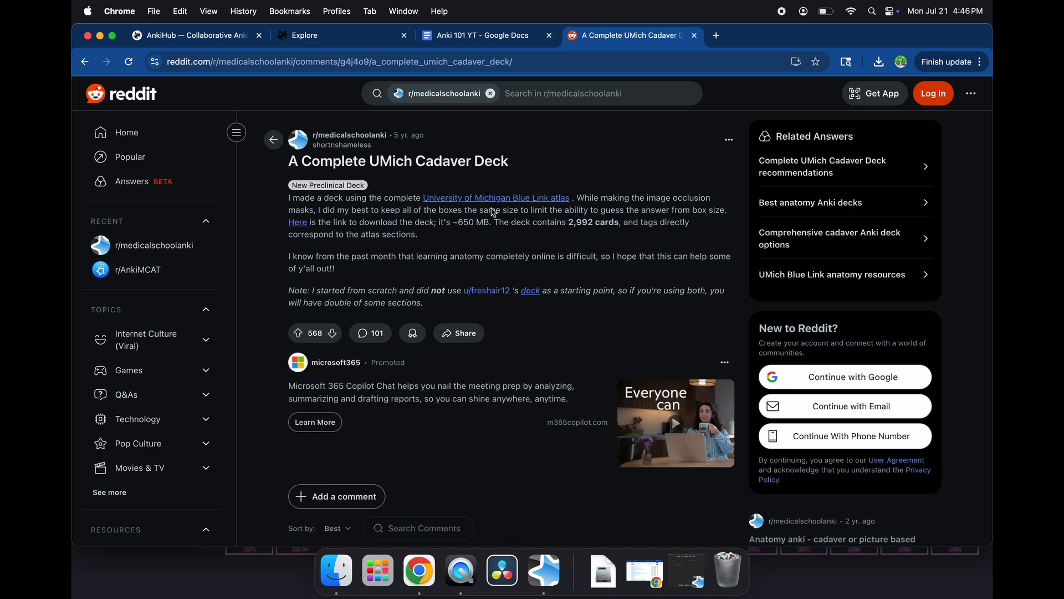
# Step: Download University of Michigan - BlueLink Atlas.apkg from the post's Google Drive link without a virus scan, and check its download progress
pyautogui.scroll(-5, 491, 249)
pyautogui.scroll(5, 306, 226)
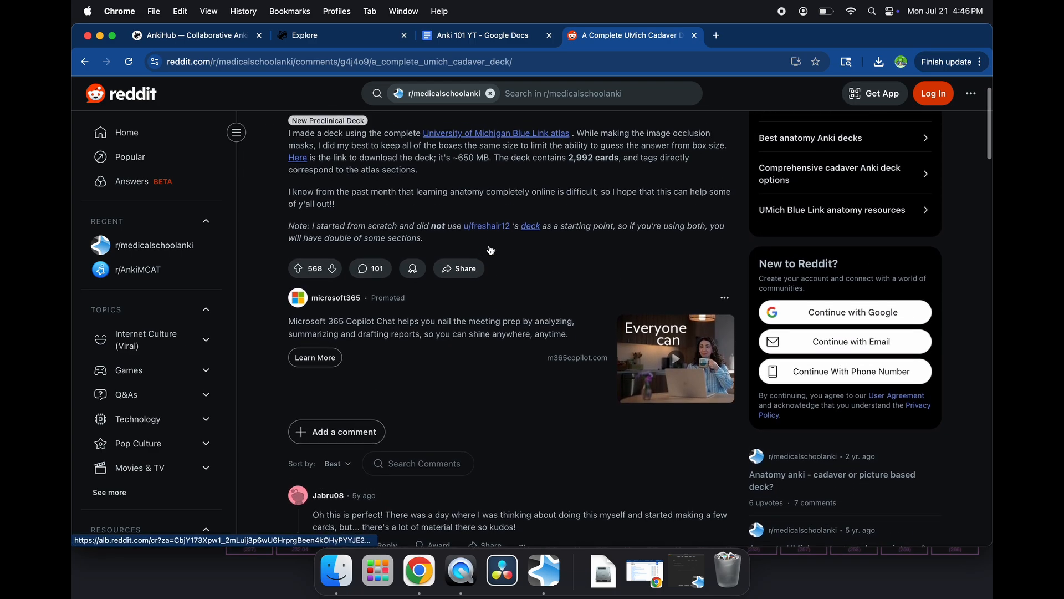
pyautogui.click(304, 223)
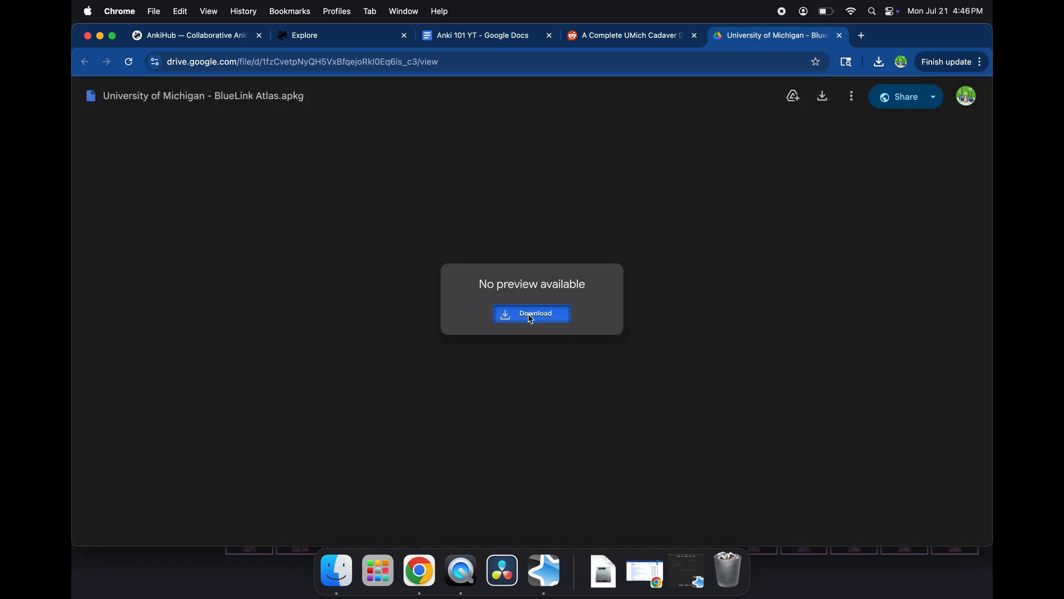
pyautogui.click(531, 315)
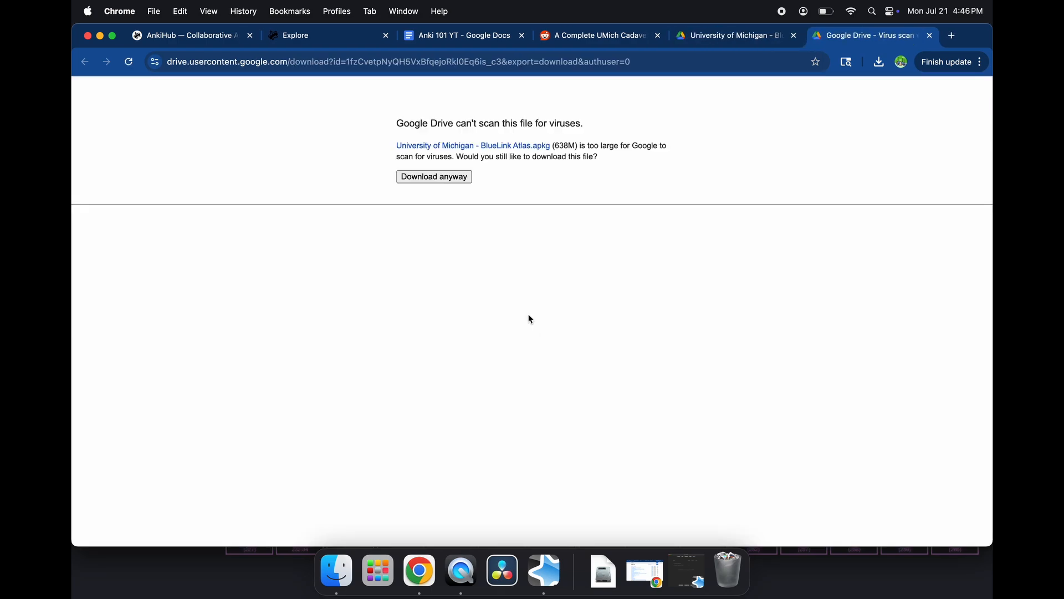
pyautogui.click(448, 179)
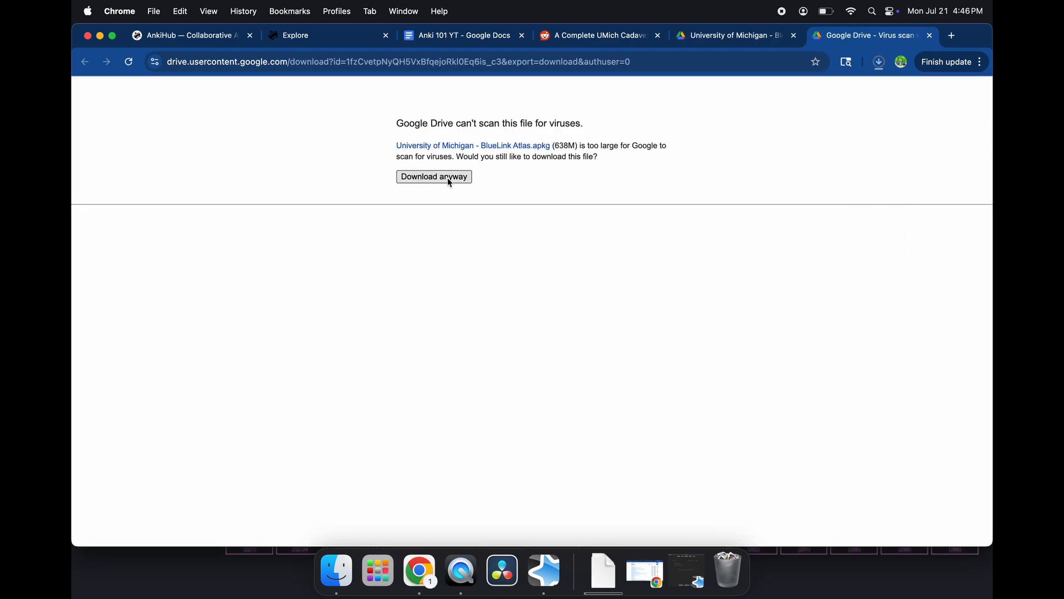
pyautogui.click(880, 63)
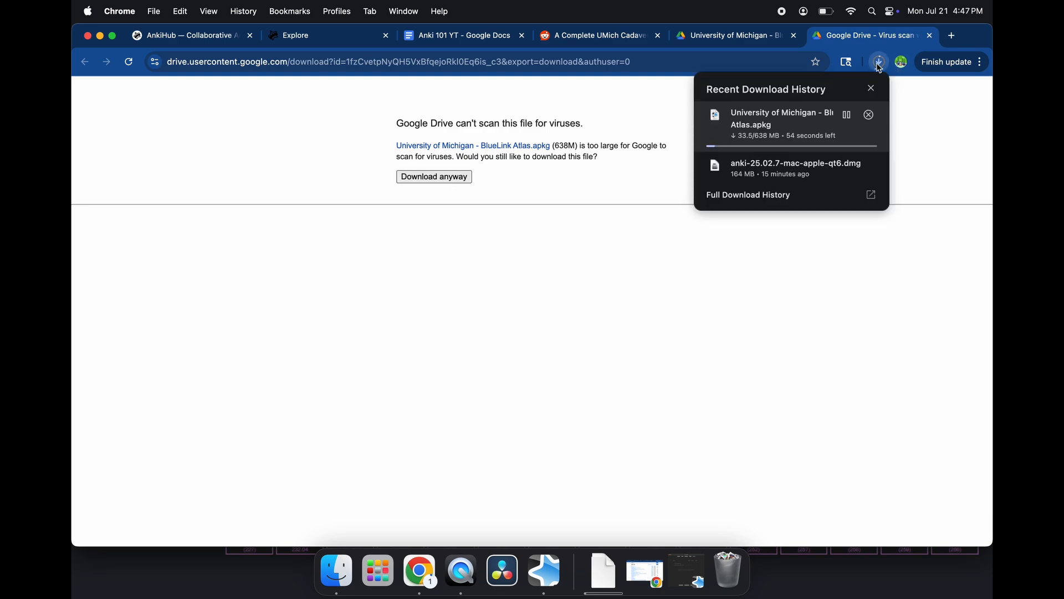
pyautogui.click(880, 62)
pyautogui.click(881, 62)
pyautogui.click(881, 63)
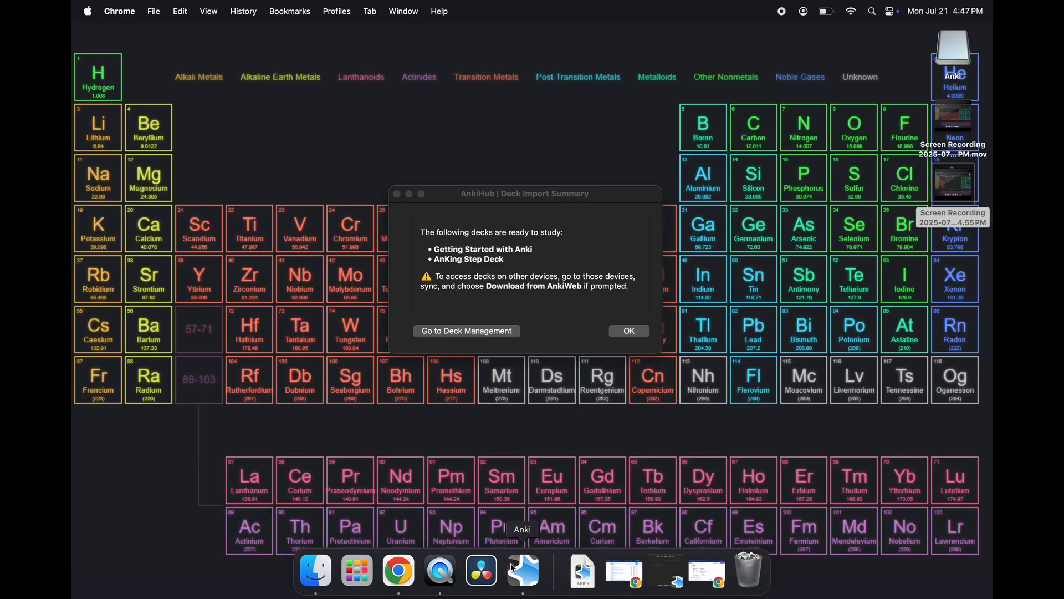
# Step: Switch to Anki and close the AnkiHub deck import summary
pyautogui.click(514, 568)
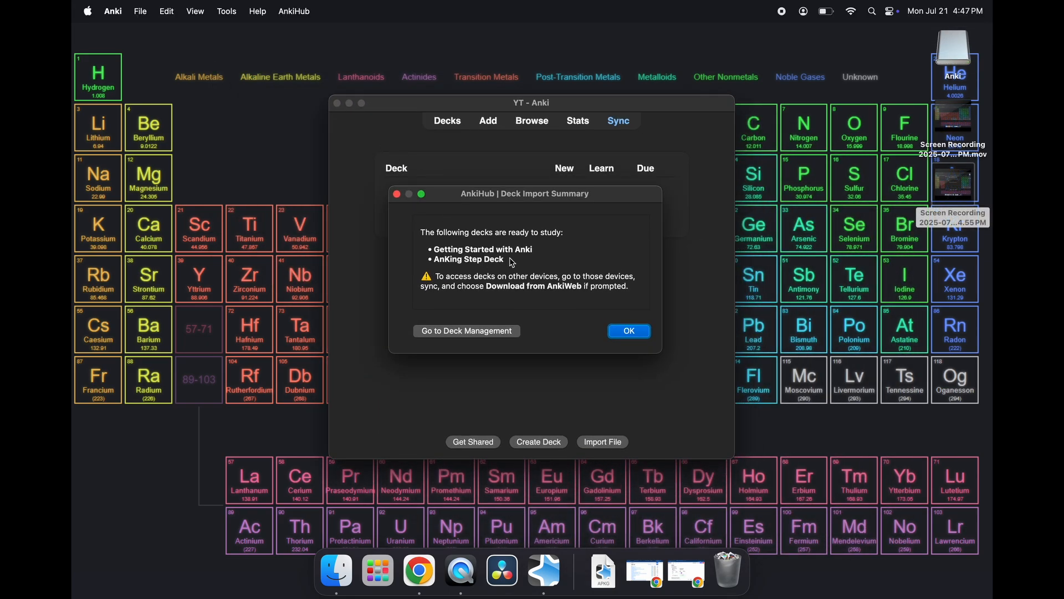
pyautogui.click(629, 331)
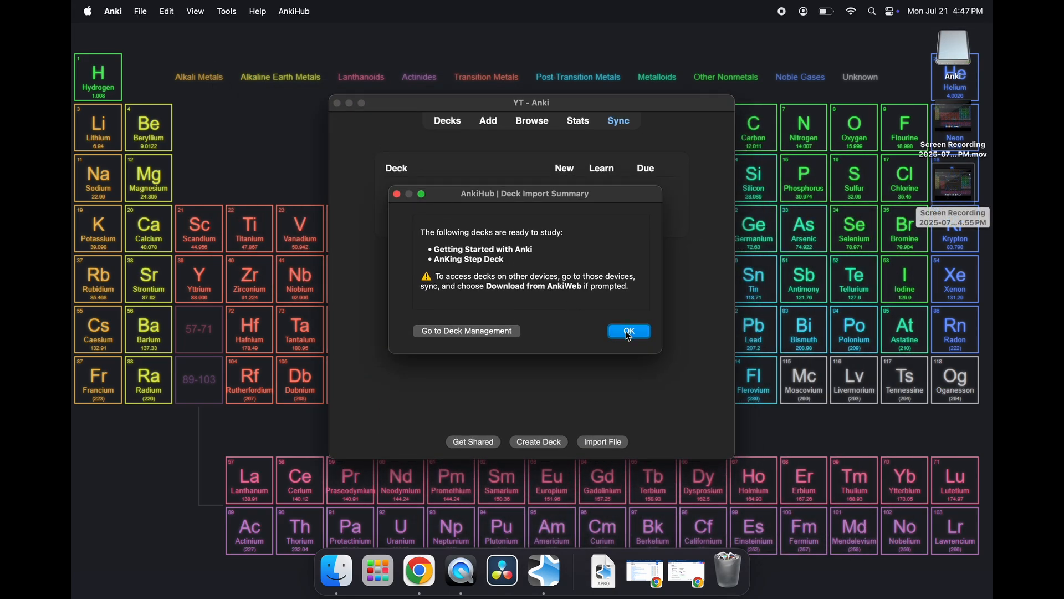
pyautogui.click(600, 581)
pyautogui.click(600, 581)
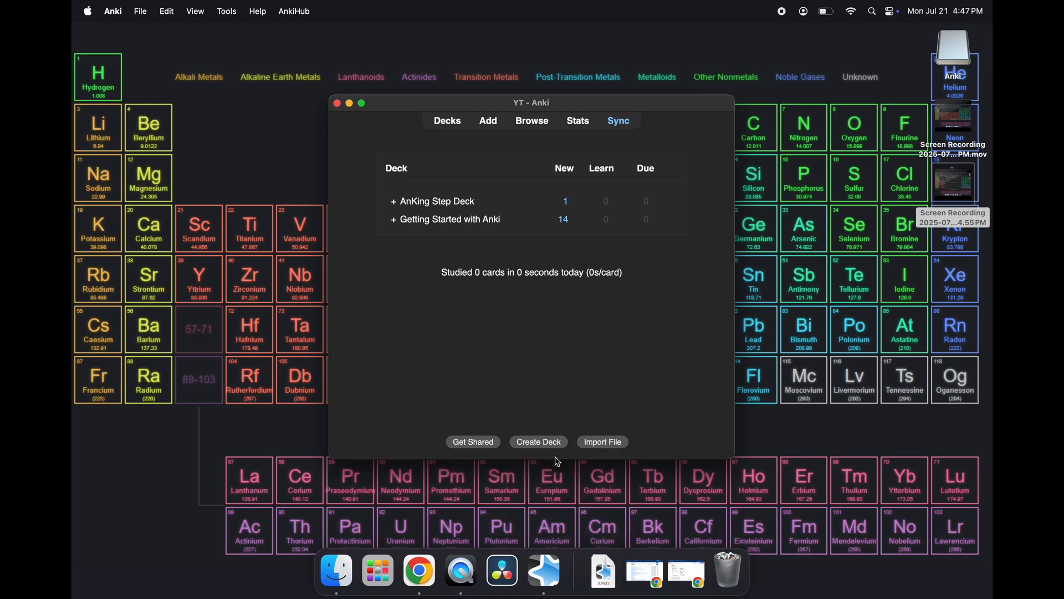
# Step: Import University of Michigan - BlueLink Atlas.apkg from Downloads into Anki and close the import overview
pyautogui.click(602, 442)
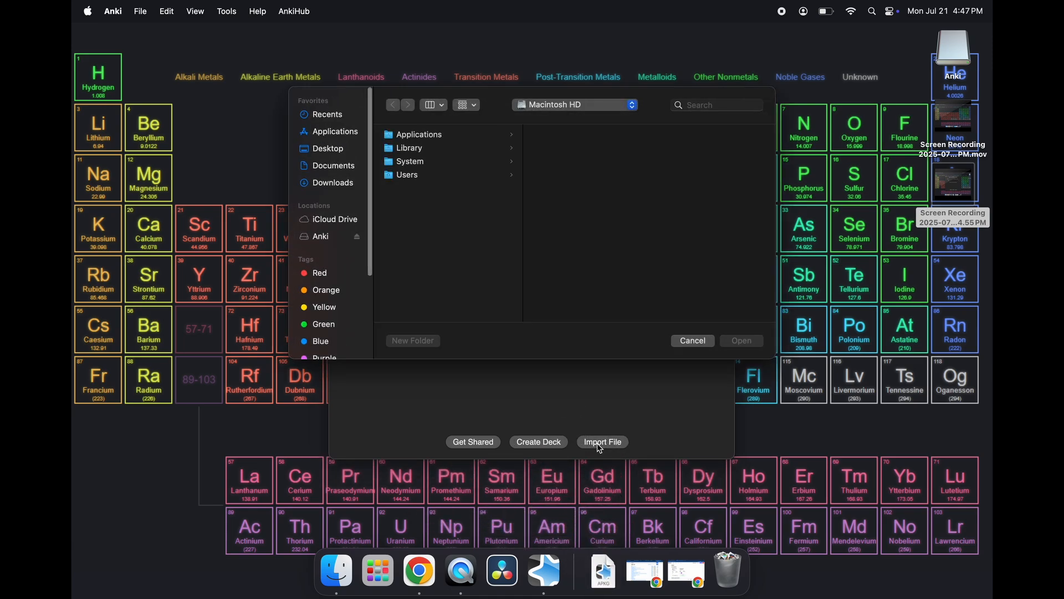
pyautogui.click(336, 179)
pyautogui.click(431, 150)
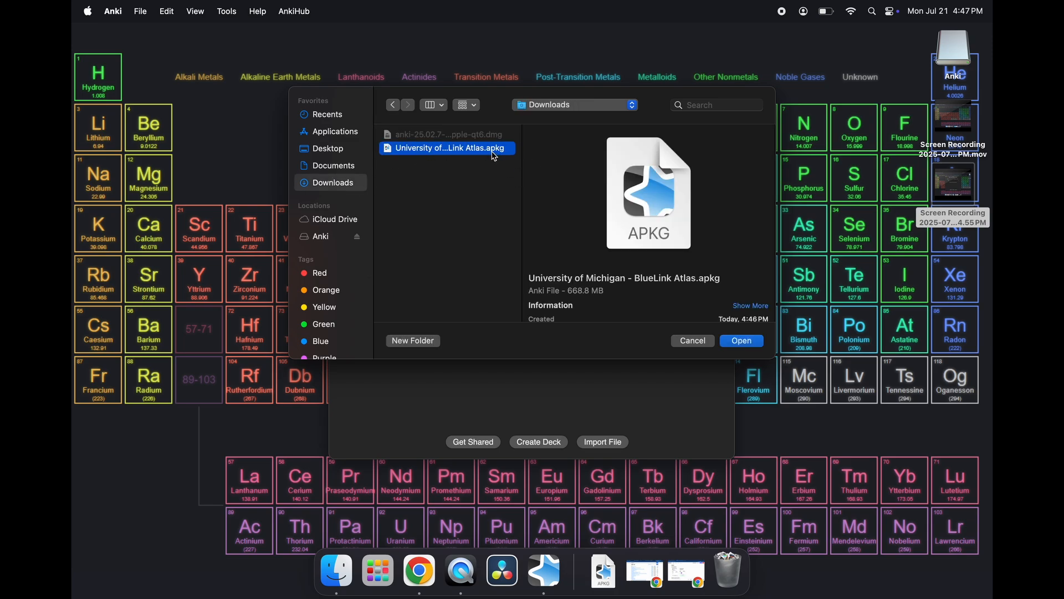
pyautogui.click(736, 342)
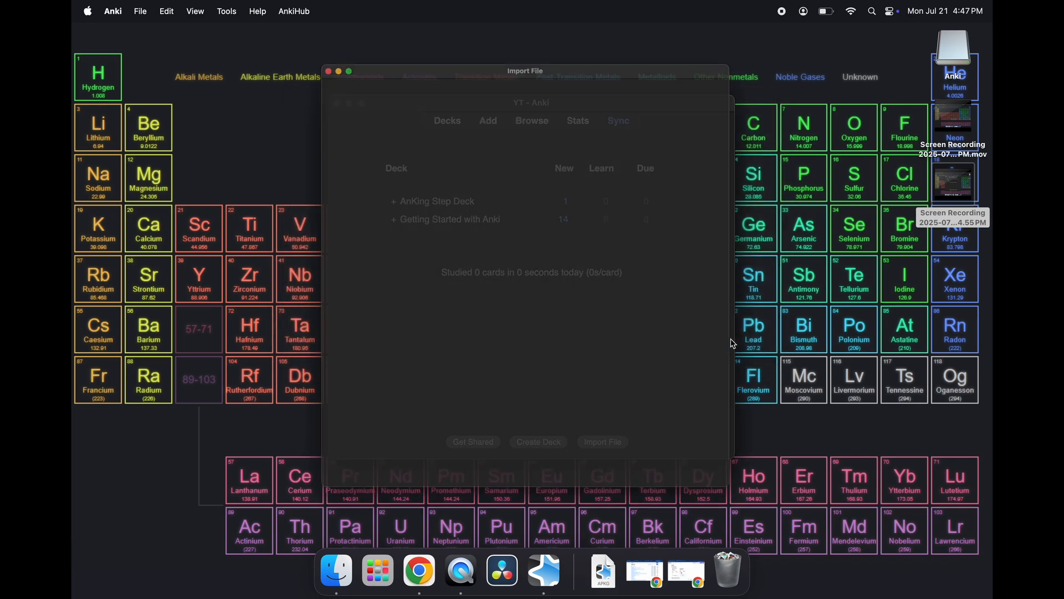
pyautogui.click(722, 54)
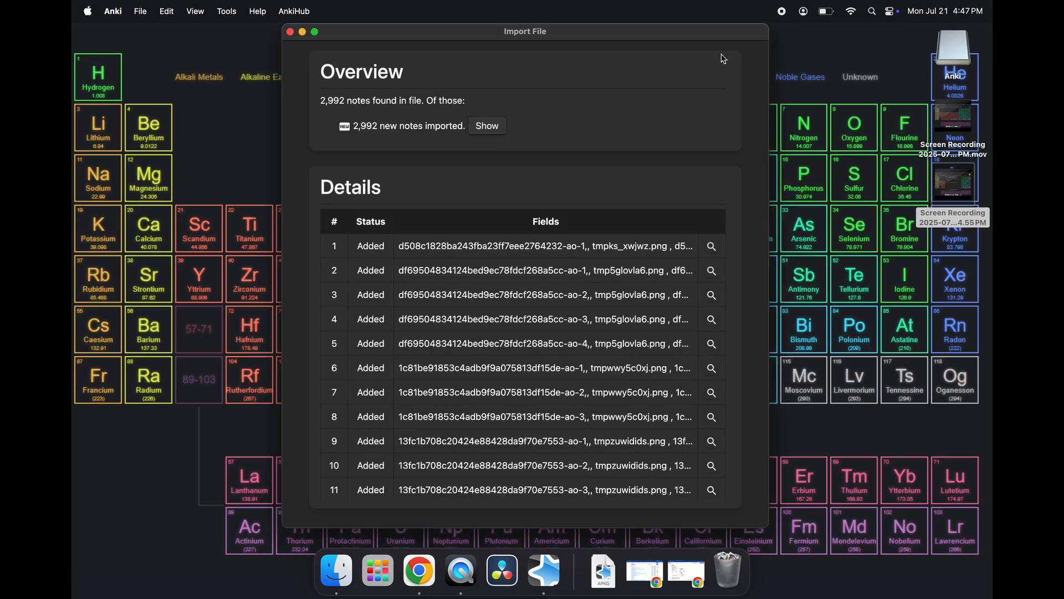
pyautogui.click(290, 32)
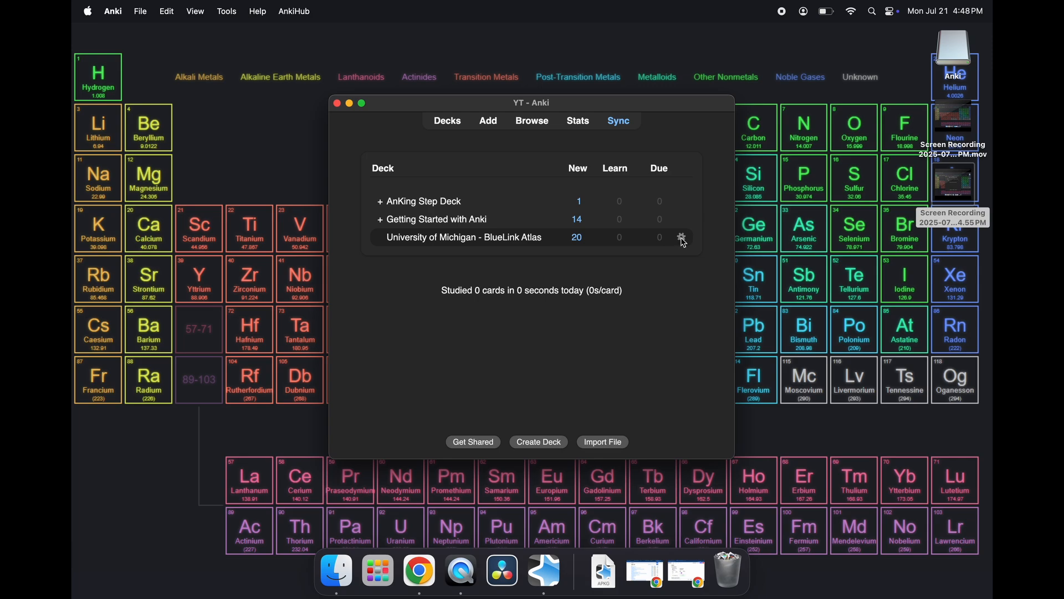
# Step: Delete the University of Michigan - BlueLink Atlas deck
pyautogui.click(685, 242)
pyautogui.click(698, 278)
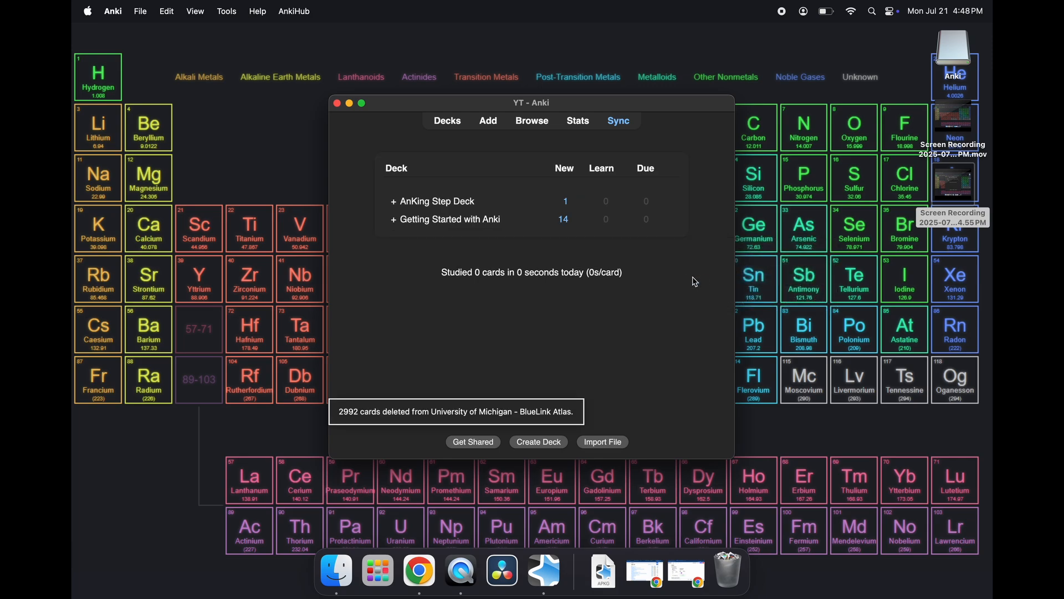
# Step: Delete the Getting Started with Anki deck and agree to unsubscribe from its AnkiHub deck
pyautogui.moveTo(678, 220)
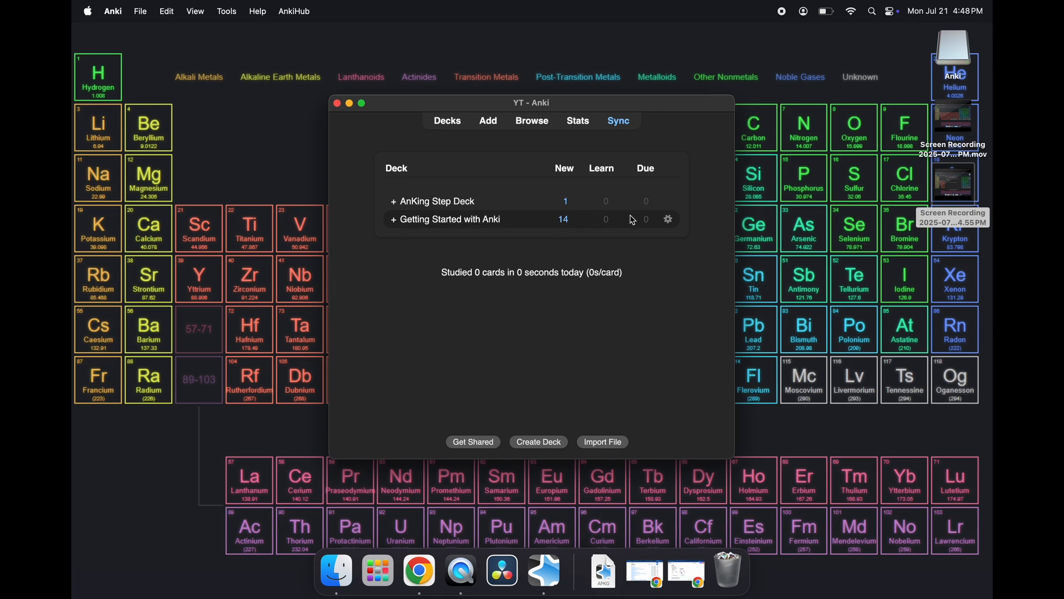
pyautogui.click(478, 222)
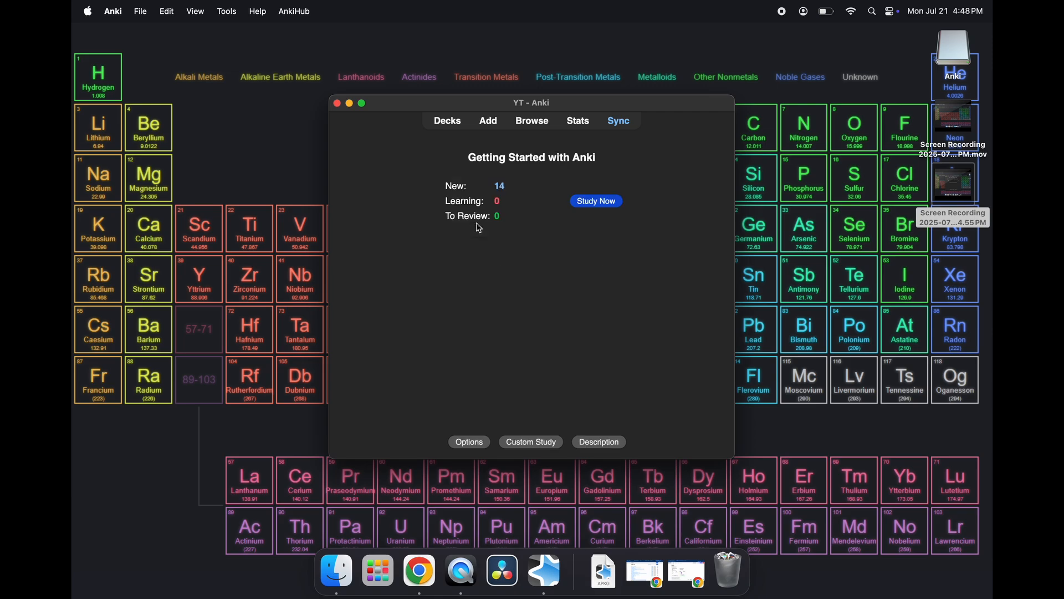
pyautogui.click(448, 127)
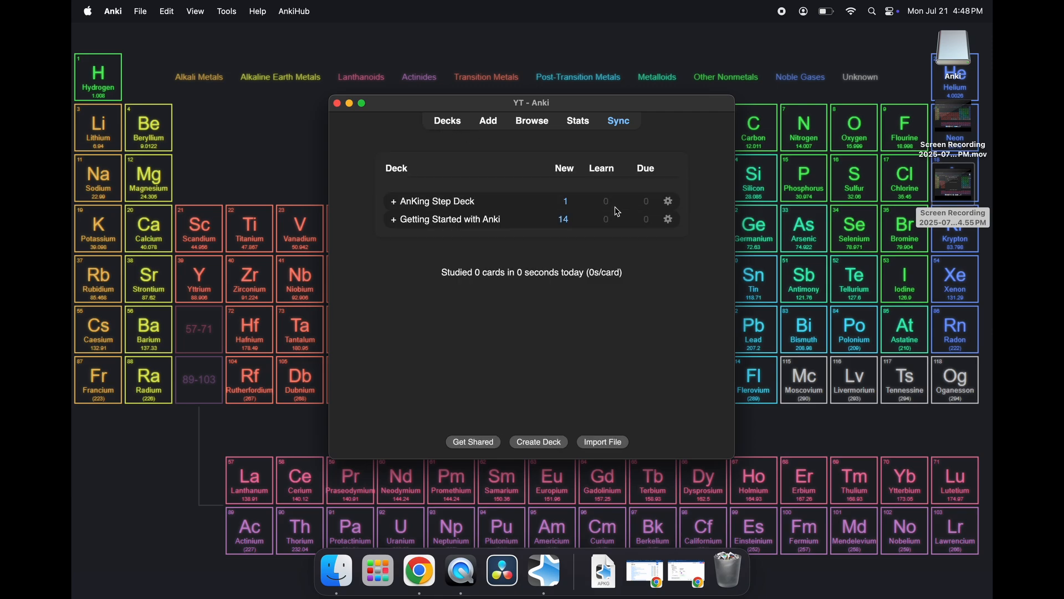
pyautogui.click(670, 221)
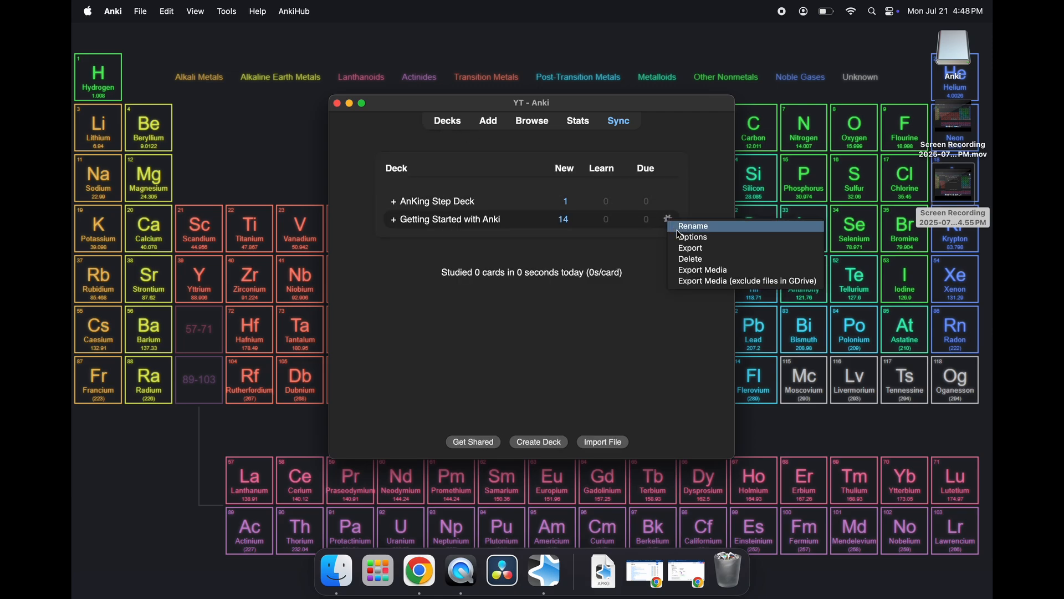
pyautogui.click(690, 260)
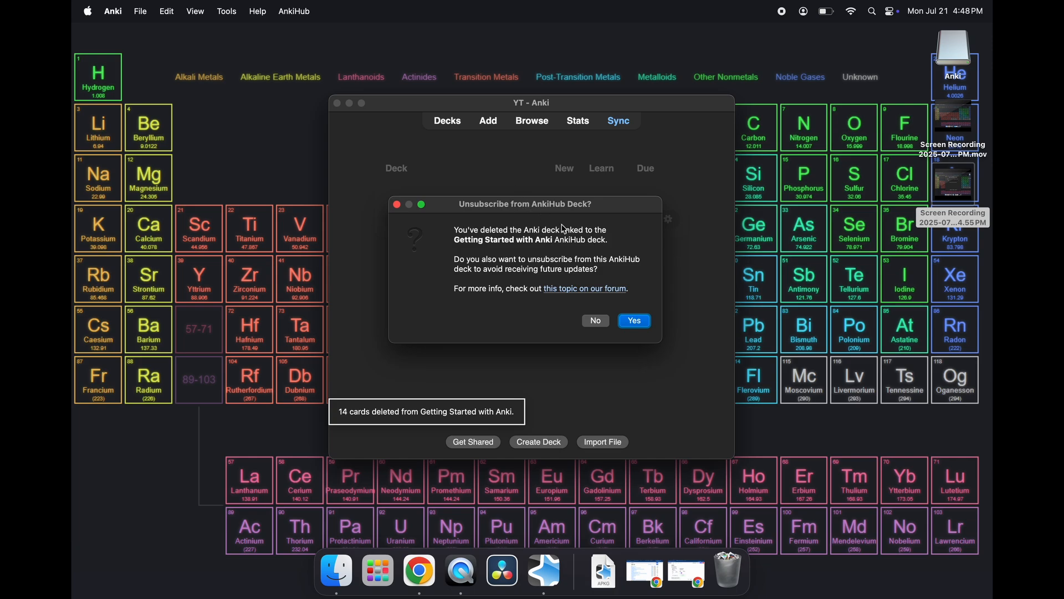
pyautogui.click(637, 323)
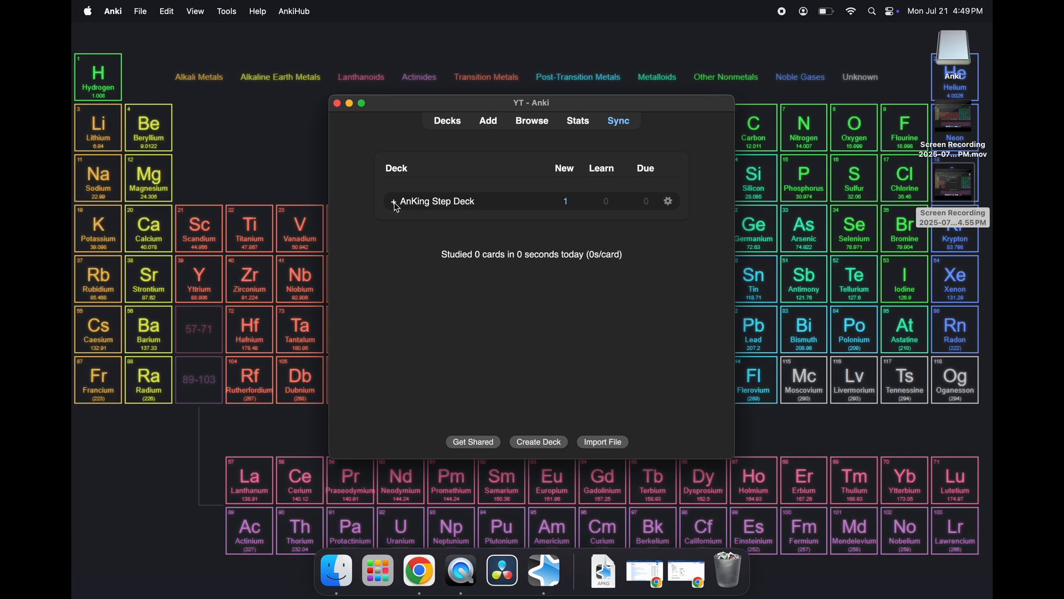
# Step: Open the deck options of the AnKing Step Deck
pyautogui.click(672, 203)
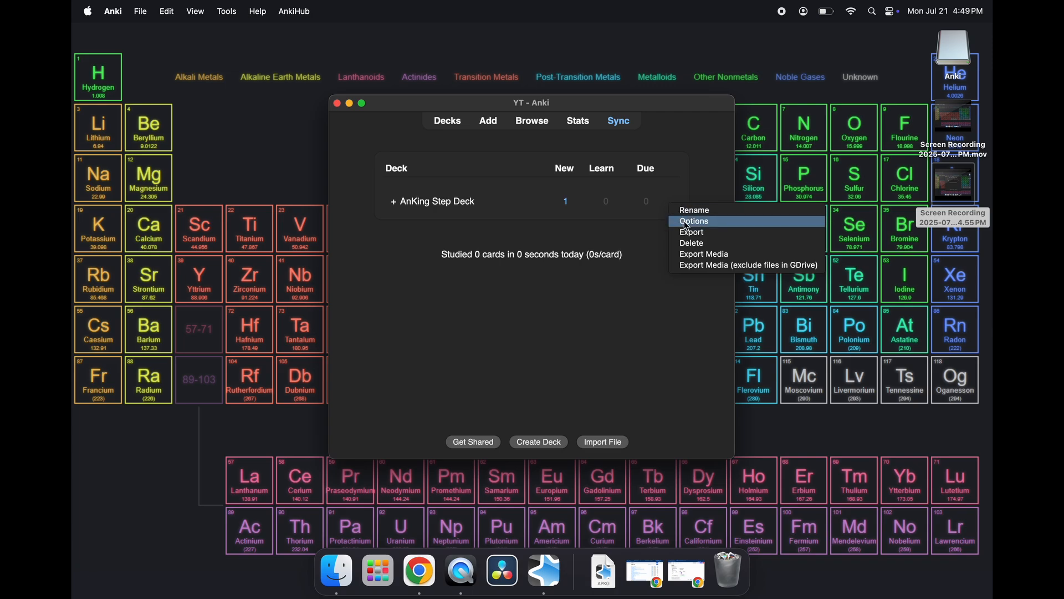
pyautogui.click(688, 222)
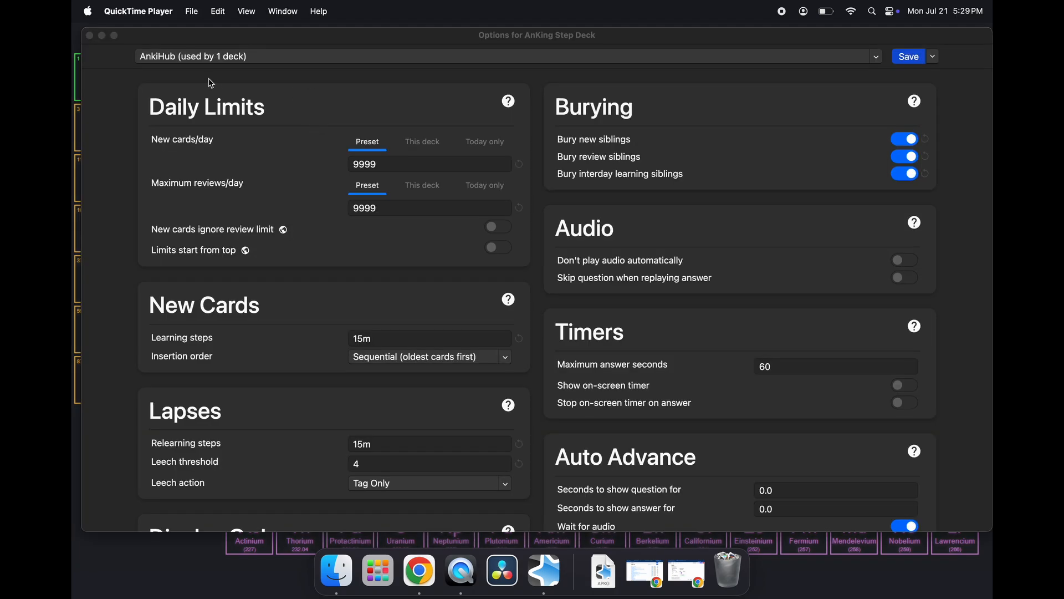
pyautogui.click(134, 71)
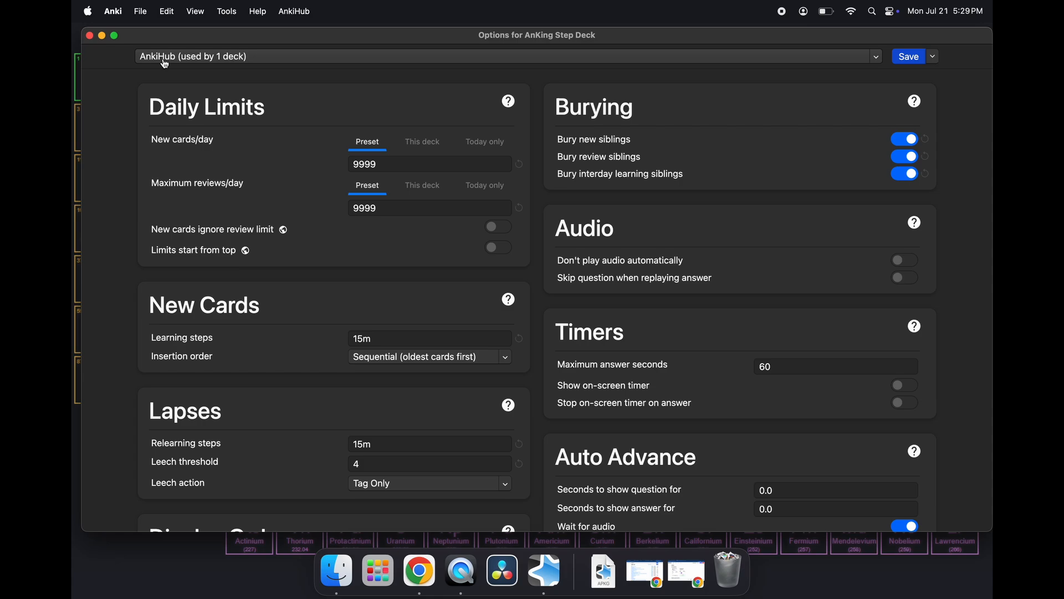
# Step: Try the AnKing preset for the deck, return to the AnkiHub preset, and view the available preset management commands
pyautogui.click(206, 58)
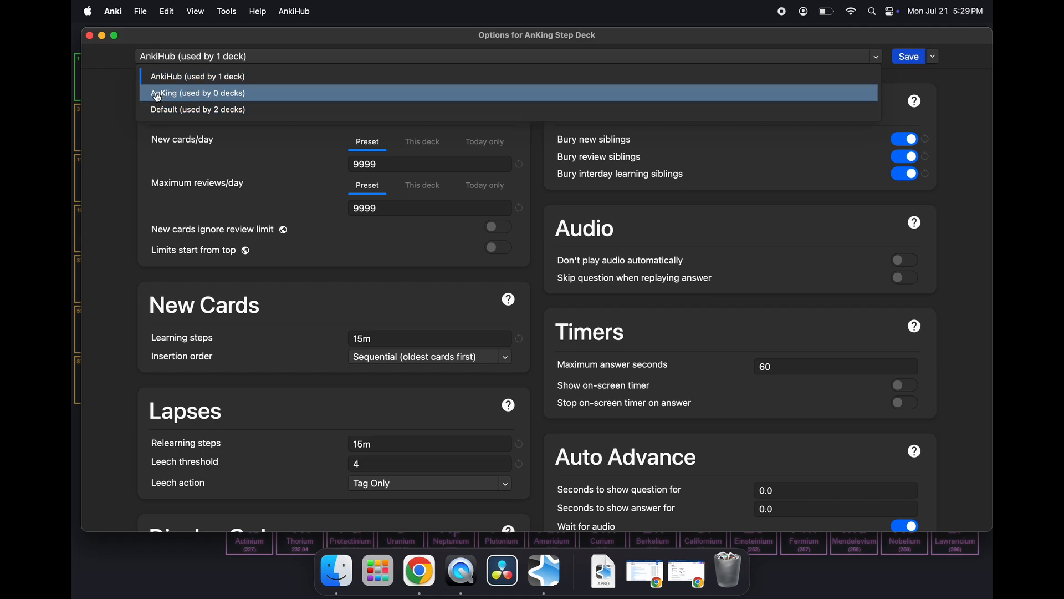
pyautogui.click(199, 96)
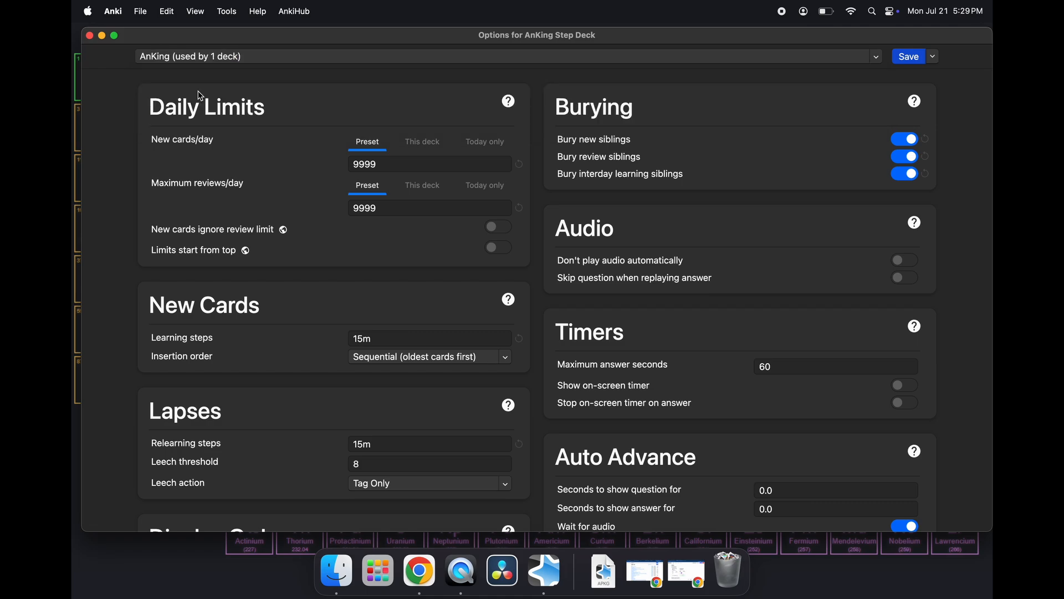
pyautogui.click(539, 65)
pyautogui.click(524, 78)
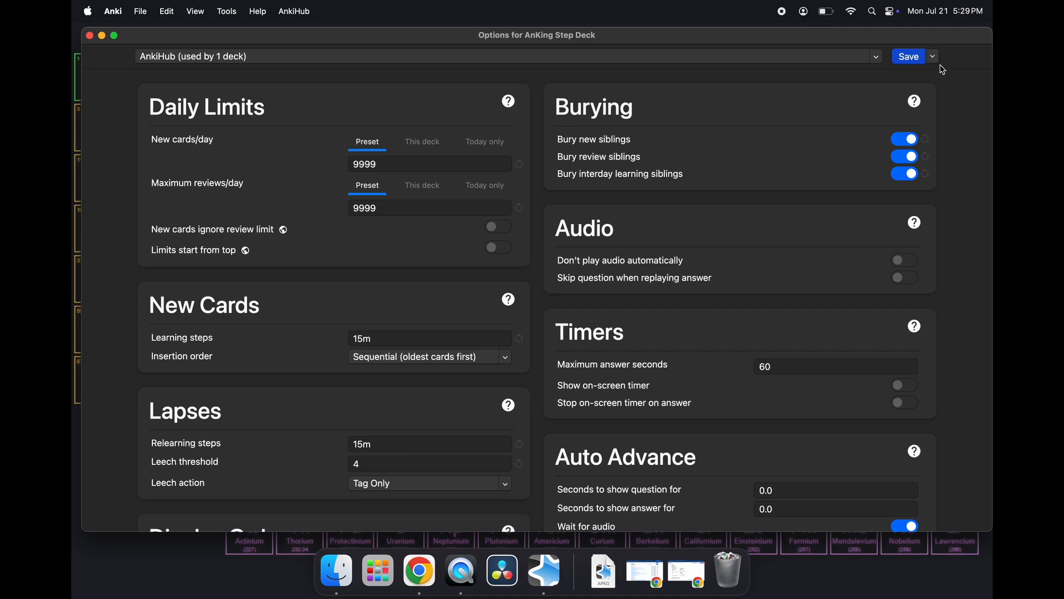
pyautogui.click(935, 57)
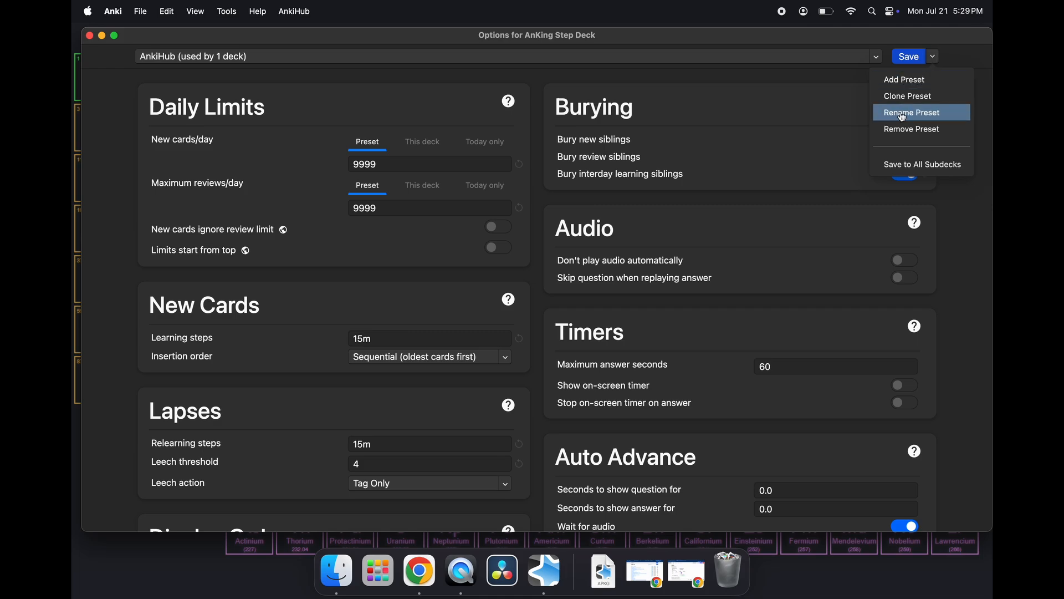
pyautogui.click(963, 55)
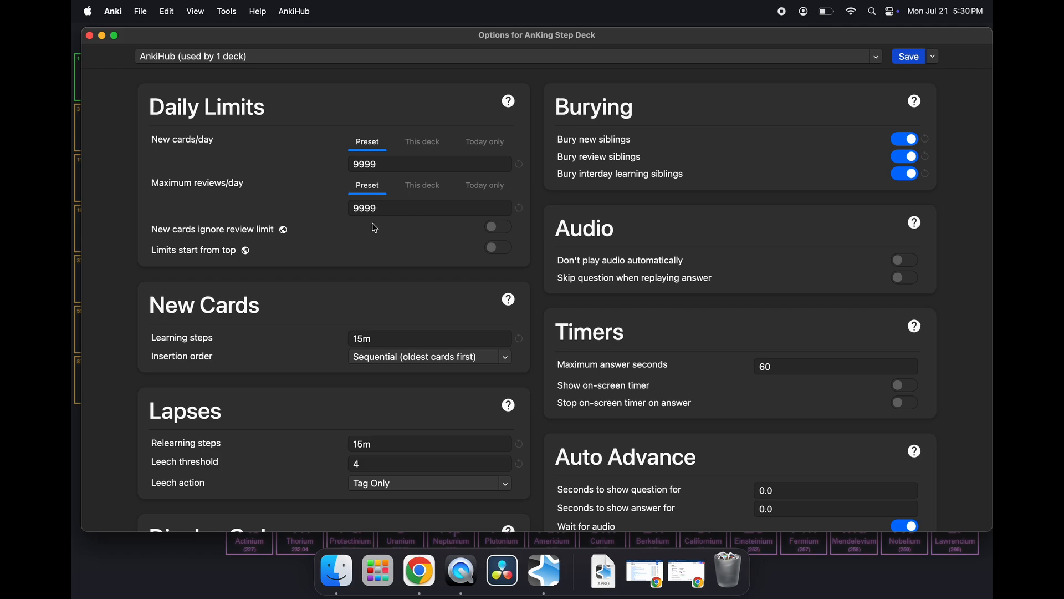
# Step: Set the leech threshold in the AnkiHub preset's Lapses settings to 8
pyautogui.scroll(-2, 222, 261)
pyautogui.scroll(-3, 213, 238)
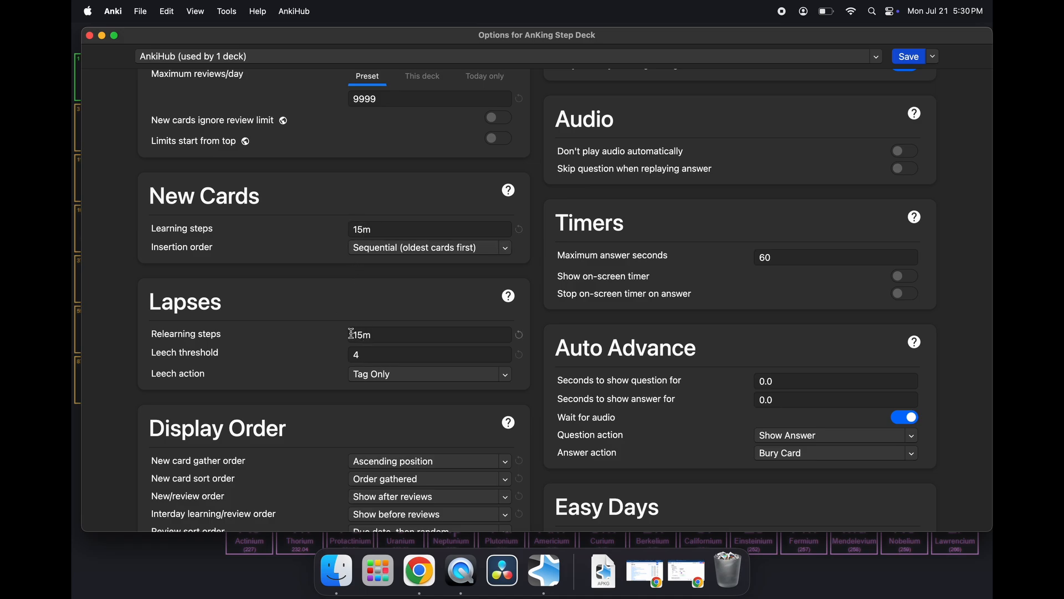
pyautogui.scroll(-2, 355, 332)
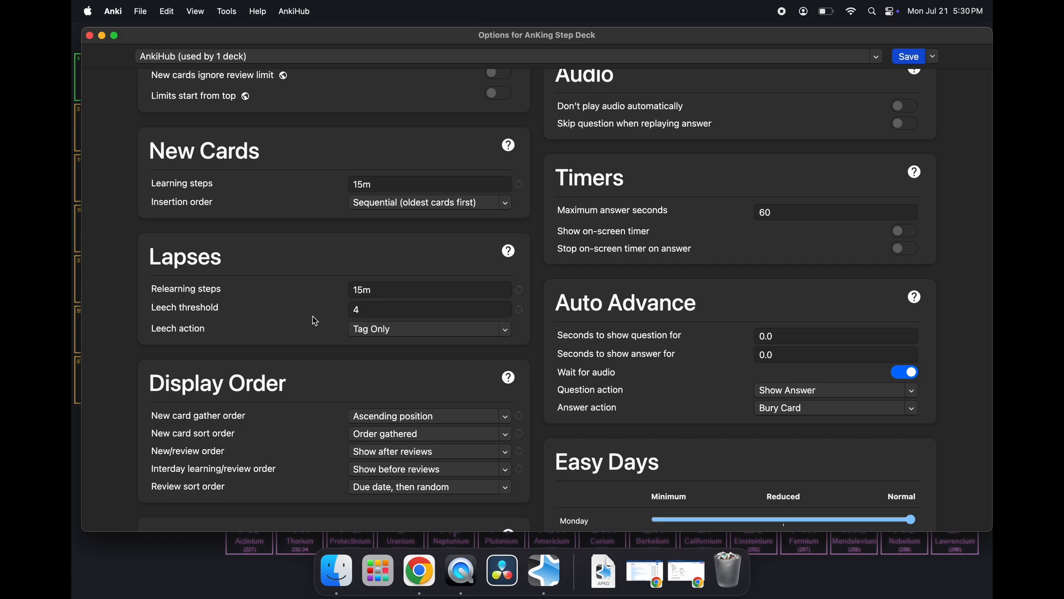
pyautogui.click(360, 312)
pyautogui.write('8')
pyautogui.scroll(-1, 322, 313)
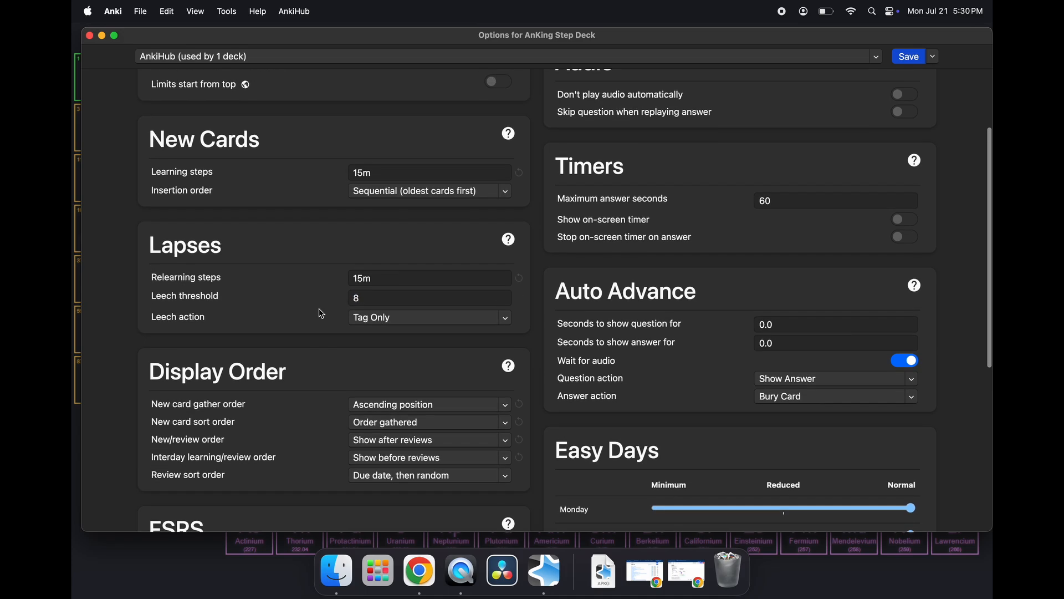
# Step: Try other FSRS desired retention values, including 95%, and set the desired retention back to 90%
pyautogui.scroll(1, 321, 313)
pyautogui.scroll(-4, 286, 232)
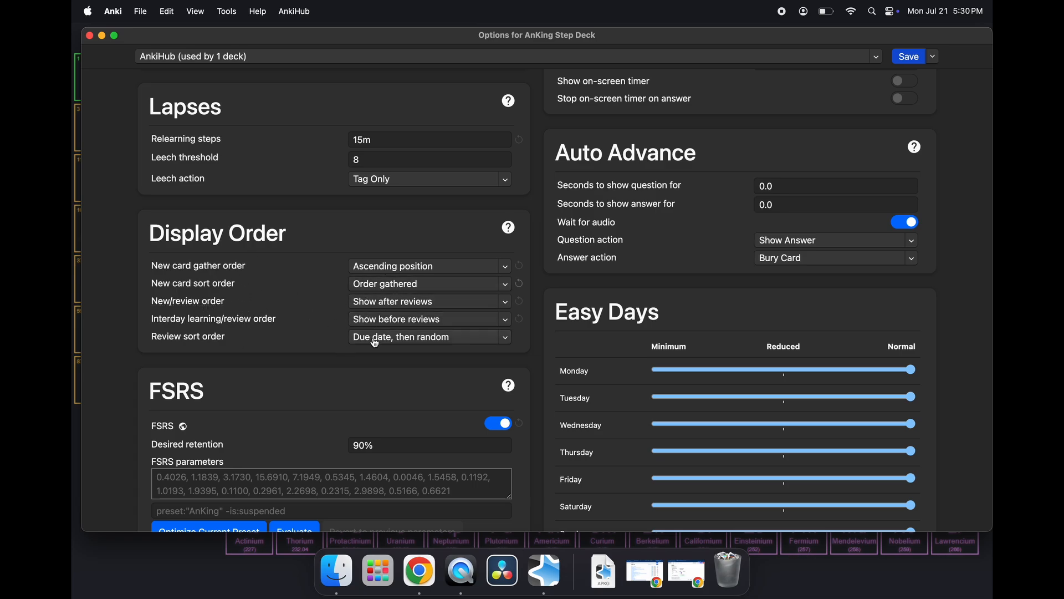
pyautogui.scroll(-5, 376, 343)
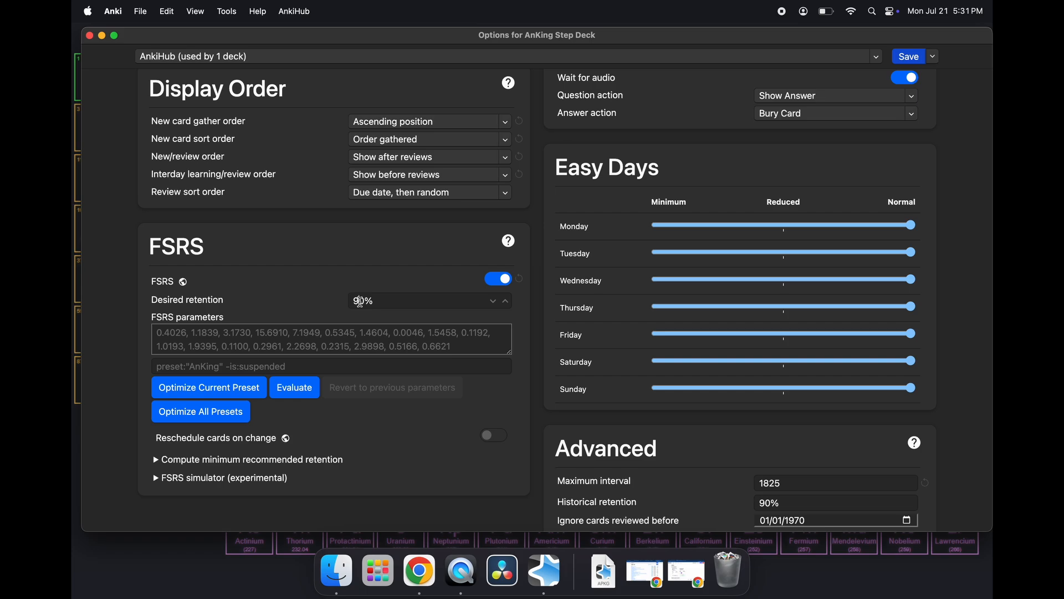
pyautogui.doubleClick(360, 301)
pyautogui.write('95')
pyautogui.click(322, 276)
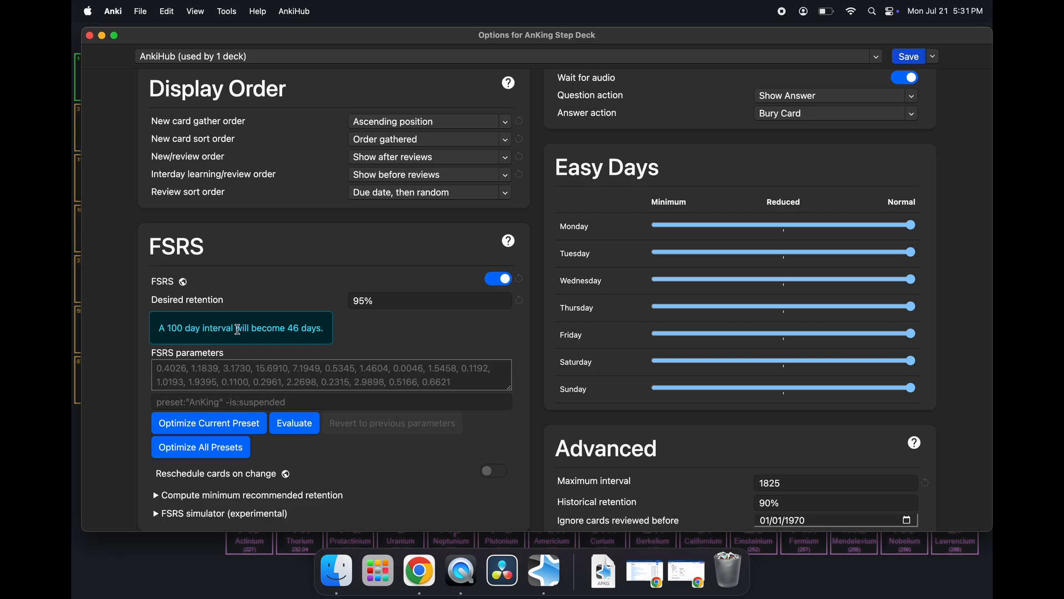
pyautogui.moveTo(354, 303); pyautogui.dragTo(360, 304)
pyautogui.write('8')
pyautogui.click(329, 288)
pyautogui.doubleClick(358, 301)
pyautogui.write('90')
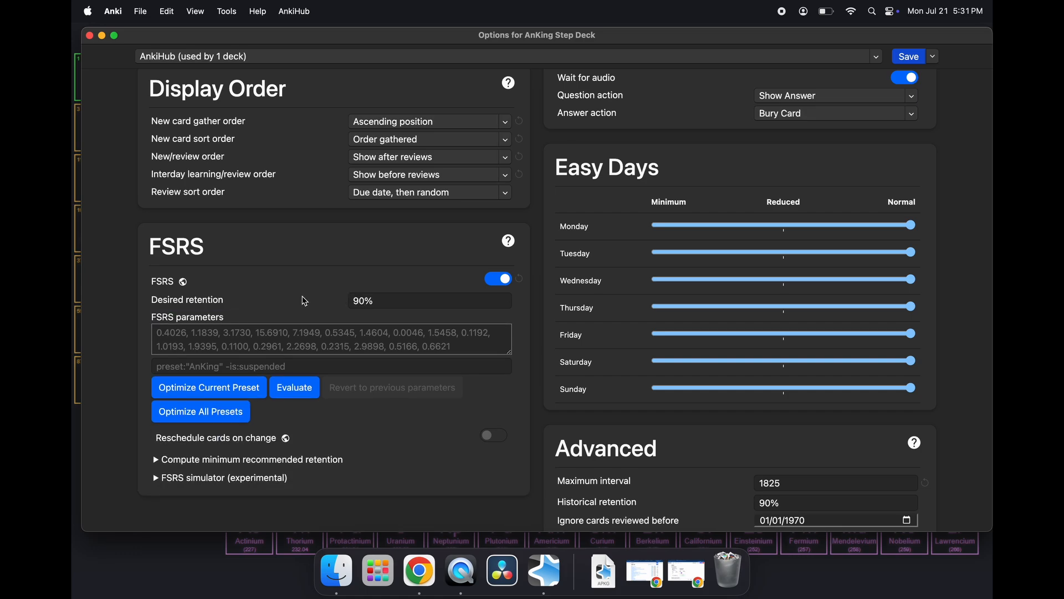
# Step: Try the Minimum workload for Sunday in the Easy Days settings and return it to Normal
pyautogui.scroll(-2, 305, 299)
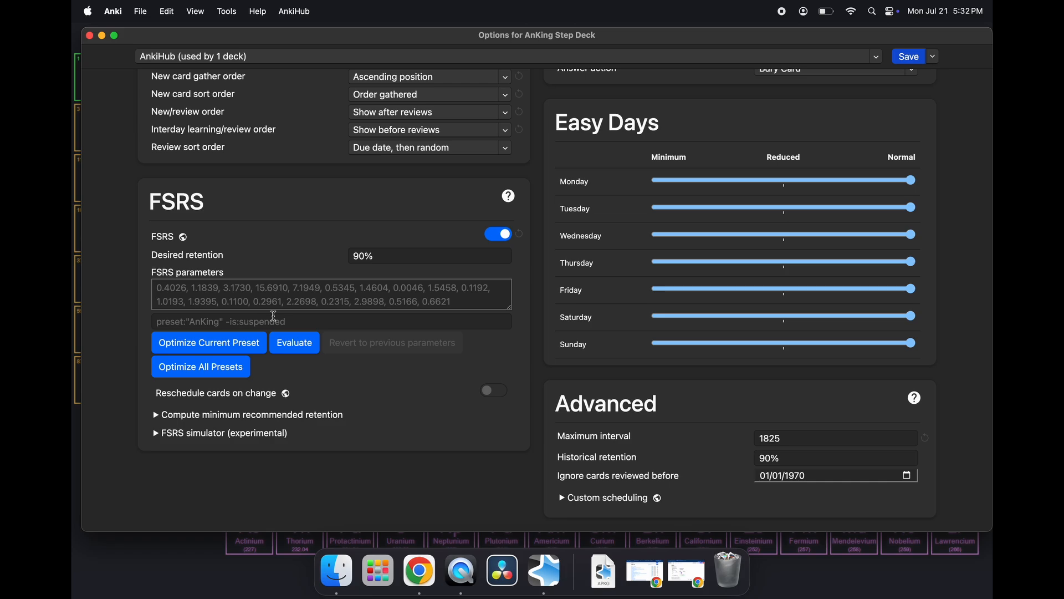
pyautogui.scroll(1, 294, 316)
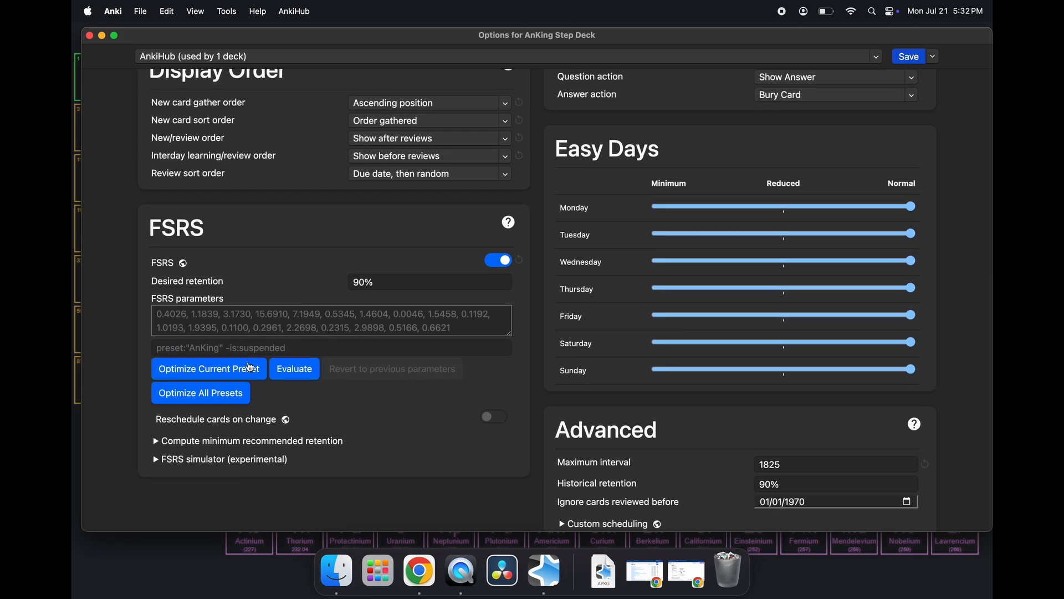
pyautogui.scroll(10, 296, 321)
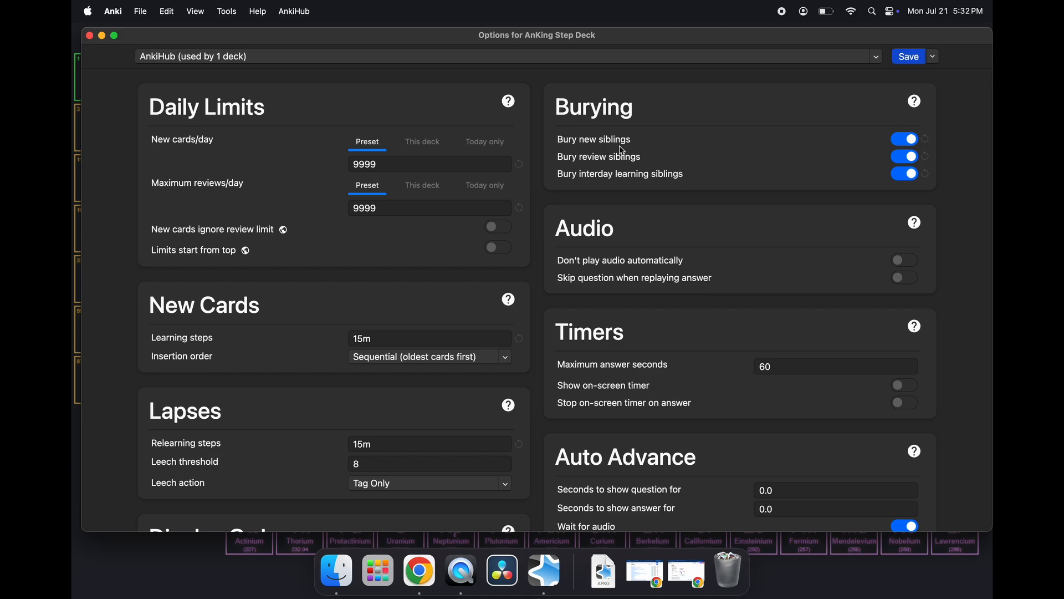
pyautogui.scroll(-8, 622, 150)
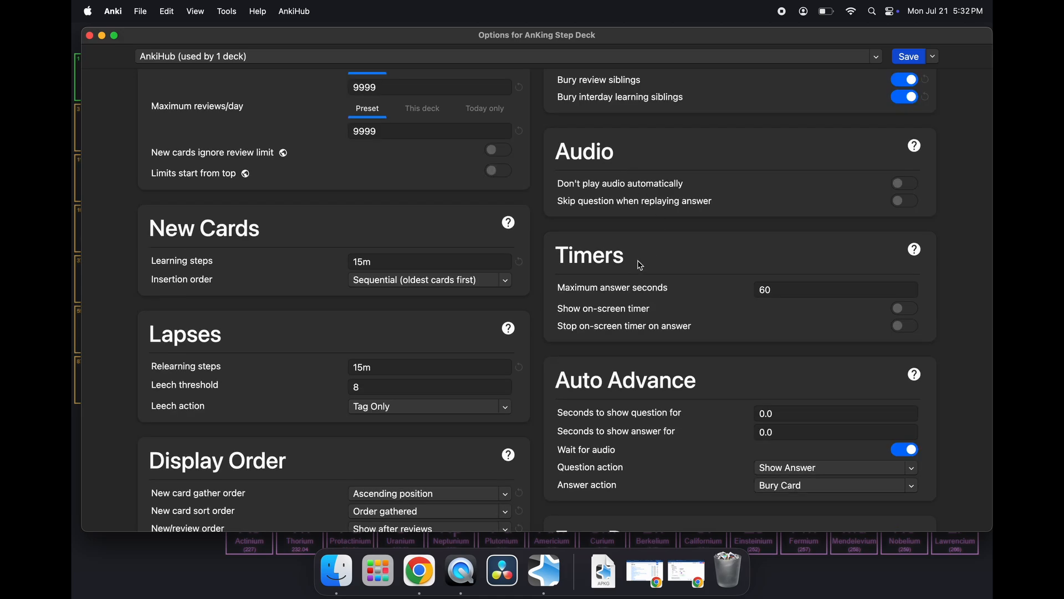
pyautogui.scroll(-10, 659, 382)
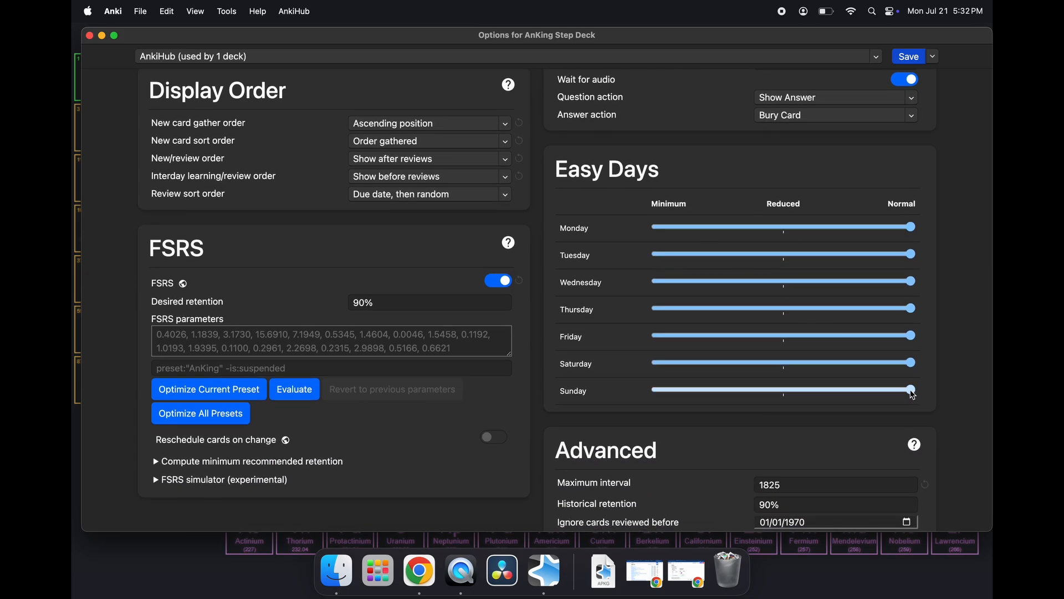
pyautogui.moveTo(914, 394); pyautogui.dragTo(680, 391)
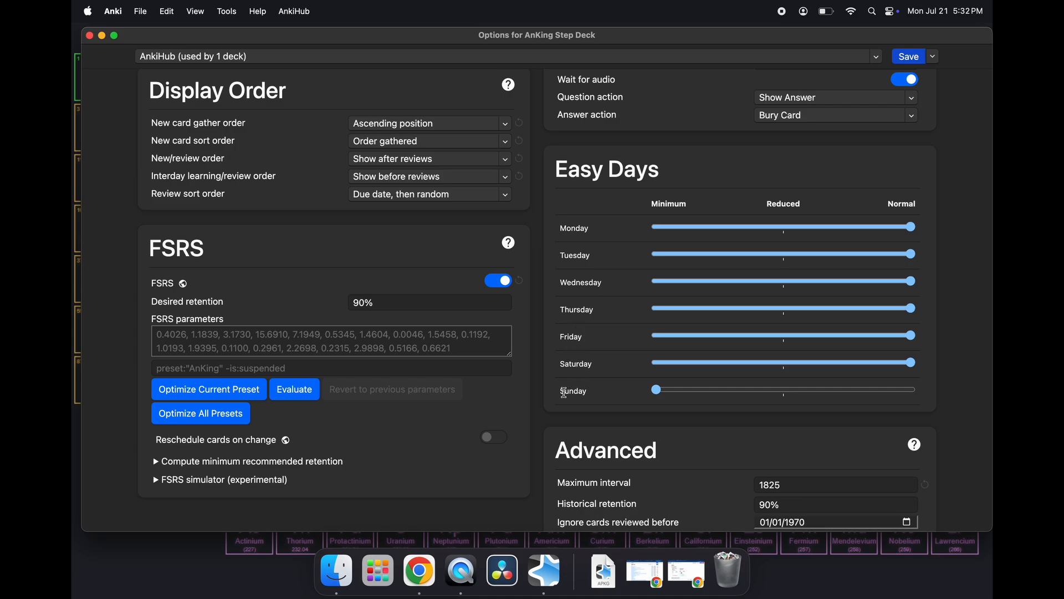
pyautogui.moveTo(656, 390); pyautogui.dragTo(914, 390)
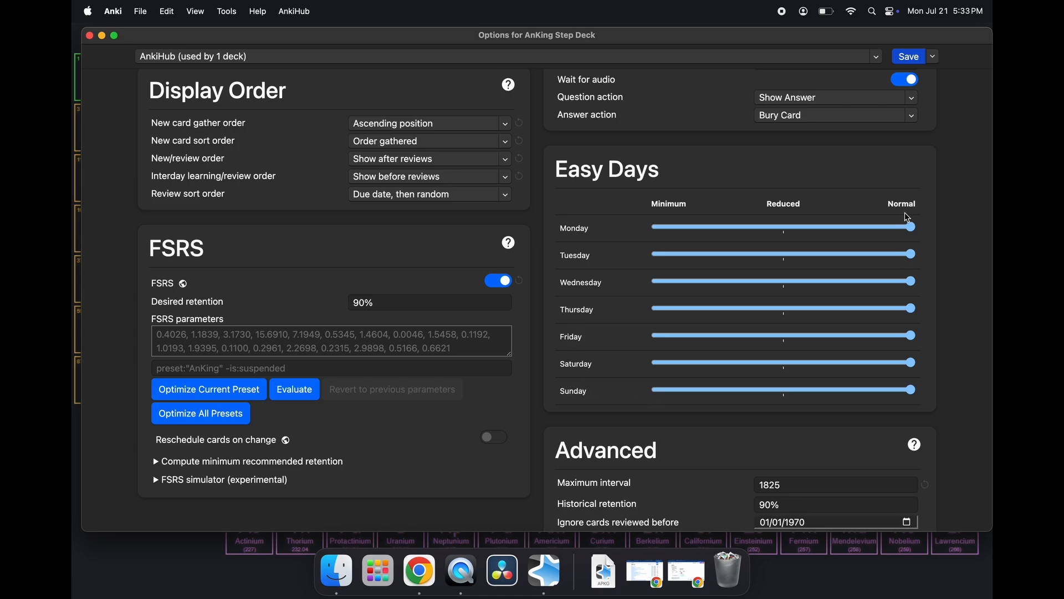
# Step: Check the remaining advanced and daily limit settings and save the AnKing Step Deck options
pyautogui.scroll(-2, 916, 307)
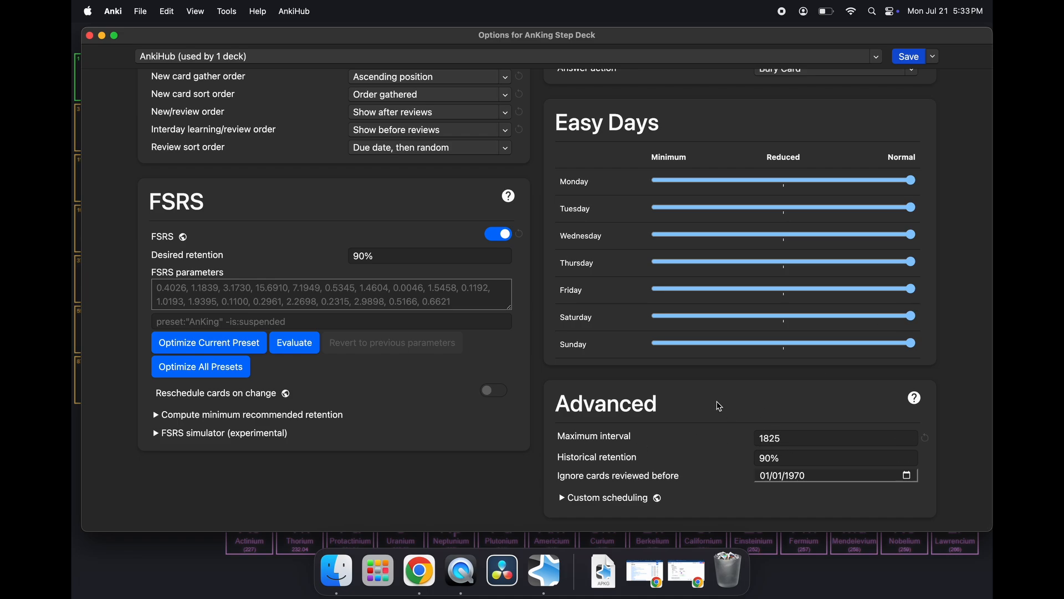
pyautogui.scroll(15, 619, 410)
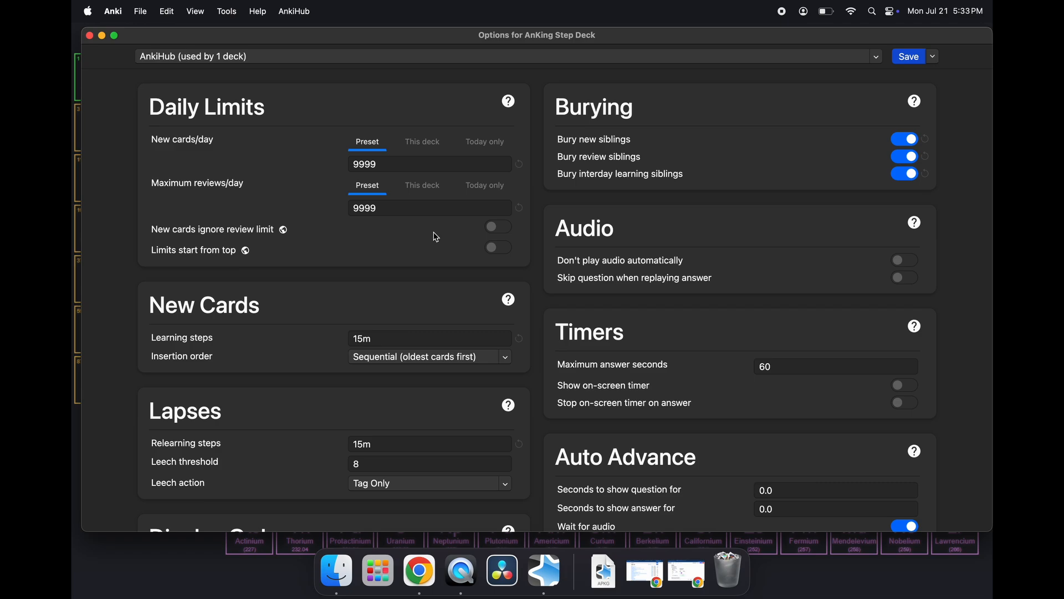
pyautogui.click(912, 57)
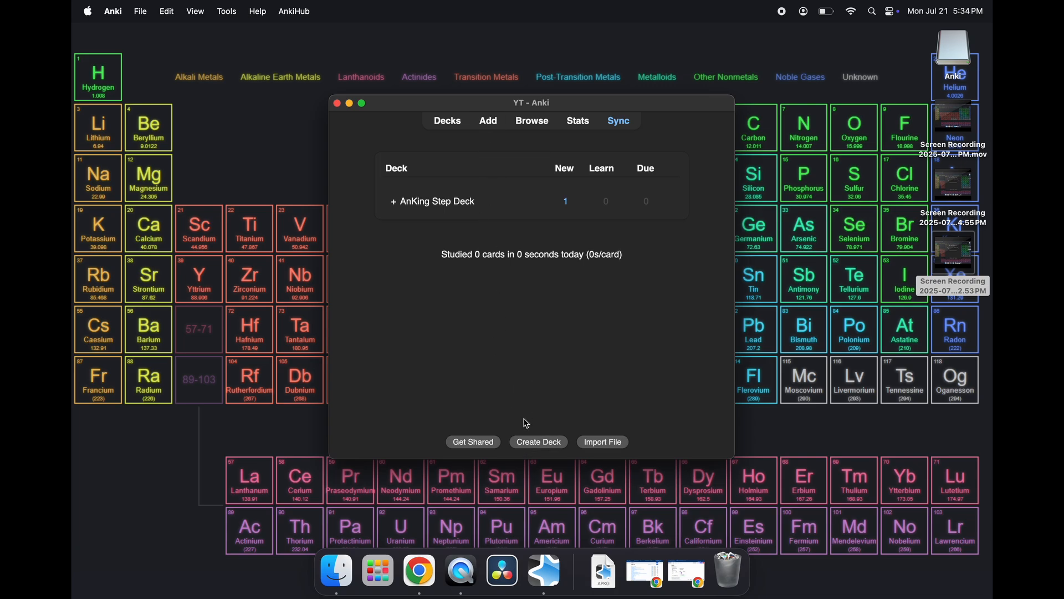
# Step: Create a new deck named "missed uworld questions"
pyautogui.click(527, 447)
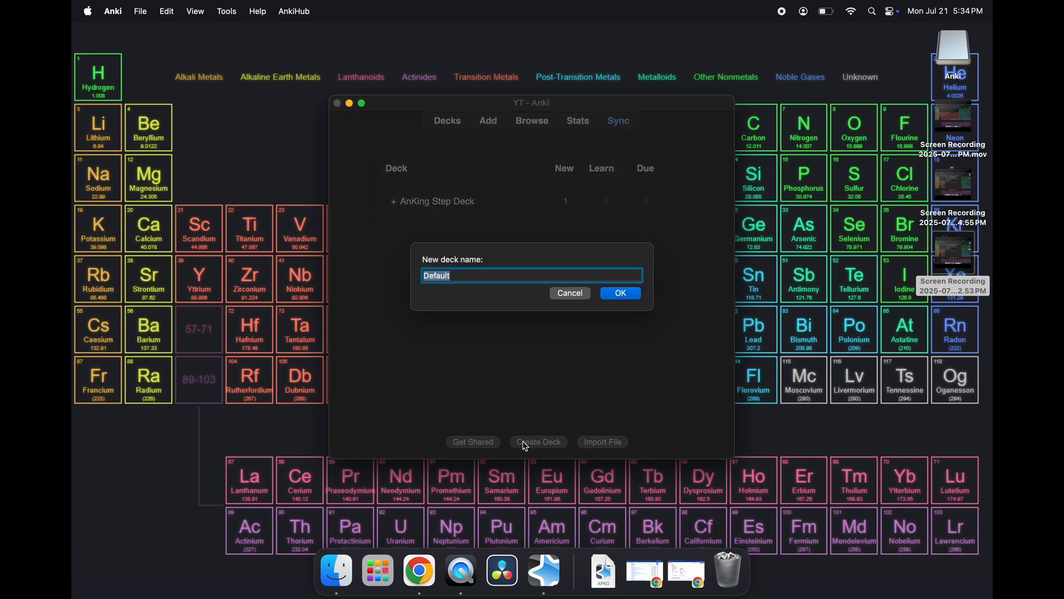
pyautogui.write('missed uworld questions')
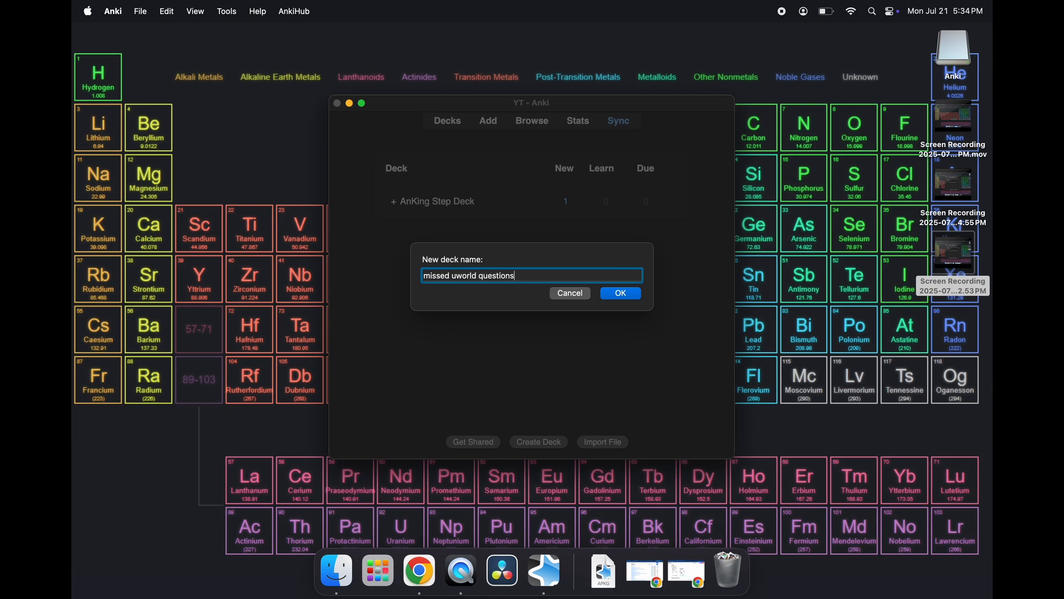
pyautogui.press('Return')
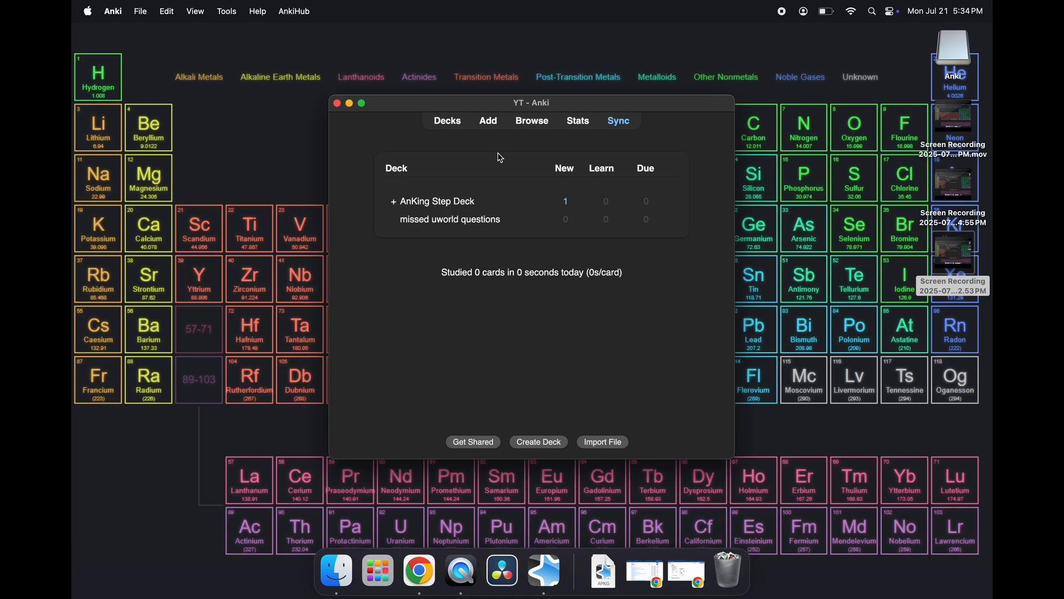
# Step: Start a new note with the Basic note type in the "missed uworld questions" deck
pyautogui.click(491, 122)
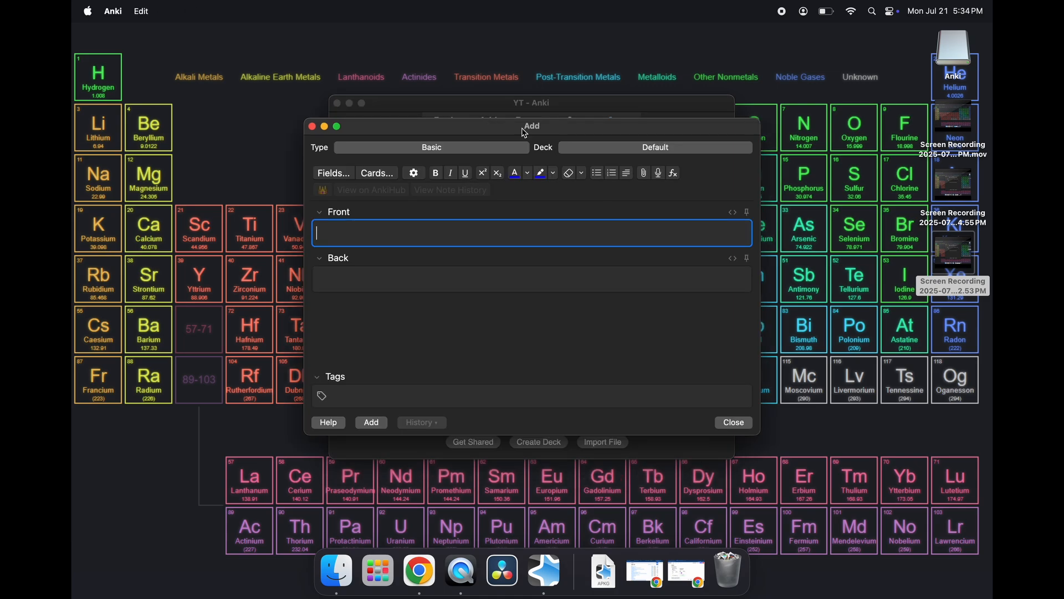
pyautogui.click(614, 150)
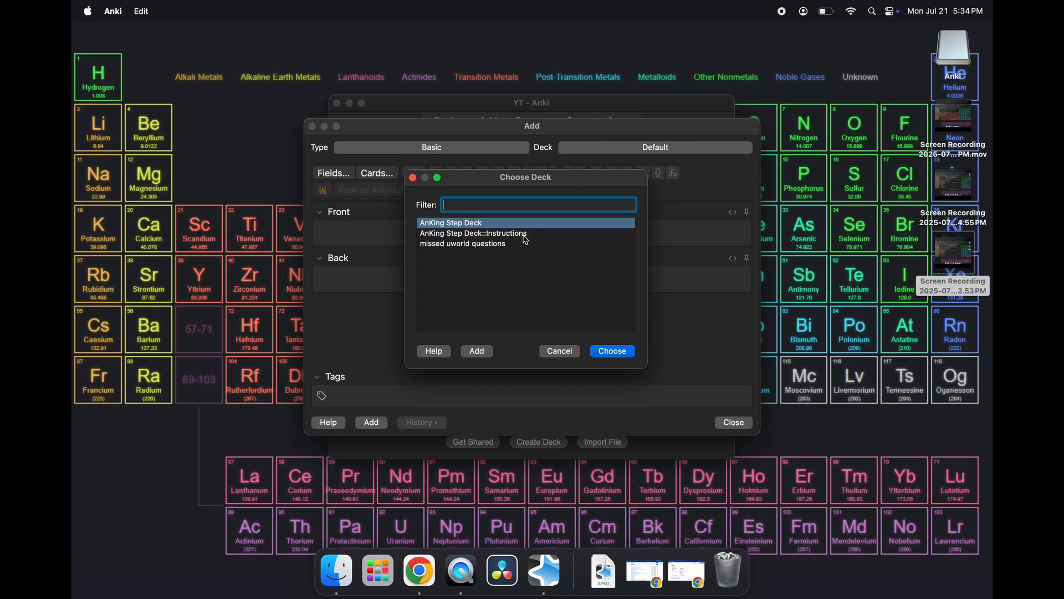
pyautogui.click(503, 246)
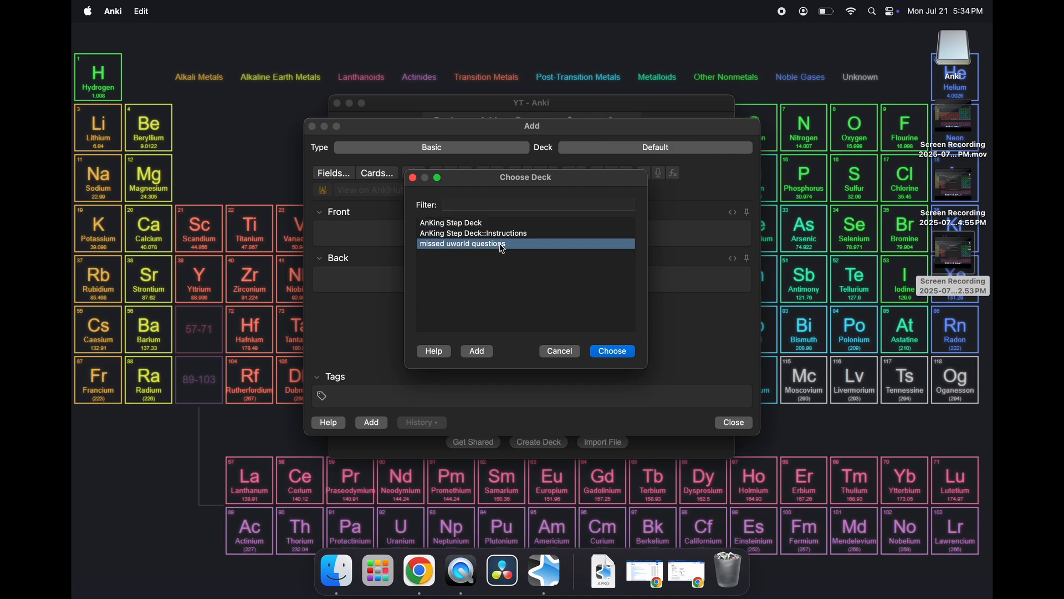
pyautogui.click(610, 353)
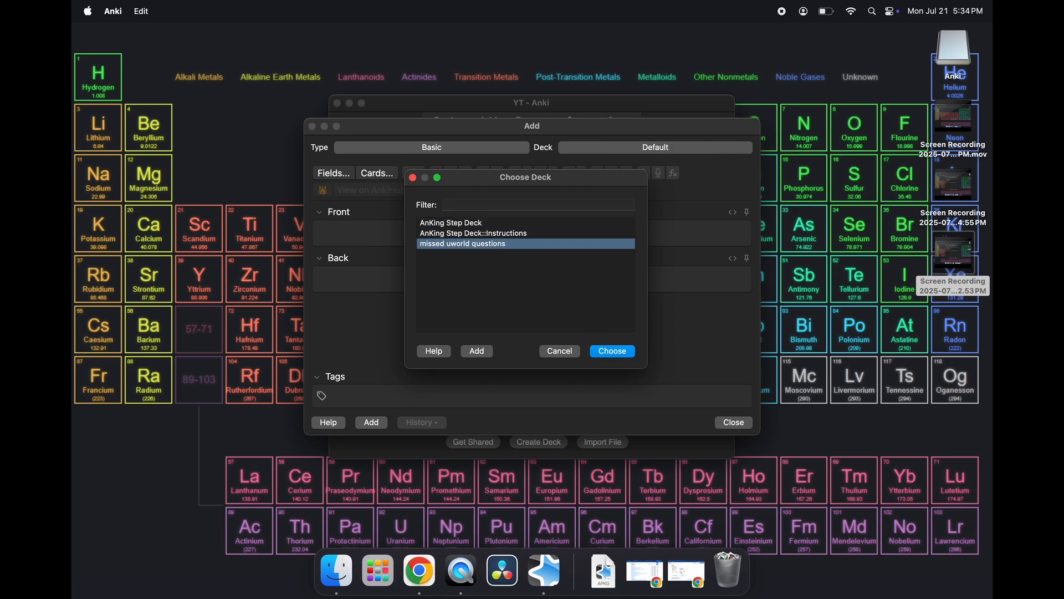
pyautogui.click(463, 147)
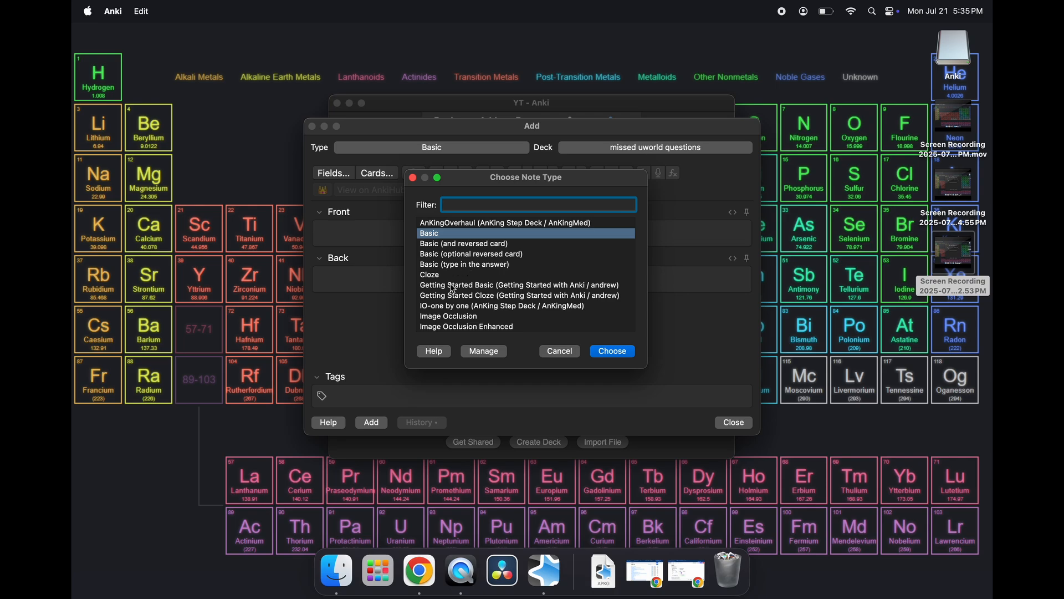
pyautogui.click(612, 351)
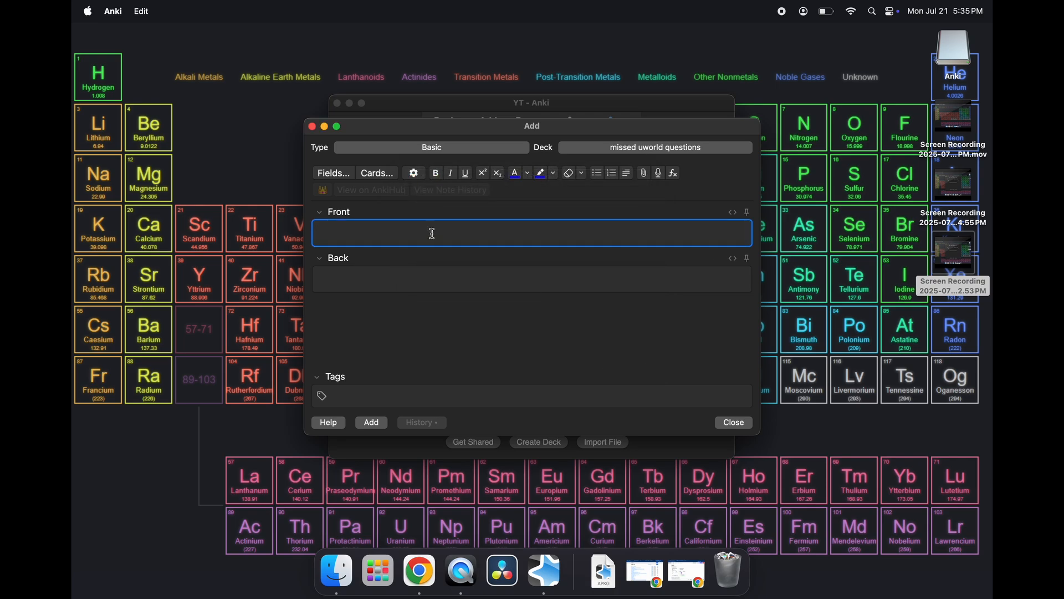
# Step: Add a card with front "what is the treatment for bartonella" and back "doxy", and finish adding notes
pyautogui.write('what is the treatment for')
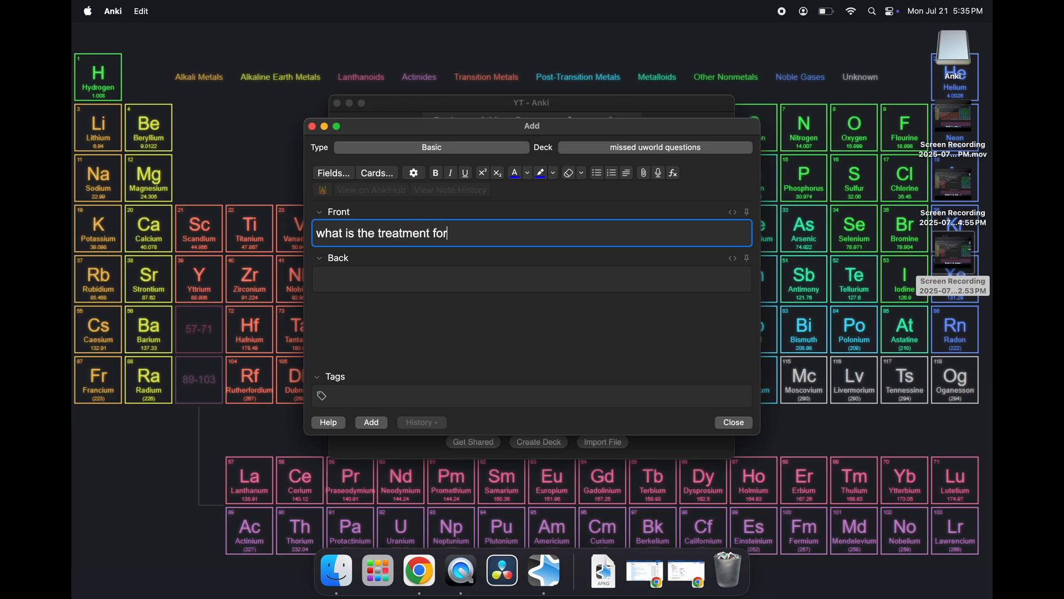
pyautogui.write(' bartonella')
pyautogui.click(390, 286)
pyautogui.write('doxy')
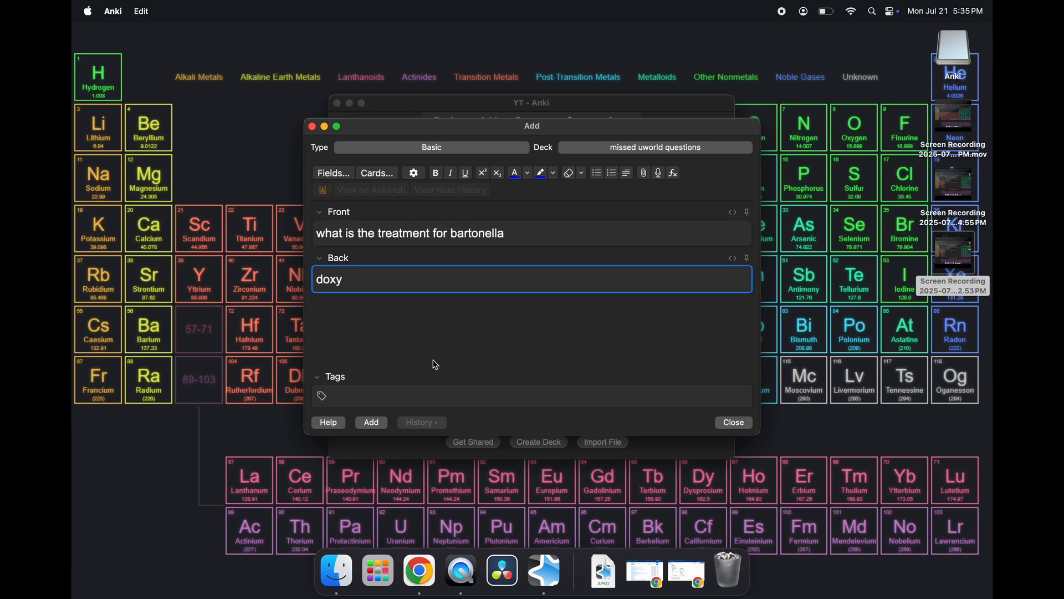
pyautogui.click(373, 423)
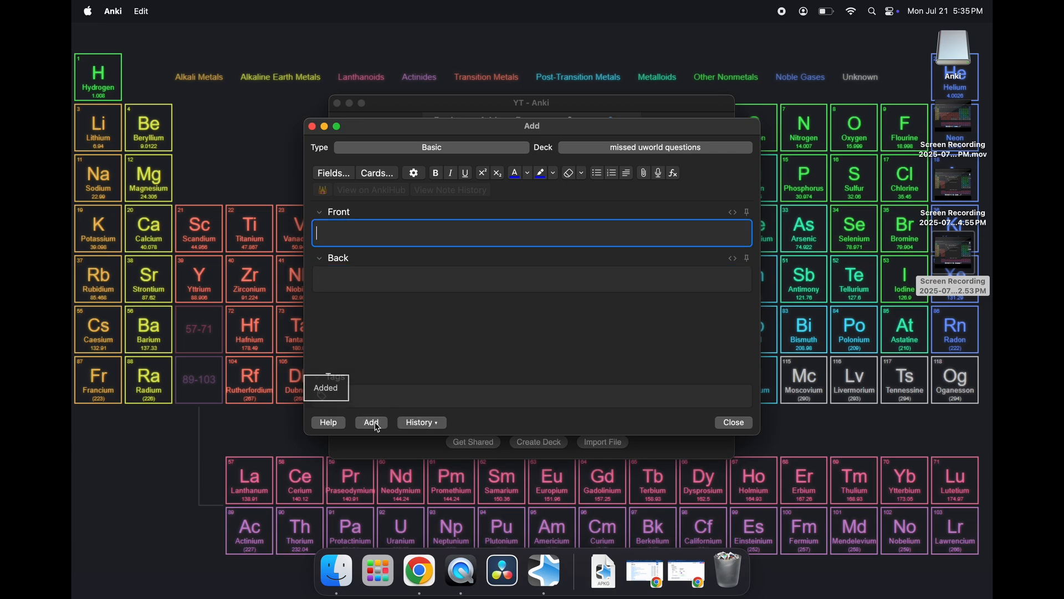
pyautogui.click(734, 424)
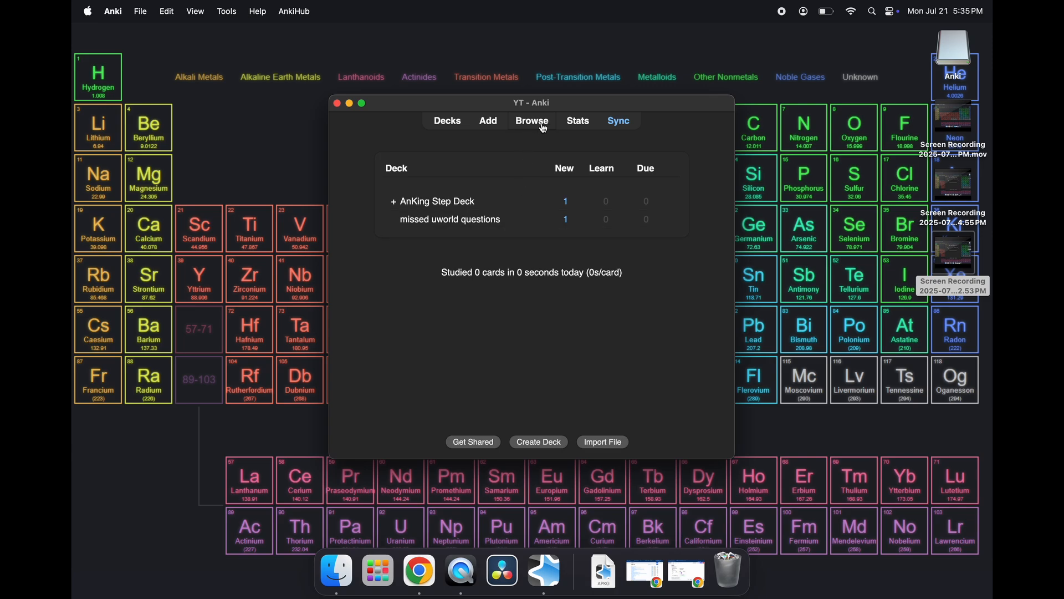
# Step: Examine the deck statistics from Today and Future Due through Card Counts to True Retention, and close them
pyautogui.click(584, 126)
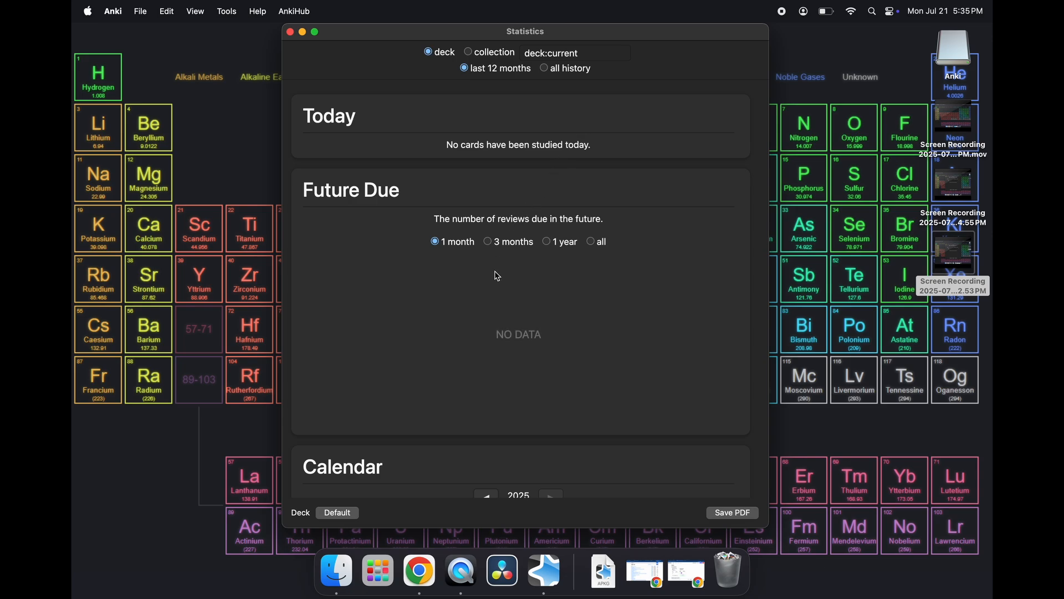
pyautogui.scroll(-10, 498, 275)
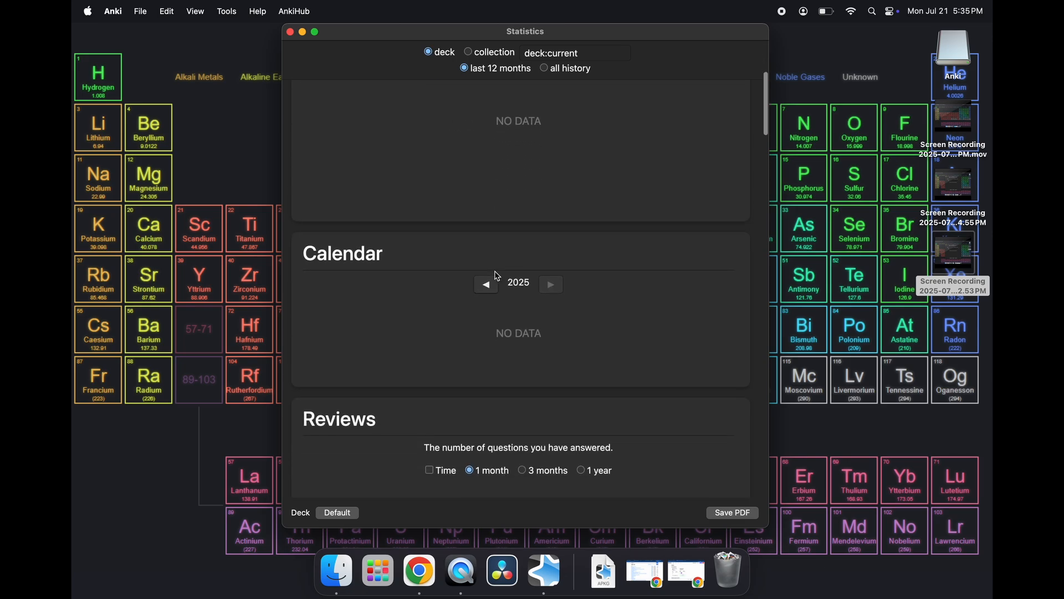
pyautogui.scroll(-10, 498, 276)
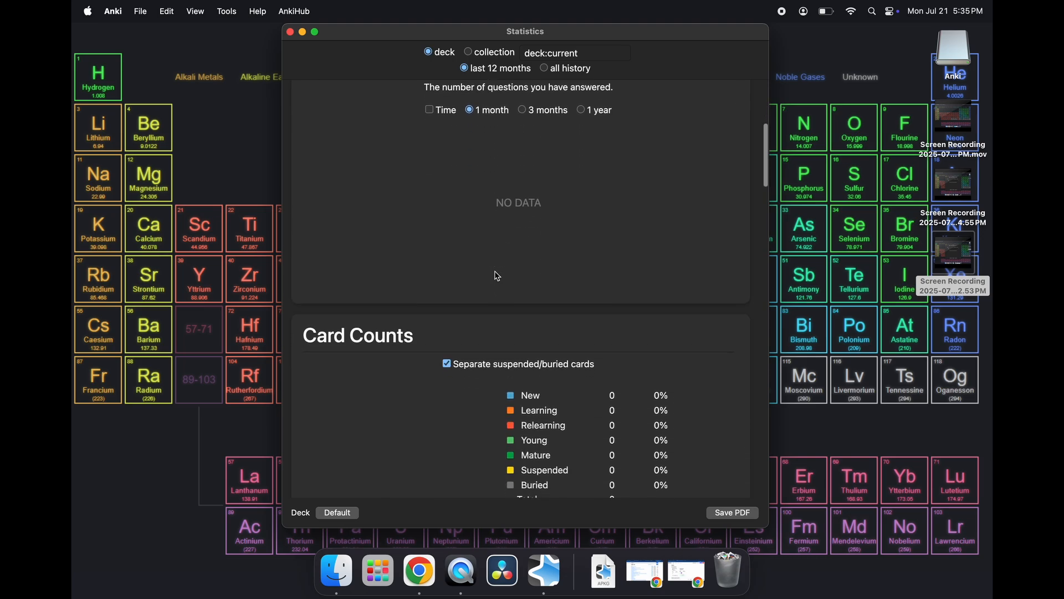
pyautogui.scroll(-2, 497, 276)
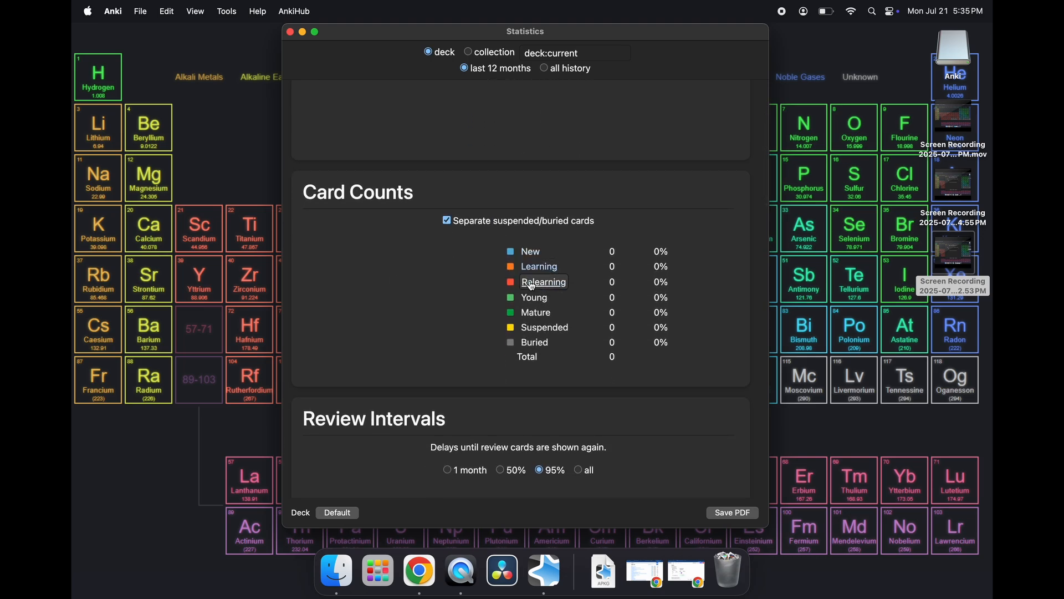
pyautogui.scroll(-15, 525, 350)
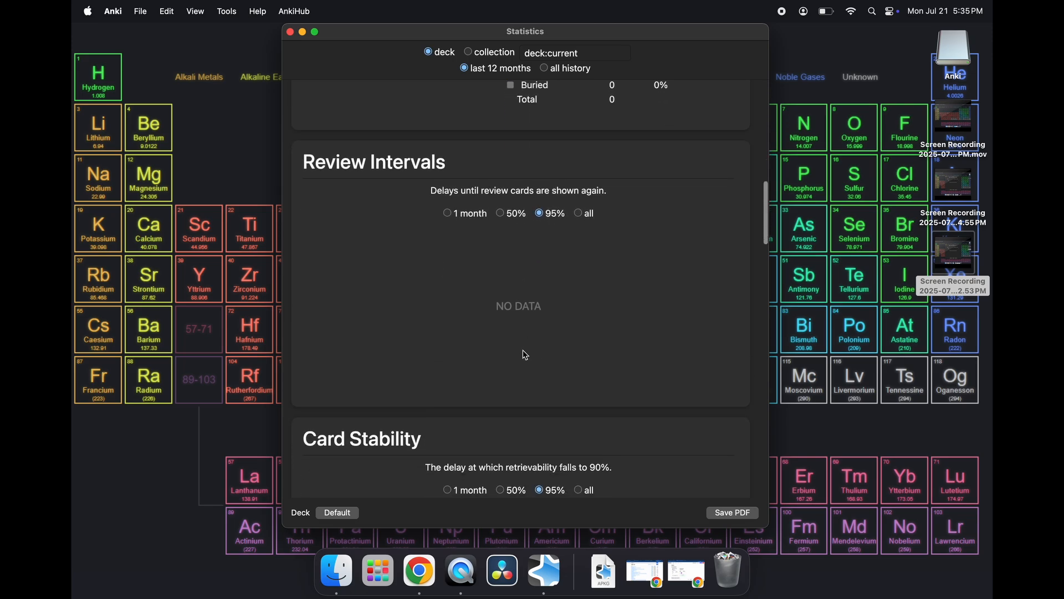
pyautogui.scroll(-5, 526, 355)
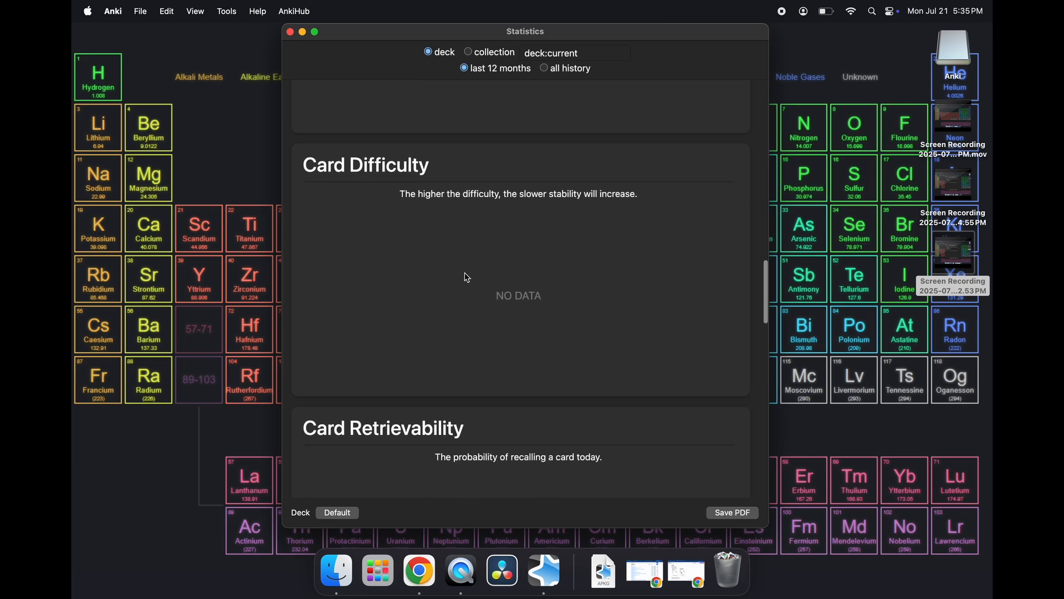
pyautogui.scroll(-10, 466, 276)
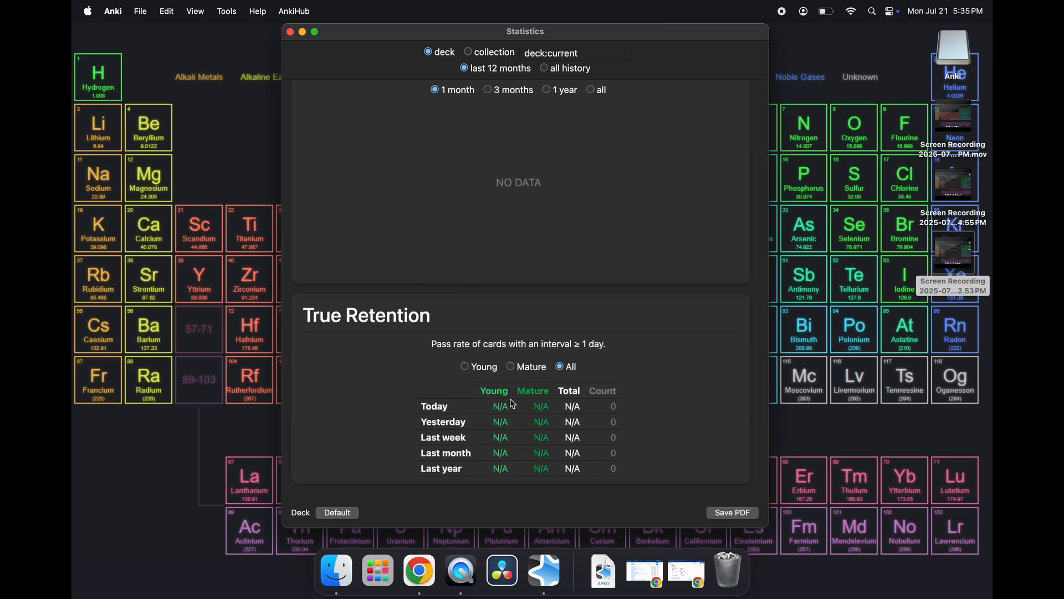
pyautogui.scroll(10, 514, 404)
pyautogui.scroll(15, 514, 403)
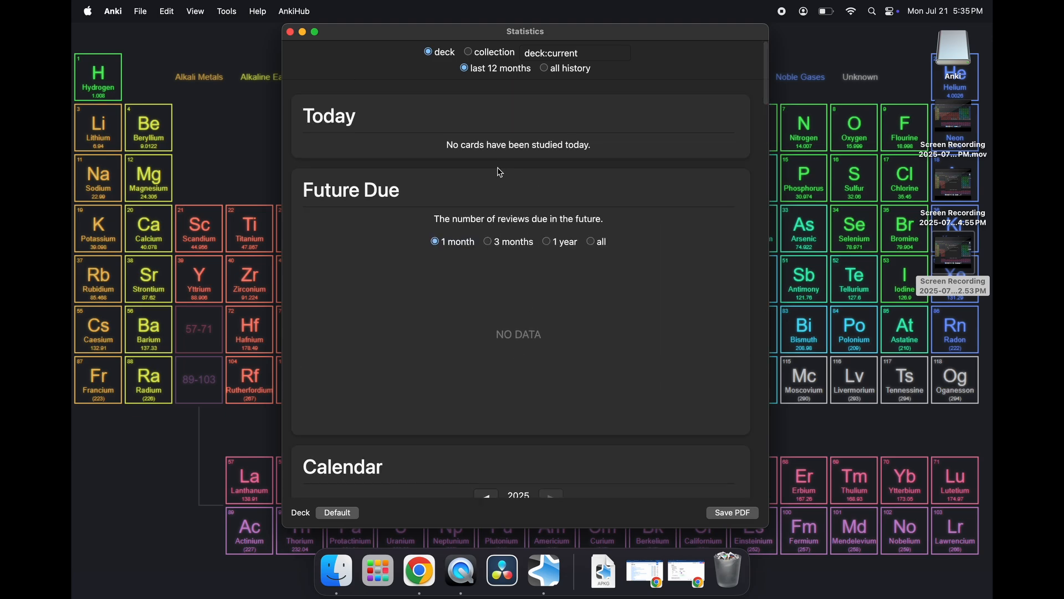
pyautogui.click(290, 33)
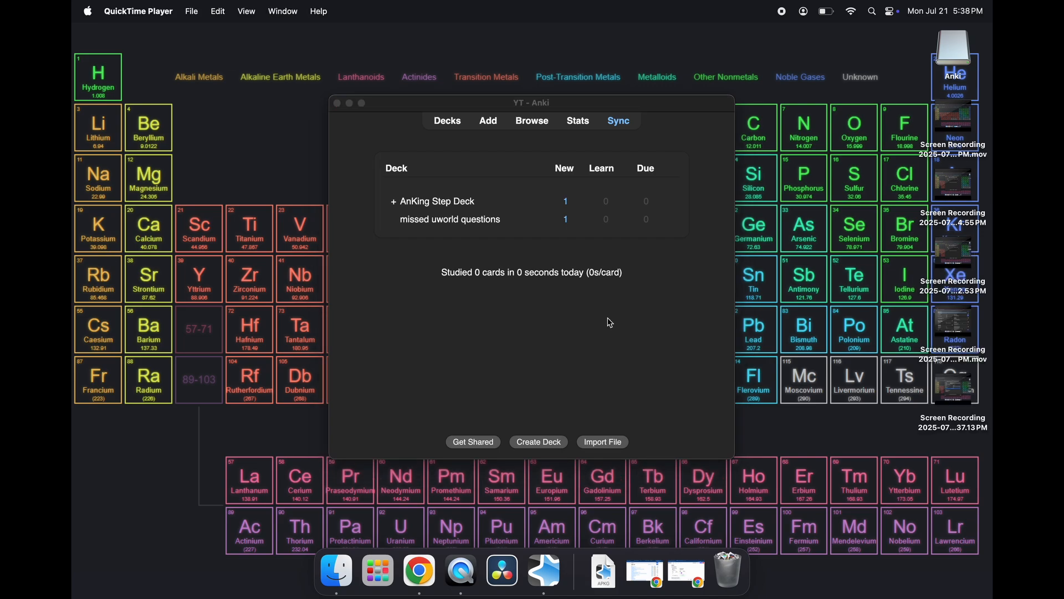
# Step: Delete the "missed uworld questions" deck, leaving its rename prompt without a new name
pyautogui.click(670, 223)
pyautogui.click(693, 223)
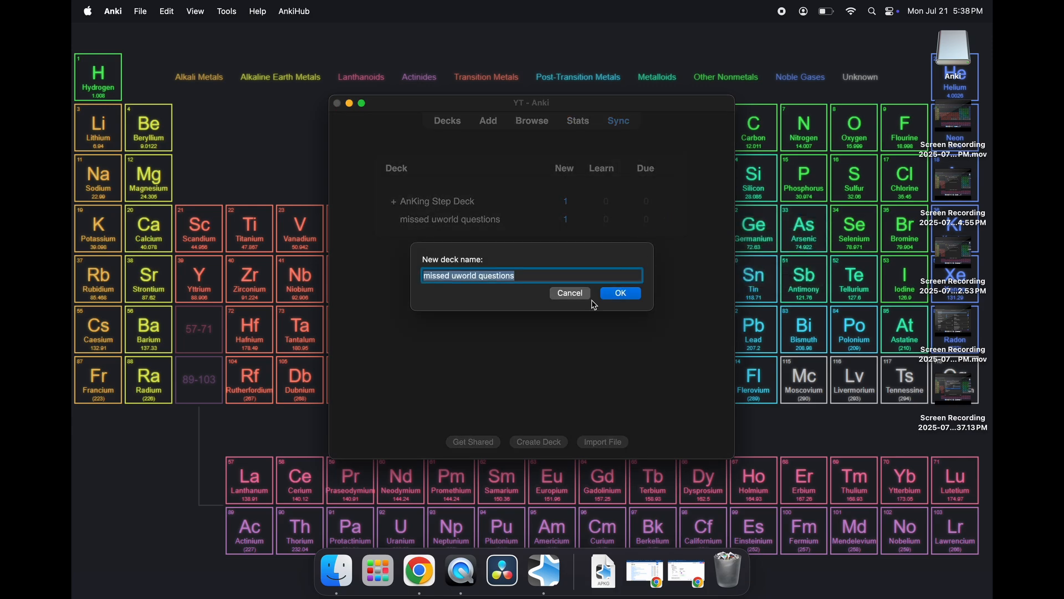
pyautogui.click(566, 293)
pyautogui.click(670, 220)
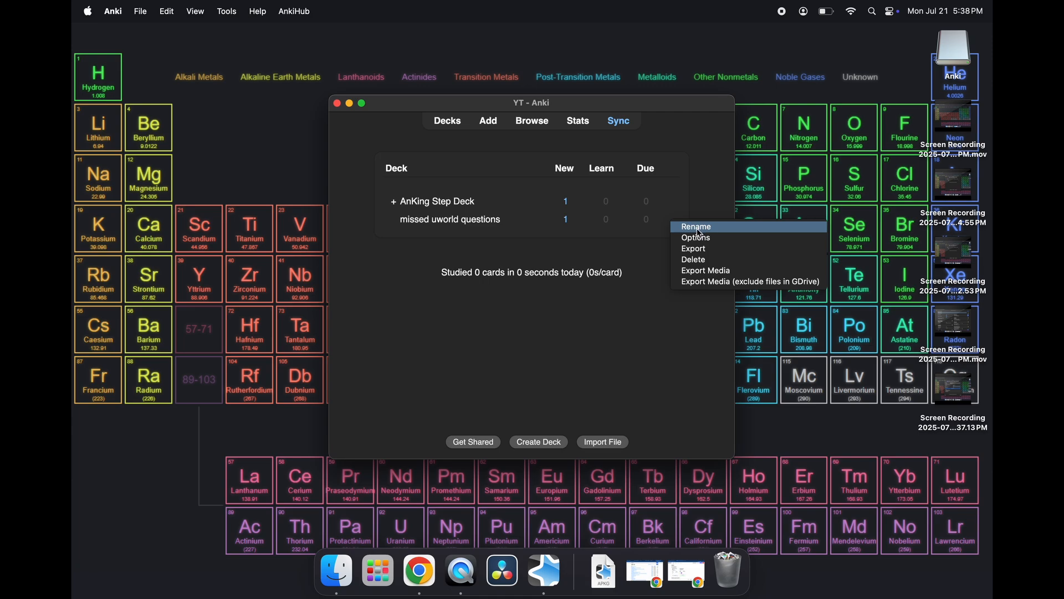
pyautogui.click(697, 260)
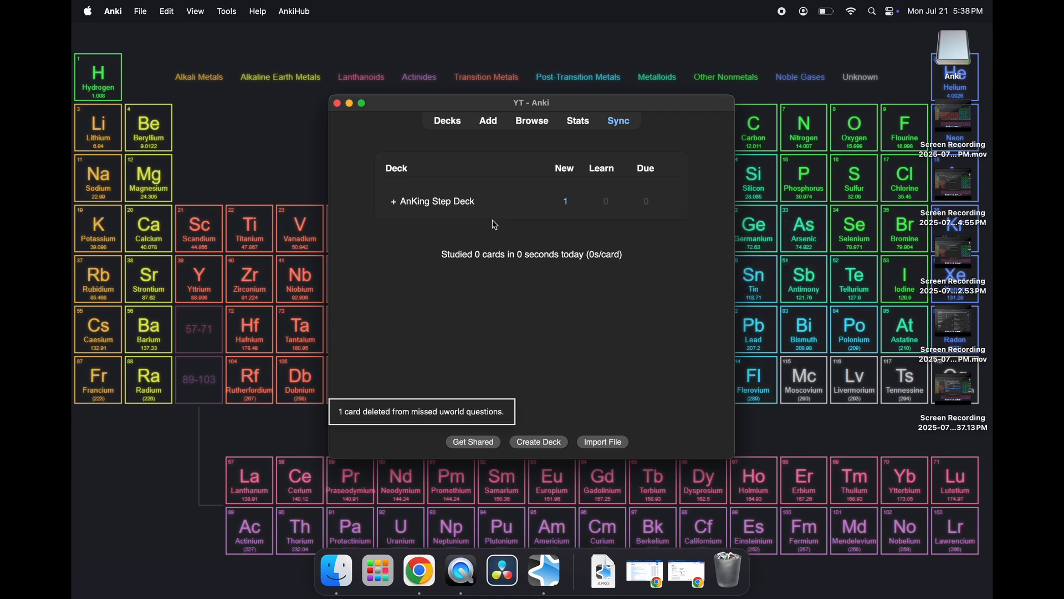
# Step: Open the card browser and enlarge its window to fill most of the screen
pyautogui.click(533, 122)
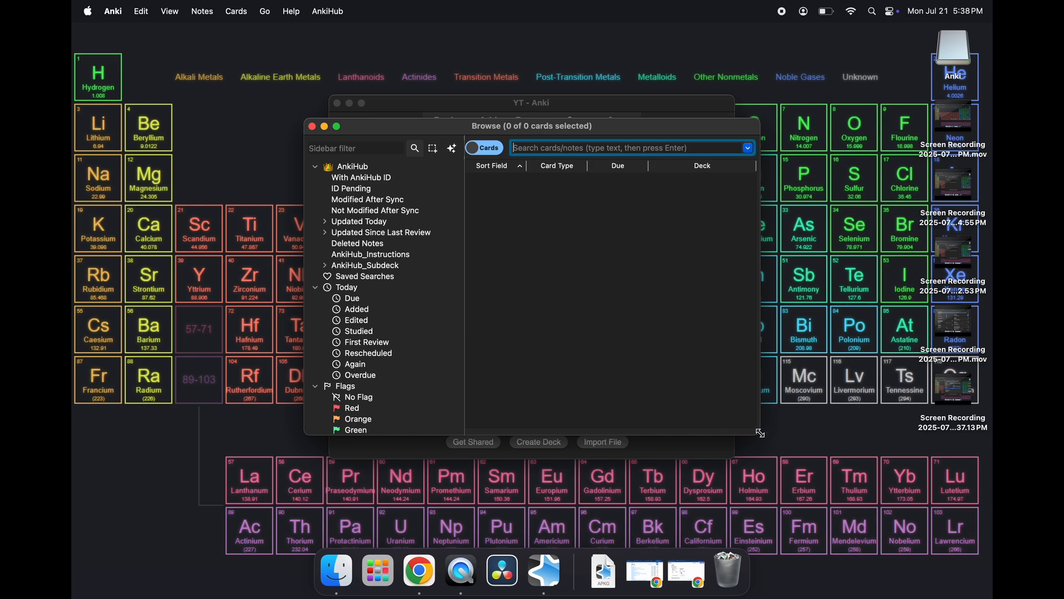
pyautogui.moveTo(768, 437); pyautogui.dragTo(933, 547)
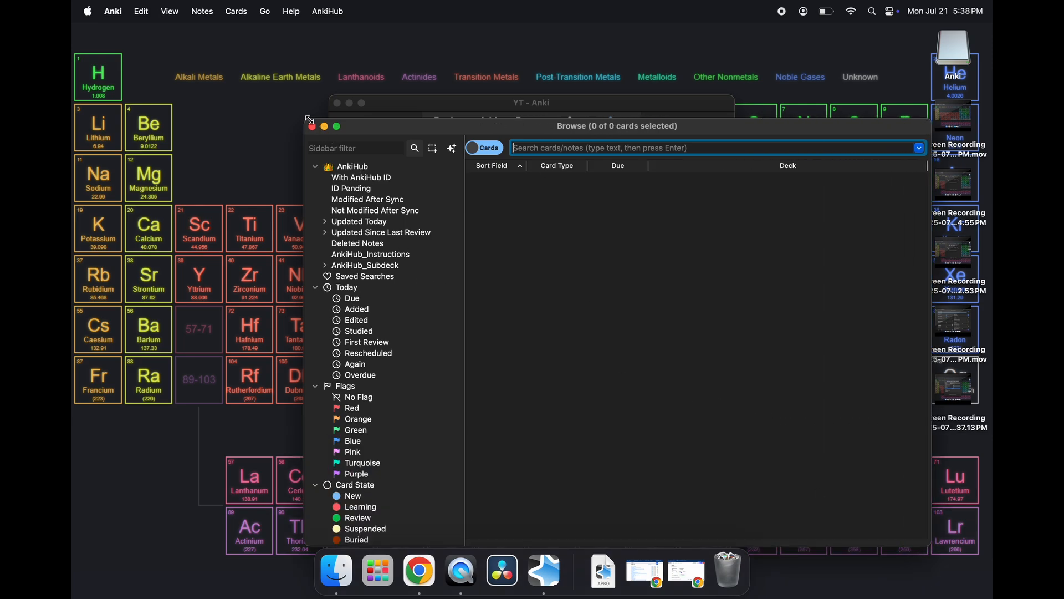
pyautogui.moveTo(305, 119); pyautogui.dragTo(74, 5)
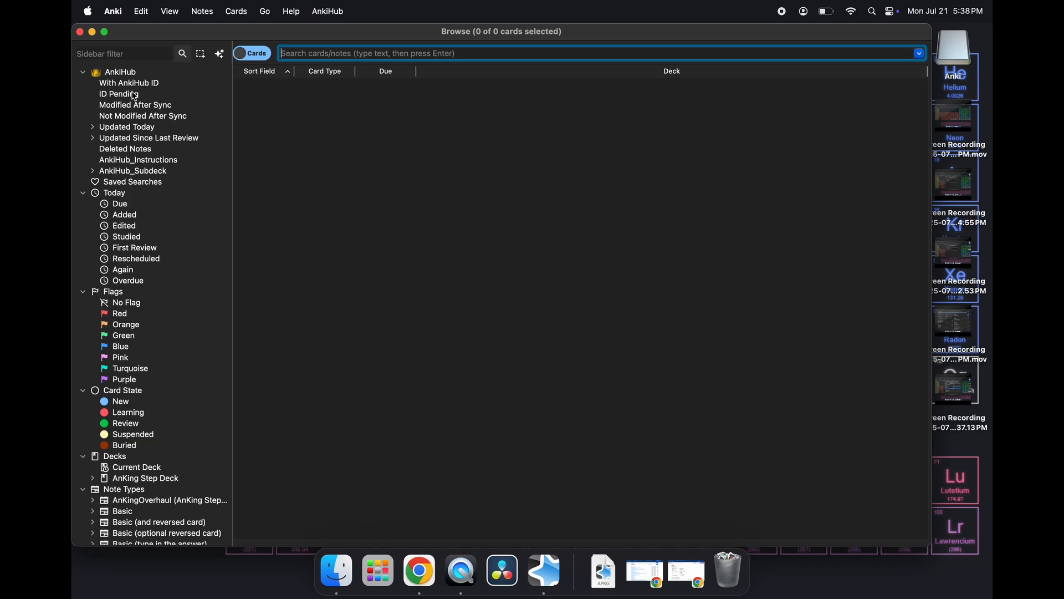
# Step: Collapse the AnkiHub, Today, Flags, Card State and Note Types sections of the browser's sidebar
pyautogui.click(84, 74)
pyautogui.click(84, 95)
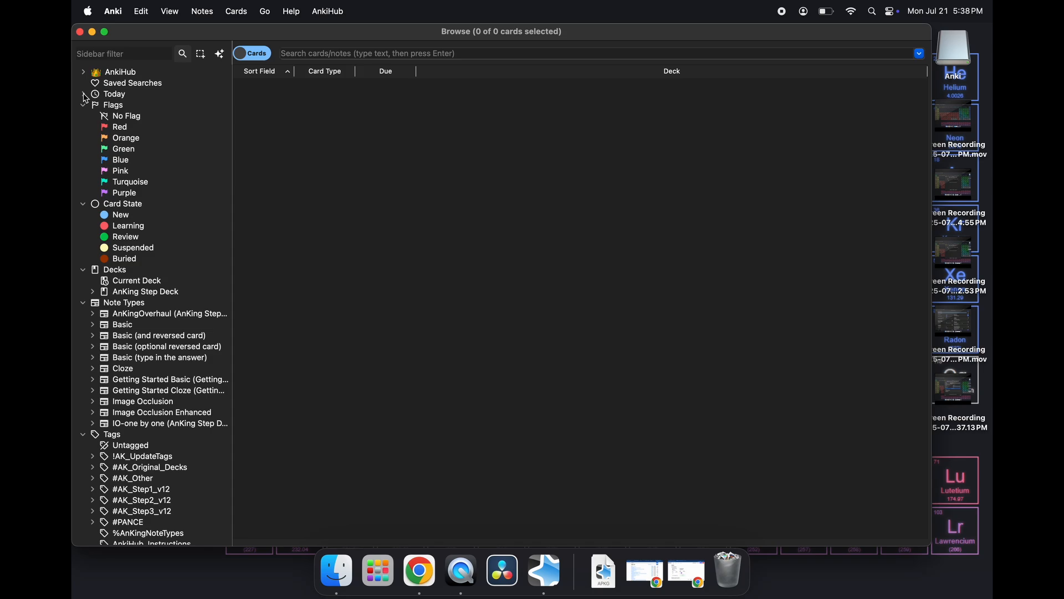
pyautogui.click(84, 106)
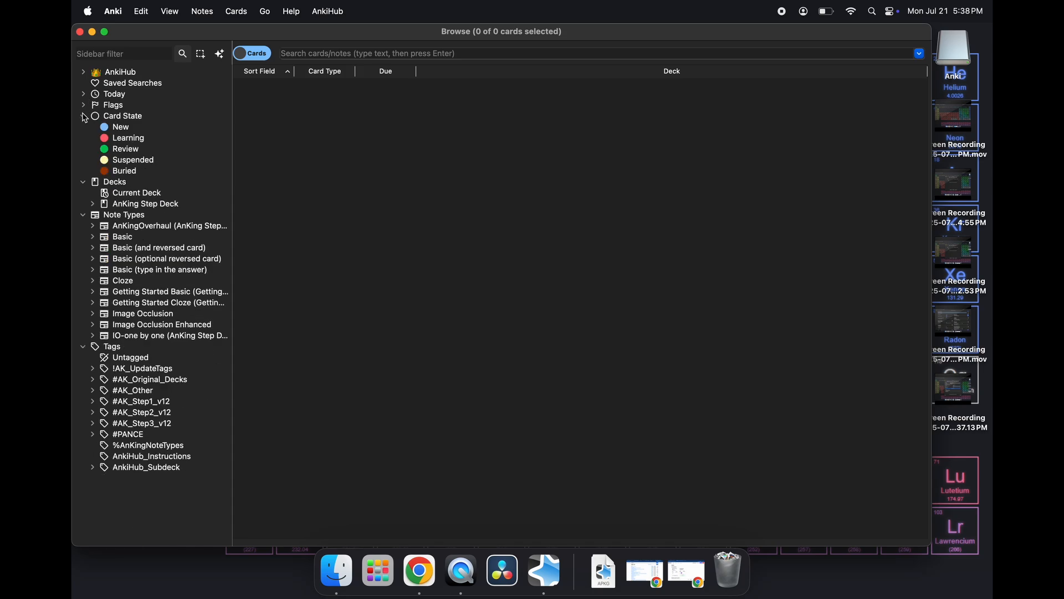
pyautogui.click(84, 117)
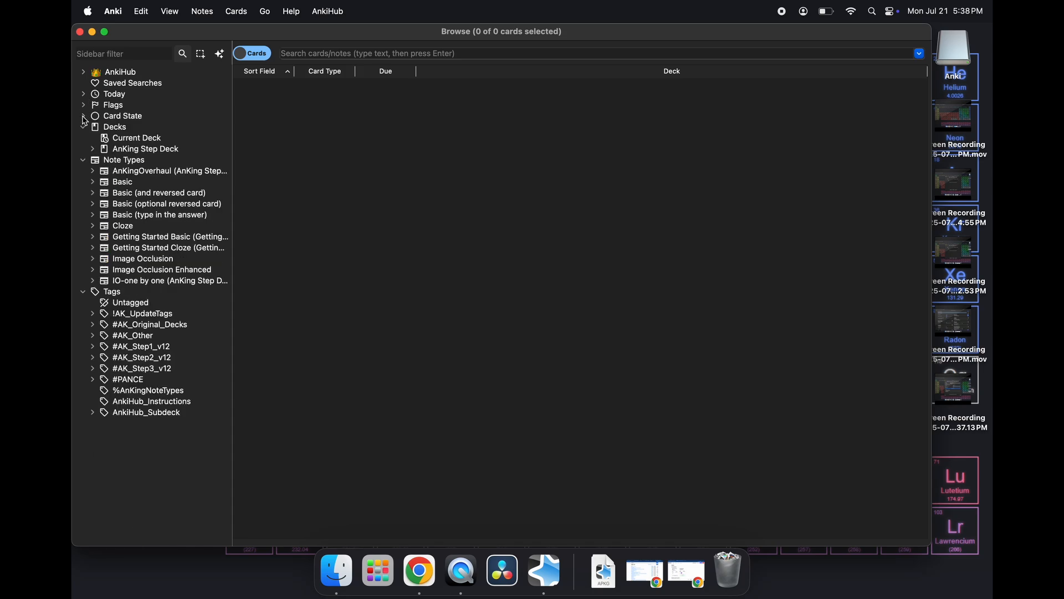
pyautogui.click(84, 161)
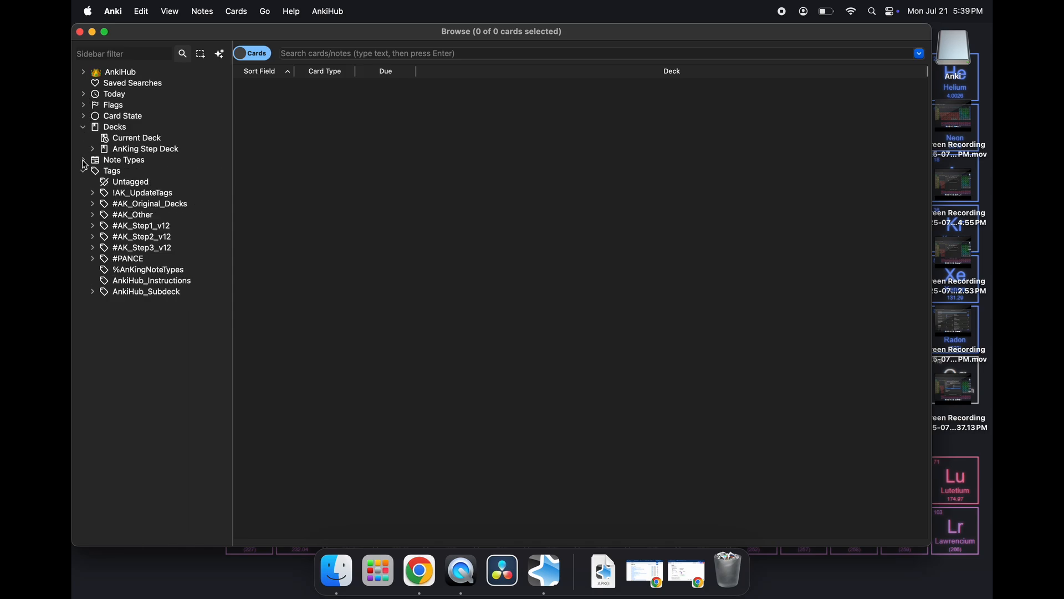
# Step: List the cards of the AnKing Step Deck and widen the card list against the note editor
pyautogui.click(132, 151)
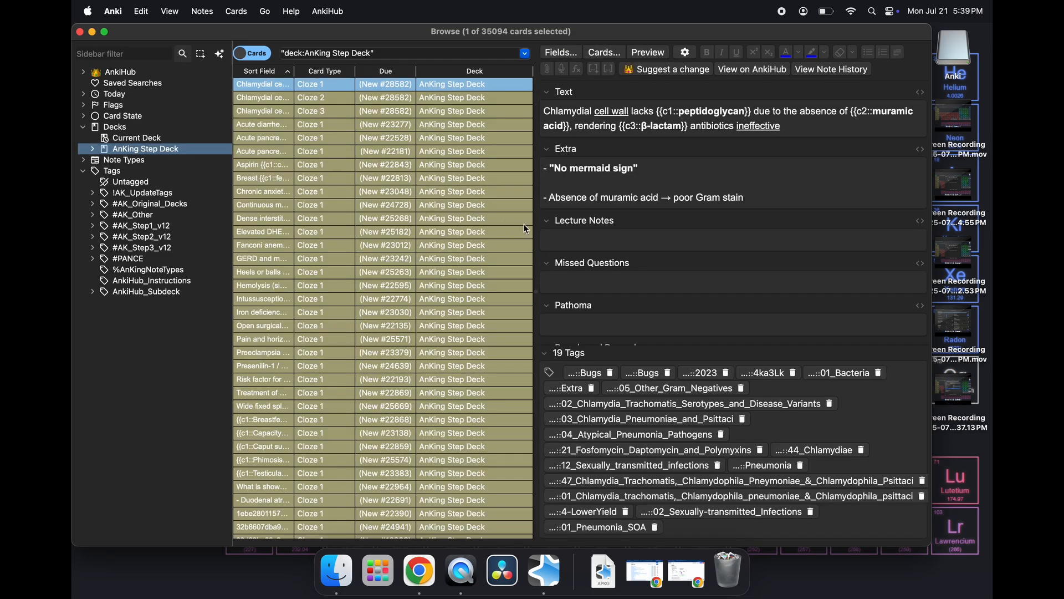
pyautogui.moveTo(536, 230); pyautogui.dragTo(636, 230)
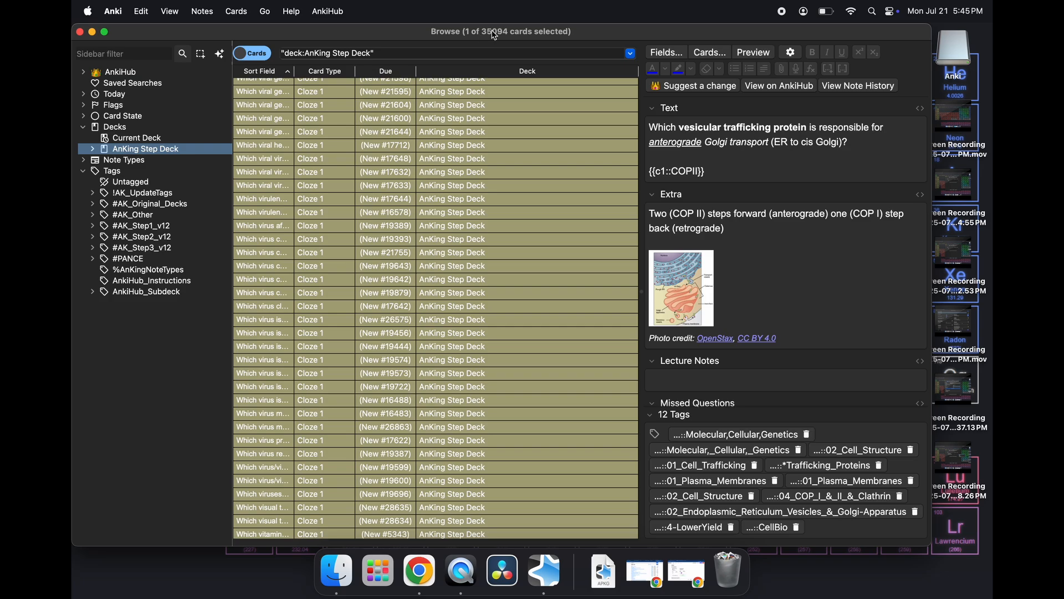
# Step: Compare the Notes view with the Cards view, return to Cards, and check the subdeck under AnKing Step Deck
pyautogui.click(251, 54)
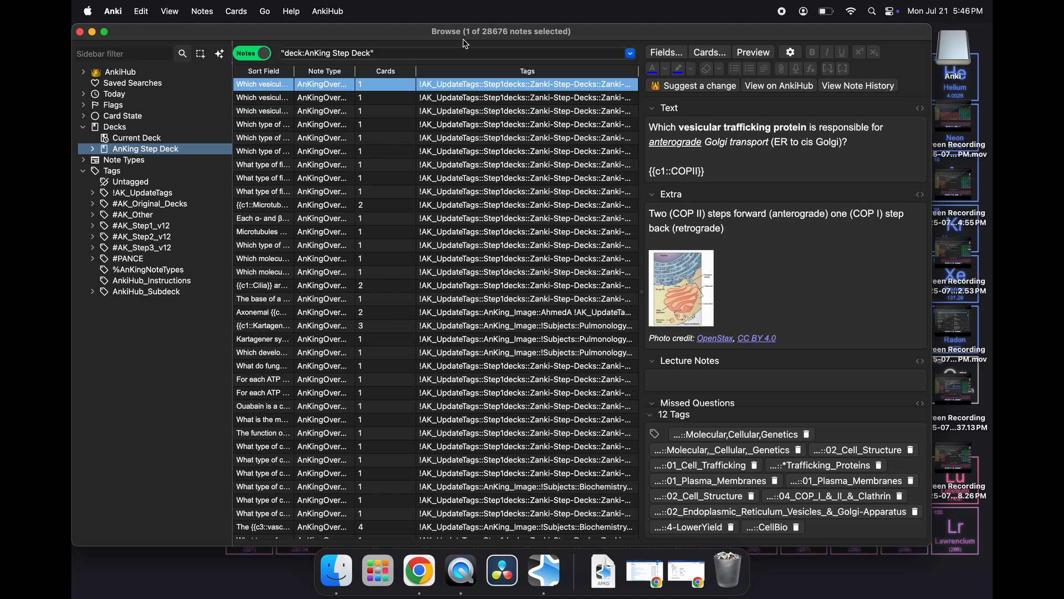
pyautogui.click(265, 56)
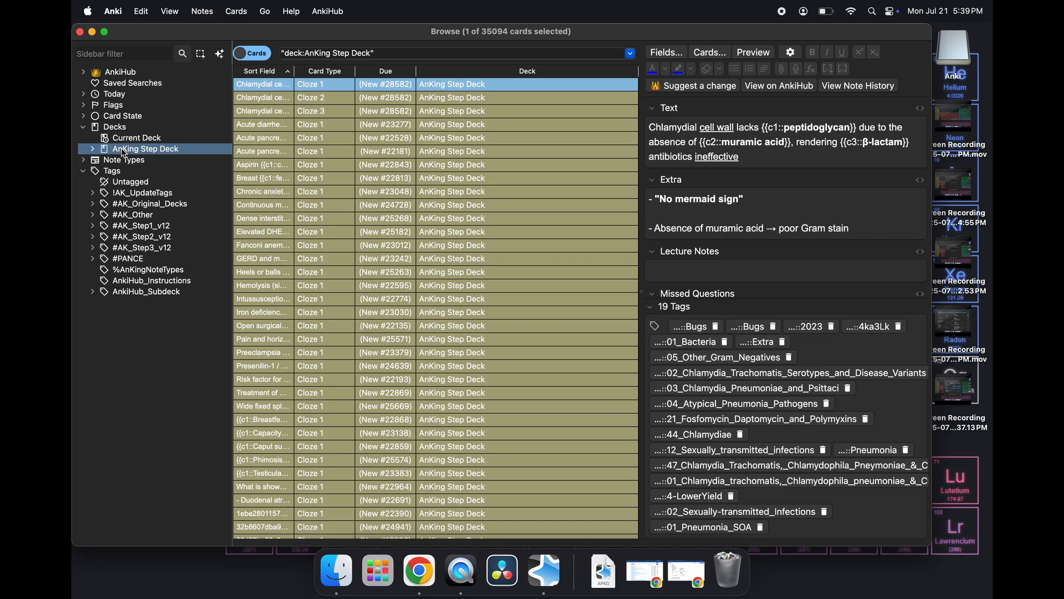
pyautogui.click(93, 149)
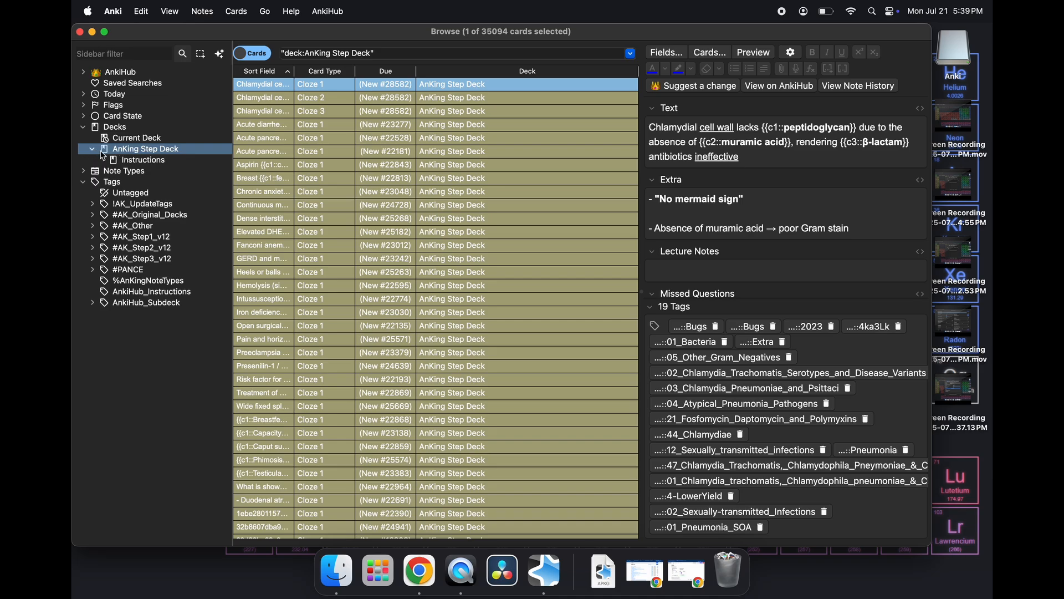
pyautogui.click(95, 151)
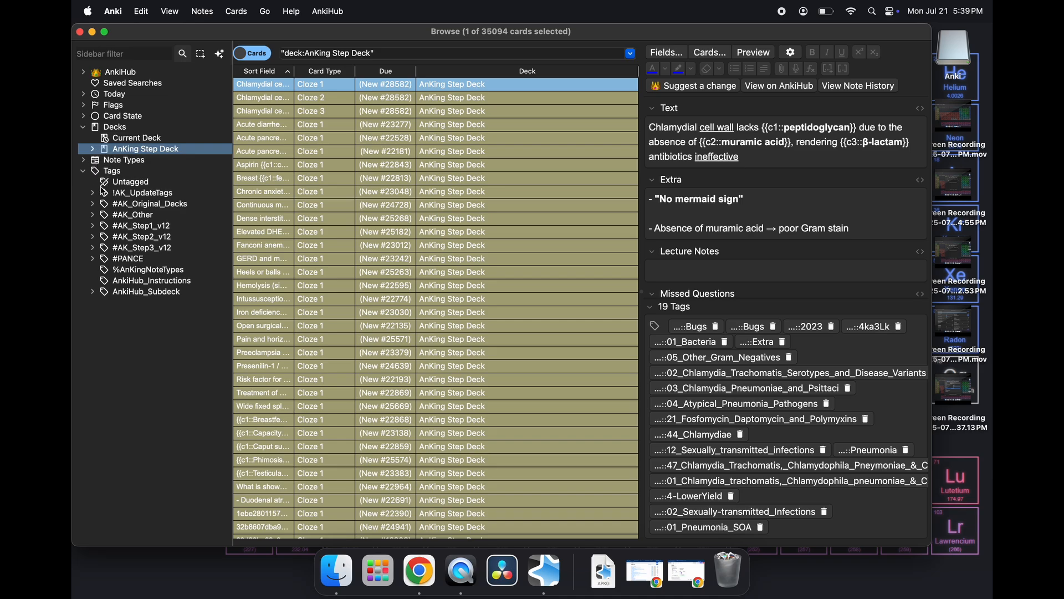
# Step: Look through several suspended cards of the AnKing Step Deck, including those on murmurs, transplant rejection, aspirin and chronic anxiety
pyautogui.click(333, 205)
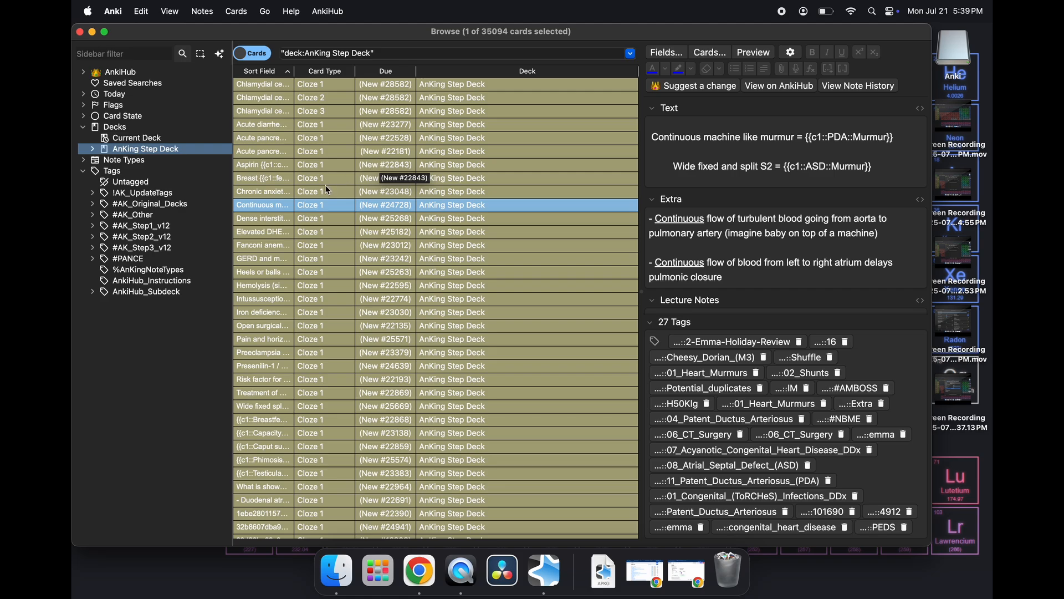
pyautogui.moveTo(324, 151); pyautogui.dragTo(320, 259)
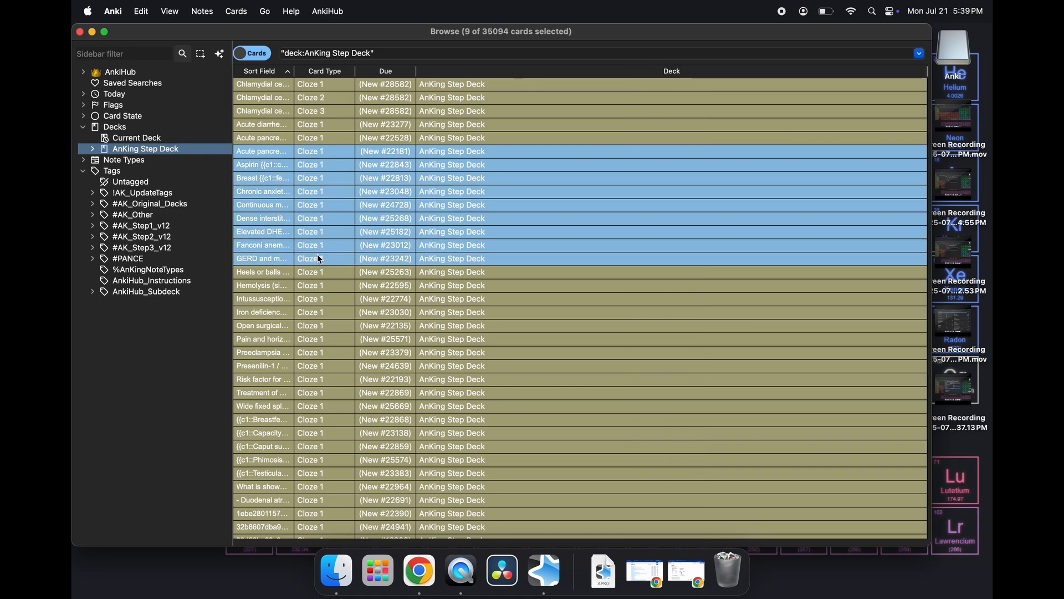
pyautogui.click(336, 222)
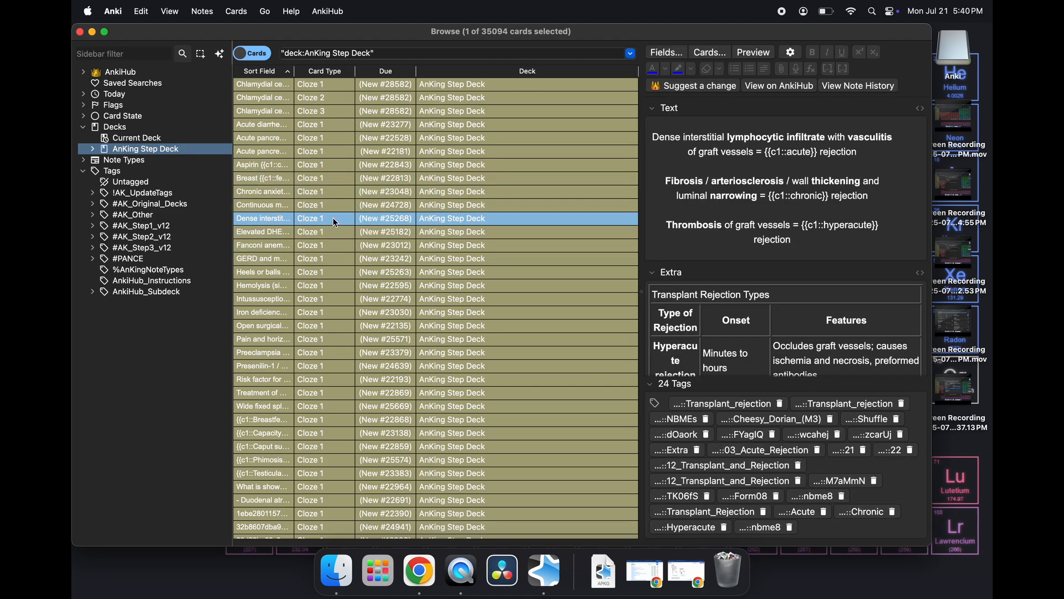
pyautogui.click(319, 164)
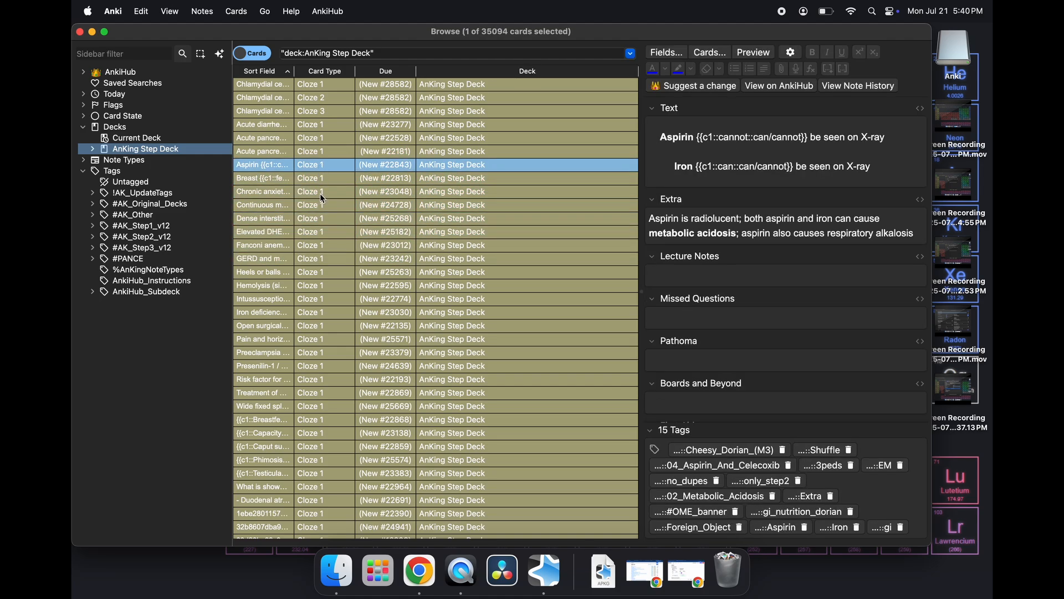
pyautogui.click(320, 193)
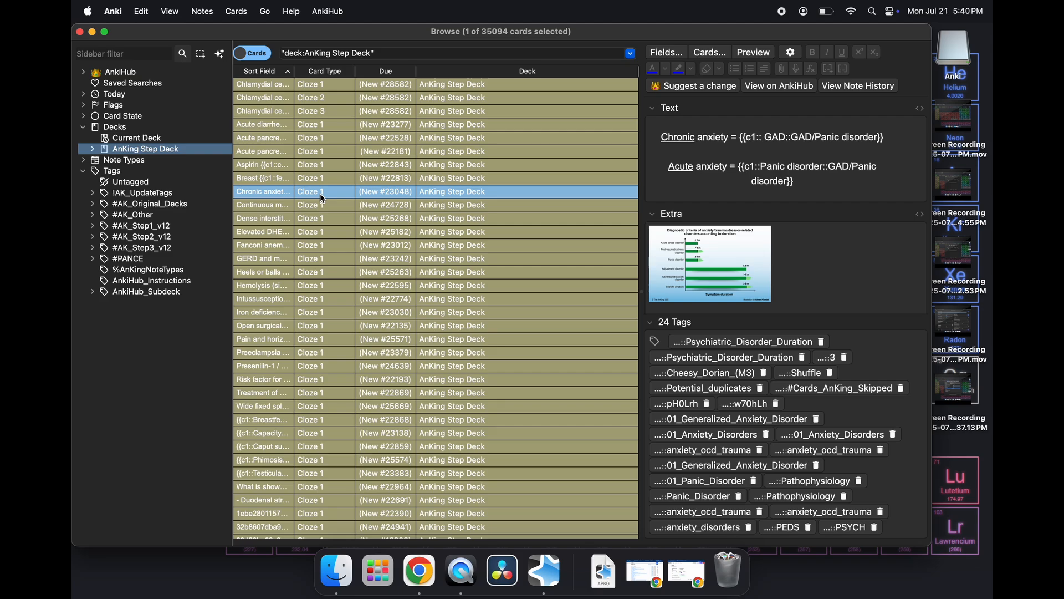
# Step: Unsuspend all cards of the AnKing Step Deck, spot-check a few, and check the deck's new-card count in the main window
pyautogui.press('super+a')
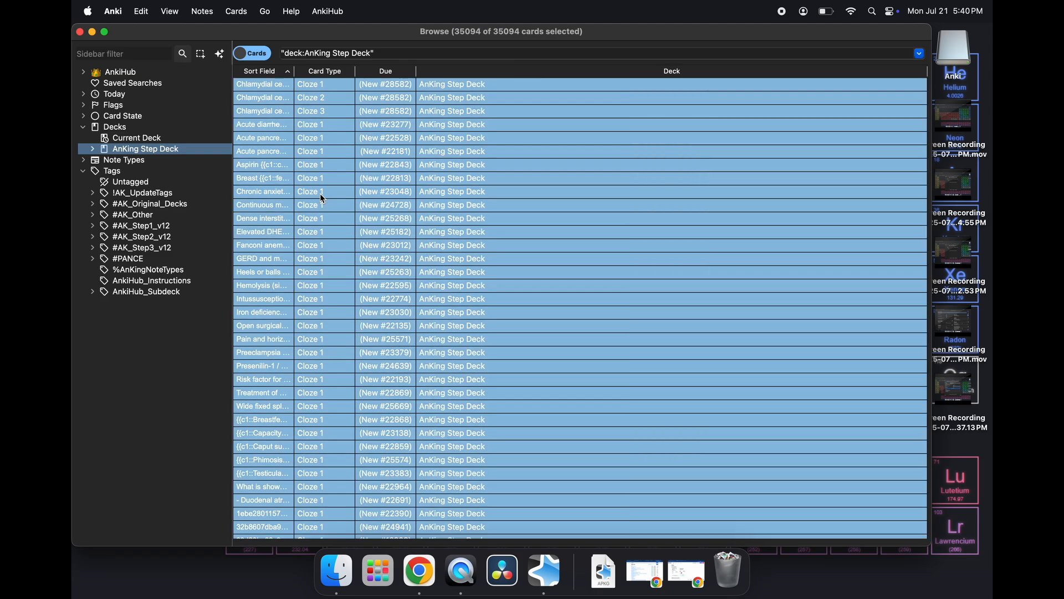
pyautogui.rightClick(388, 180)
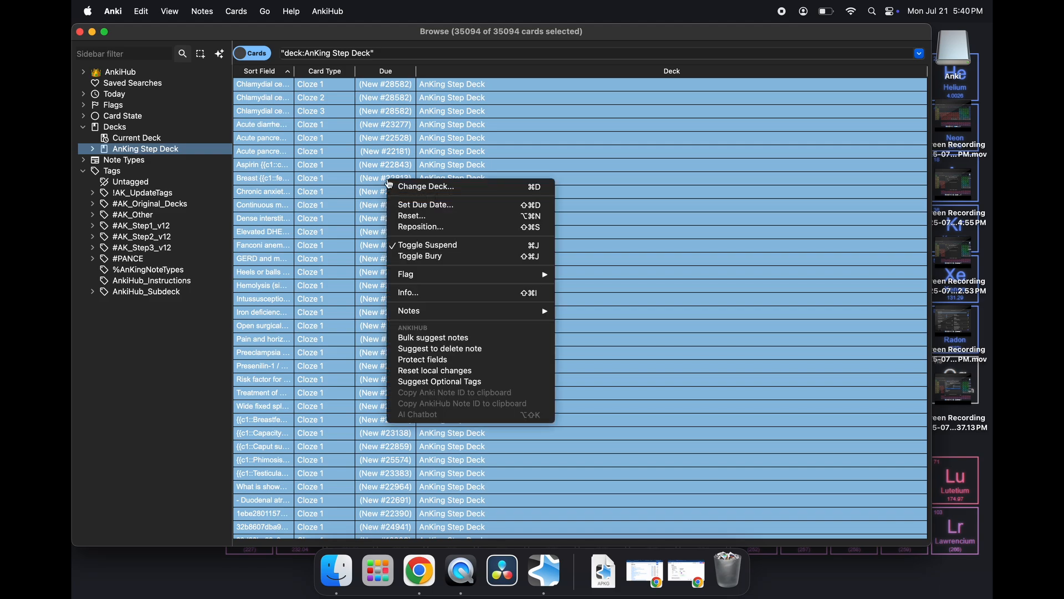
pyautogui.click(415, 247)
pyautogui.click(378, 221)
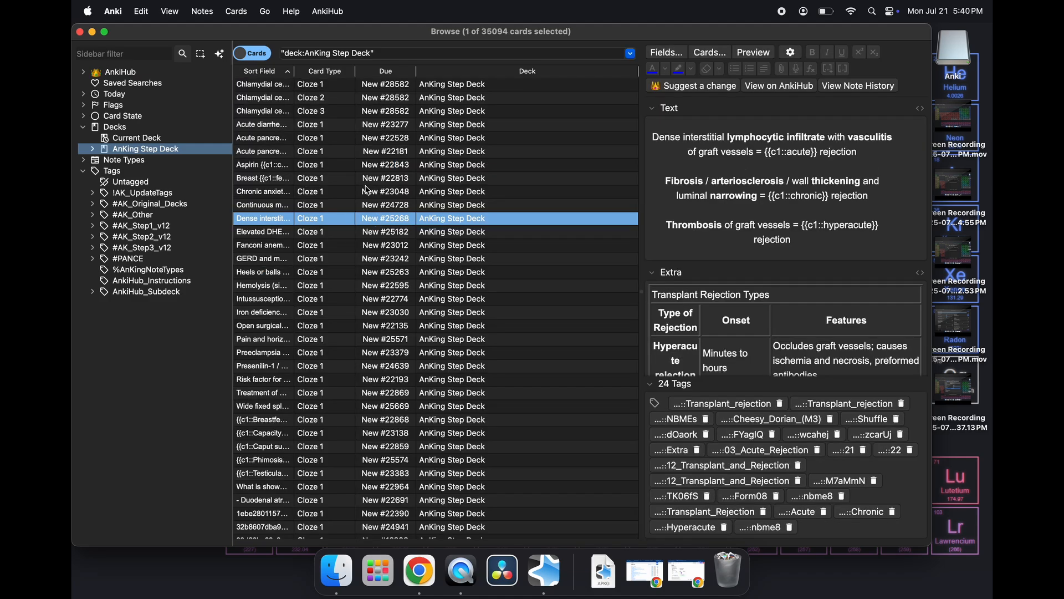
pyautogui.click(368, 191)
pyautogui.click(370, 179)
pyautogui.hotkey('ctrl', 'Up')
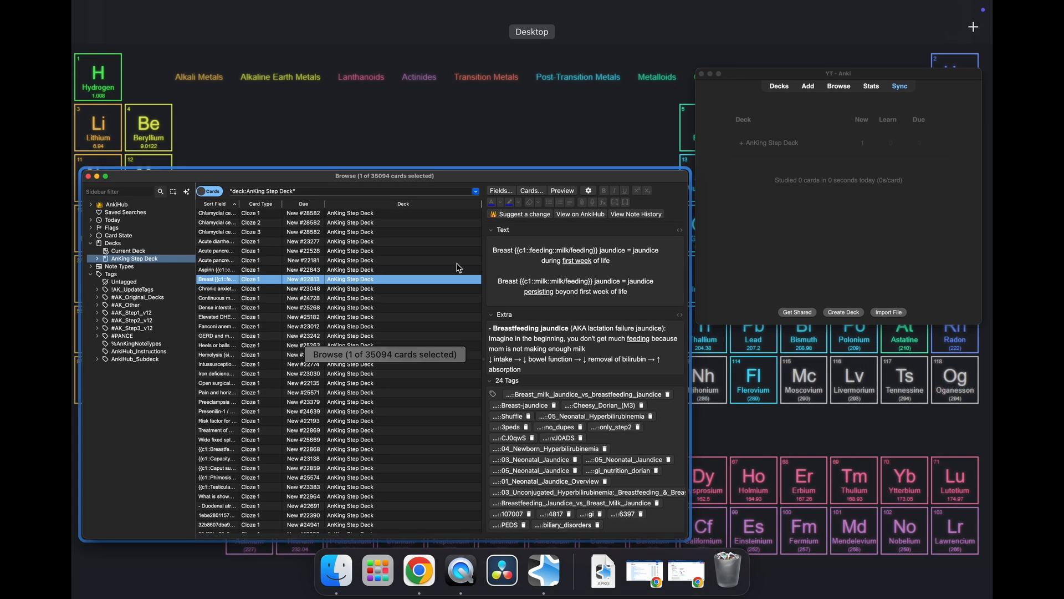
pyautogui.click(780, 203)
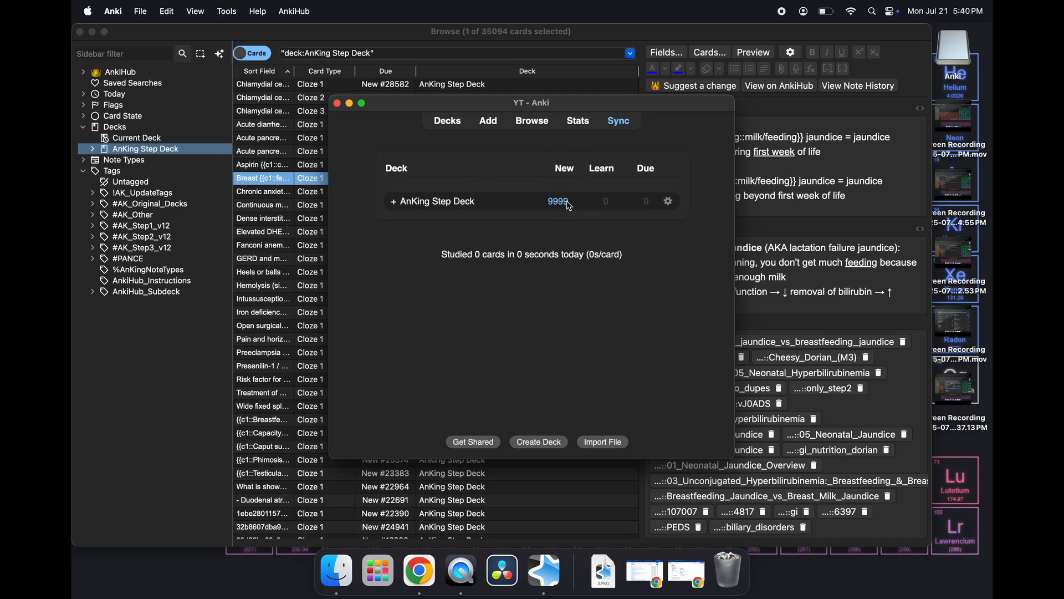
# Step: Suspend all cards of the AnKing Step Deck again and recheck the deck's new-card count in the main window
pyautogui.click(318, 233)
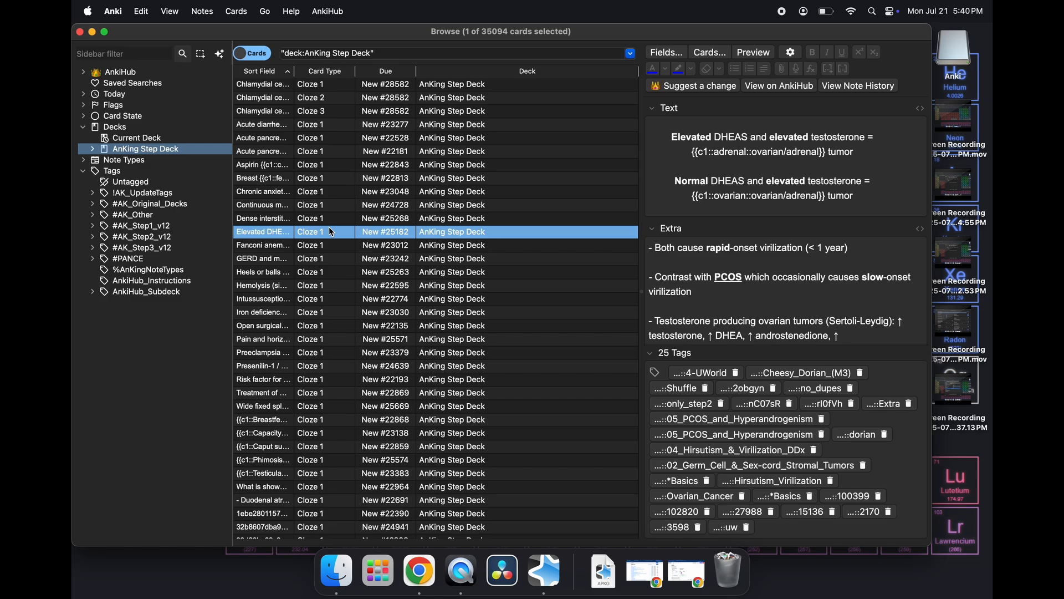
pyautogui.press('super+a')
pyautogui.rightClick(331, 232)
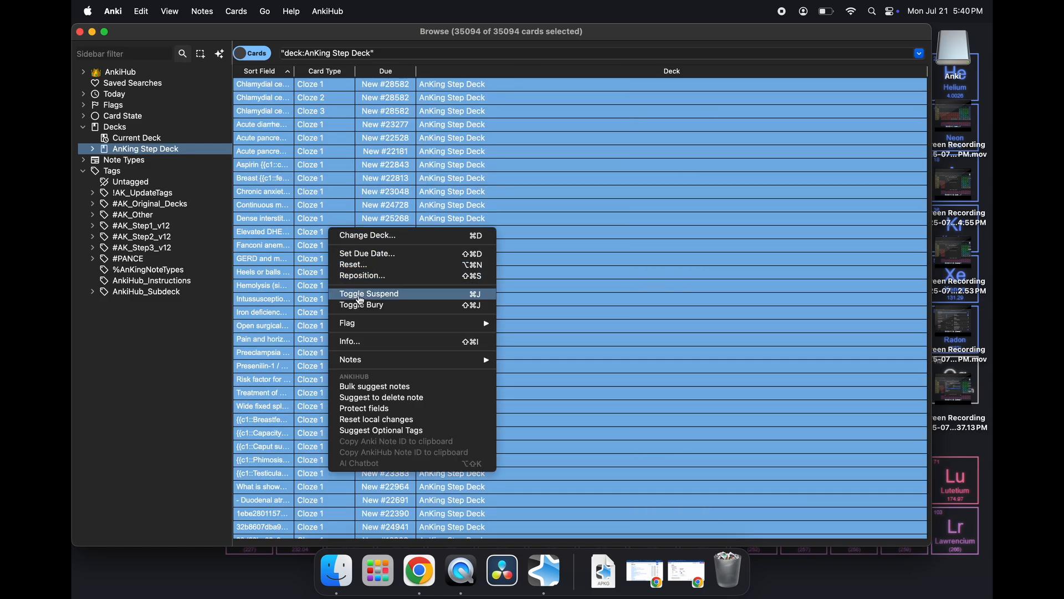
pyautogui.click(360, 295)
pyautogui.click(335, 262)
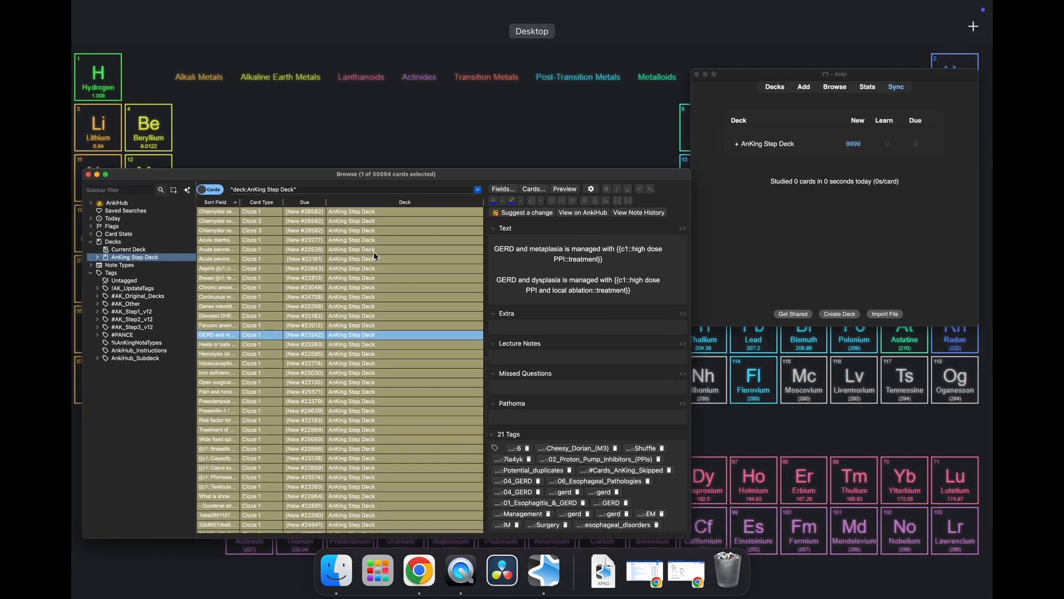
pyautogui.click(725, 202)
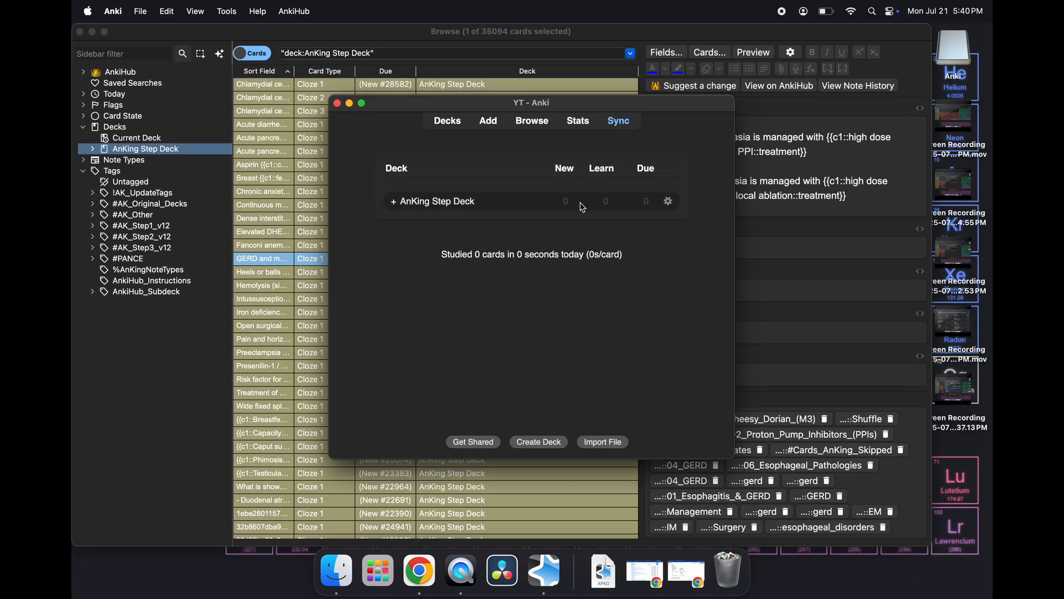
# Step: Return to the card browser and list all tagged cards, followed by those under #AK_Step1_v12, #AK_Step2_v12 and #AK_Step3_v12
pyautogui.click(256, 247)
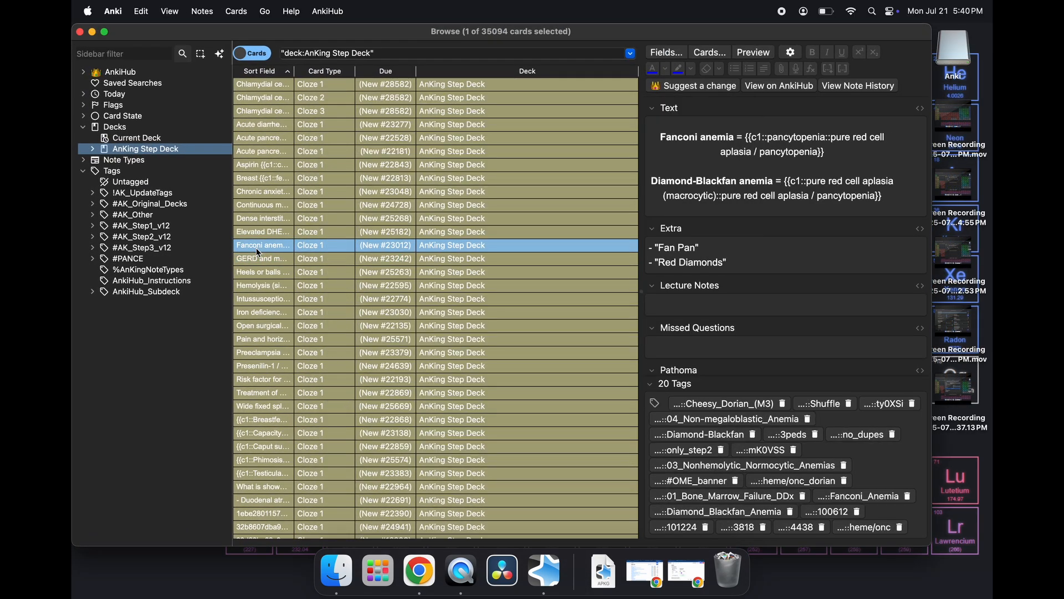
pyautogui.click(114, 174)
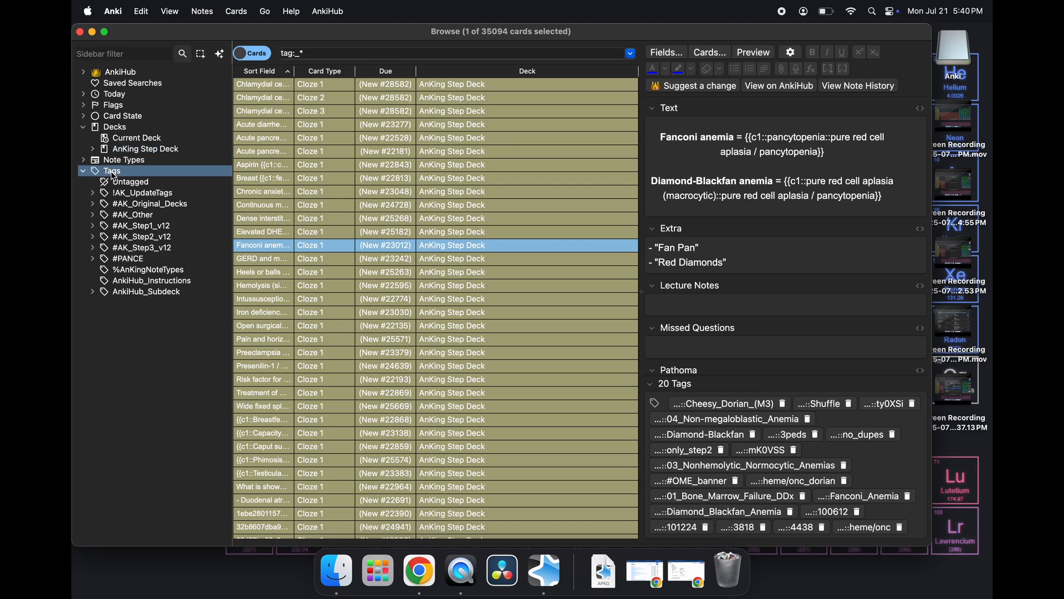
pyautogui.click(104, 228)
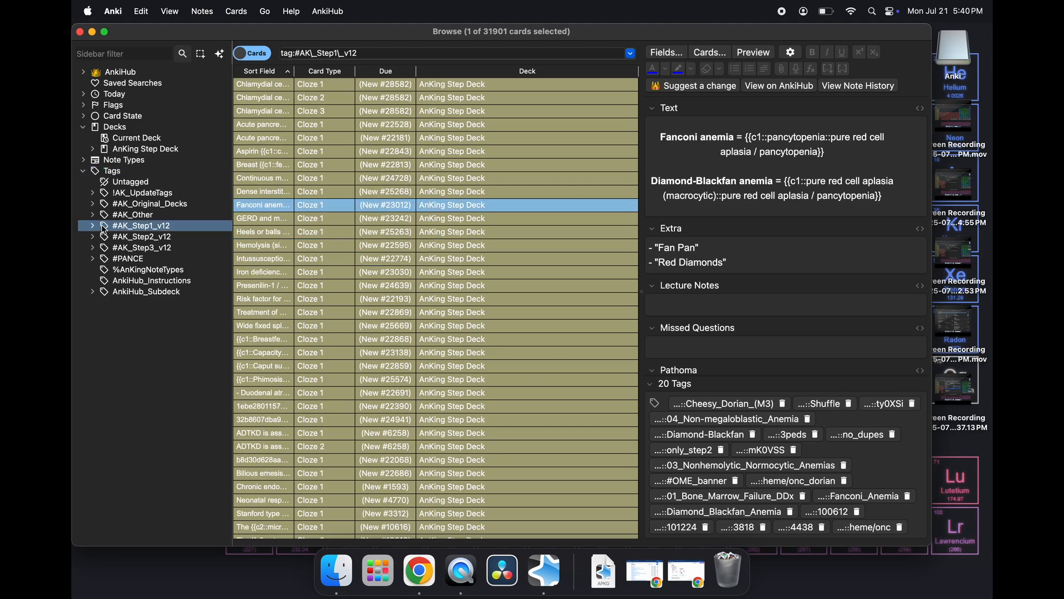
pyautogui.click(125, 237)
pyautogui.click(121, 250)
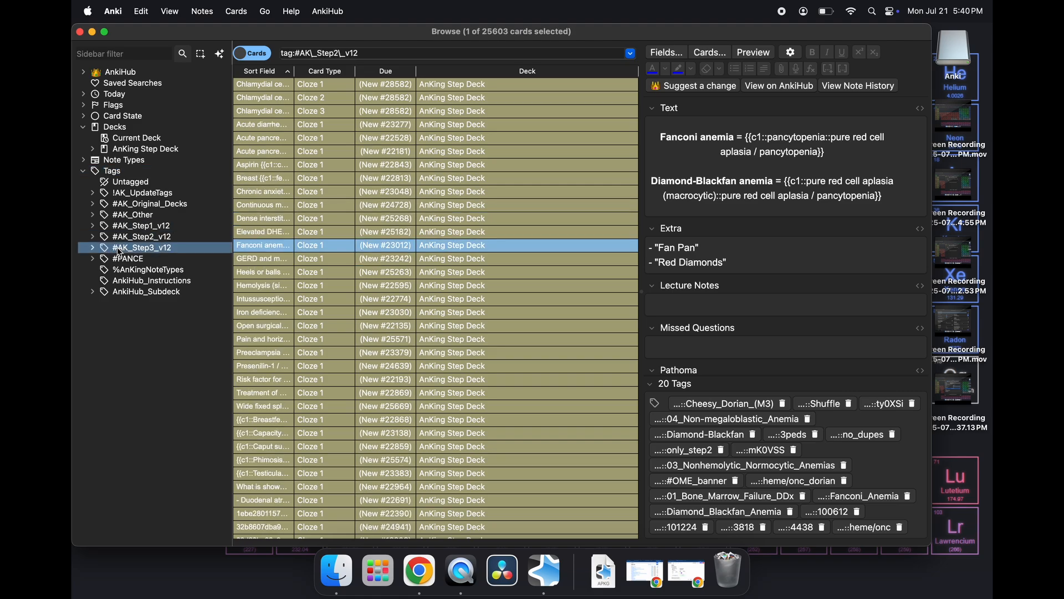
# Step: Expand the #AK_Step1_v12 tag and browse its #B&B, #FirstAid, #Pathoma and #SketchyAnatomy cards
pyautogui.click(94, 227)
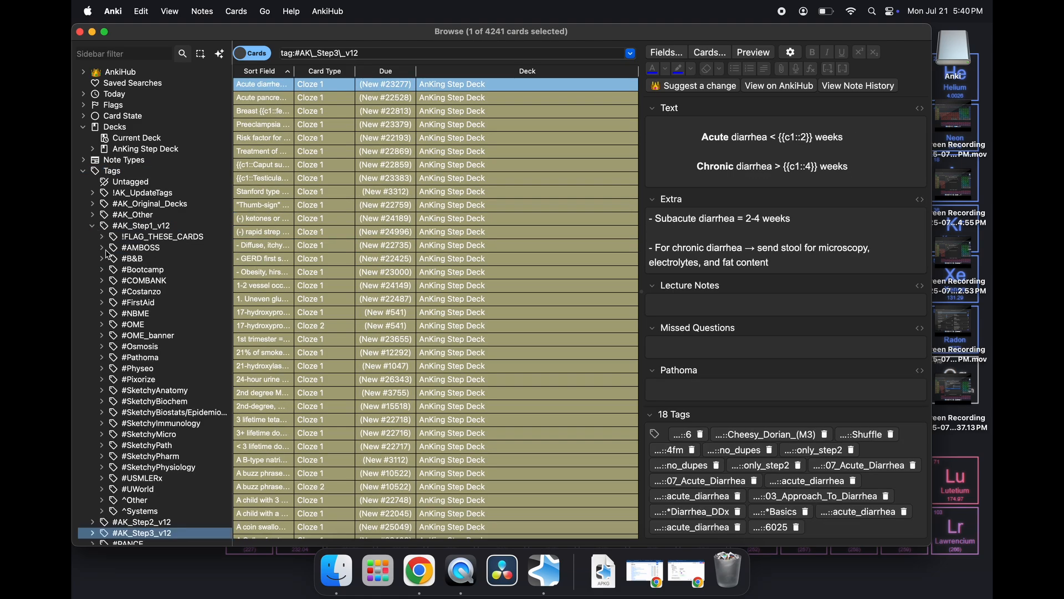
pyautogui.scroll(-2, 124, 293)
pyautogui.scroll(-1, 124, 292)
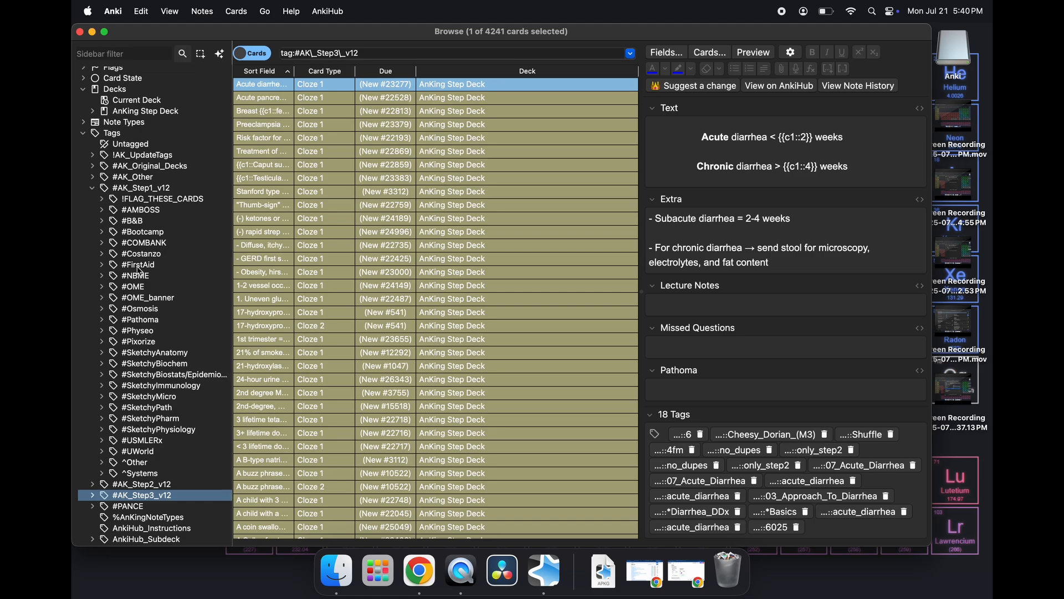
pyautogui.click(139, 222)
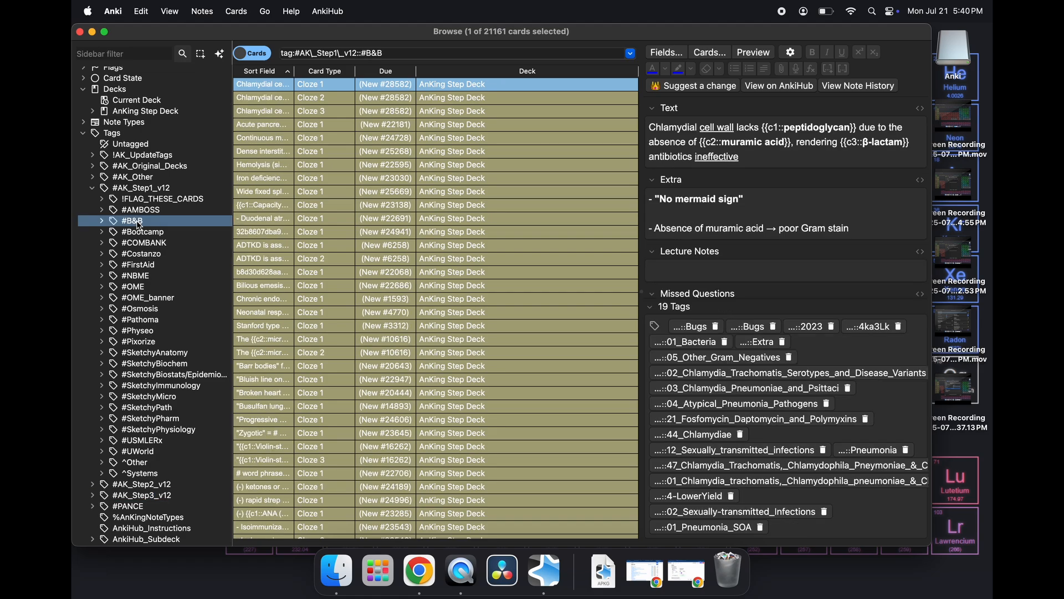
pyautogui.click(139, 265)
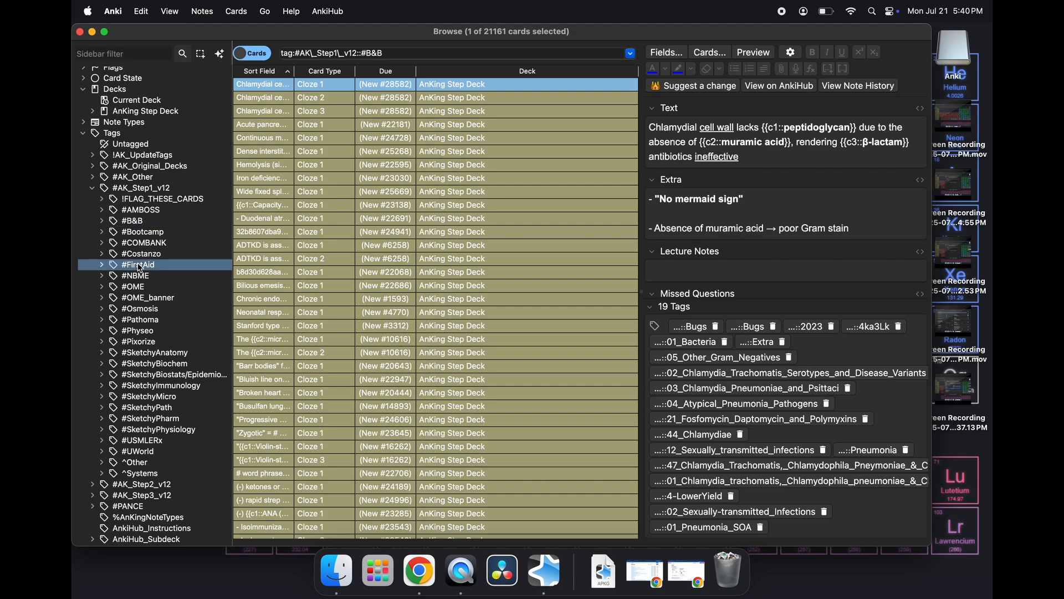
pyautogui.click(144, 322)
pyautogui.click(149, 354)
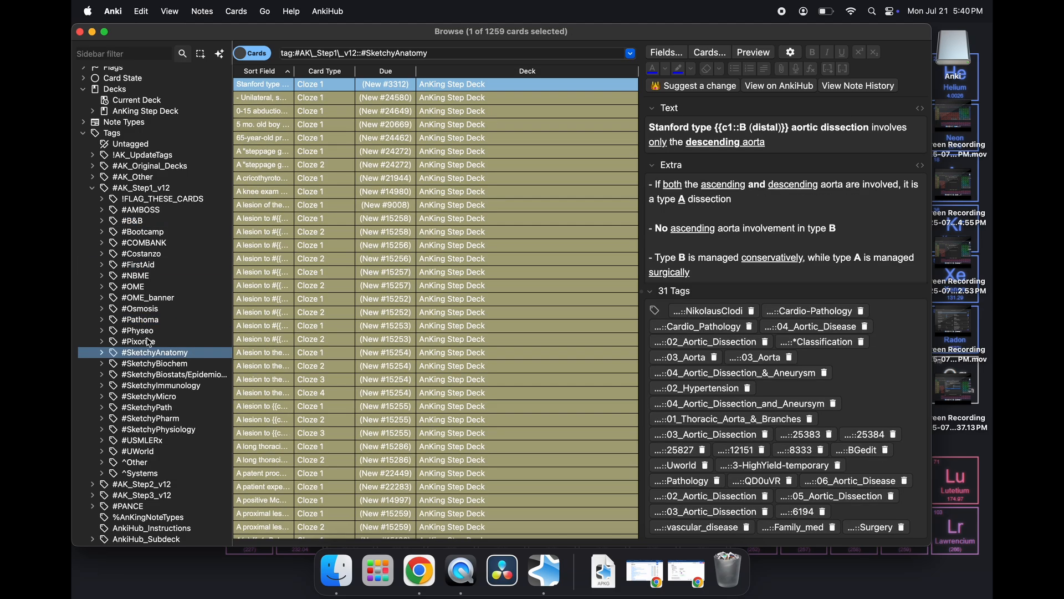
# Step: Compare the Step 1 cards tagged #Bootcamp, #B&B, #Pathoma, #SketchyMicro and #SketchyPharm, ending on #B&B
pyautogui.click(143, 233)
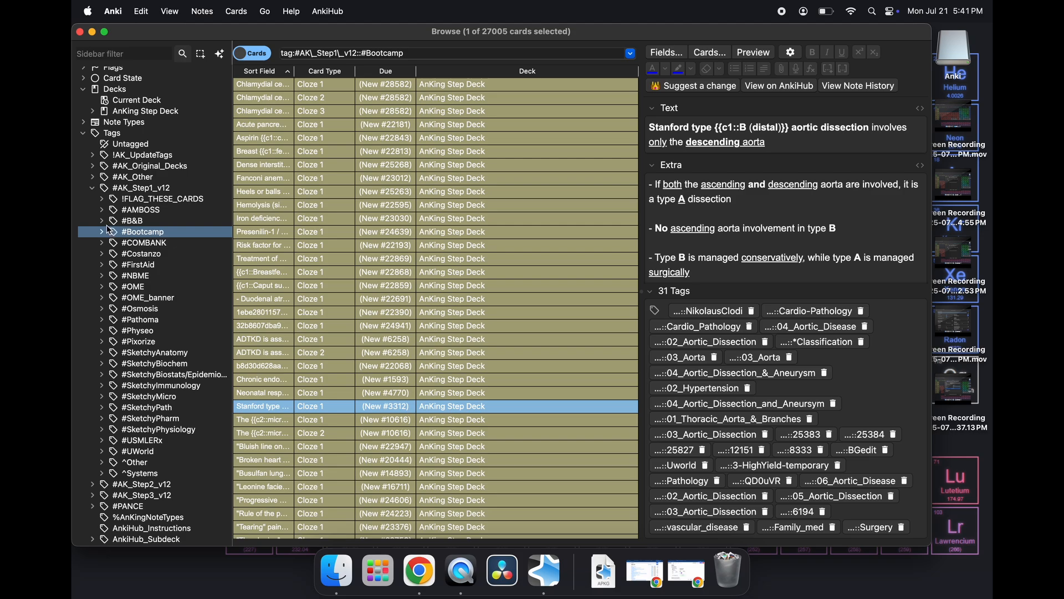
pyautogui.click(127, 224)
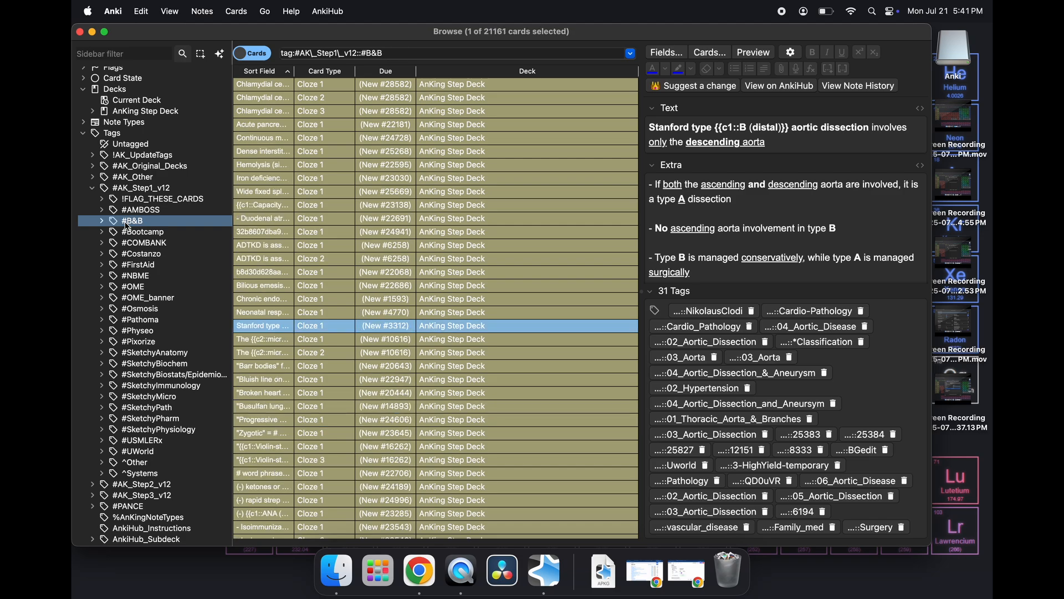
pyautogui.click(140, 321)
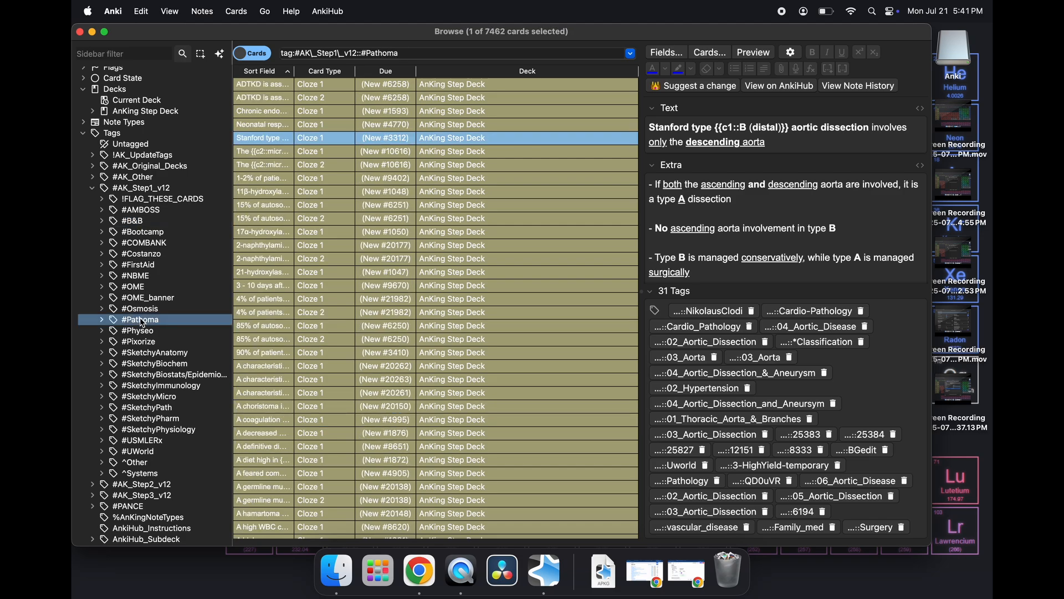
pyautogui.click(147, 395)
pyautogui.click(144, 418)
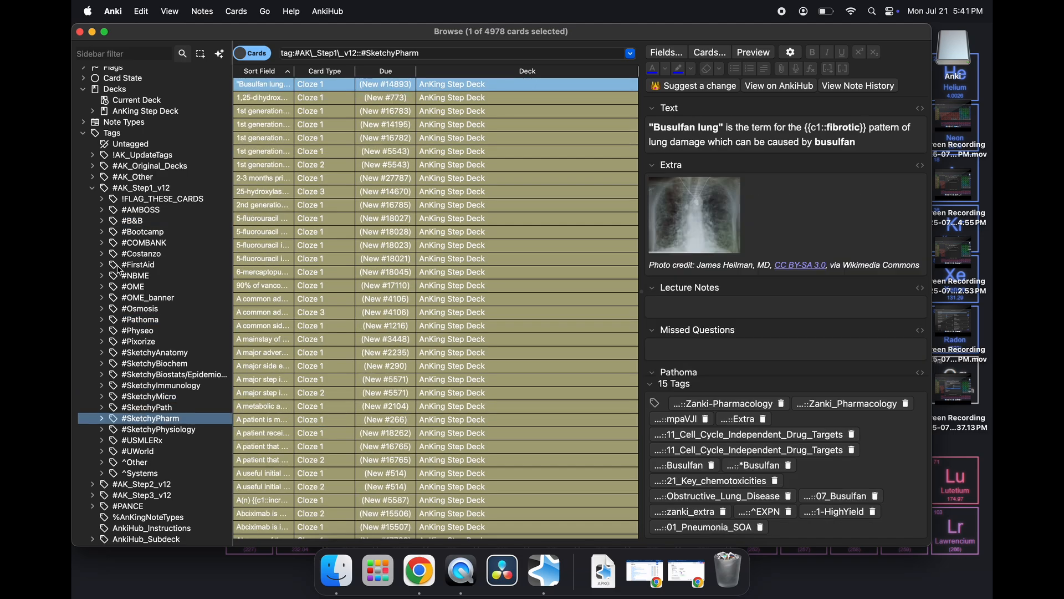
pyautogui.click(113, 226)
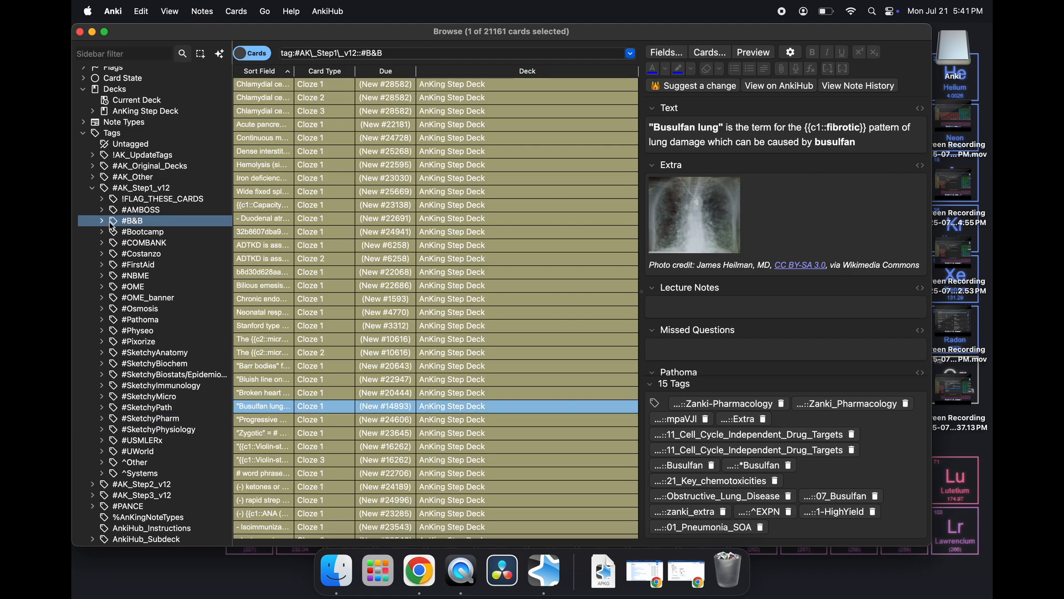
# Step: Expand the #B&B tag through 05_Cardio to 01_Anatomy_and_Physiology and list the cards of that subtag
pyautogui.click(102, 223)
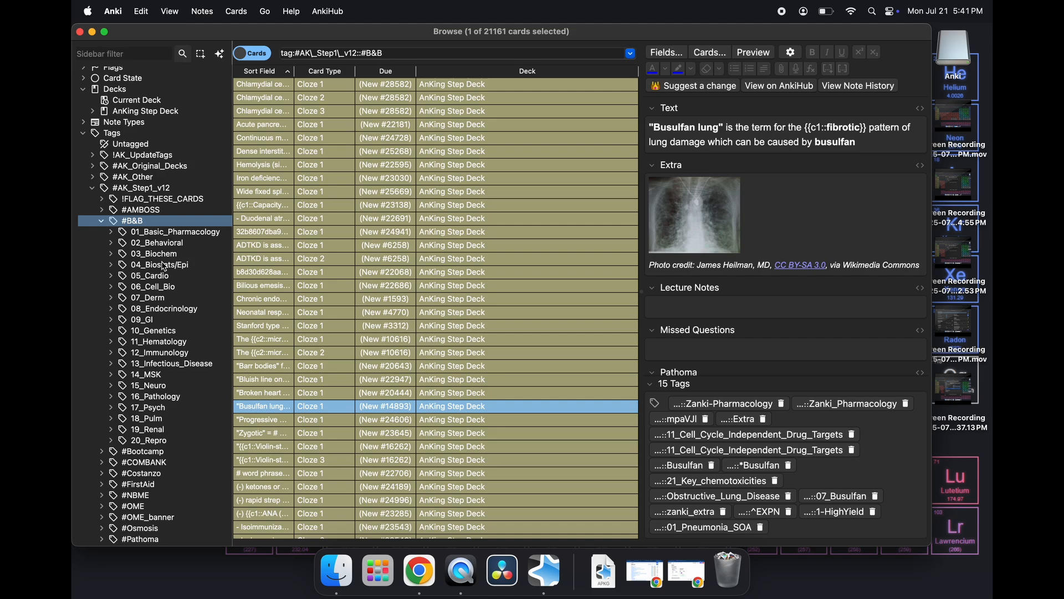
pyautogui.click(122, 280)
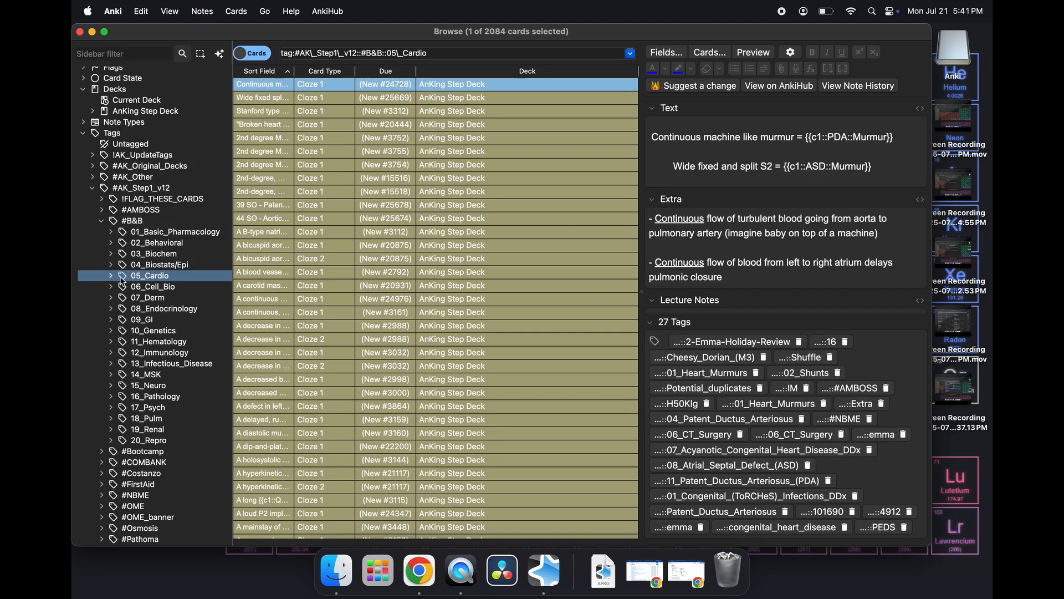
pyautogui.click(112, 277)
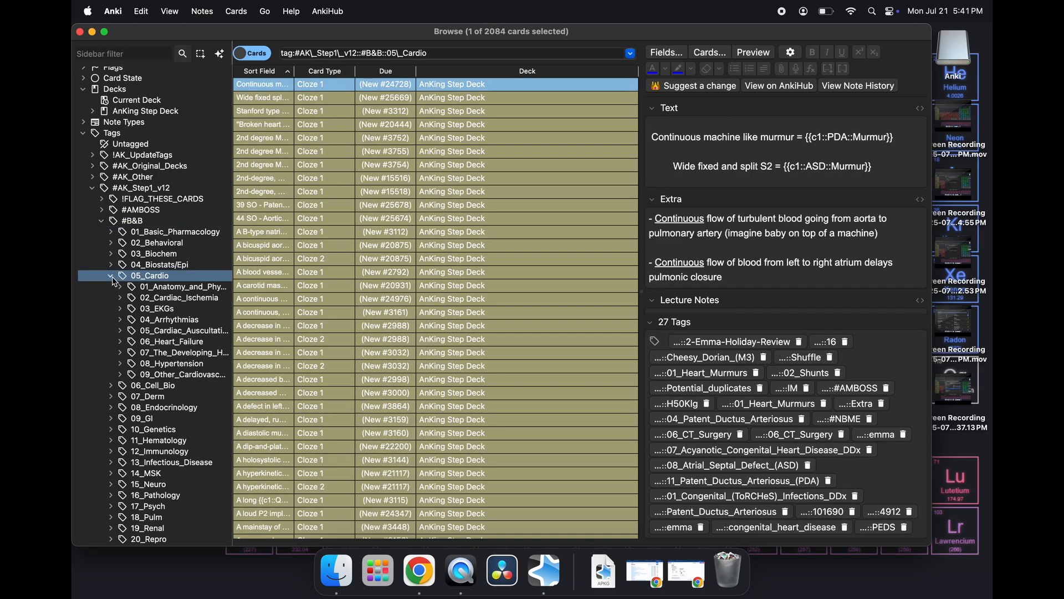
pyautogui.click(148, 287)
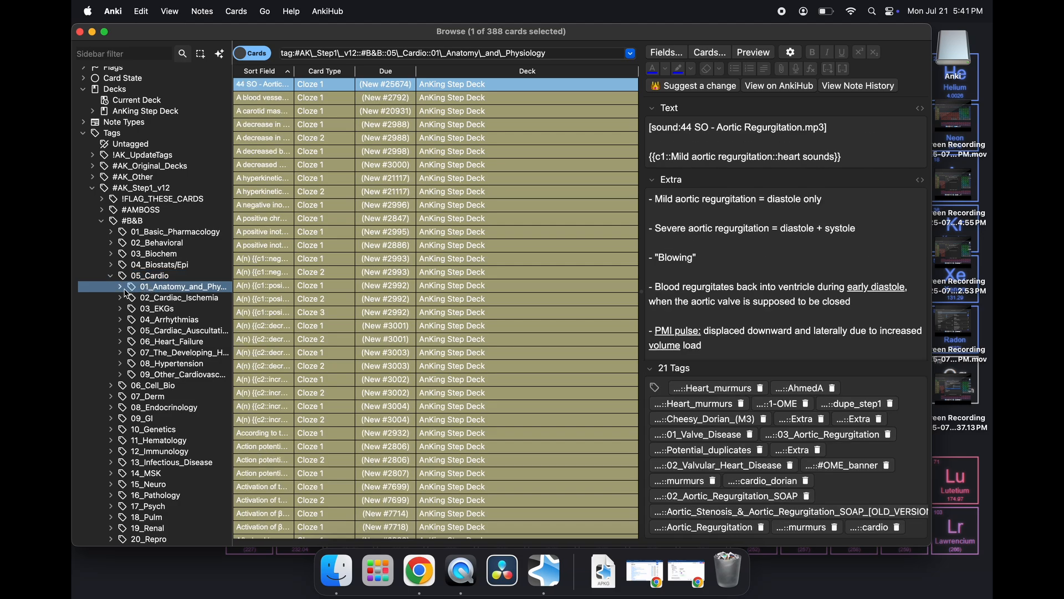
pyautogui.click(121, 288)
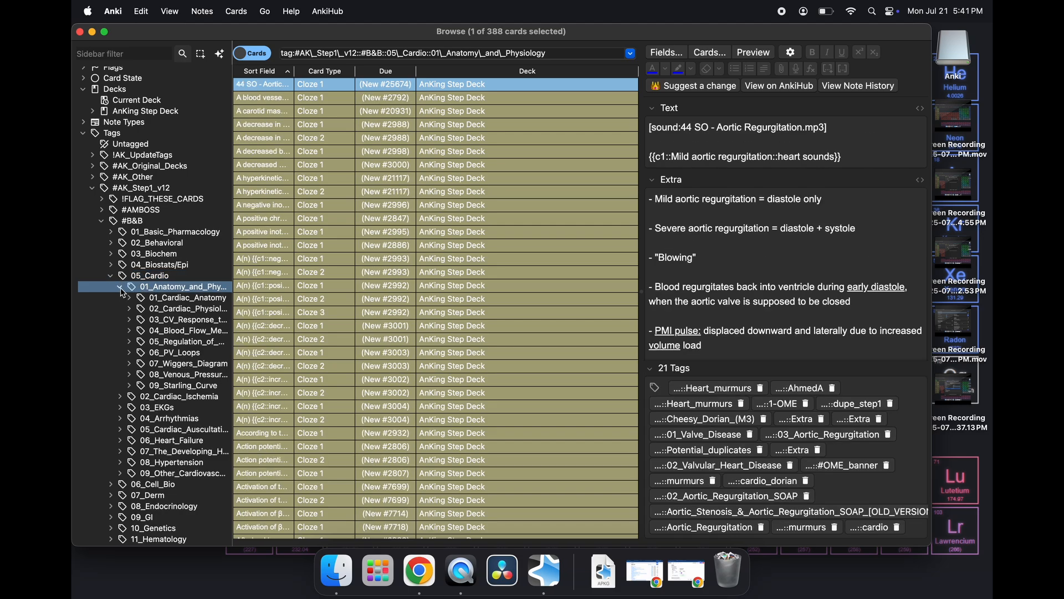
# Step: Browse the cards of the Anatomy and Physiology subtags, including 01_Cardiac_Anatomy and 04_Blood_Flow_Mechanics
pyautogui.click(168, 300)
pyautogui.click(165, 308)
pyautogui.click(170, 299)
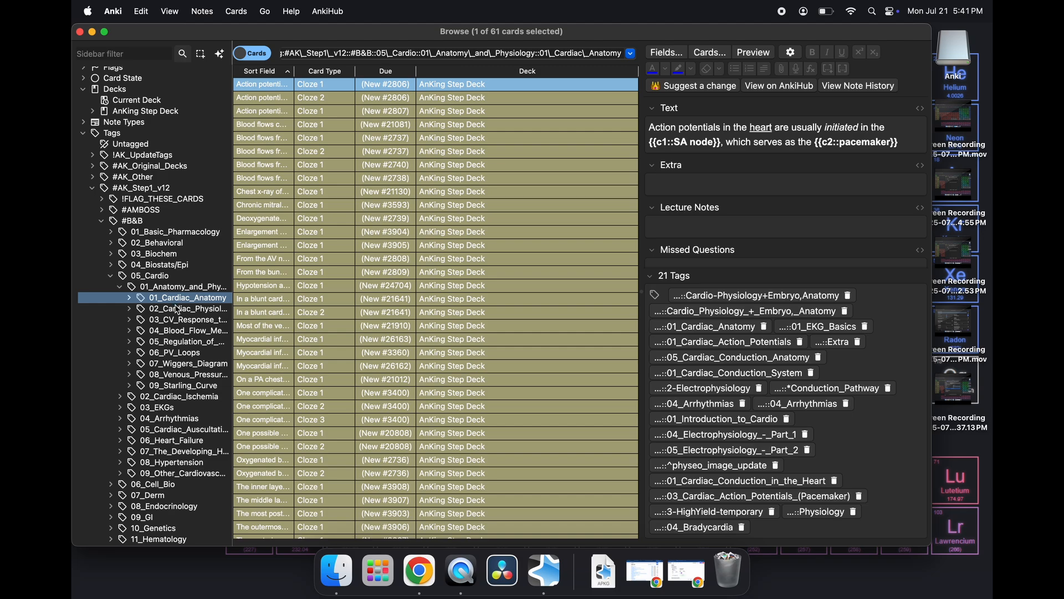
pyautogui.click(176, 316)
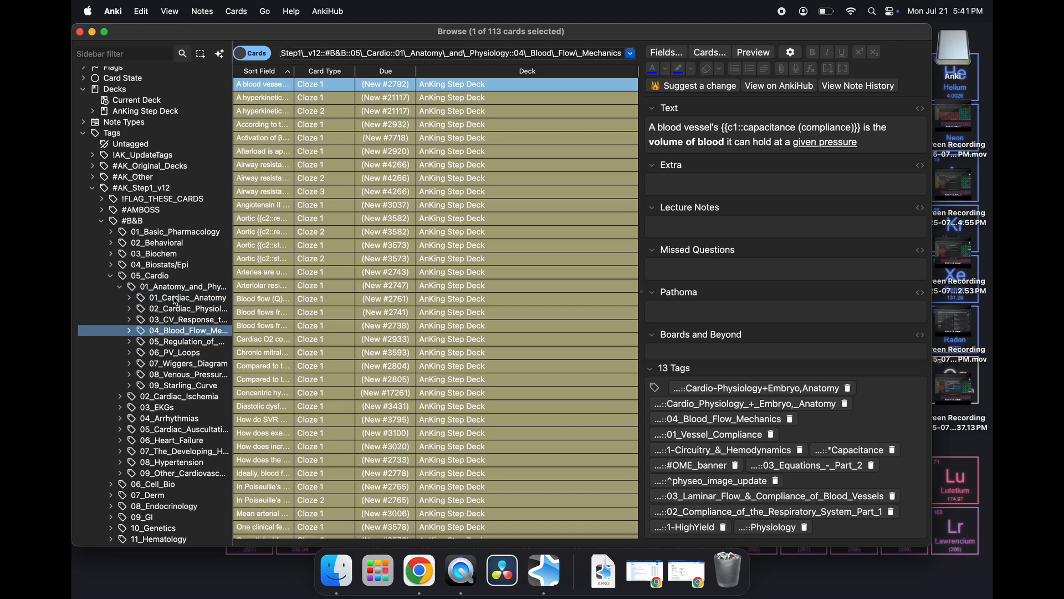
# Step: List the cards of the 01_Cardiac_Anatomy subtag and collapse the #B&B tag
pyautogui.click(176, 300)
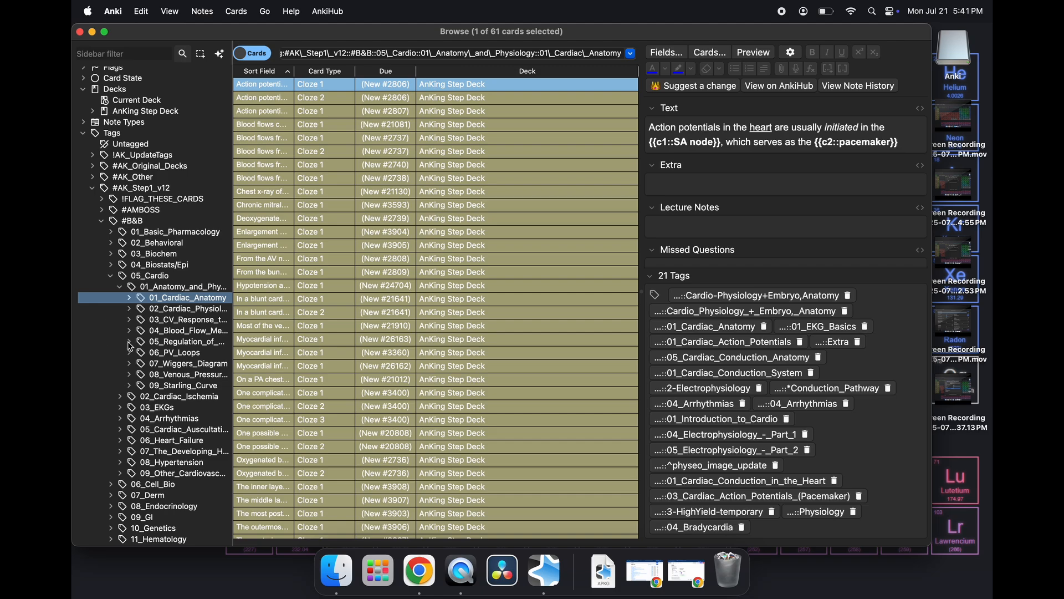
pyautogui.scroll(-3, 129, 273)
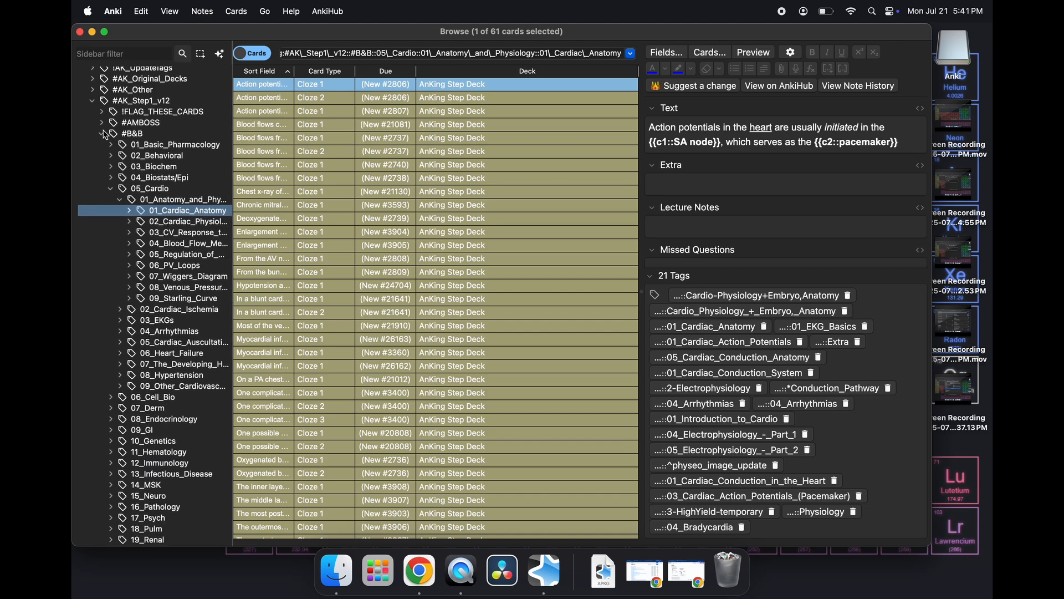
pyautogui.scroll(3, 105, 138)
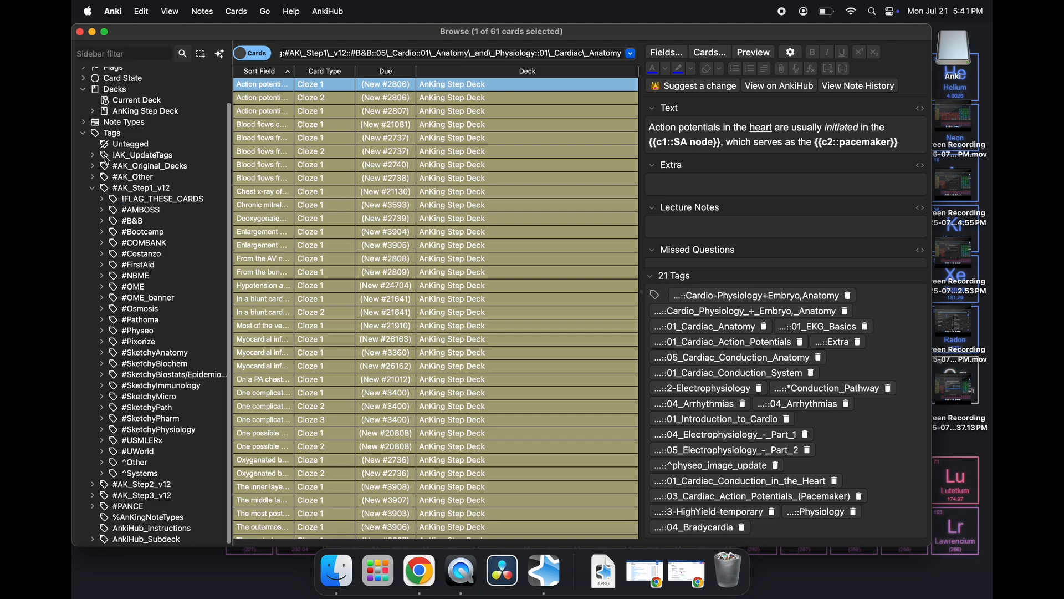
# Step: Expand #Bootcamp through Biochemistry to 01_Cell_Biology and list the cards of its 01_Cell_Trafficking subtag
pyautogui.click(102, 232)
pyautogui.click(113, 244)
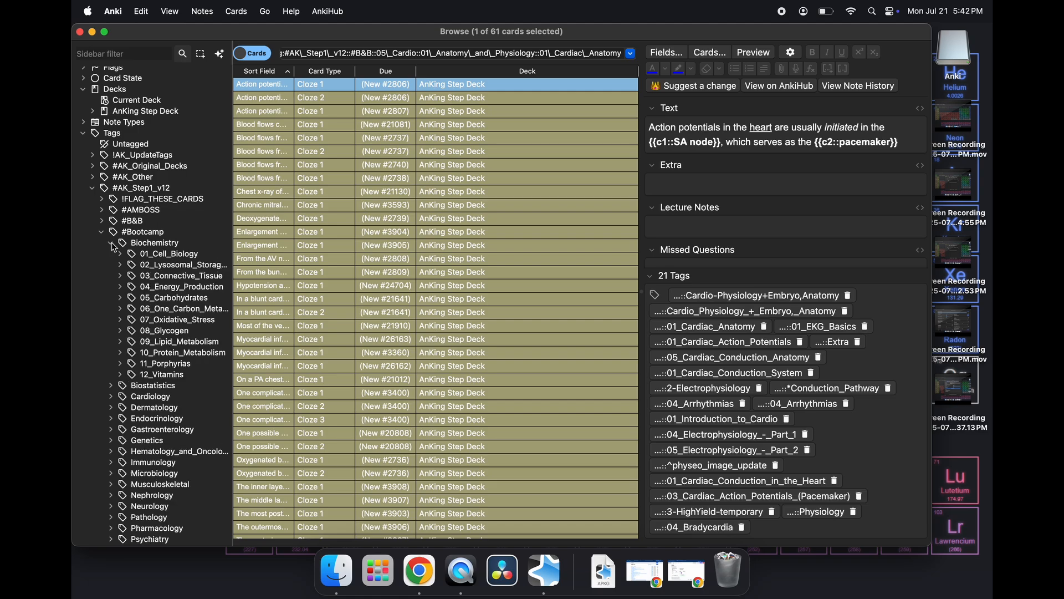
pyautogui.click(121, 254)
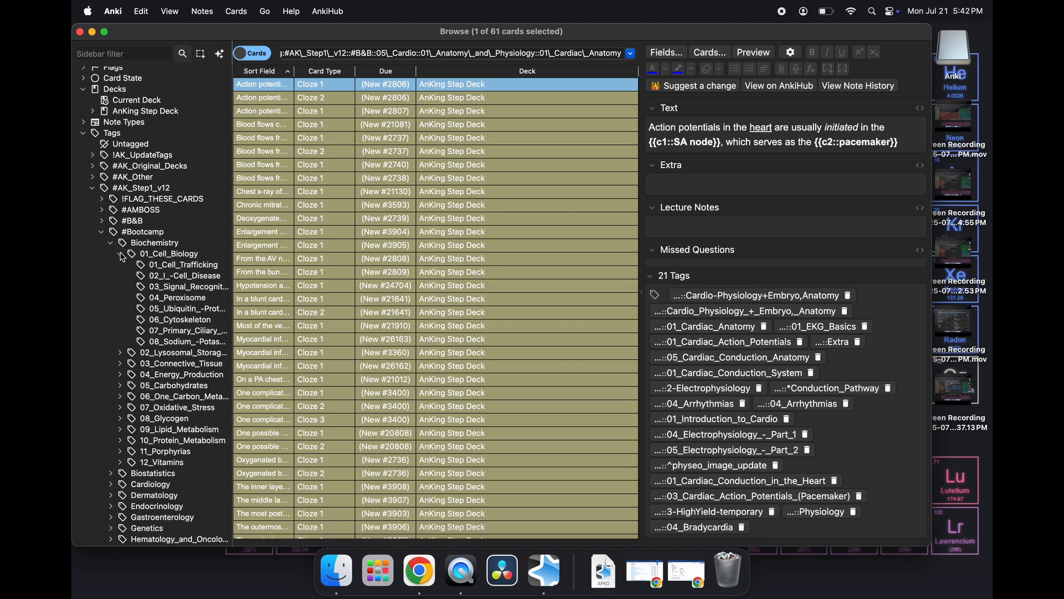
pyautogui.click(167, 260)
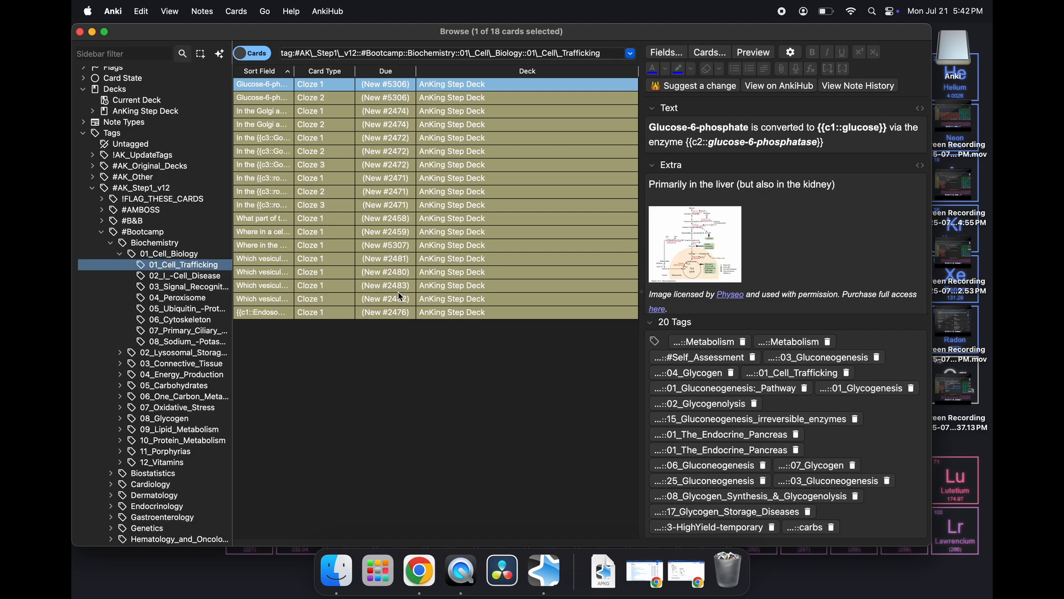
# Step: Preview the first Cell Trafficking card, reveal its answer and enlarge the preview window
pyautogui.click(756, 53)
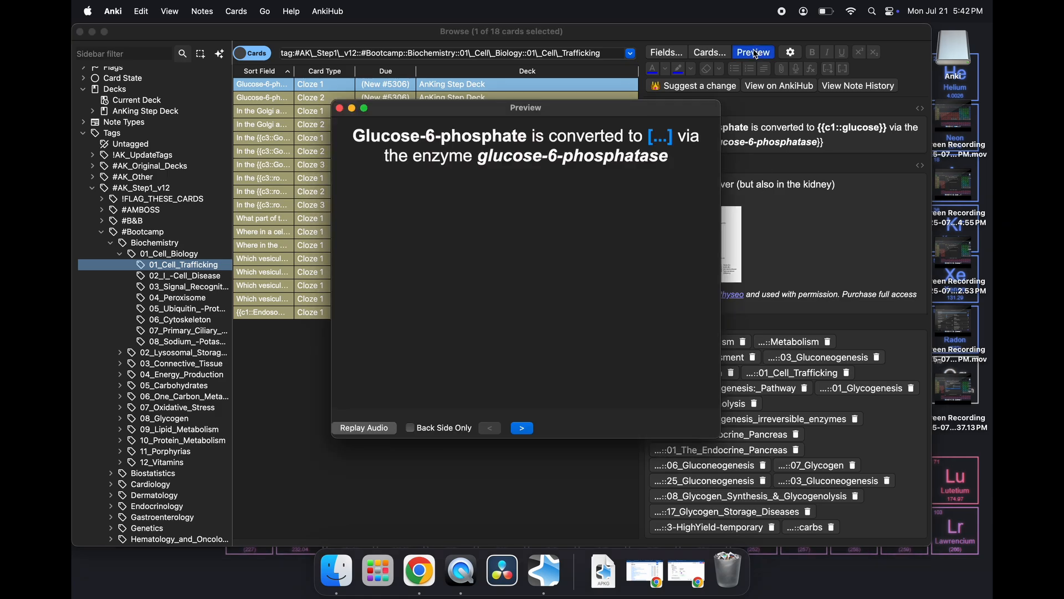
pyautogui.click(520, 430)
pyautogui.moveTo(719, 437); pyautogui.dragTo(847, 506)
pyautogui.moveTo(334, 102); pyautogui.dragTo(200, 61)
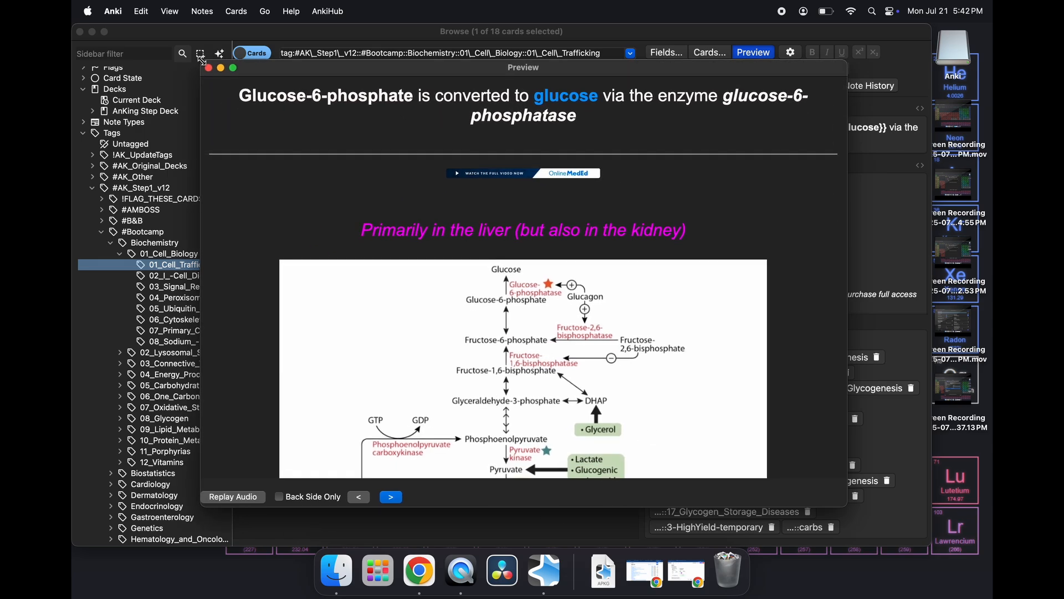
# Step: Show the previewed card's associated Bootcamp video links, hide them again and close the preview
pyautogui.scroll(-2, 433, 305)
pyautogui.scroll(-5, 433, 305)
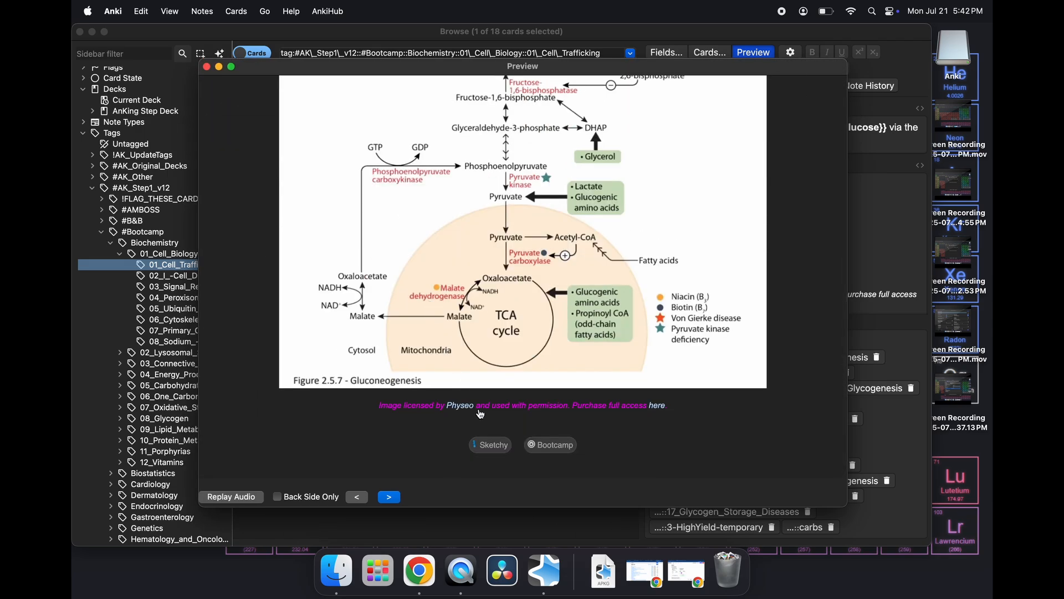
pyautogui.click(555, 447)
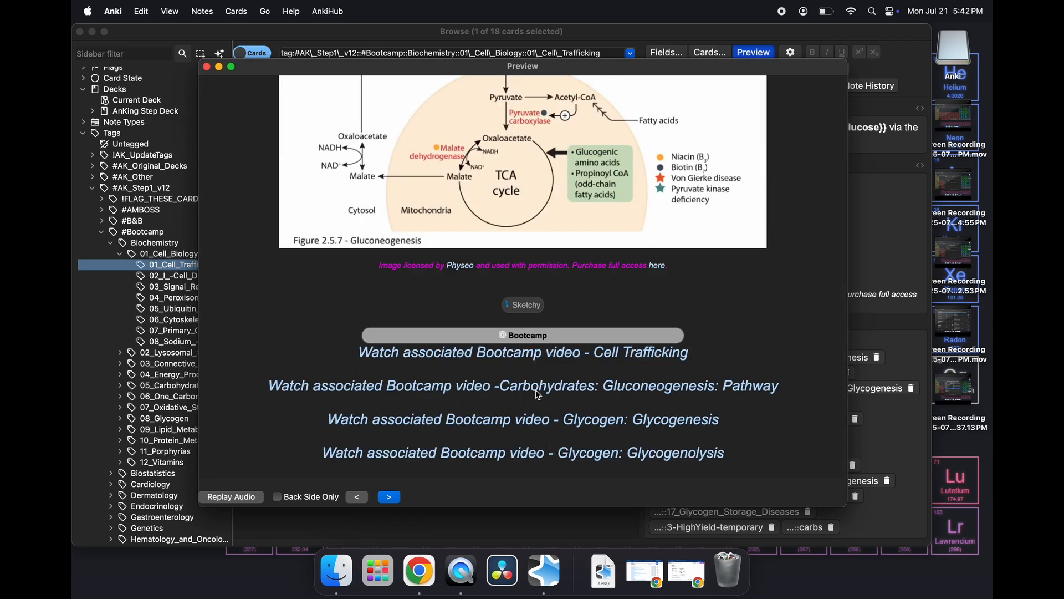
pyautogui.click(522, 336)
pyautogui.click(207, 68)
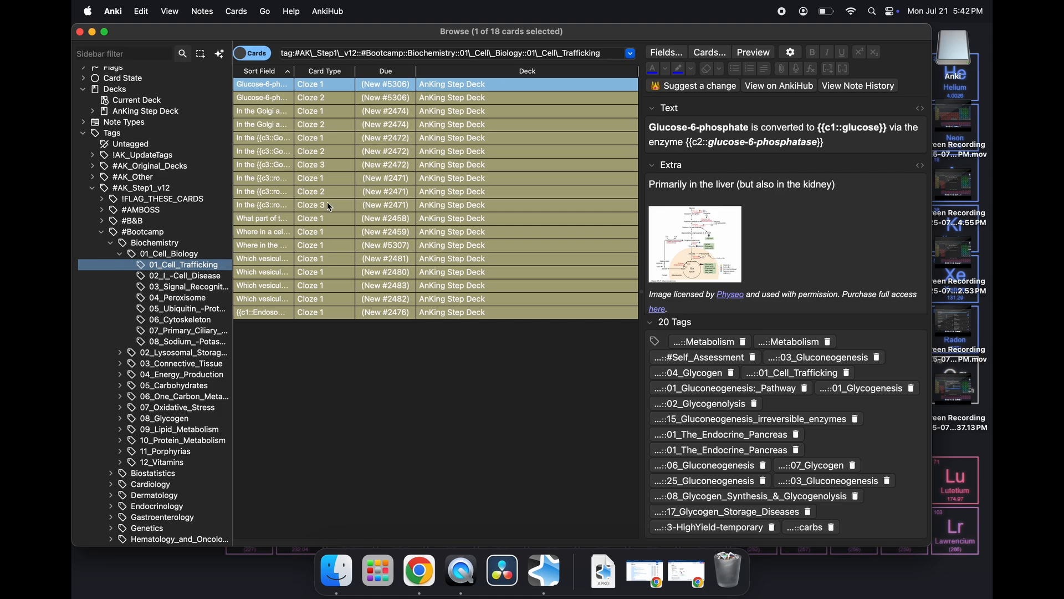
pyautogui.click(360, 112)
pyautogui.moveTo(372, 89); pyautogui.dragTo(330, 329)
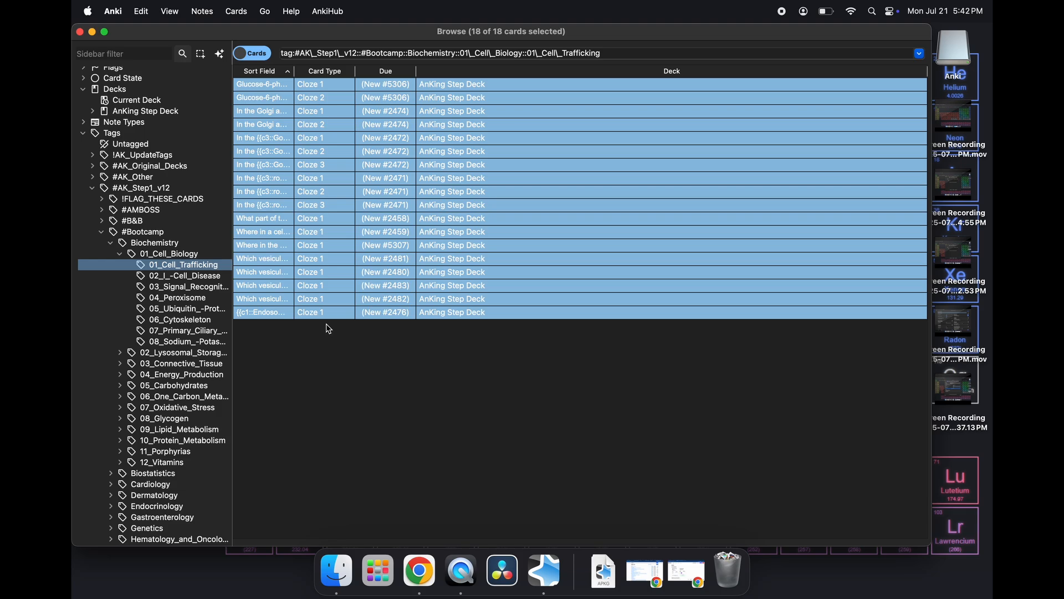
pyautogui.click(372, 129)
pyautogui.moveTo(380, 99); pyautogui.dragTo(373, 191)
pyautogui.click(382, 111)
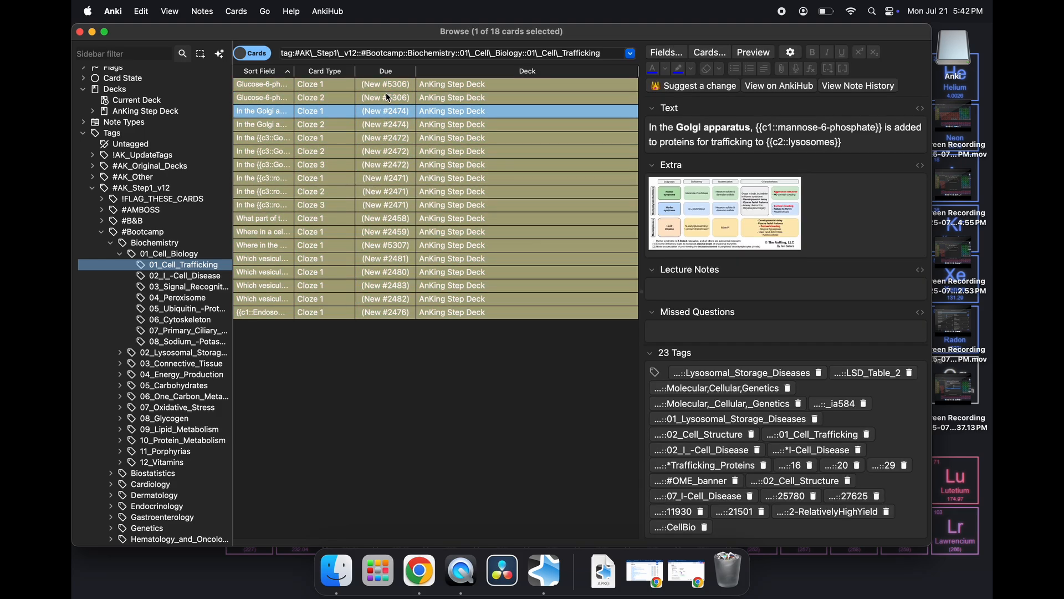
# Step: Select all cards of the 01_Cell_Trafficking subtag and unsuspend them
pyautogui.click(372, 170)
pyautogui.press('super+a')
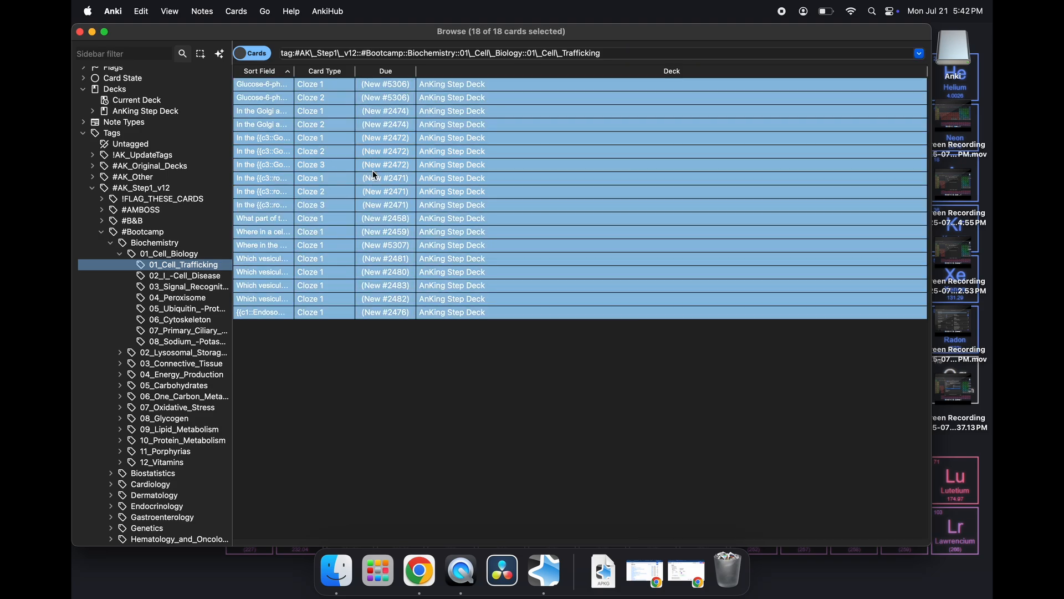
pyautogui.rightClick(373, 174)
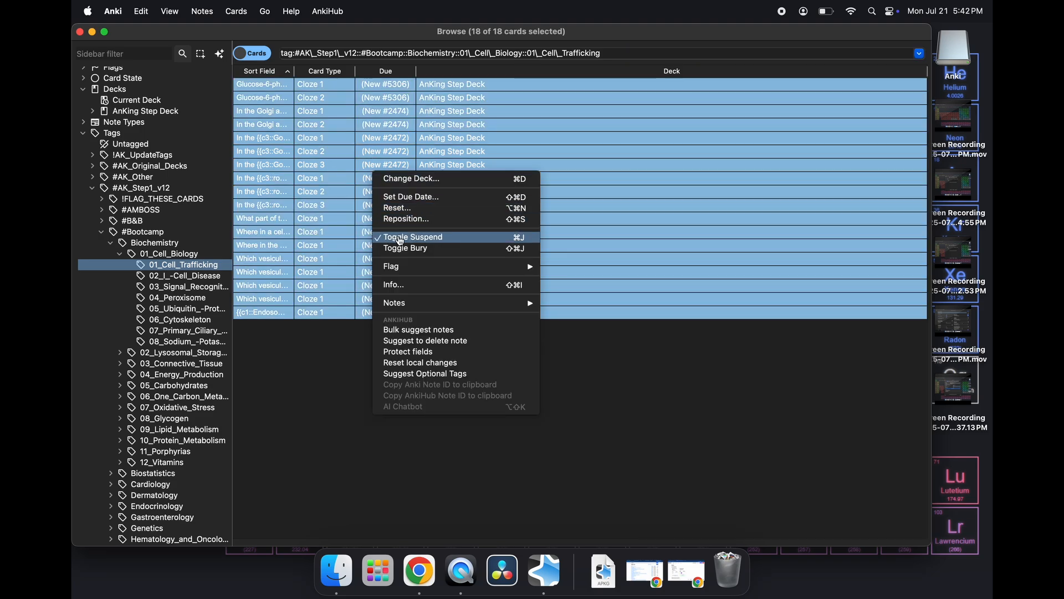
pyautogui.click(401, 238)
pyautogui.click(373, 147)
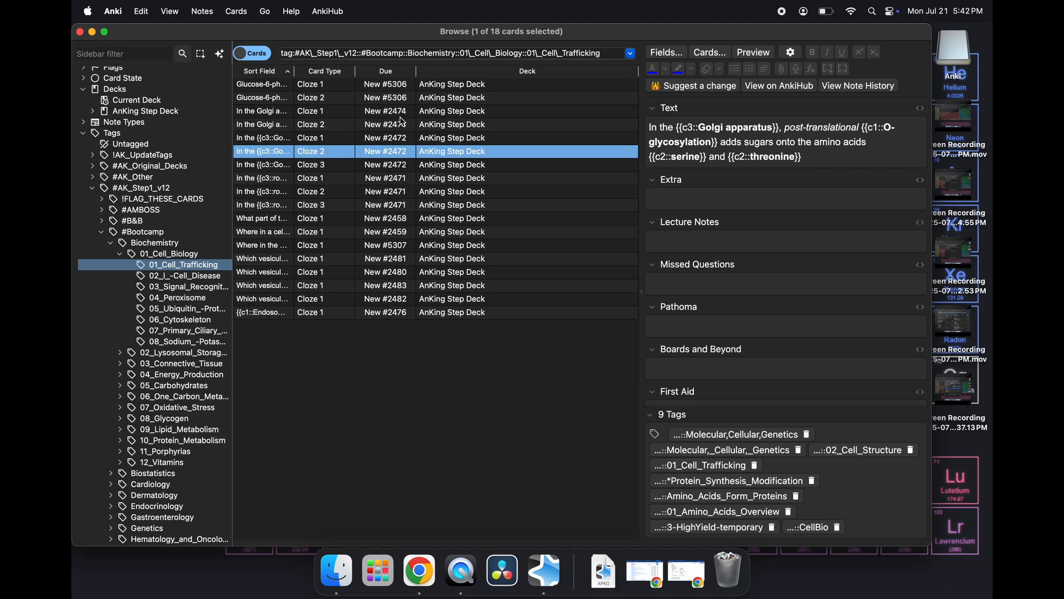
# Step: Check the new cards of the AnKing Step Deck in the main deck window, collapsing the 01_Cell_Biology subtag in the browser
pyautogui.hotkey('ctrl', 'Up')
pyautogui.click(732, 227)
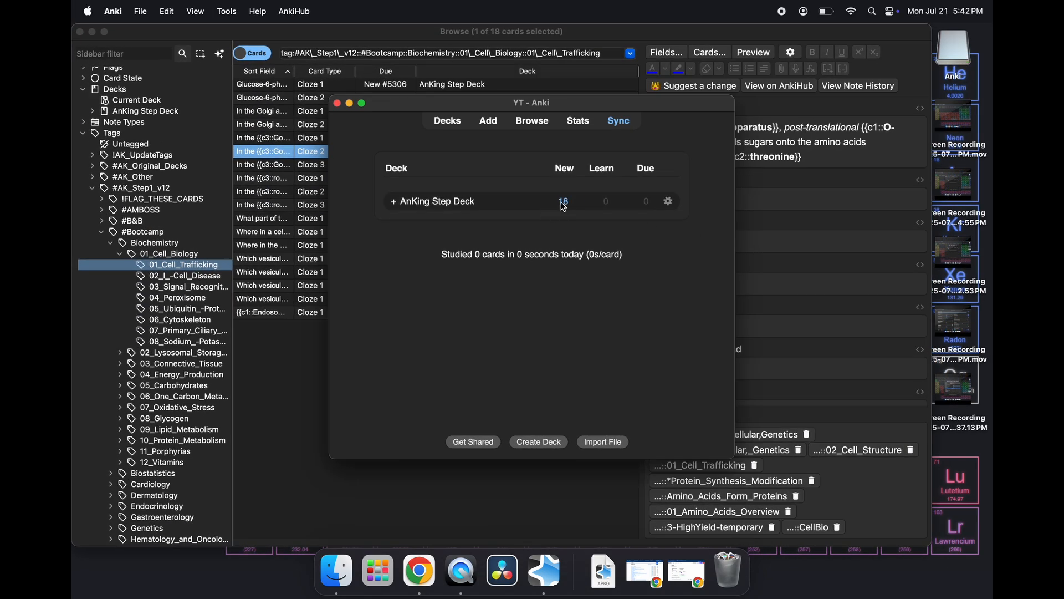
pyautogui.click(122, 255)
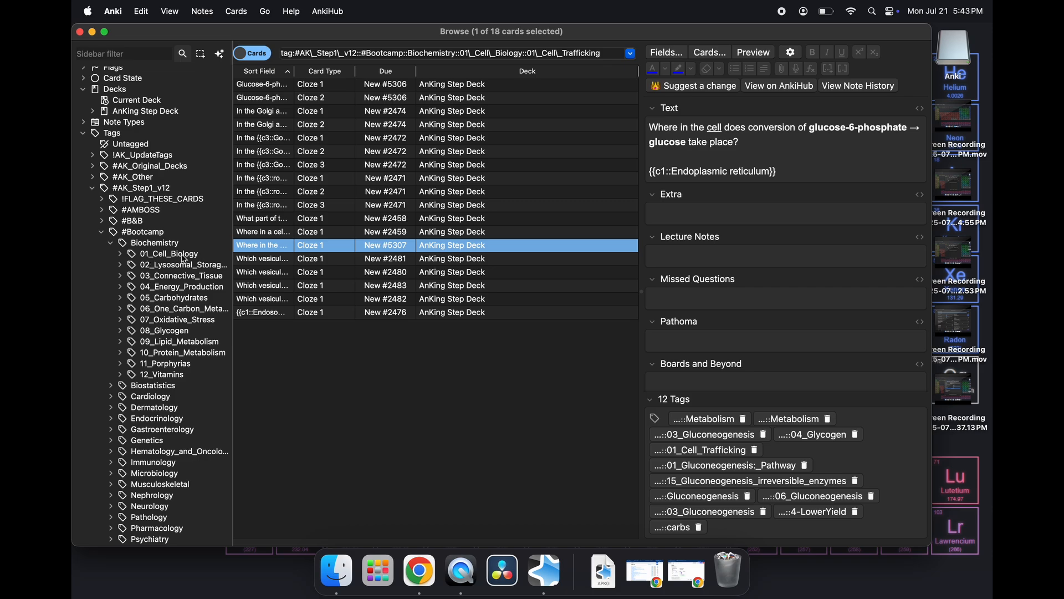
pyautogui.hotkey('ctrl', 'Up')
pyautogui.hotkey('ctrl', 'Up')
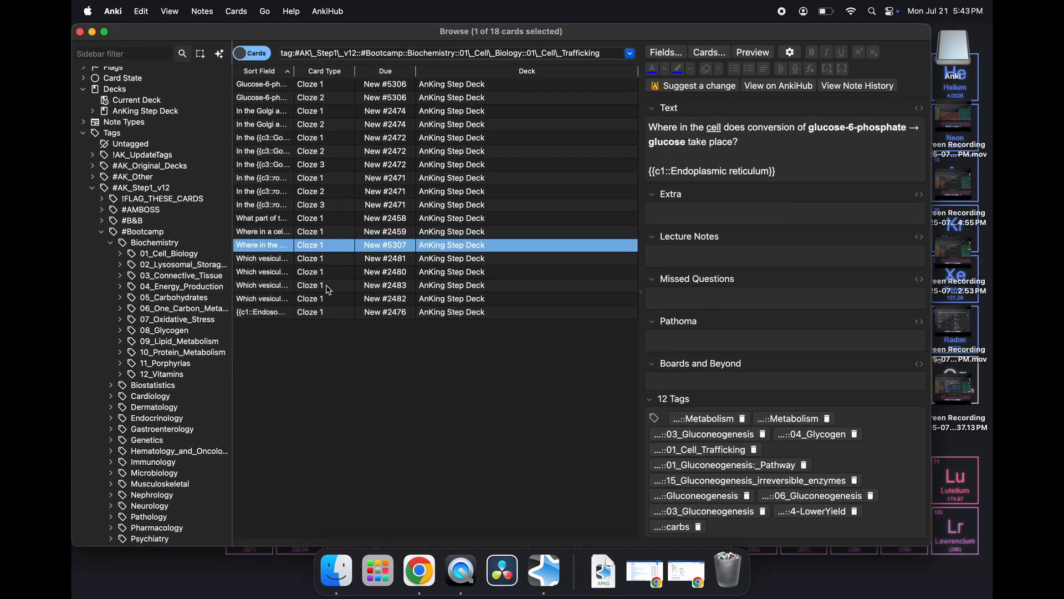
pyautogui.hotkey('ctrl', 'Up')
pyautogui.click(779, 199)
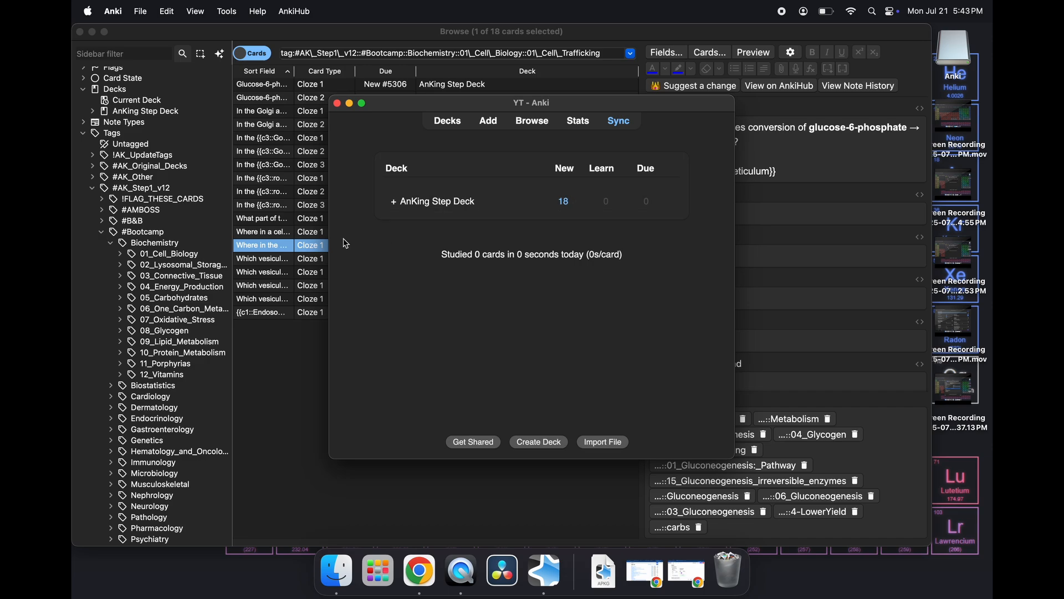
# Step: List the cards of Bootcamp's 12_Vitamins subtag and collapse the #Bootcamp tag
pyautogui.click(186, 375)
pyautogui.scroll(-1, 186, 376)
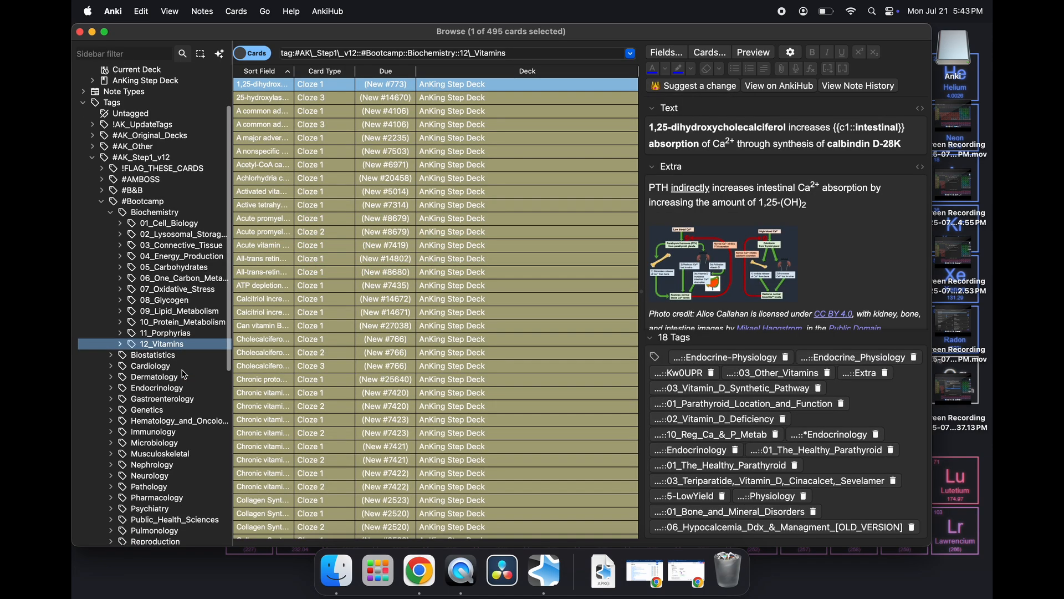
pyautogui.click(102, 202)
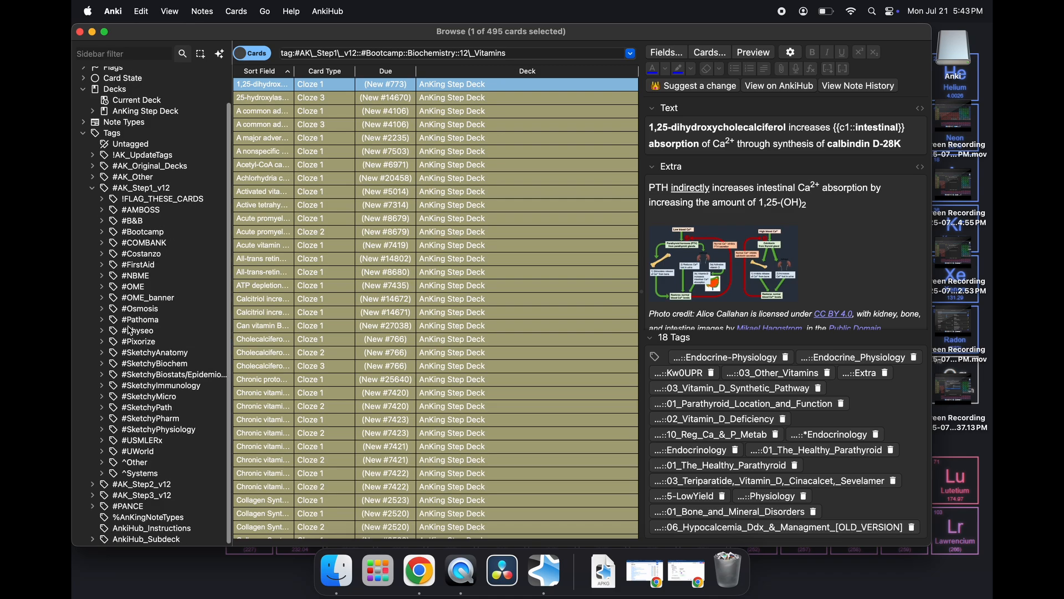
# Step: Look through the subtags of #SketchyMicro, #SketchyPharm and #Pathoma, collapsing each tag again
pyautogui.click(103, 397)
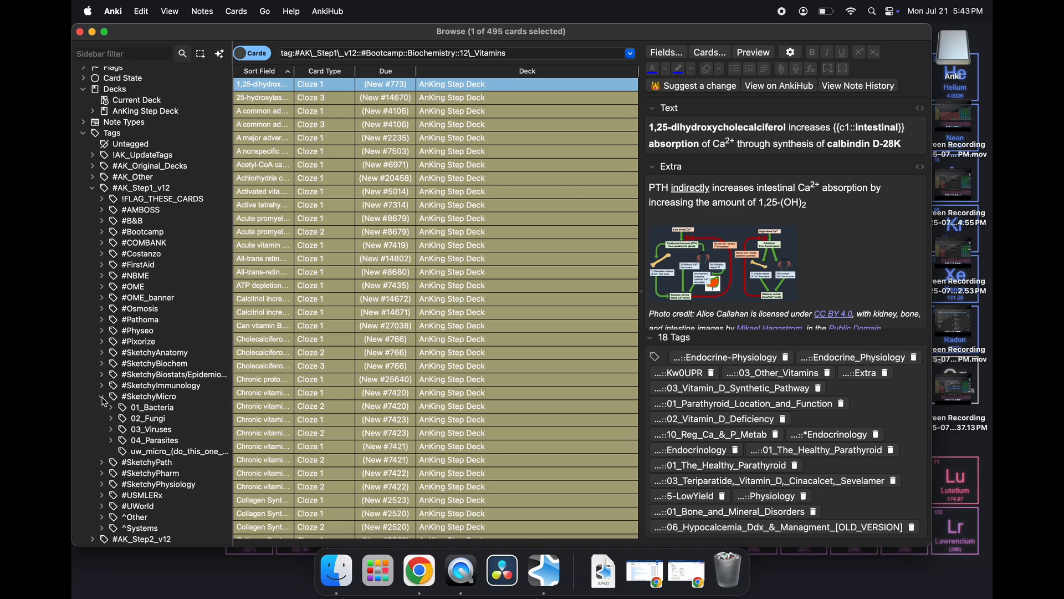
pyautogui.click(103, 397)
pyautogui.click(104, 419)
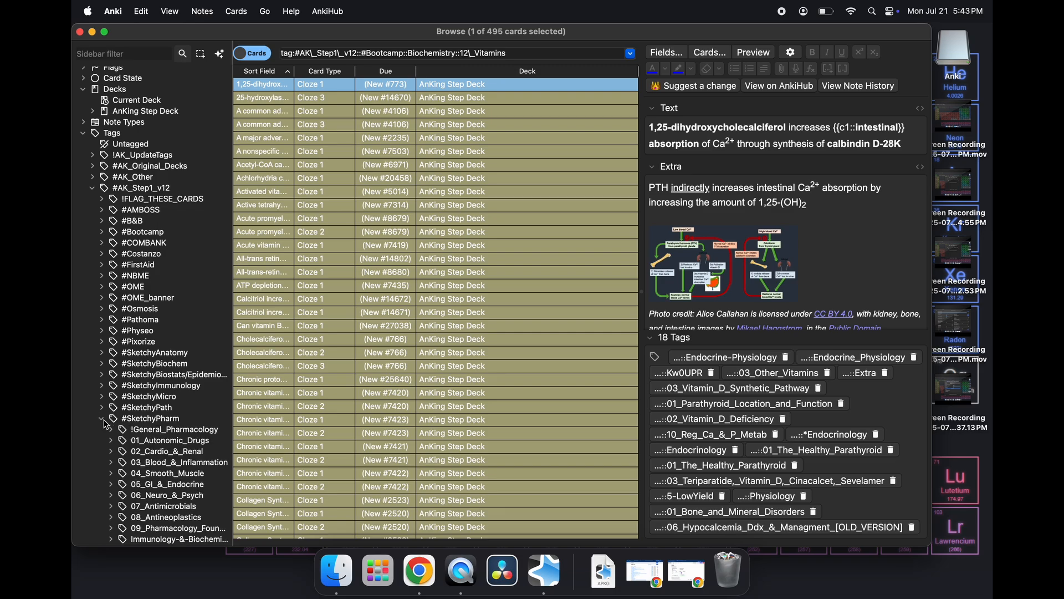
pyautogui.click(104, 419)
pyautogui.click(103, 320)
pyautogui.click(103, 320)
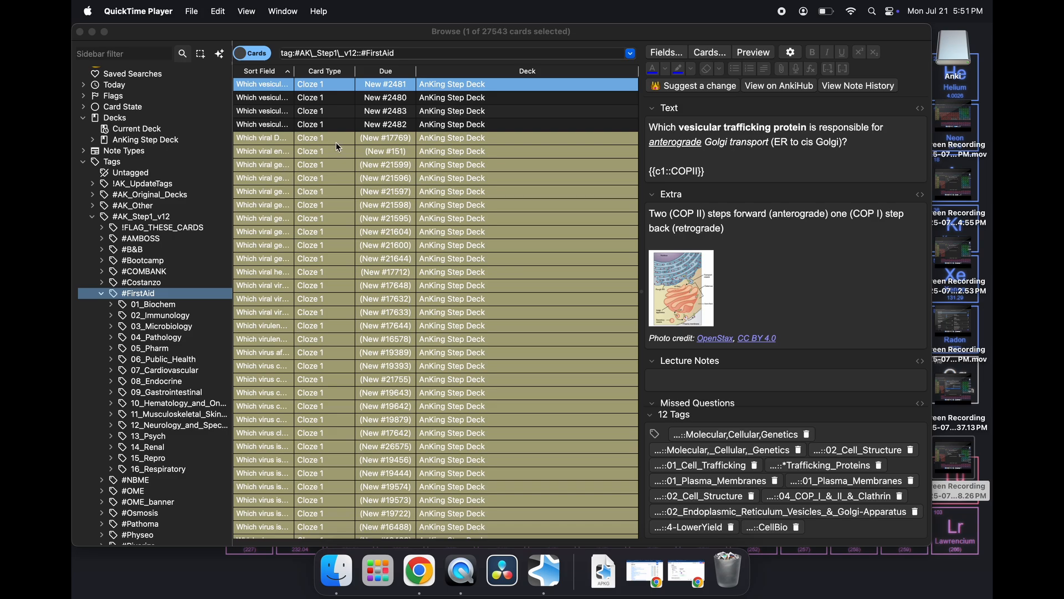
# Step: Select a block of suspended #FirstAid cards, bring up their Toggle Suspend option and dismiss it without applying it
pyautogui.scroll(-3, 325, 149)
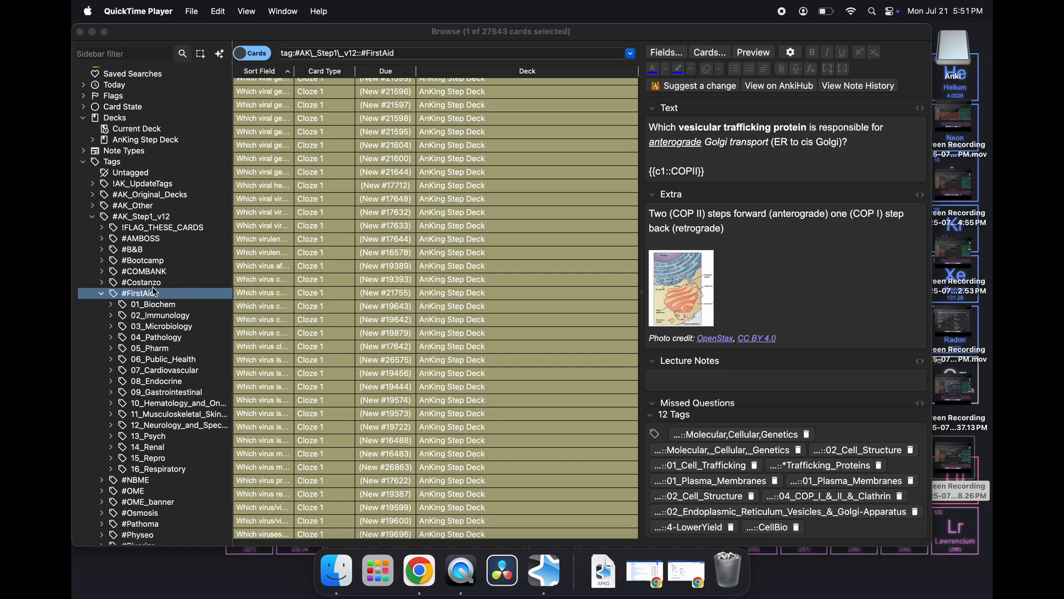
pyautogui.click(150, 220)
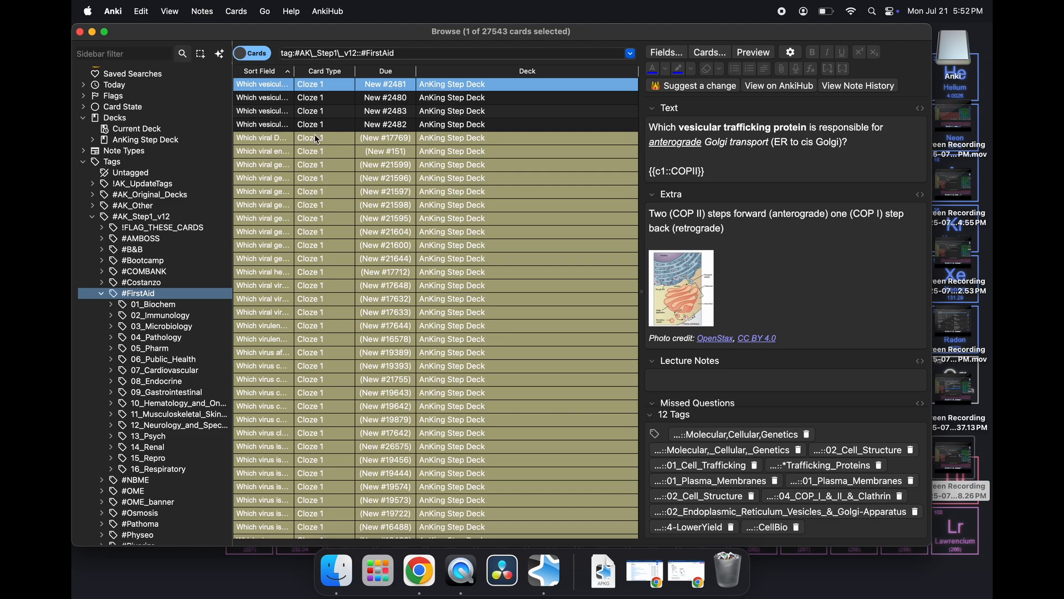
pyautogui.moveTo(314, 134); pyautogui.dragTo(319, 292)
pyautogui.rightClick(317, 292)
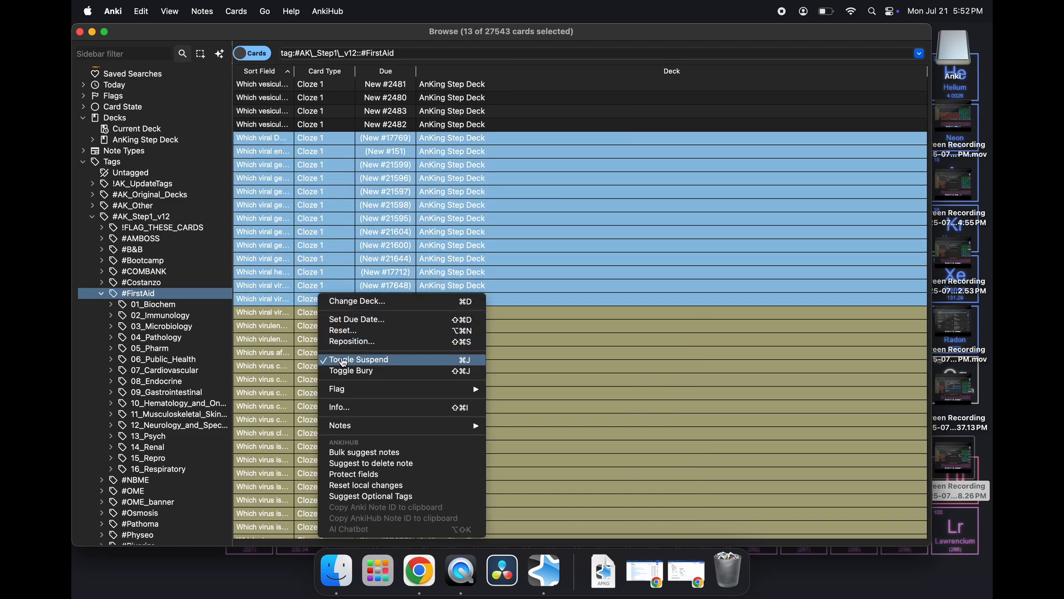
pyautogui.click(290, 248)
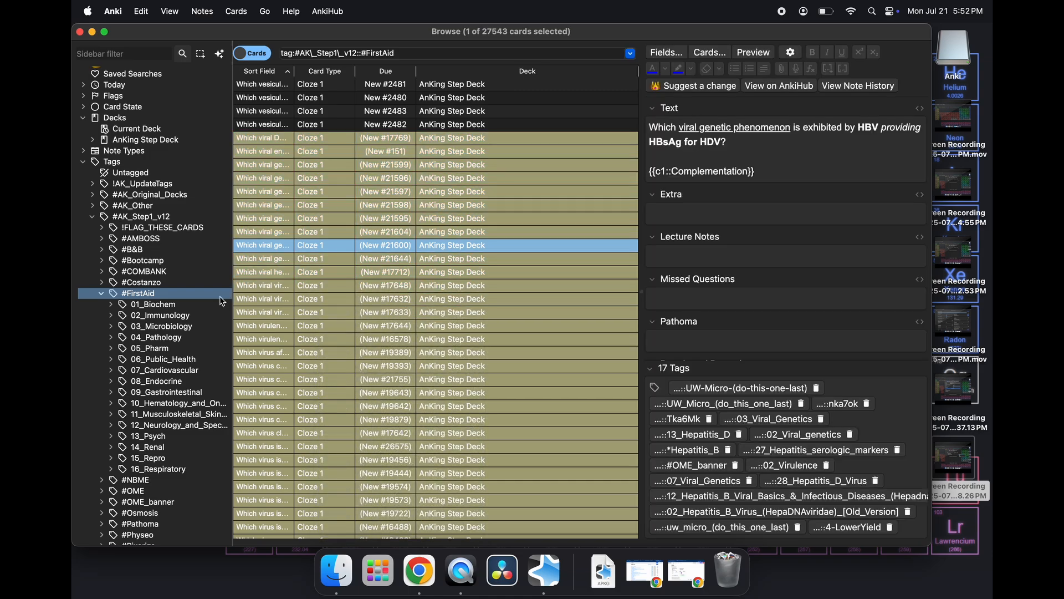
# Step: Collapse the #FirstAid tag and expand ^Other down to the ^HighYield subtags
pyautogui.scroll(-3, 155, 395)
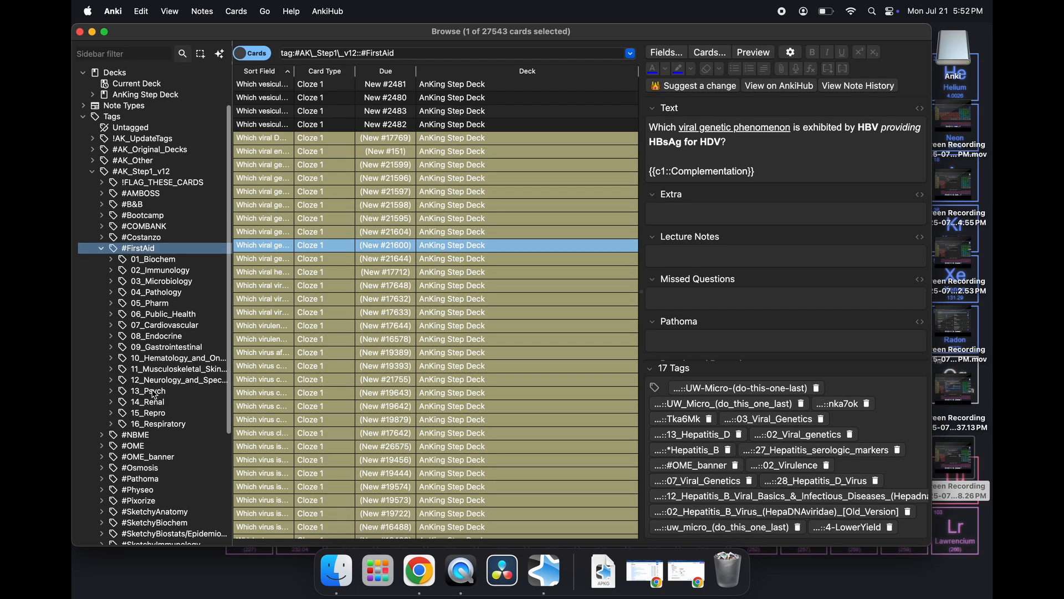
pyautogui.click(102, 244)
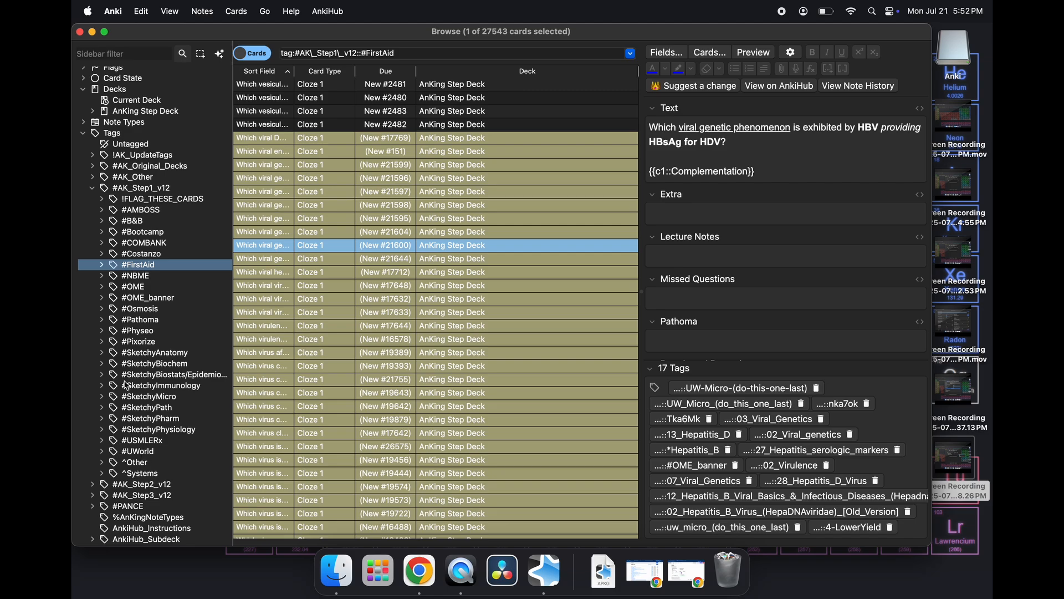
pyautogui.click(106, 464)
pyautogui.scroll(-3, 116, 468)
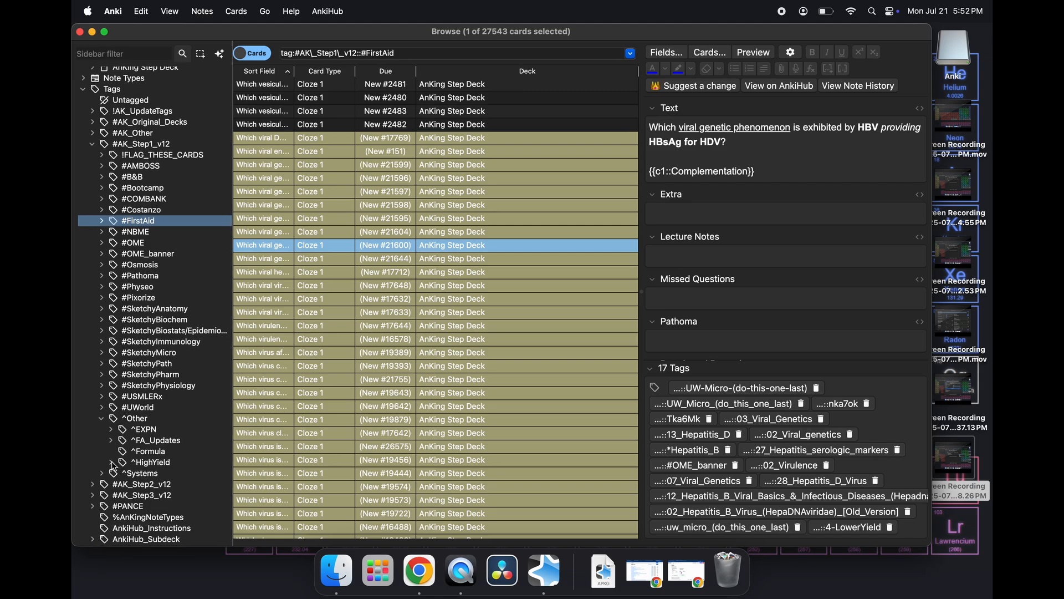
pyautogui.click(112, 463)
pyautogui.scroll(-3, 113, 466)
# Step: Compare the cards tagged ^HighYield with those of the whole #AK_Step1_v12 tag, ending on ^HighYield
pyautogui.click(153, 410)
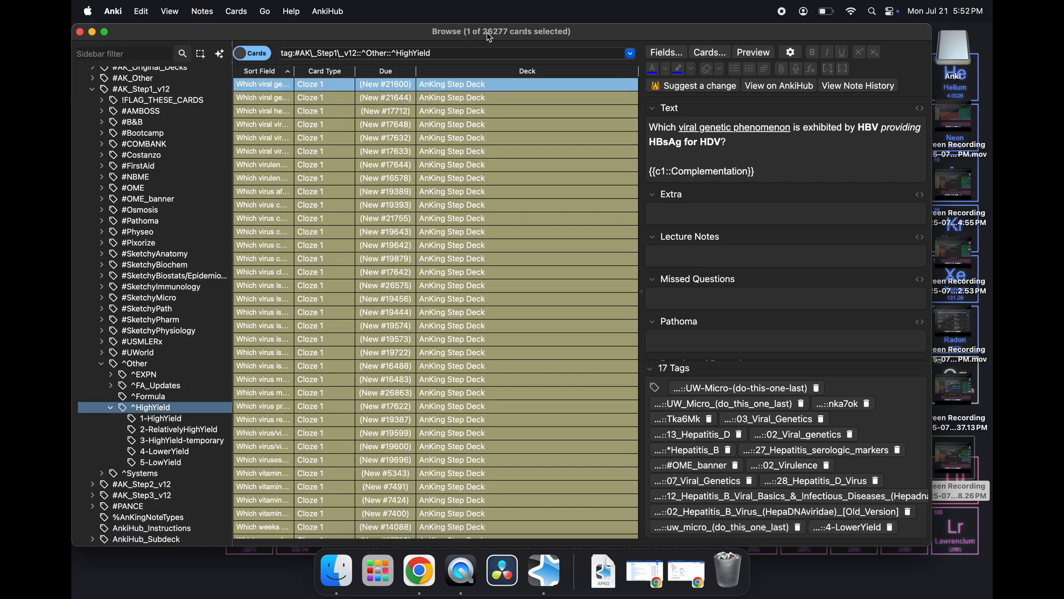
pyautogui.click(155, 90)
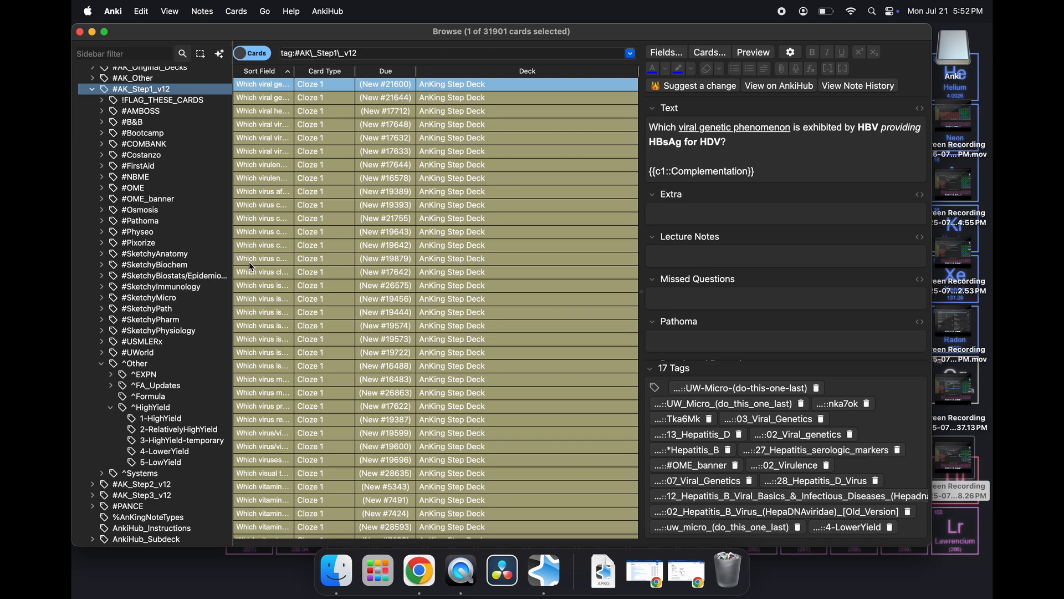
pyautogui.click(153, 409)
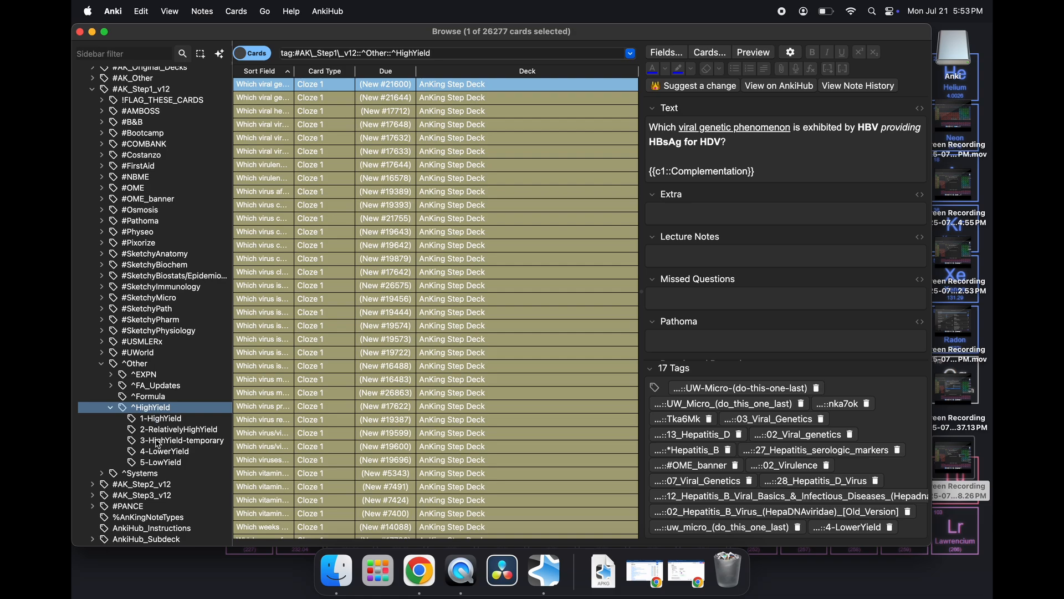
# Step: Compare the cards tagged with each ^HighYield subtag, from 5-LowYield up to 1-HighYield
pyautogui.click(165, 461)
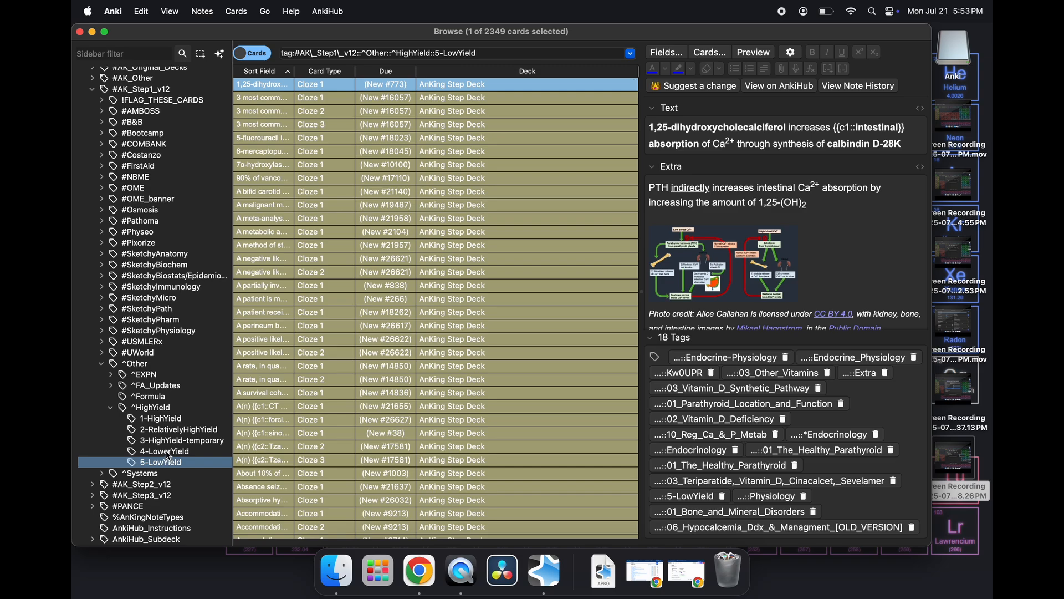
pyautogui.click(167, 453)
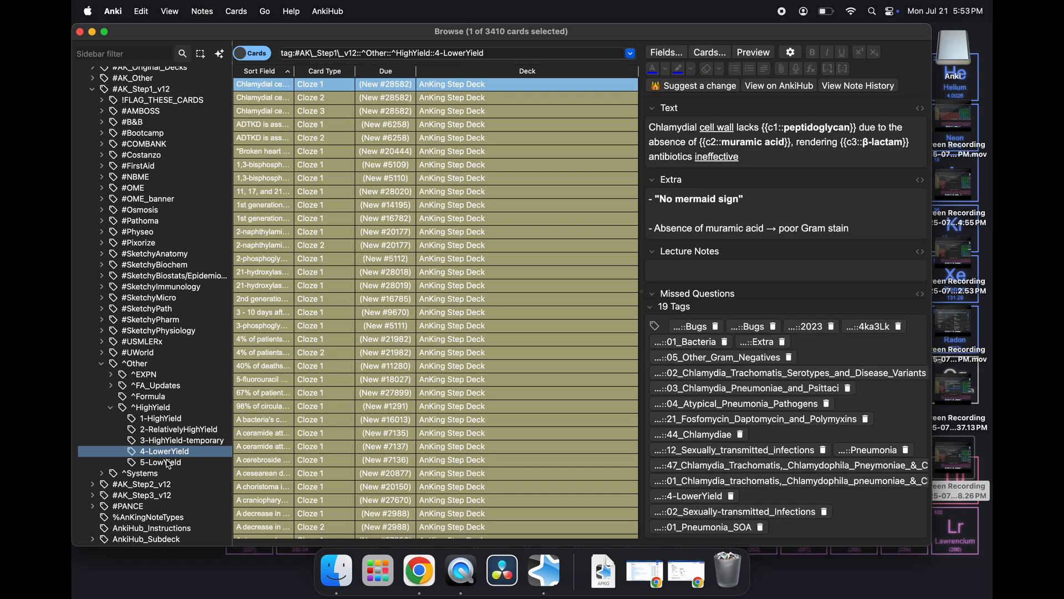
pyautogui.click(170, 463)
pyautogui.click(171, 455)
pyautogui.click(172, 441)
pyautogui.click(170, 431)
pyautogui.click(169, 420)
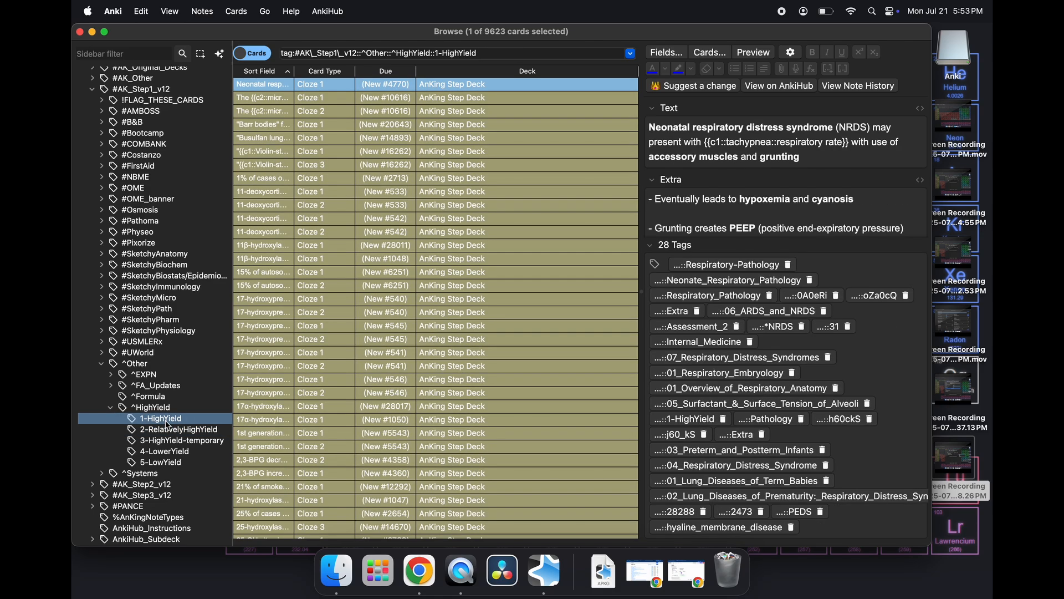
pyautogui.click(162, 431)
pyautogui.click(161, 441)
pyautogui.click(170, 420)
pyautogui.click(165, 431)
pyautogui.click(167, 437)
# Step: Flag all cards tagged 1-HighYield green
pyautogui.click(164, 420)
pyautogui.click(364, 275)
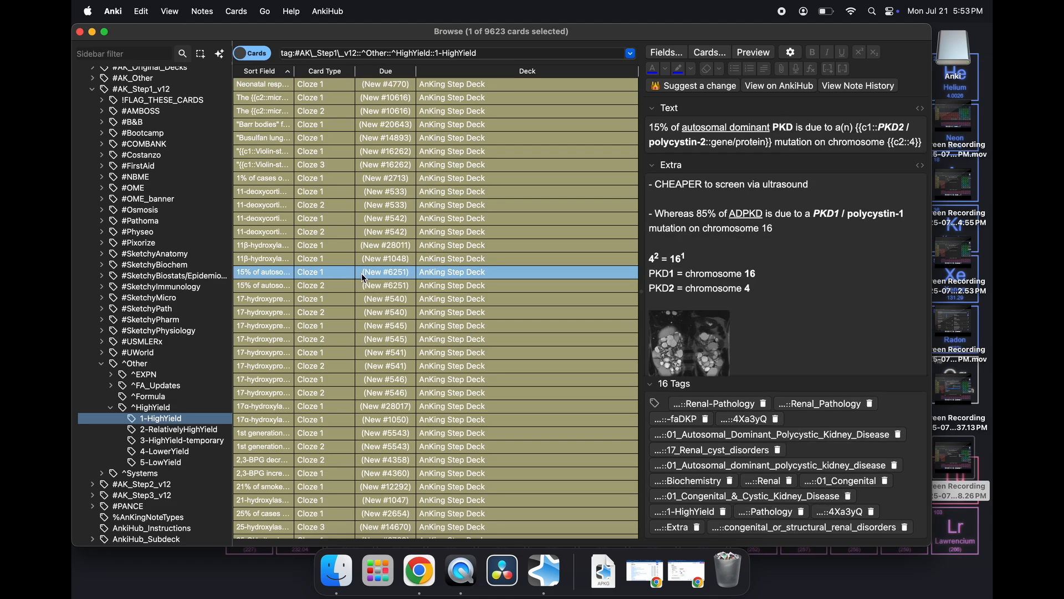
pyautogui.press('super+a')
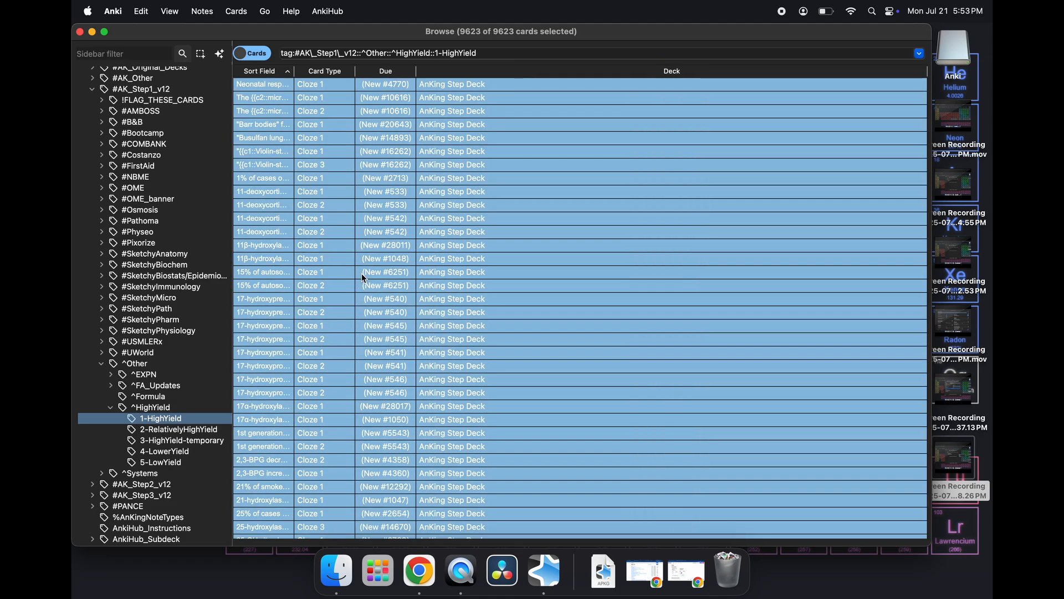
pyautogui.rightClick(363, 276)
pyautogui.moveTo(415, 377)
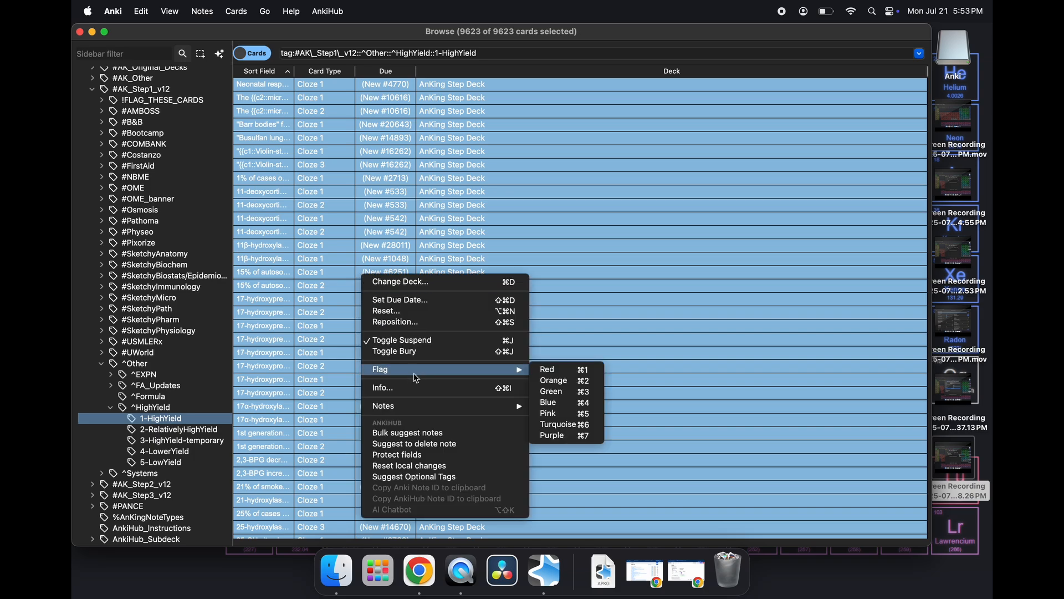
pyautogui.click(560, 392)
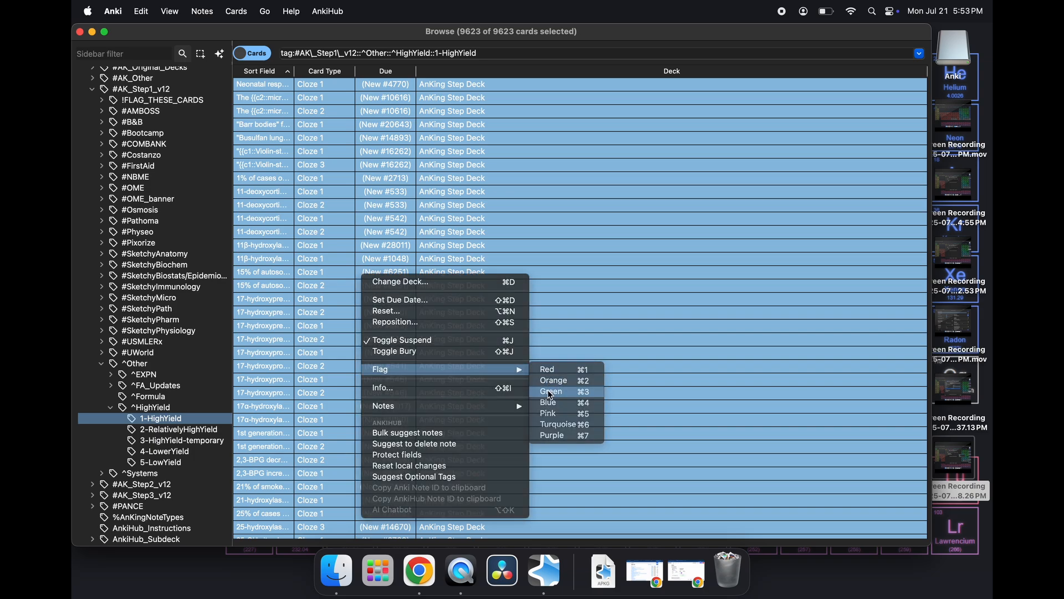
pyautogui.click(459, 272)
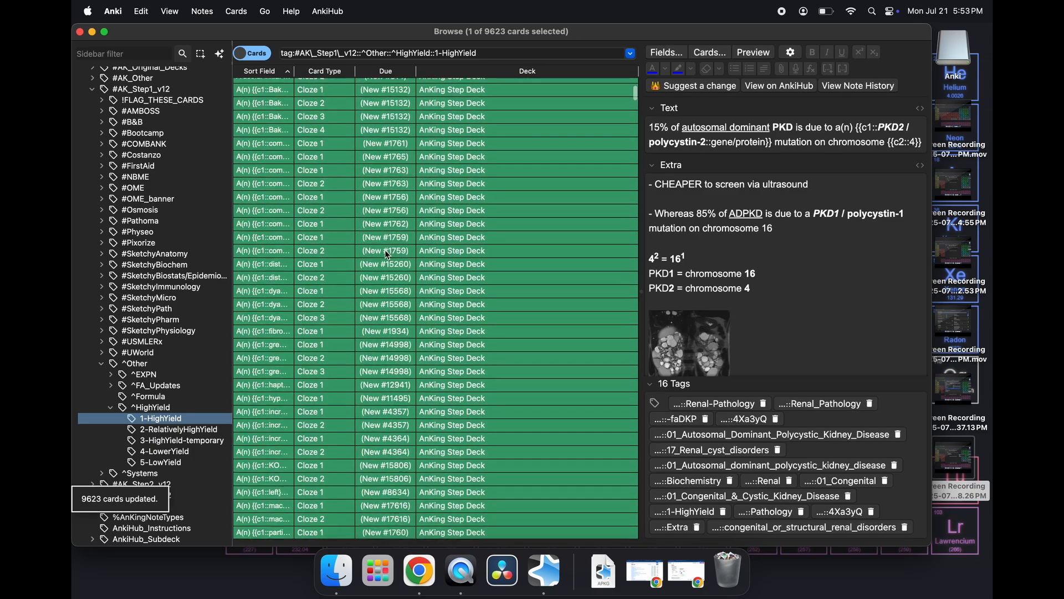
# Step: Check the green-flagged cards in #FirstAid and in the #B&B subtag 01_Cardiac_Anatomy, looking through the latter's whole card list
pyautogui.click(145, 168)
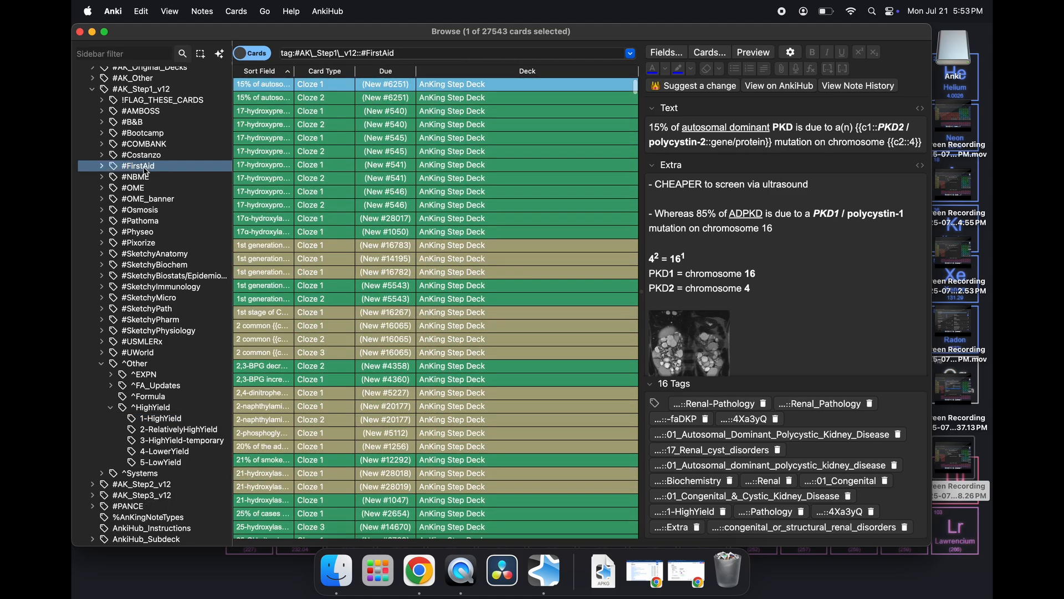
pyautogui.click(141, 123)
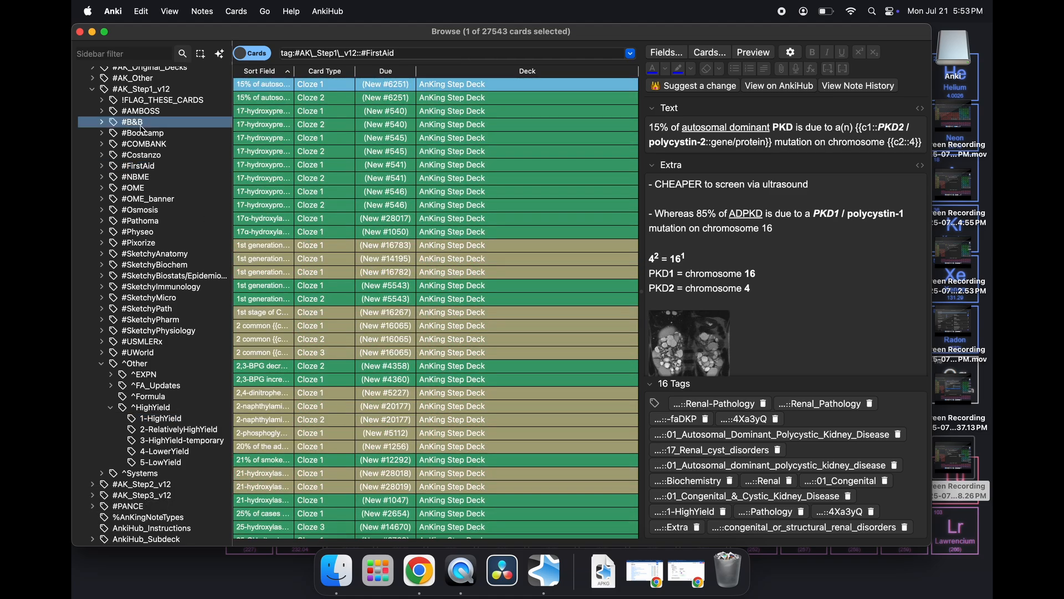
pyautogui.click(102, 122)
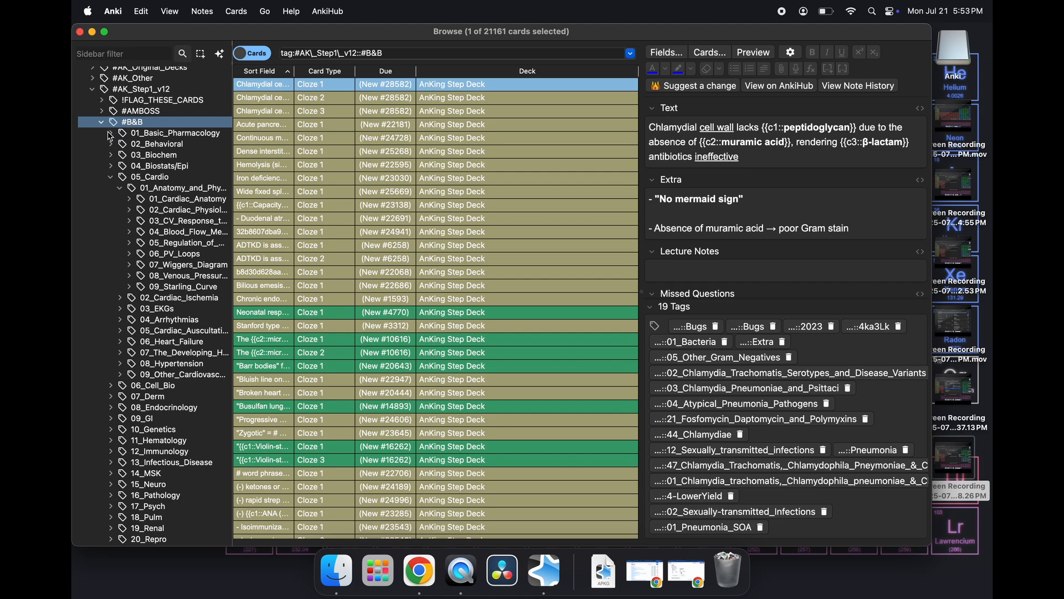
pyautogui.click(172, 198)
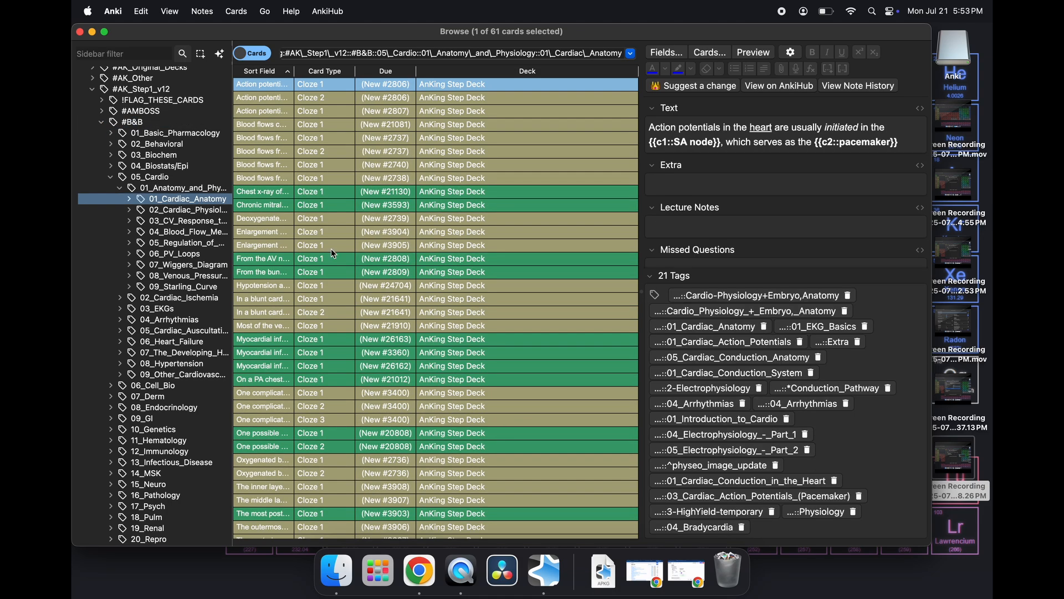
pyautogui.scroll(-10, 331, 248)
pyautogui.scroll(10, 331, 248)
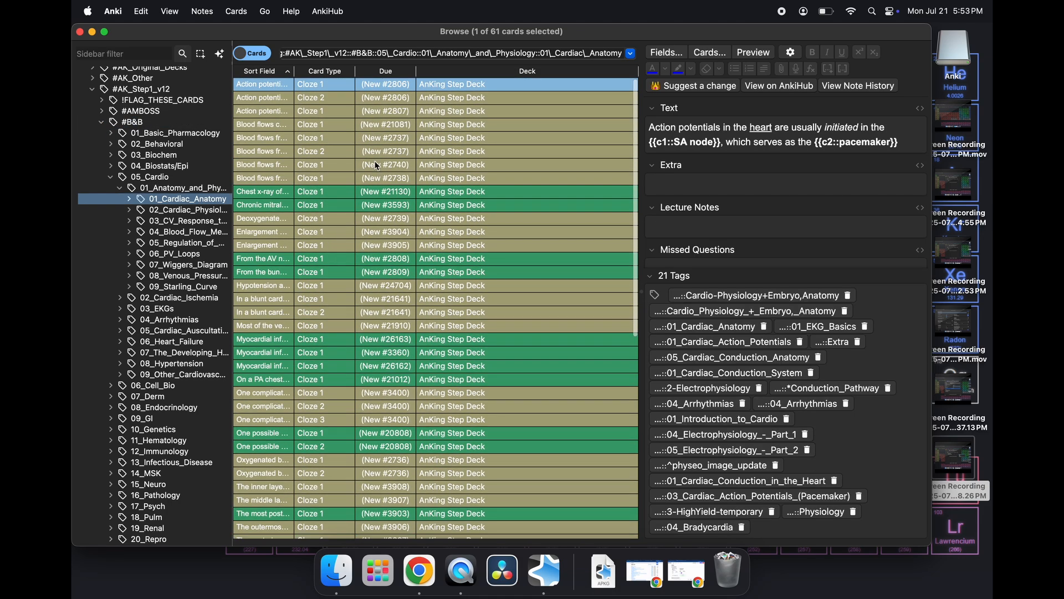
pyautogui.scroll(-1, 377, 230)
pyautogui.scroll(-1, 377, 230)
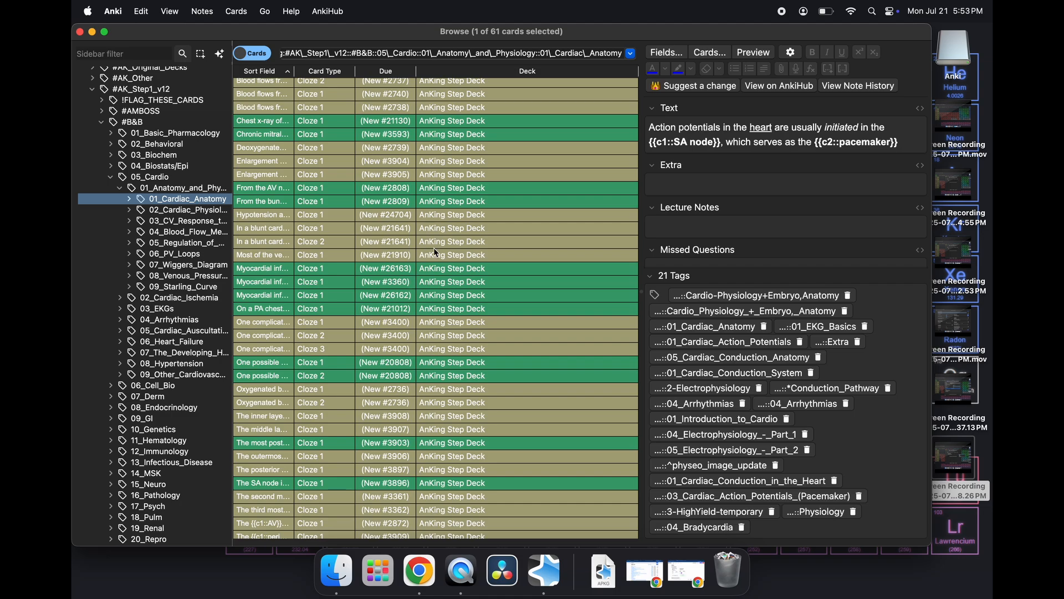
pyautogui.scroll(-5, 424, 298)
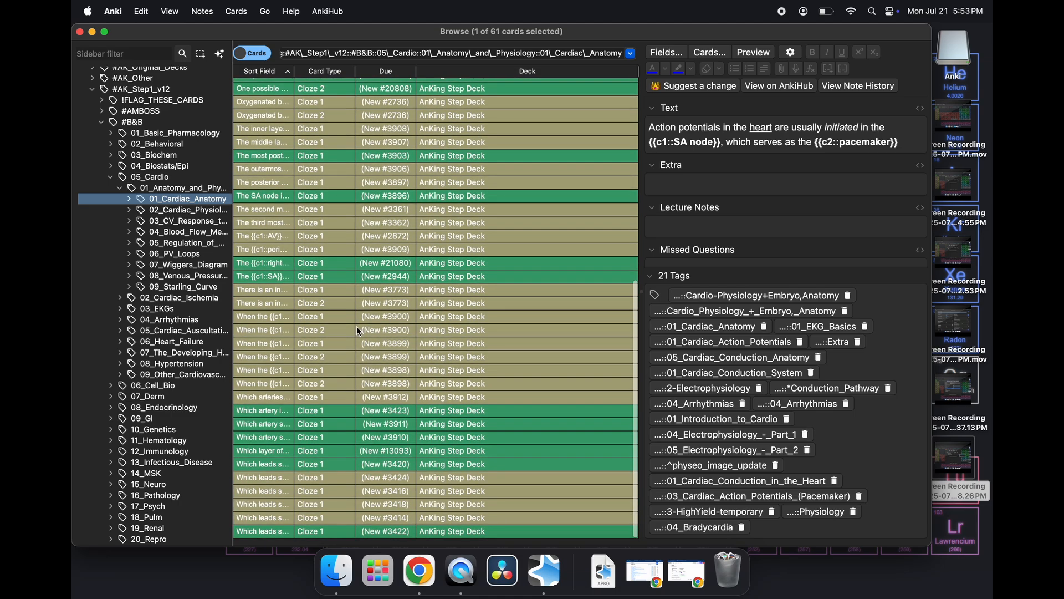
# Step: Review the cards of the 5-LowYield, 3-HighYield-temporary, 2-RelativelyHighYield and 1-HighYield subtags, ending on 1-HighYield
pyautogui.scroll(-15, 156, 351)
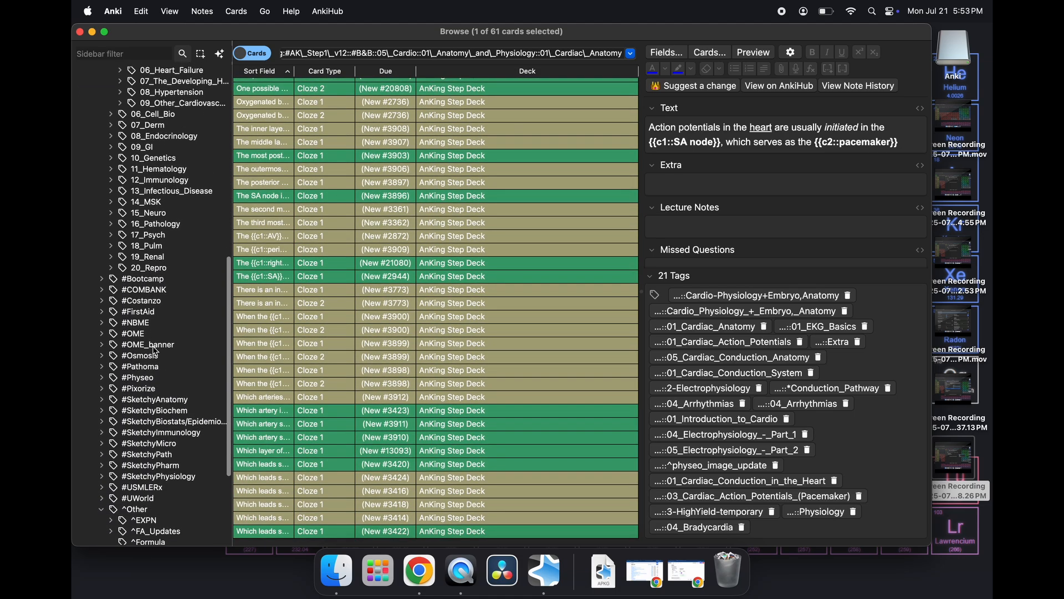
pyautogui.scroll(-3, 156, 350)
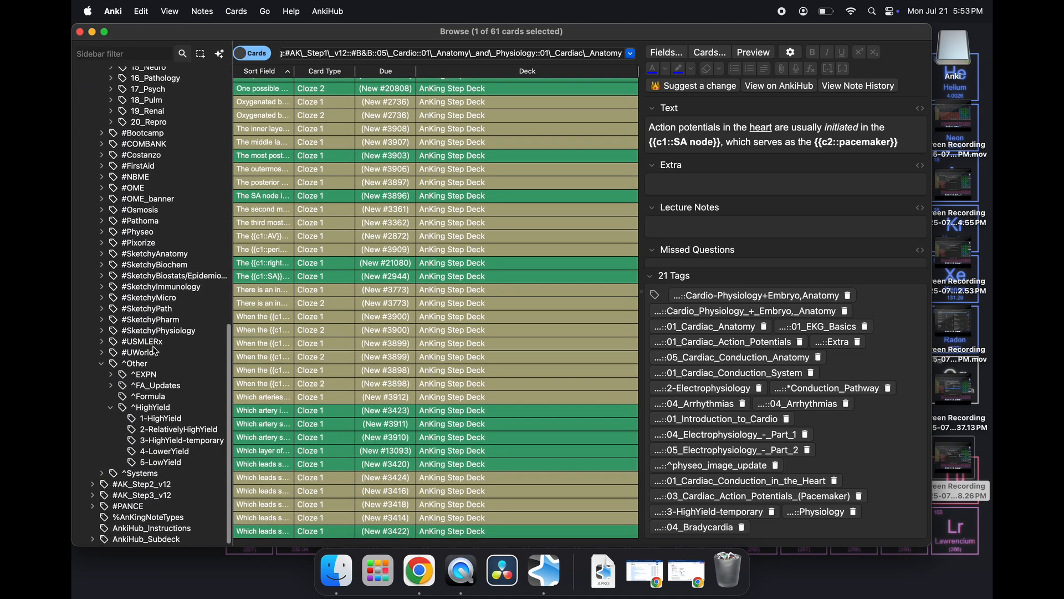
pyautogui.click(164, 464)
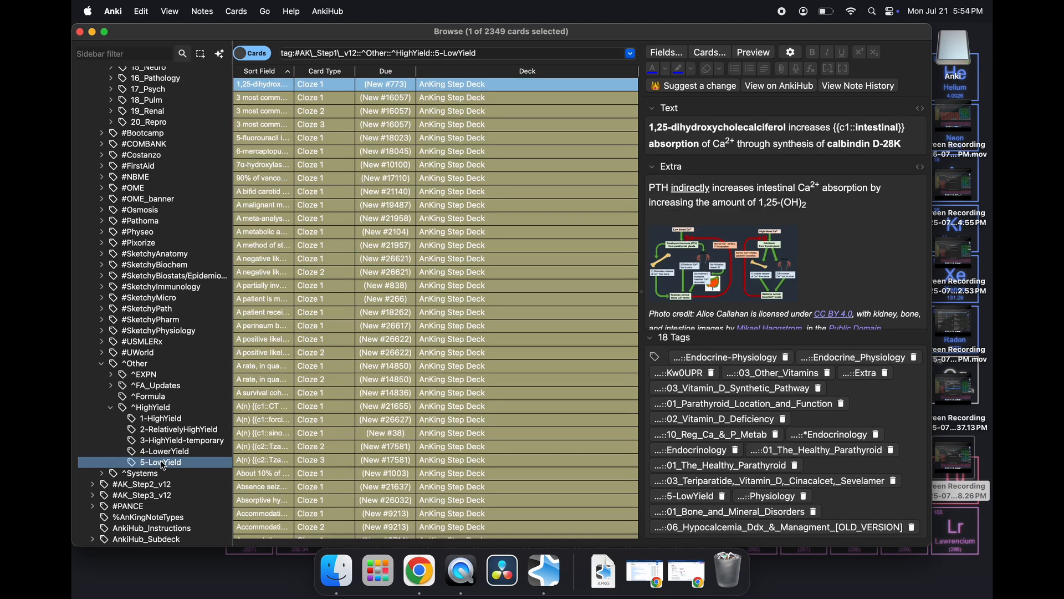
pyautogui.click(169, 430)
pyautogui.click(169, 440)
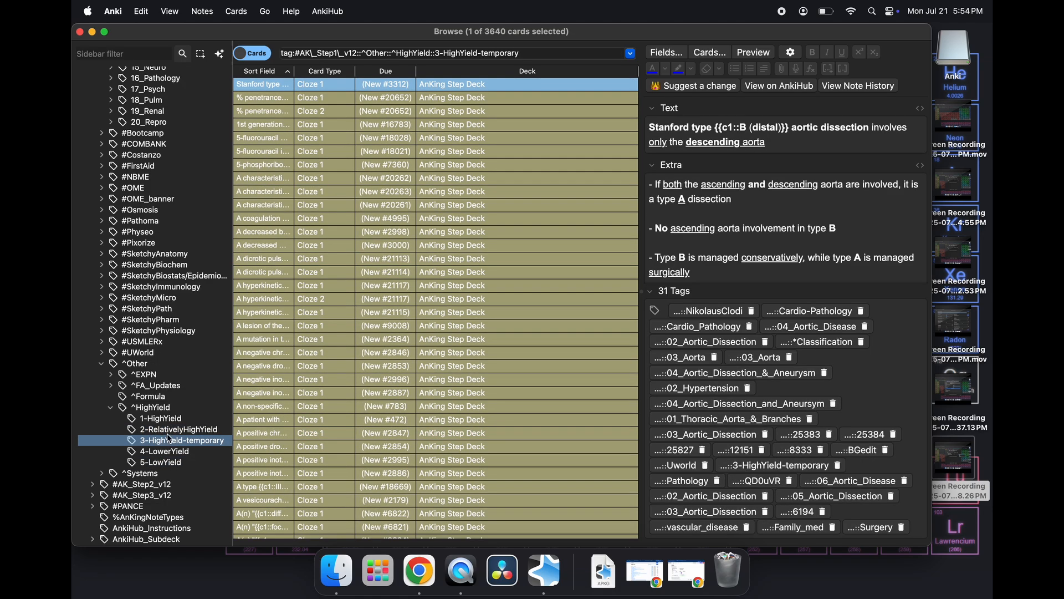
pyautogui.click(169, 430)
pyautogui.click(169, 419)
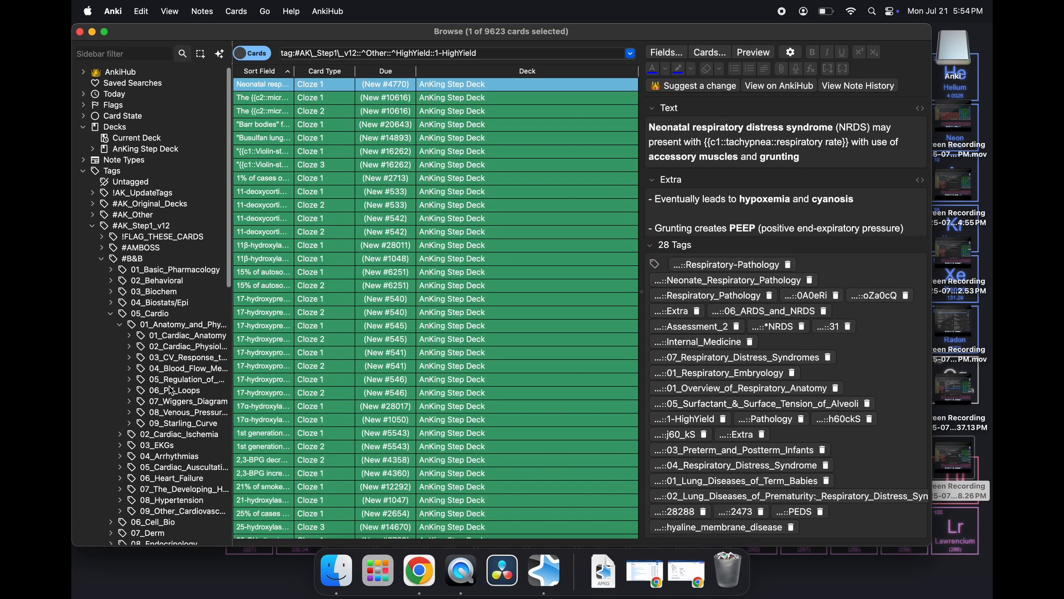
# Step: Return to the 01_Cardiac_Anatomy cards and inspect the tags of the green-flagged mitral stenosis and chest x-ray cards
pyautogui.click(184, 337)
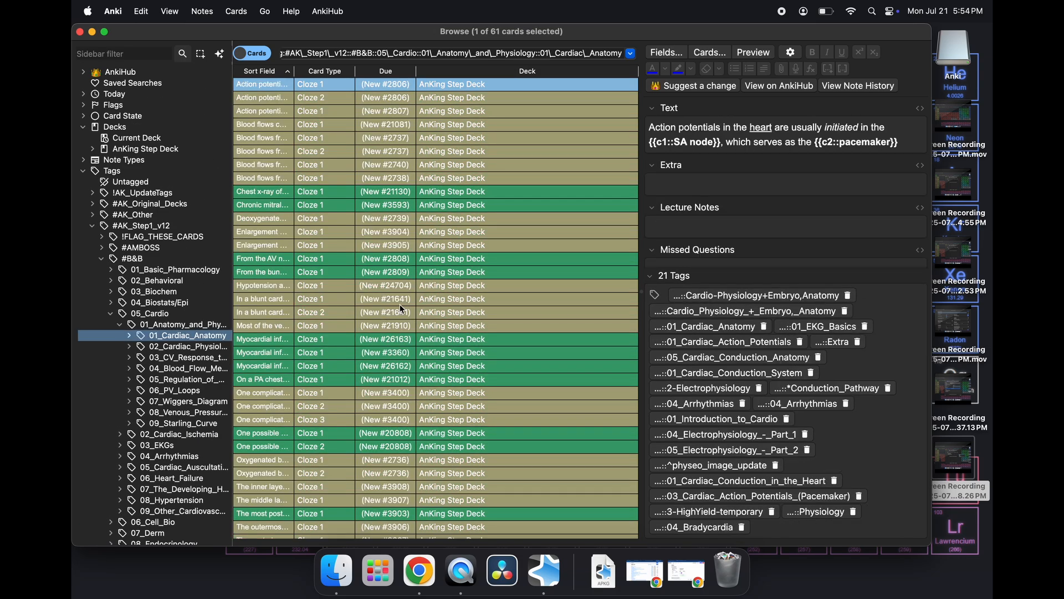
pyautogui.click(406, 141)
pyautogui.click(405, 205)
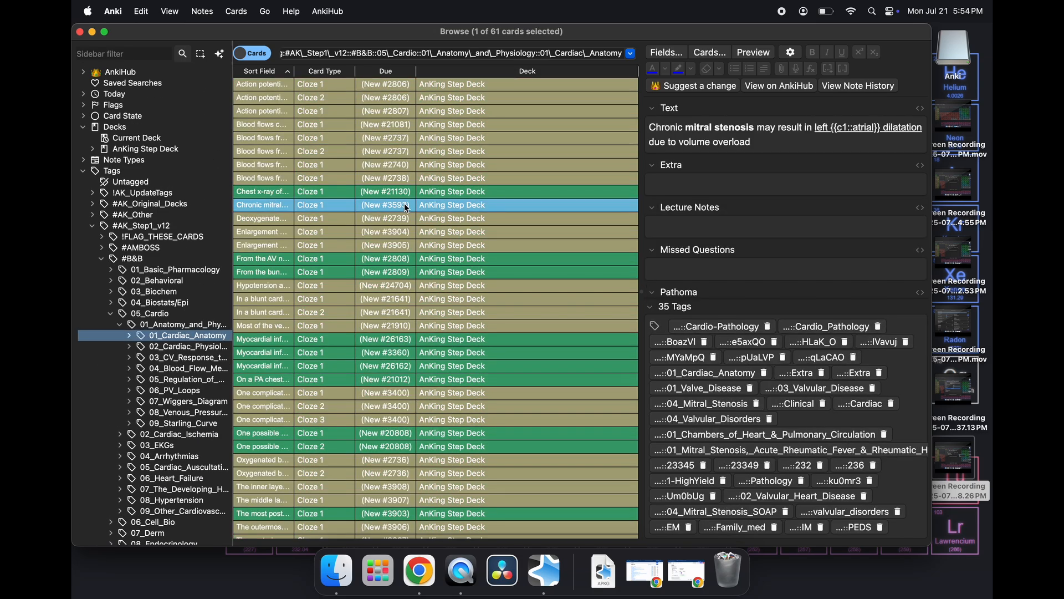
pyautogui.click(397, 193)
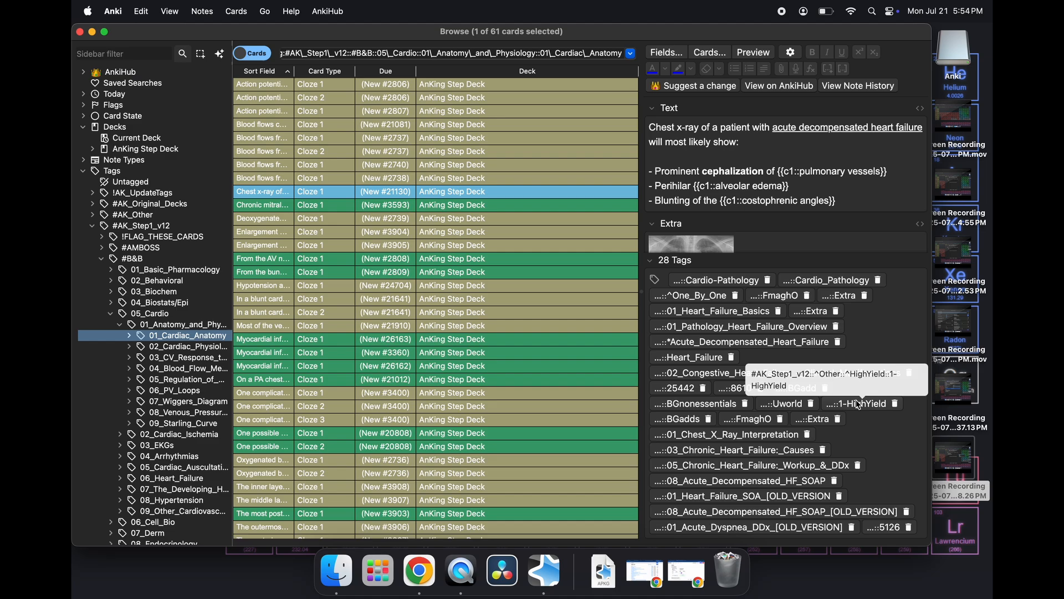
# Step: Collapse the chest x-ray card's tag list and look through its resource fields, including Sketchy
pyautogui.click(652, 260)
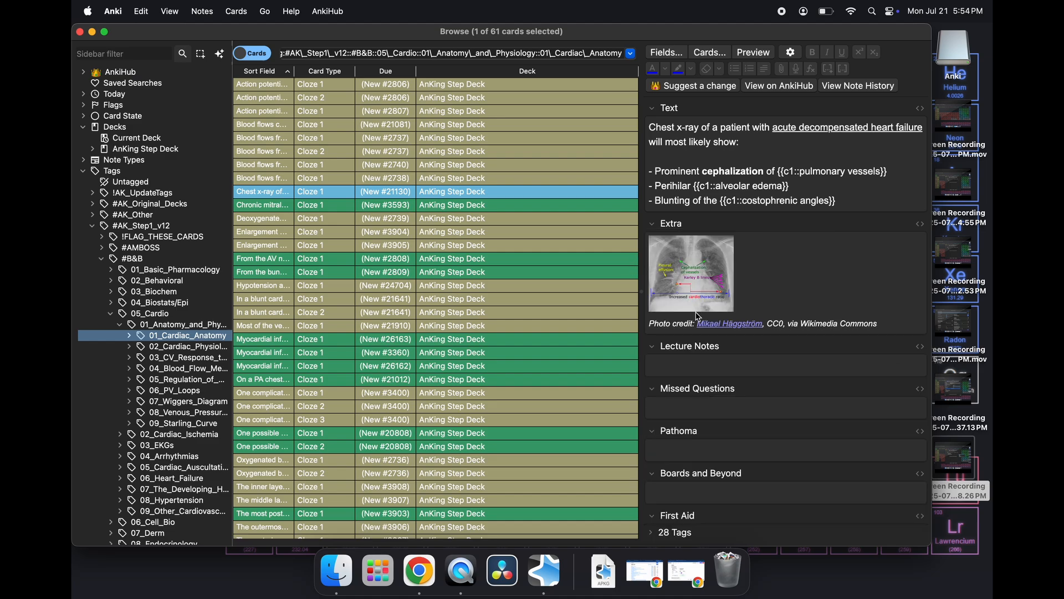
pyautogui.scroll(-10, 720, 331)
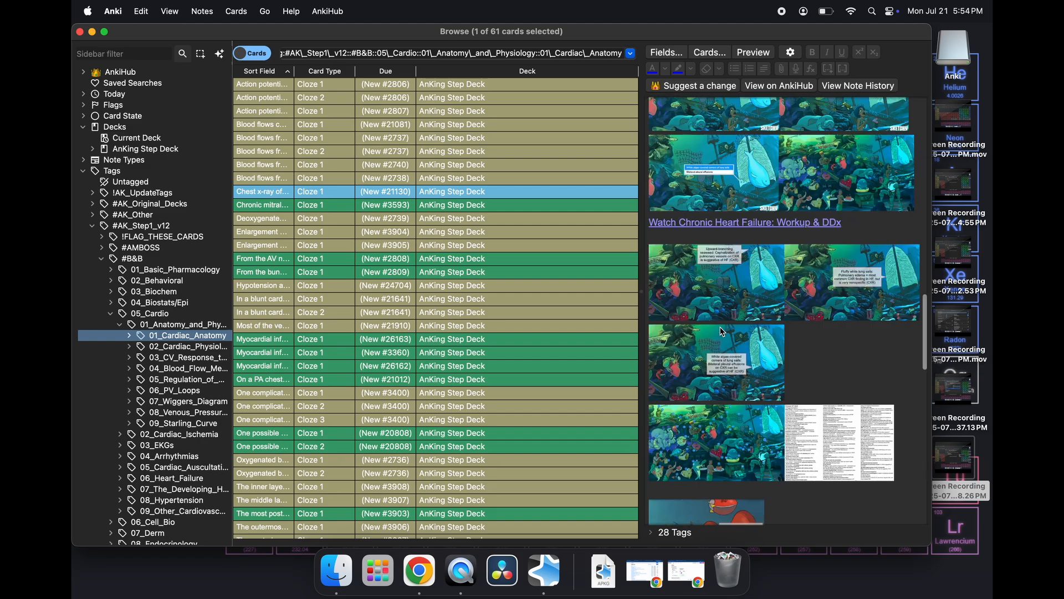
pyautogui.scroll(-10, 720, 331)
pyautogui.scroll(-3, 155, 292)
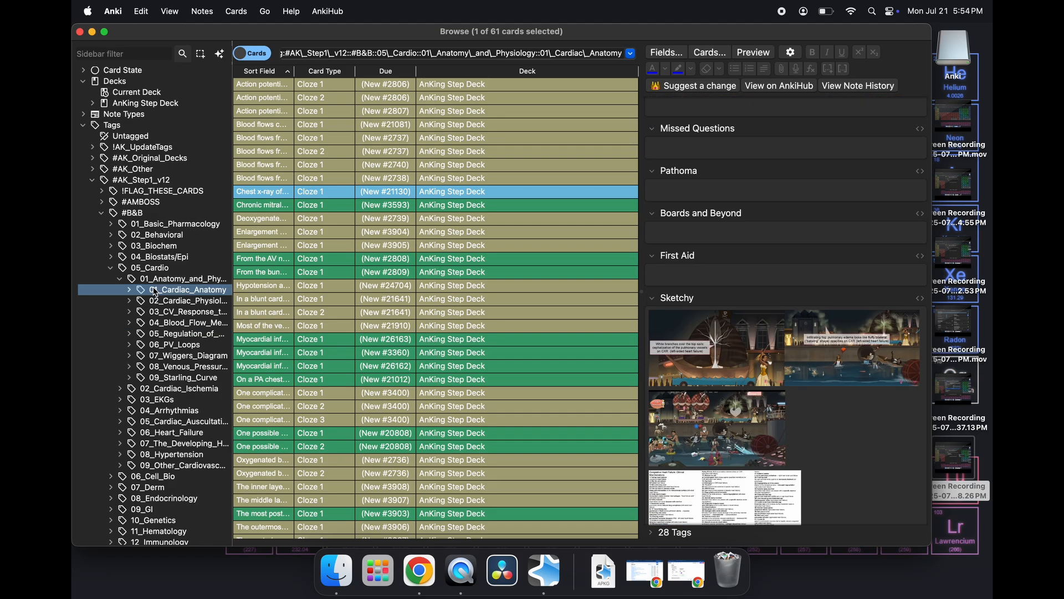
# Step: Collapse 05_Cardio and #B&B, and look at the 01_Cell_Trafficking cards under #Bootcamp Biochemistry, 01_Cell_Biology
pyautogui.click(111, 270)
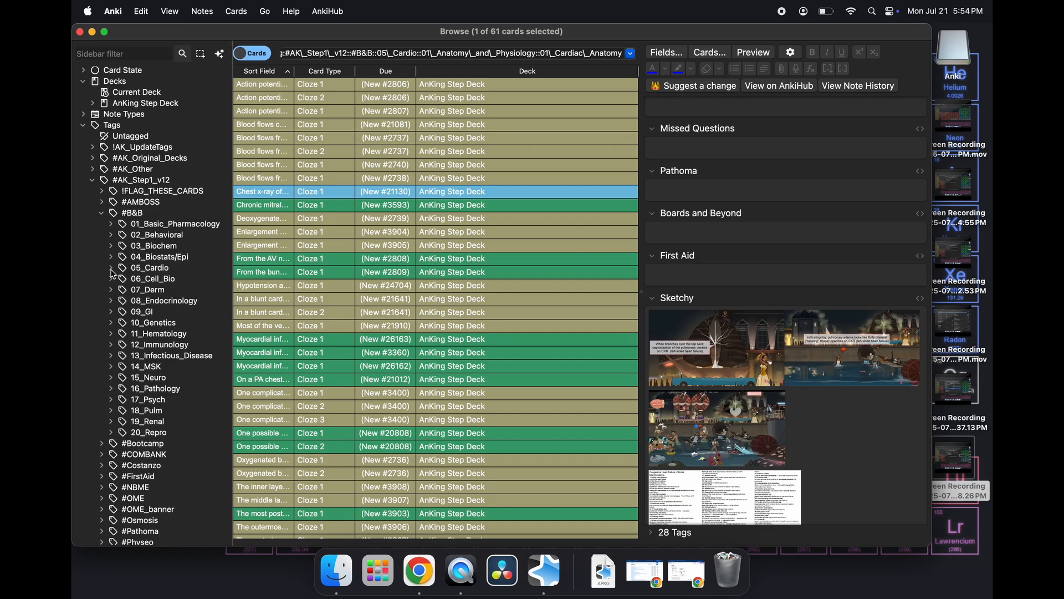
pyautogui.click(104, 218)
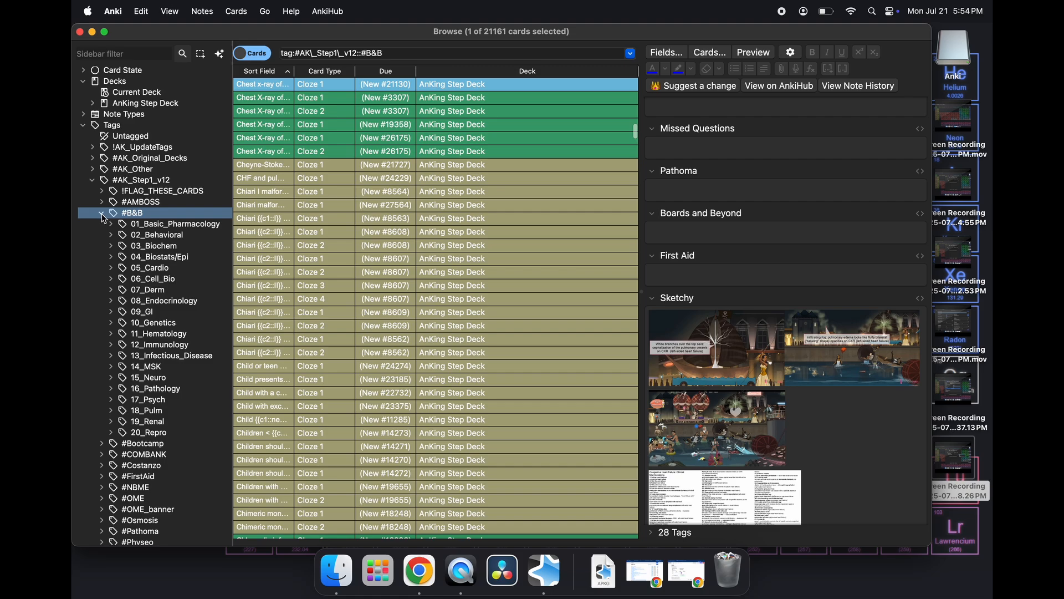
pyautogui.click(103, 215)
pyautogui.click(103, 225)
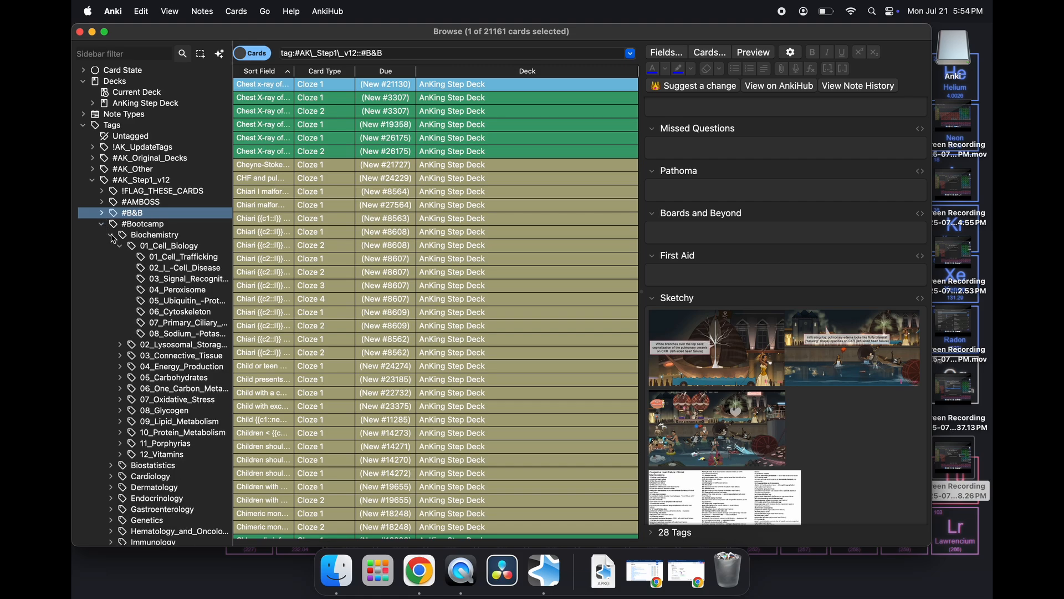
pyautogui.click(155, 258)
pyautogui.moveTo(343, 112); pyautogui.dragTo(341, 165)
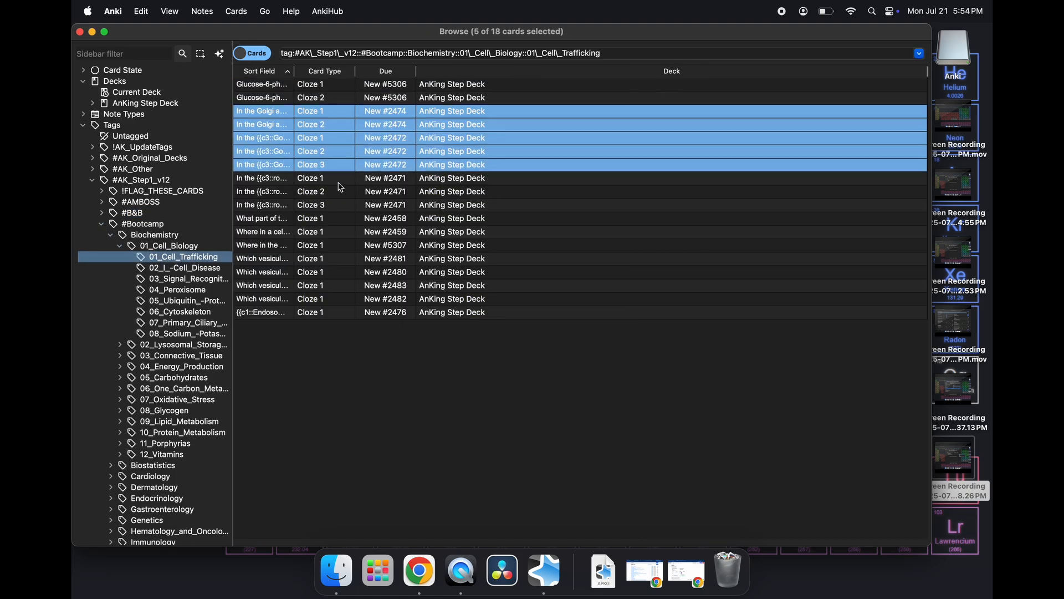
pyautogui.moveTo(339, 183); pyautogui.dragTo(339, 245)
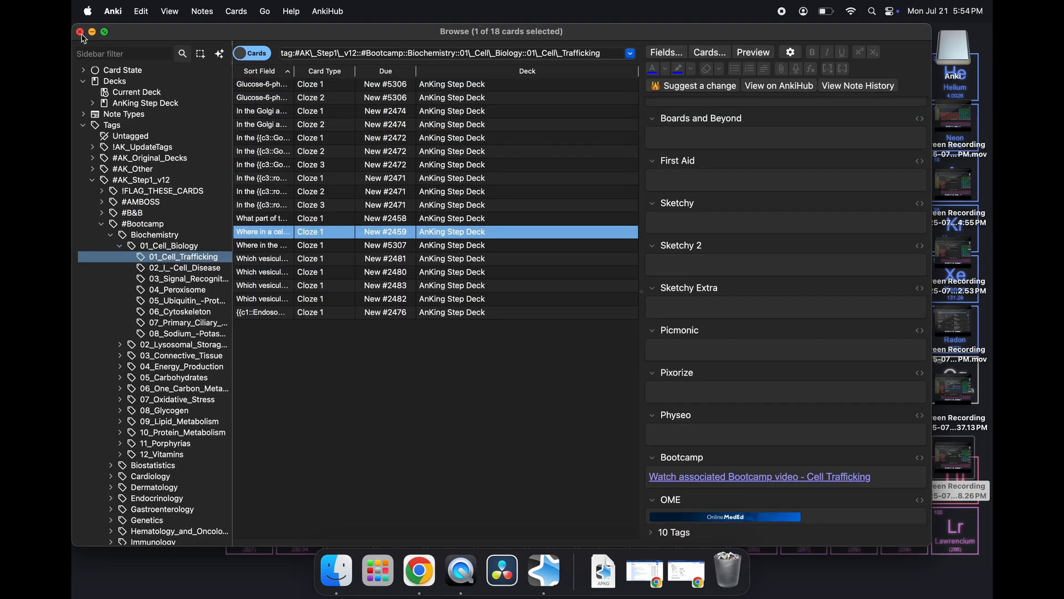
# Step: Close the card browser and open the AnKing Step Deck in an enlarged main window
pyautogui.click(80, 32)
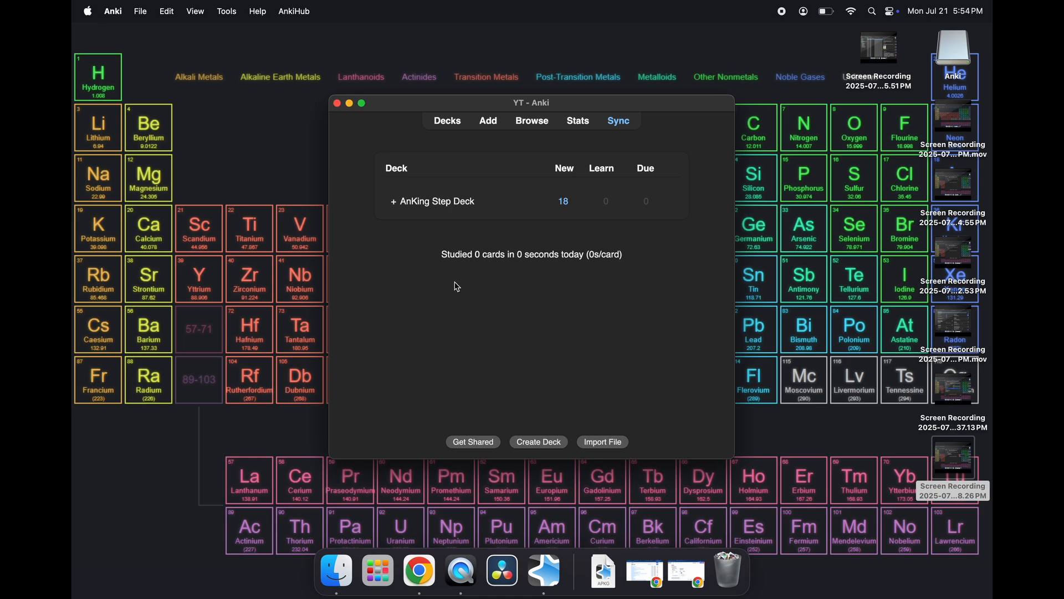
pyautogui.moveTo(732, 457); pyautogui.dragTo(861, 532)
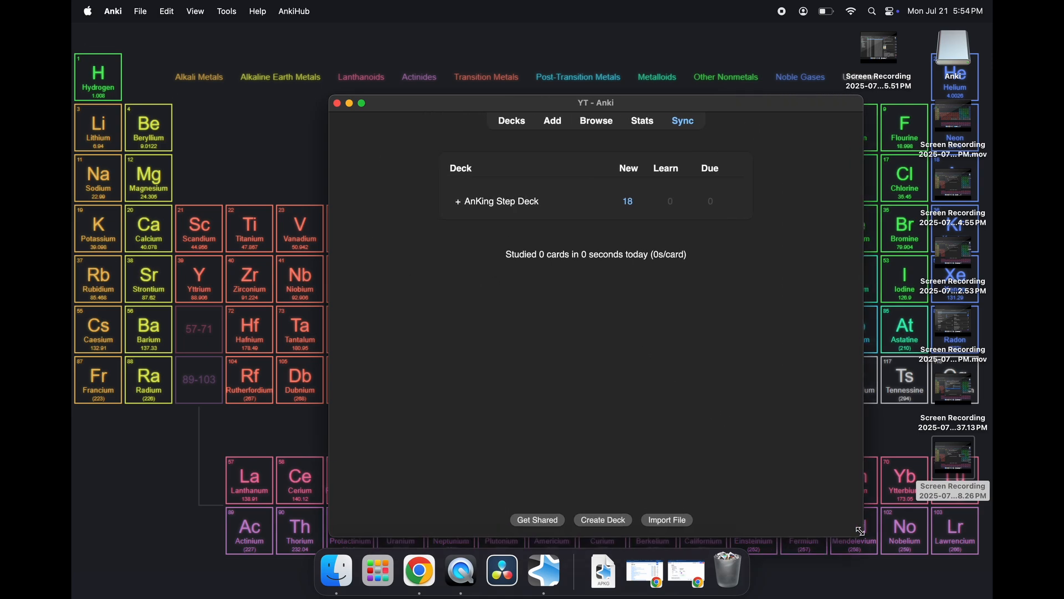
pyautogui.moveTo(332, 98); pyautogui.dragTo(191, 32)
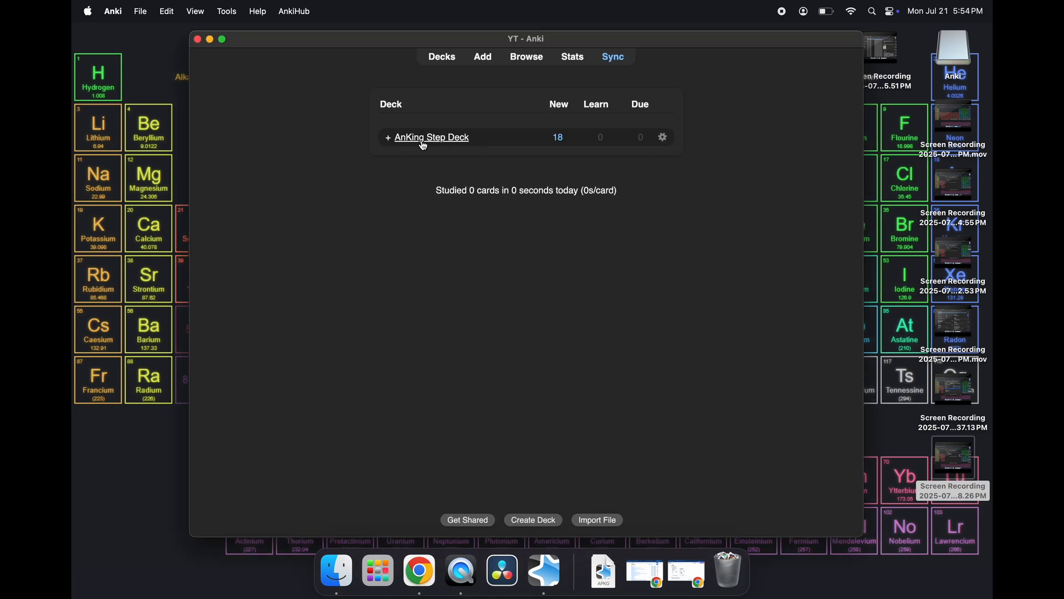
pyautogui.click(425, 145)
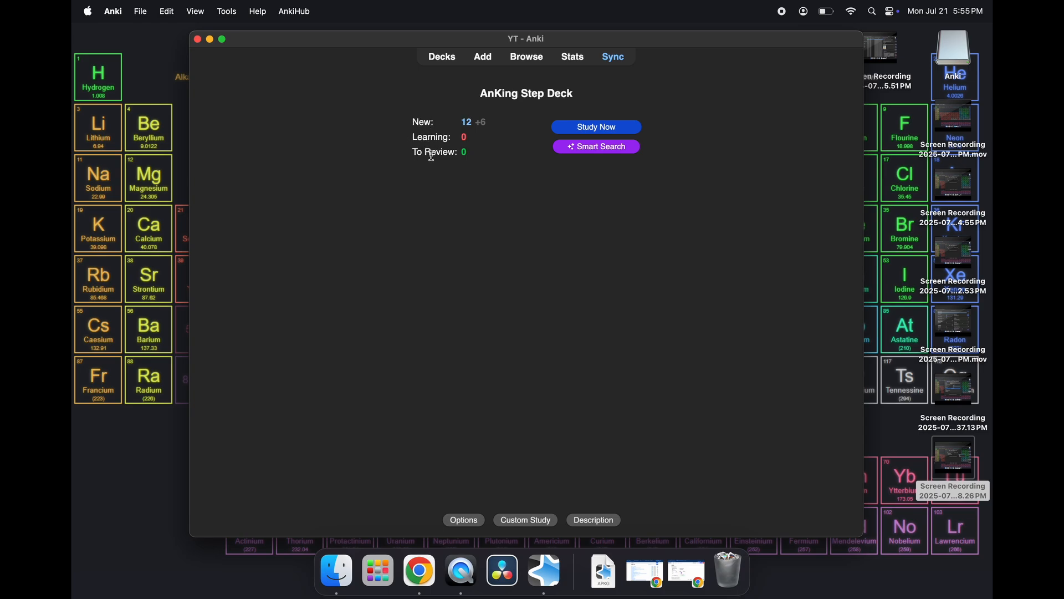
pyautogui.moveTo(476, 120); pyautogui.dragTo(491, 128)
pyautogui.click(491, 128)
pyautogui.doubleClick(466, 122)
pyautogui.moveTo(478, 122); pyautogui.dragTo(494, 122)
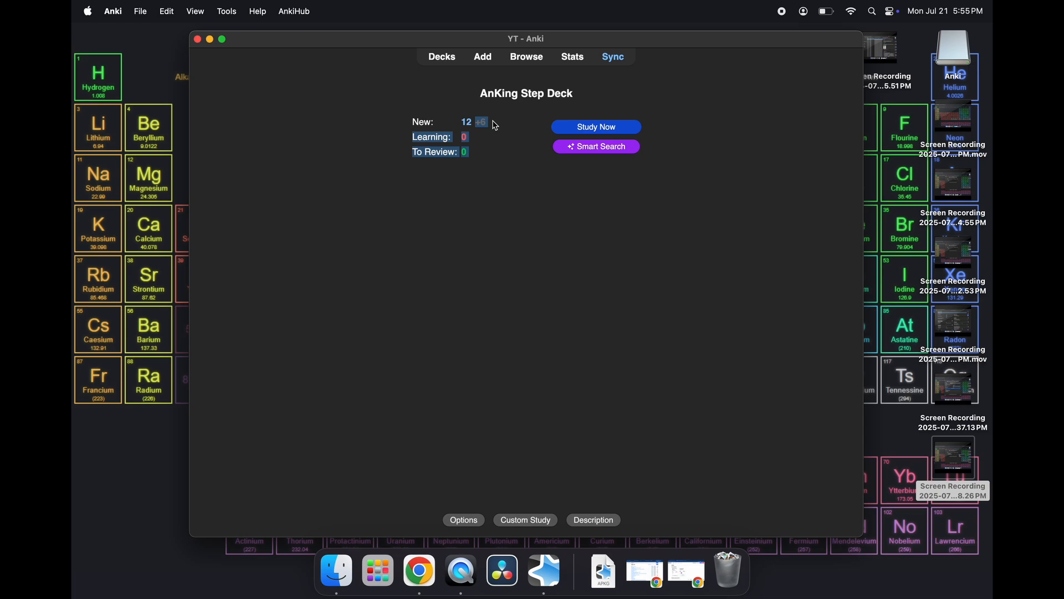
pyautogui.click(487, 122)
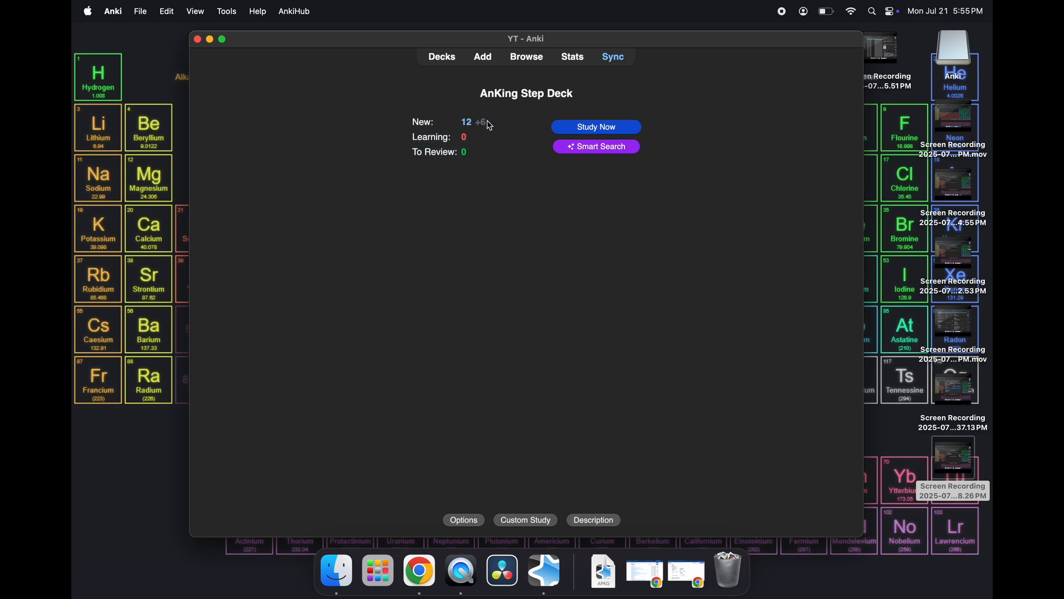
# Step: Start studying the AnKing Step Deck, reveal the answer to the secretory protein synthesis card and look through it
pyautogui.click(561, 127)
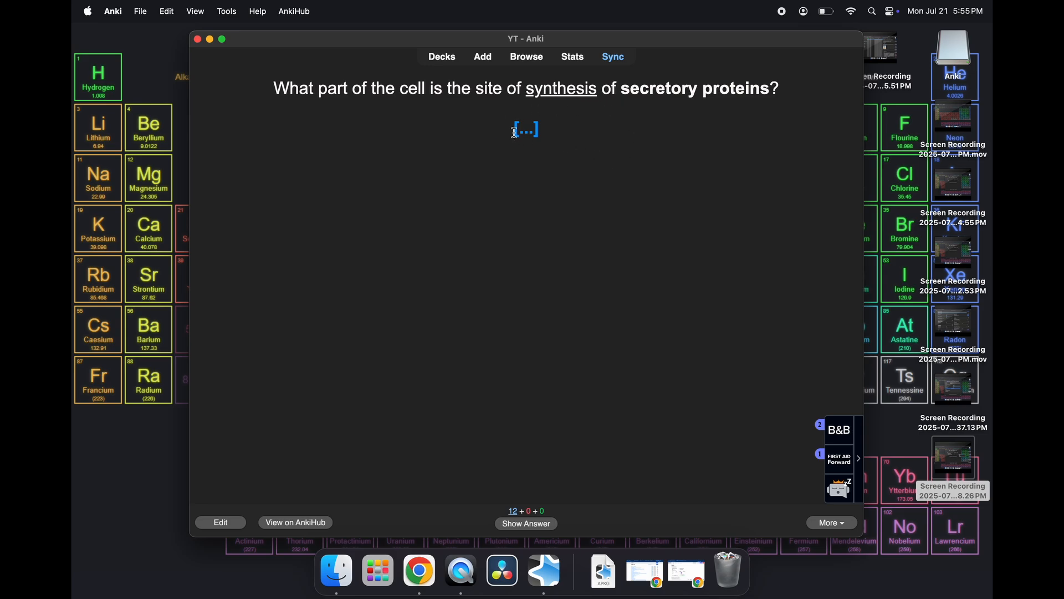
pyautogui.press('space')
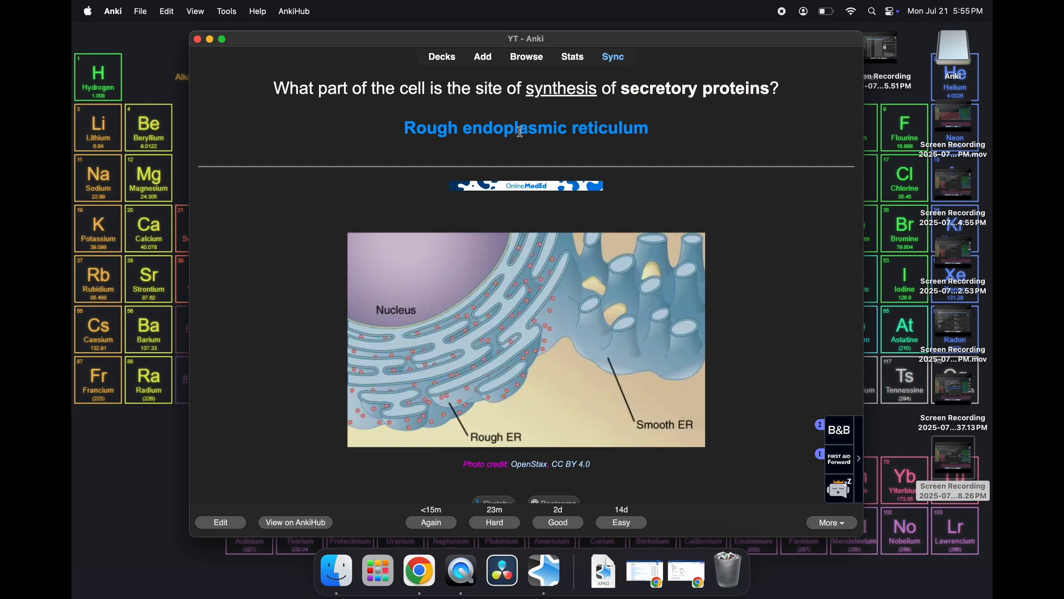
pyautogui.scroll(-2, 552, 198)
pyautogui.scroll(2, 552, 199)
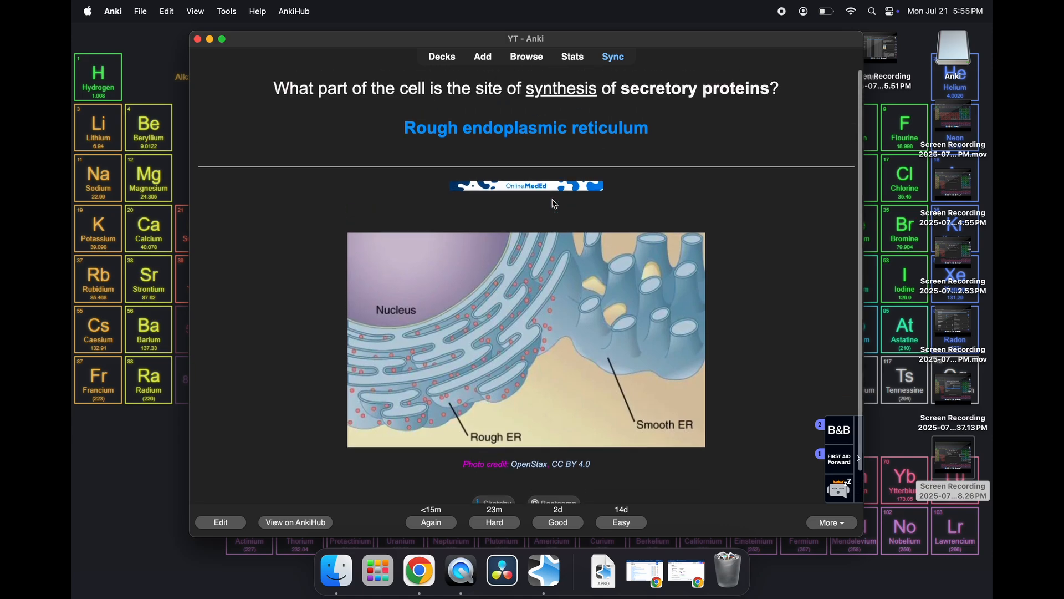
pyautogui.scroll(-2, 416, 488)
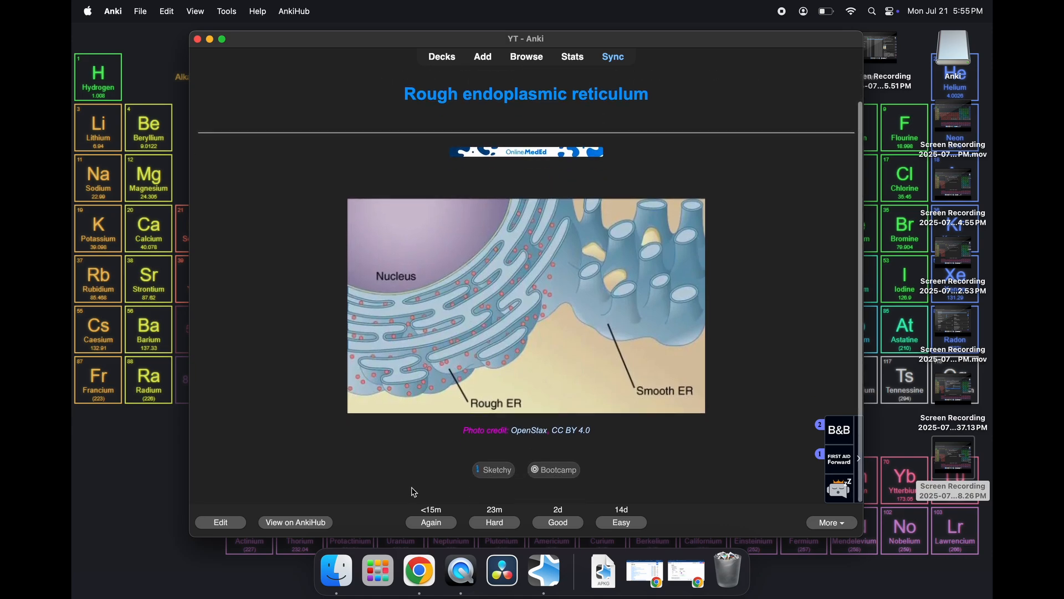
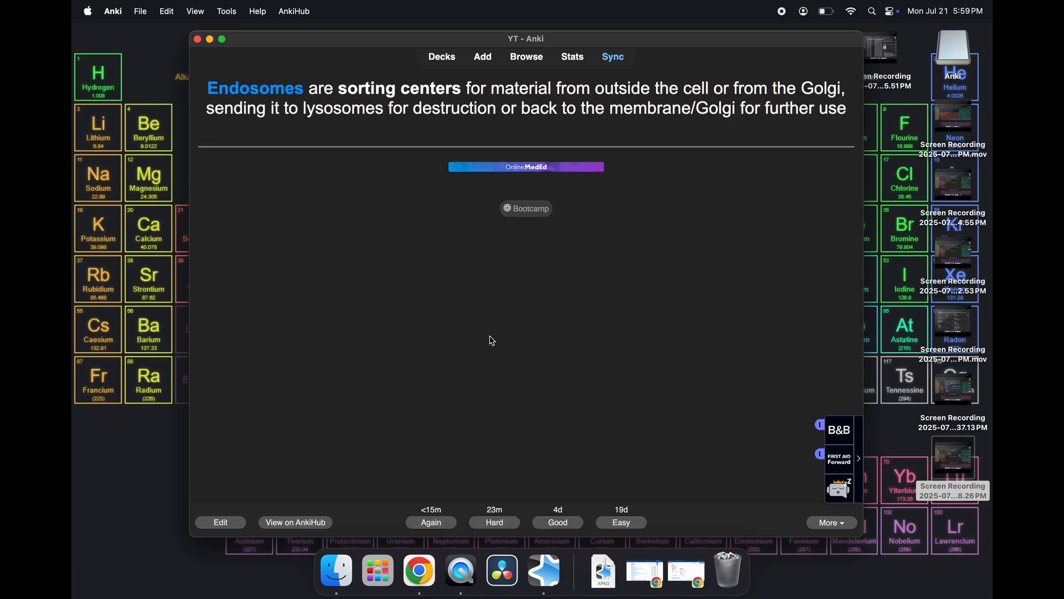
# Step: Rate the Endosomes card Again, reveal and rate the following card Good, and reveal and rate the trans-Golgi and lysosomes card Again
pyautogui.press('1')
pyautogui.press('space')
pyautogui.press('3')
pyautogui.press('space')
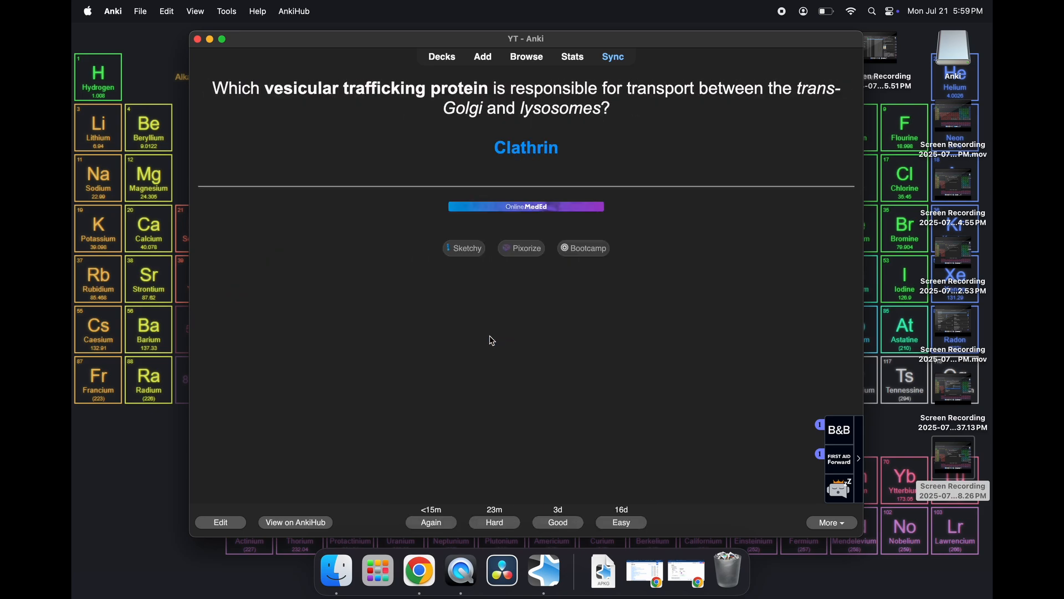
pyautogui.press('1')
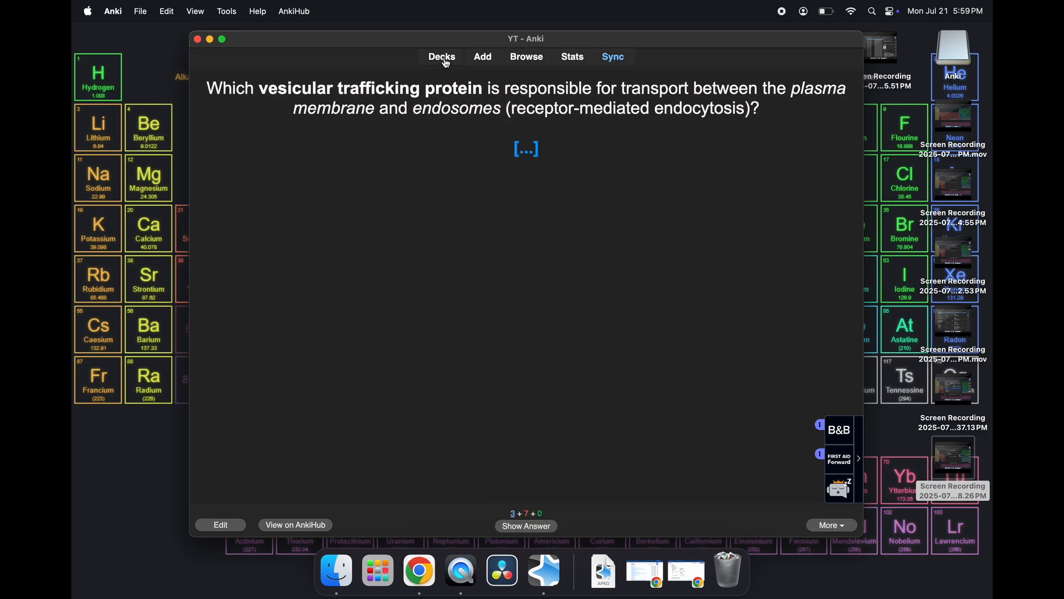
# Step: Check the AnKing Step Deck's card counts in the deck list and on its overview, briefly reopening the study session
pyautogui.click(447, 58)
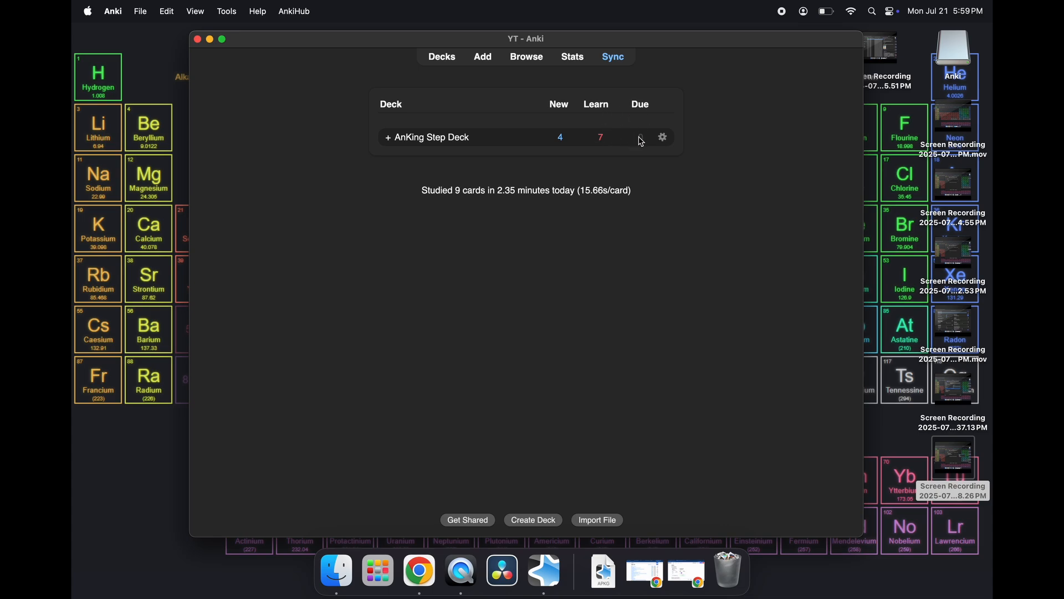
pyautogui.click(449, 139)
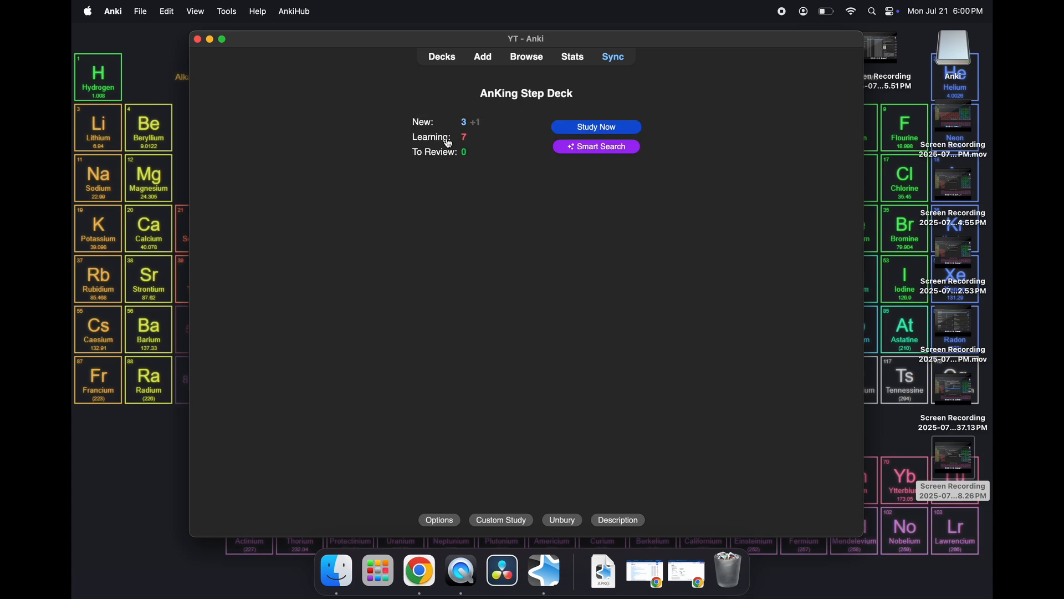
pyautogui.click(561, 129)
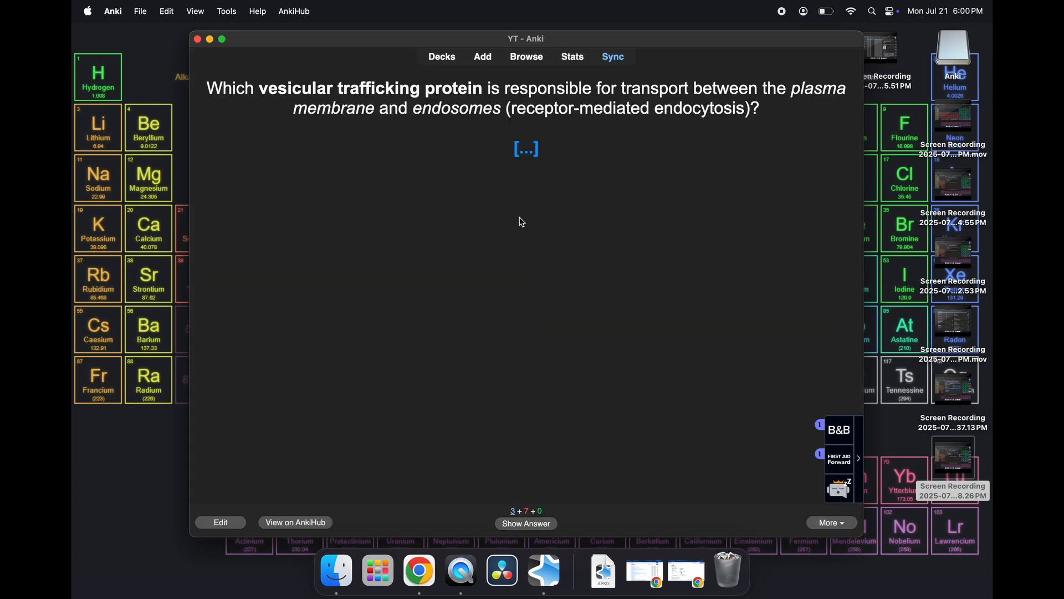
pyautogui.click(435, 56)
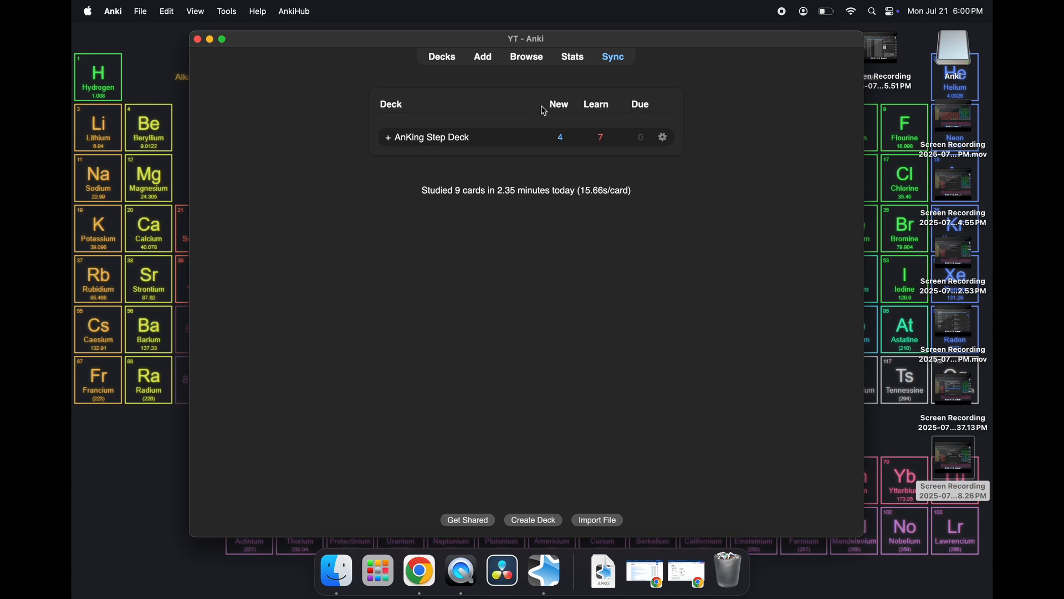
# Step: Resume studying the AnKing Step Deck, reveal the answer to the receptor-mediated endocytosis card and rate it Good
pyautogui.click(450, 138)
pyautogui.press('s')
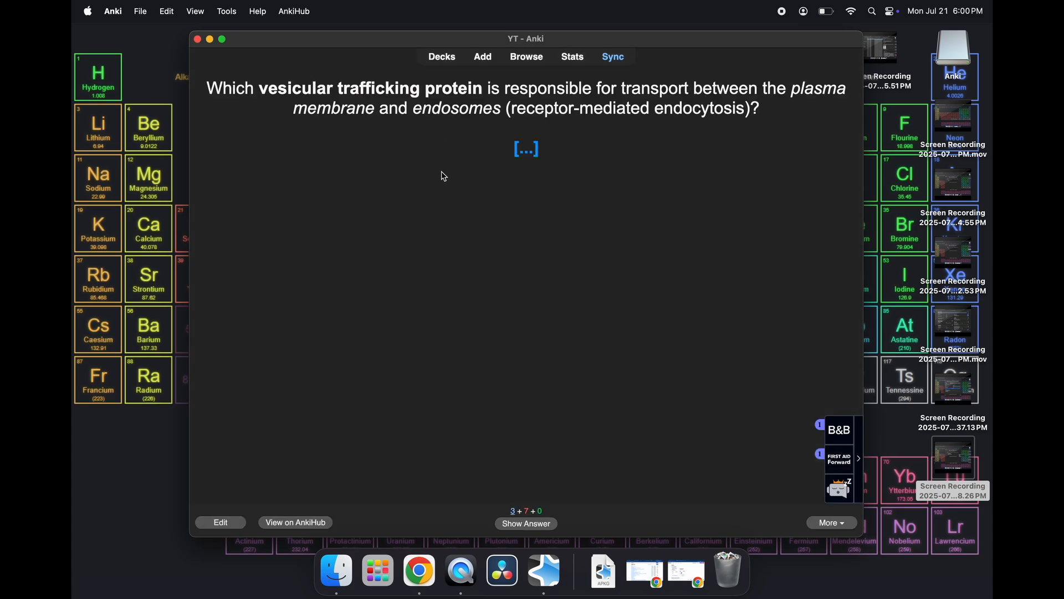
pyautogui.press('space')
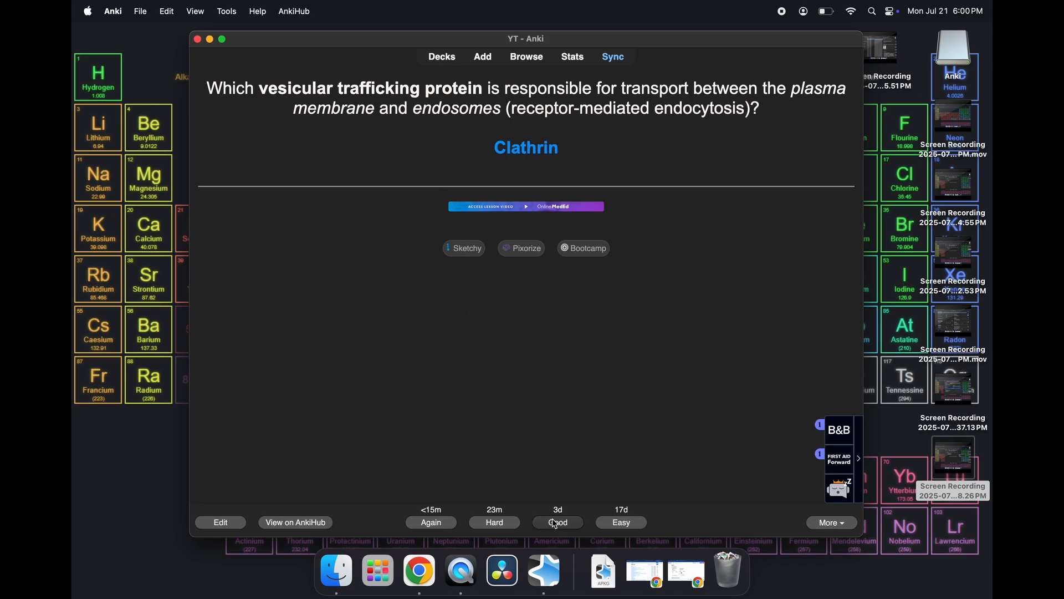
pyautogui.click(556, 523)
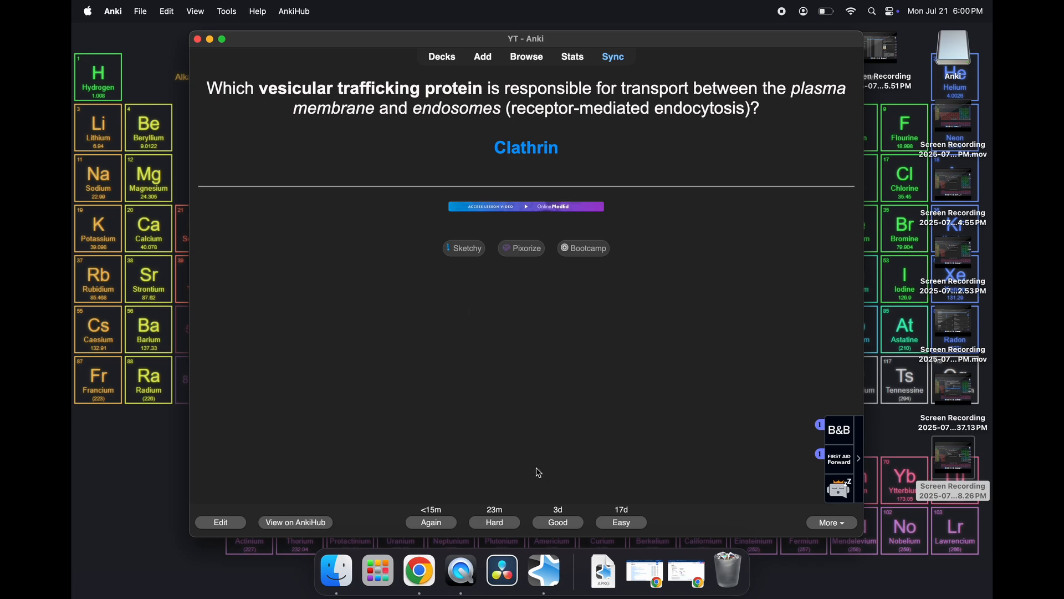
# Step: Return to the deck list and view the AnKing Step Deck's overview once more
pyautogui.click(442, 58)
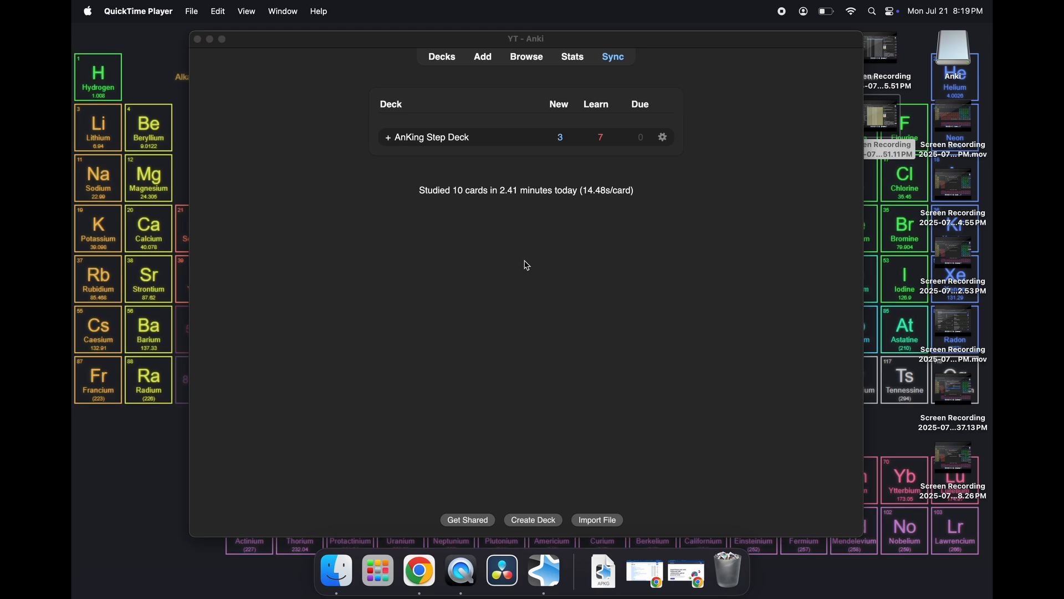
pyautogui.click(437, 140)
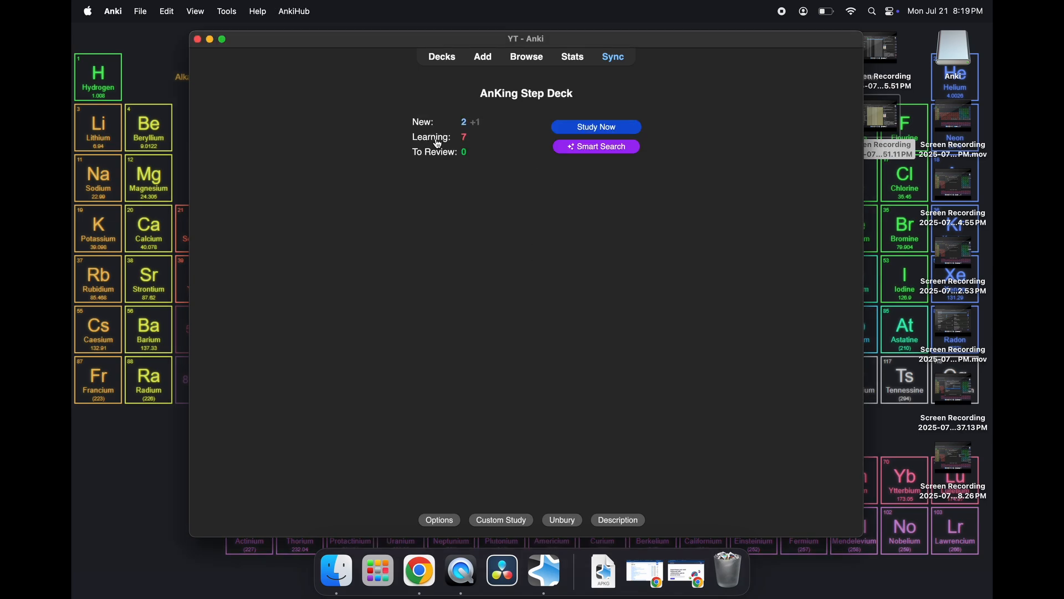
pyautogui.click(443, 64)
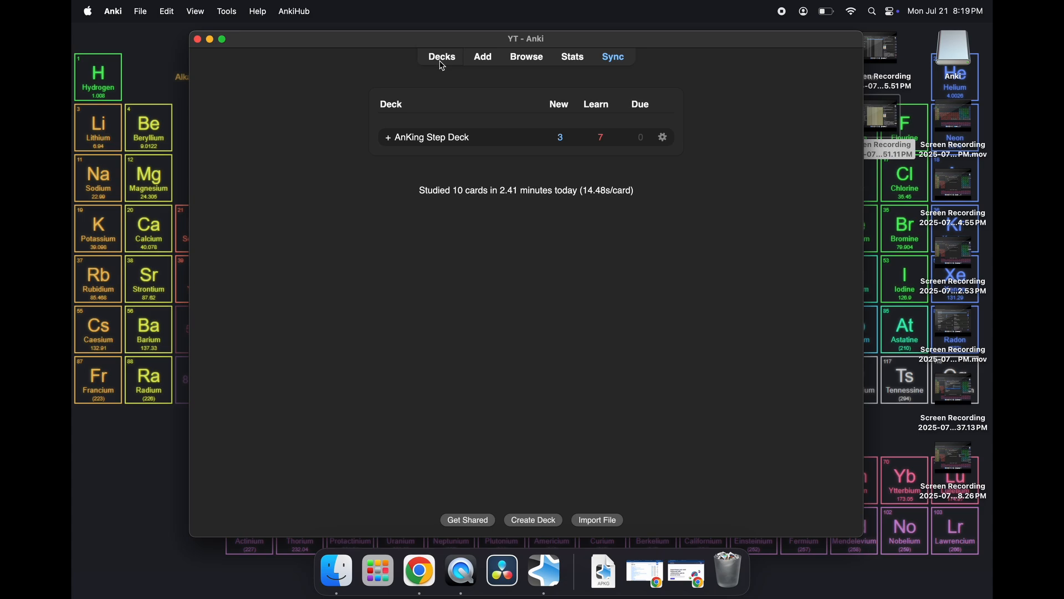
pyautogui.click(229, 12)
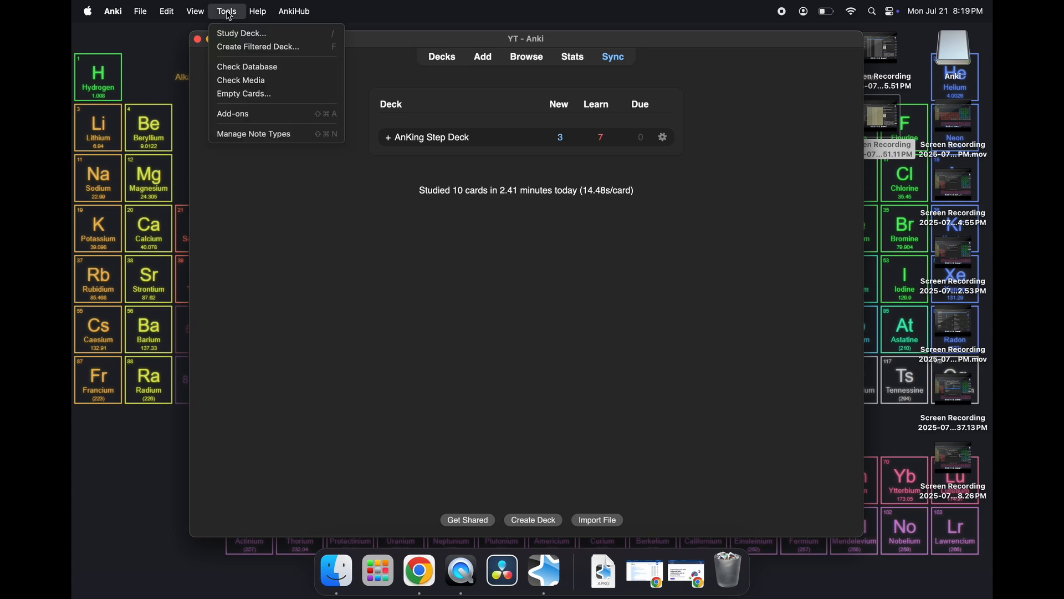
pyautogui.click(250, 113)
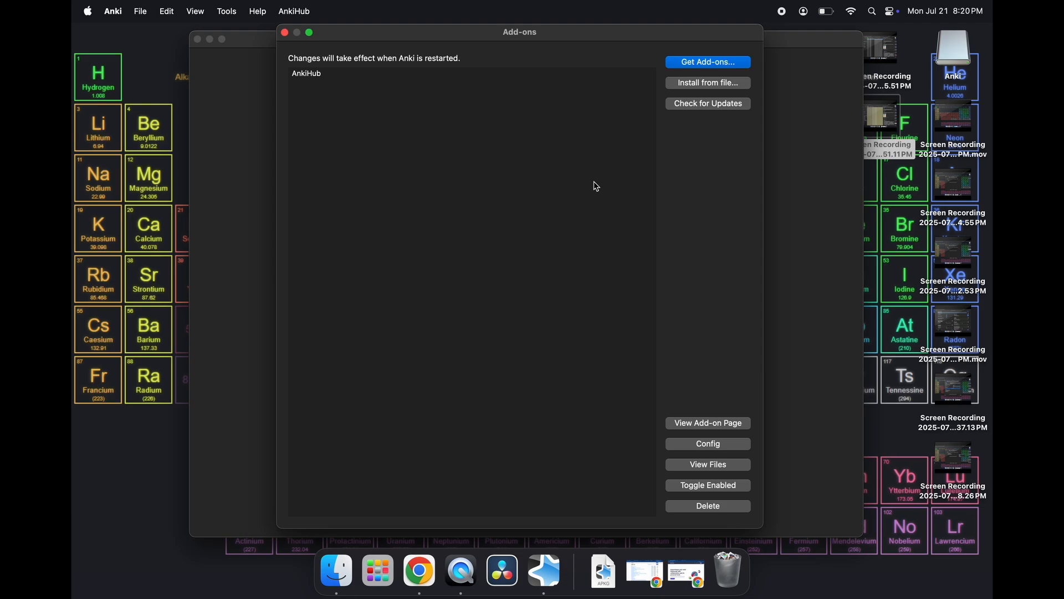
pyautogui.click(681, 66)
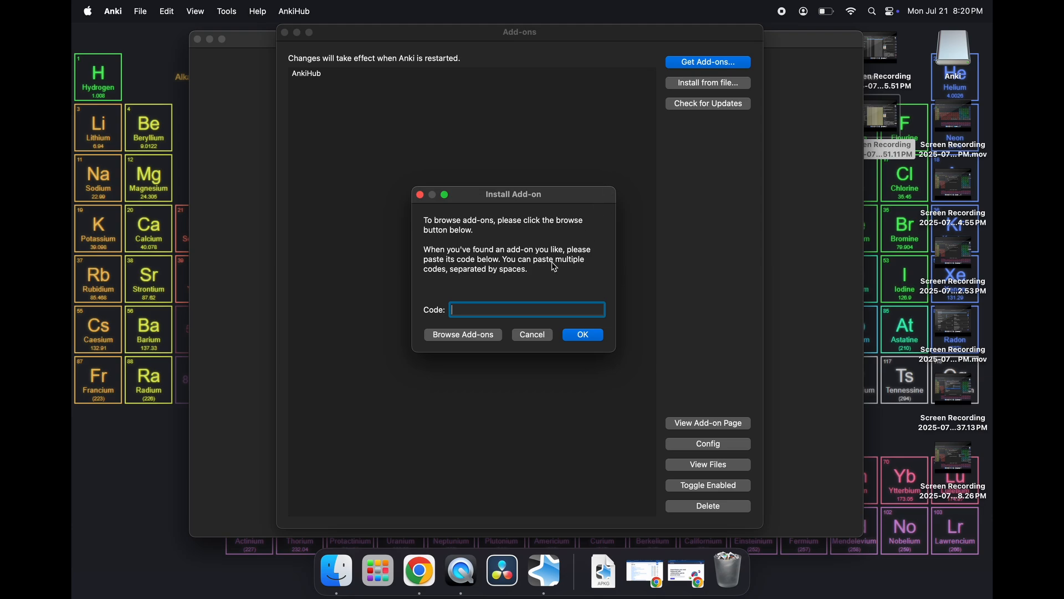
pyautogui.click(531, 337)
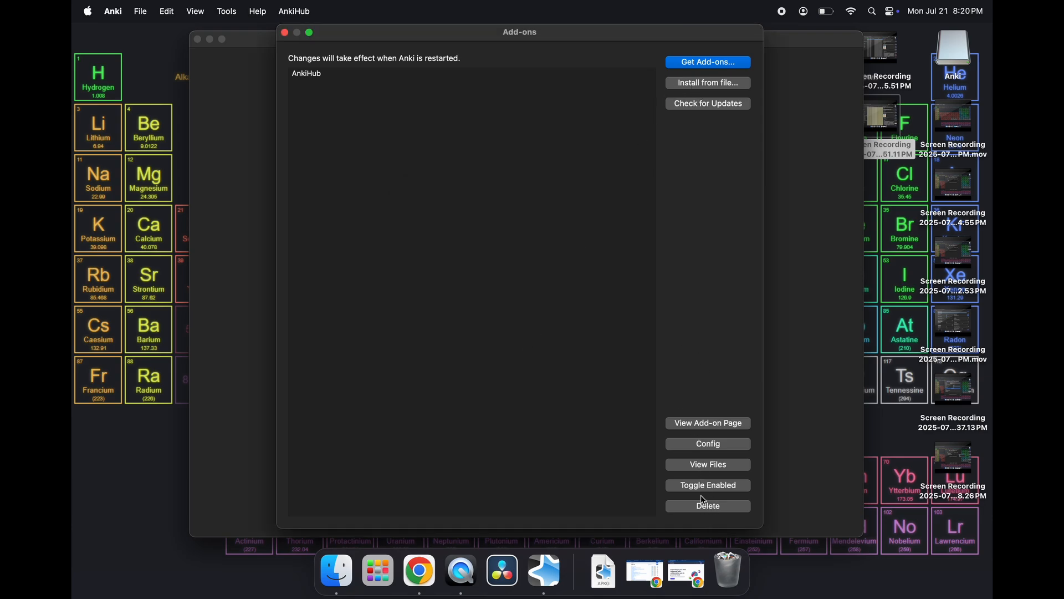
pyautogui.click(285, 32)
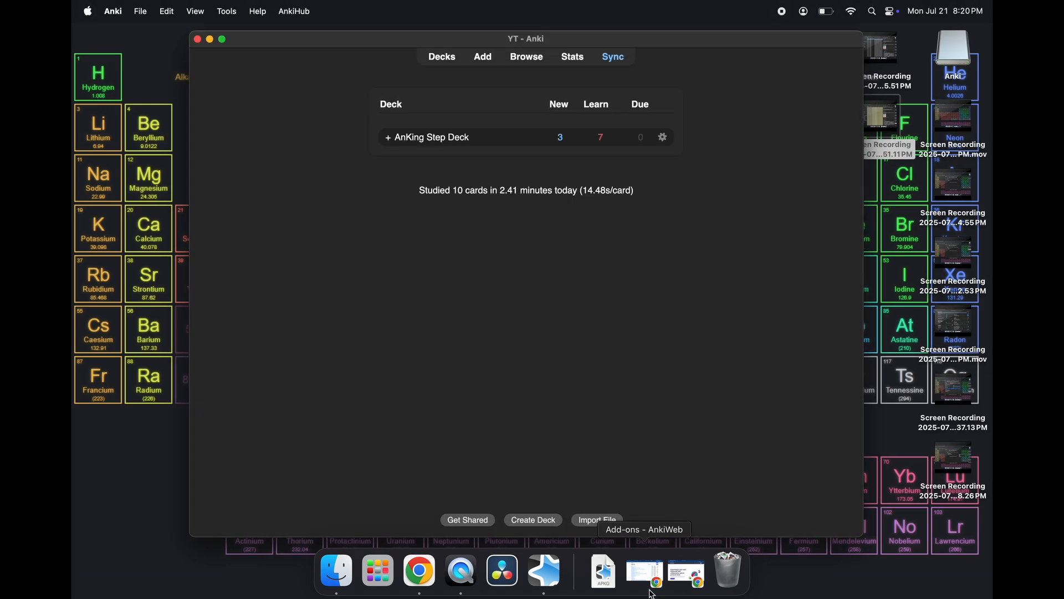
# Step: Switch to Chrome and look over the add-on notes in the Anki 101 YT Google Docs document
pyautogui.click(687, 577)
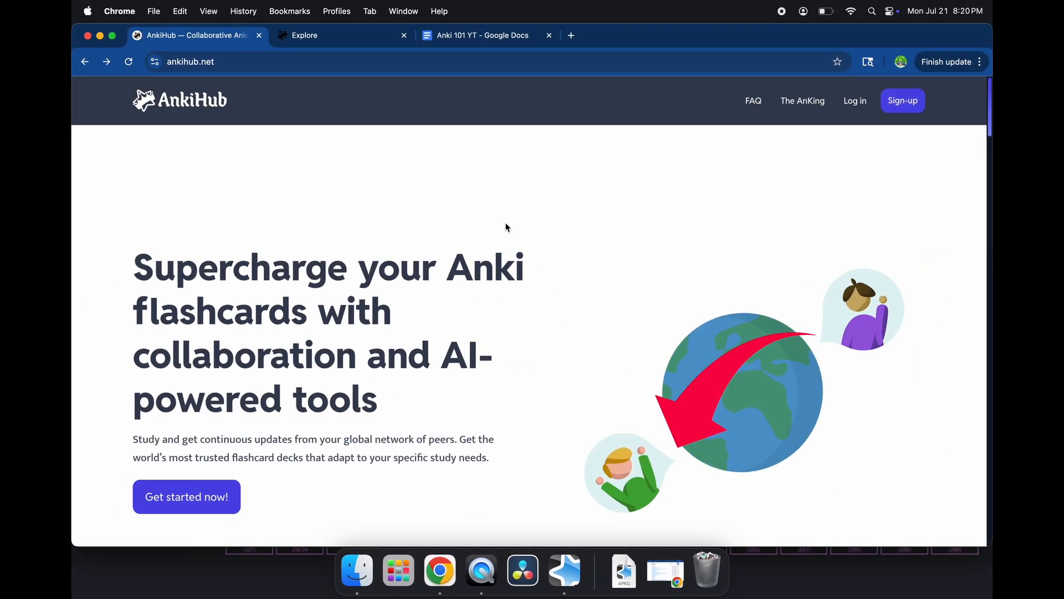
pyautogui.click(463, 43)
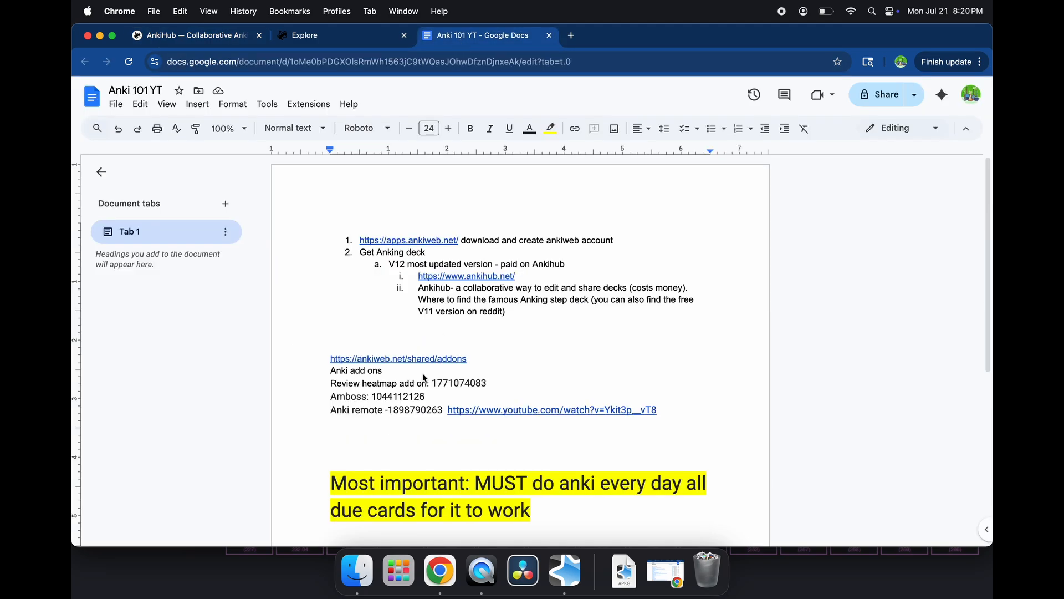
pyautogui.scroll(-2, 420, 279)
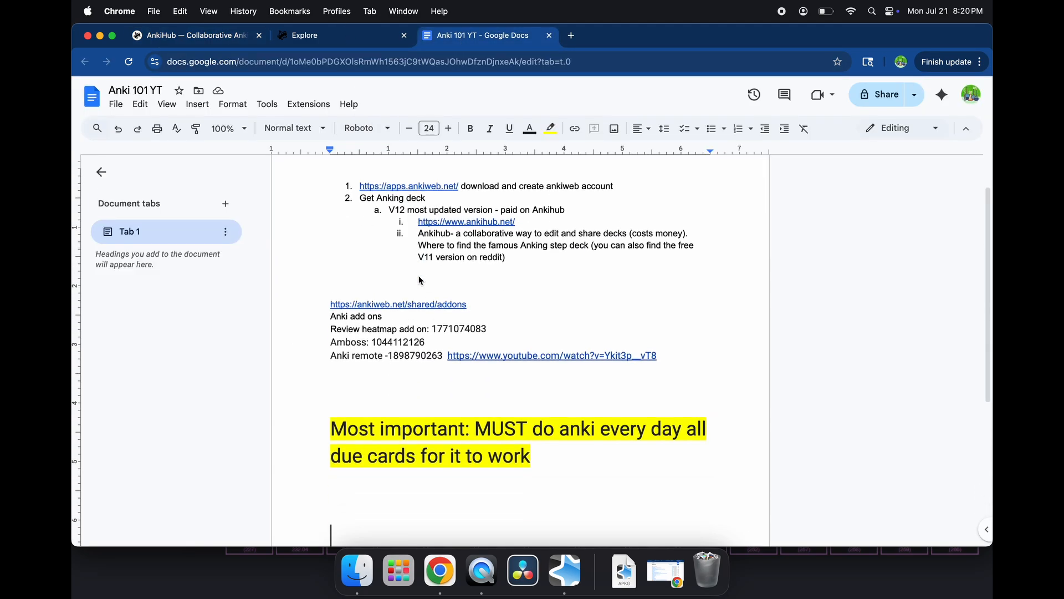
pyautogui.scroll(2, 439, 356)
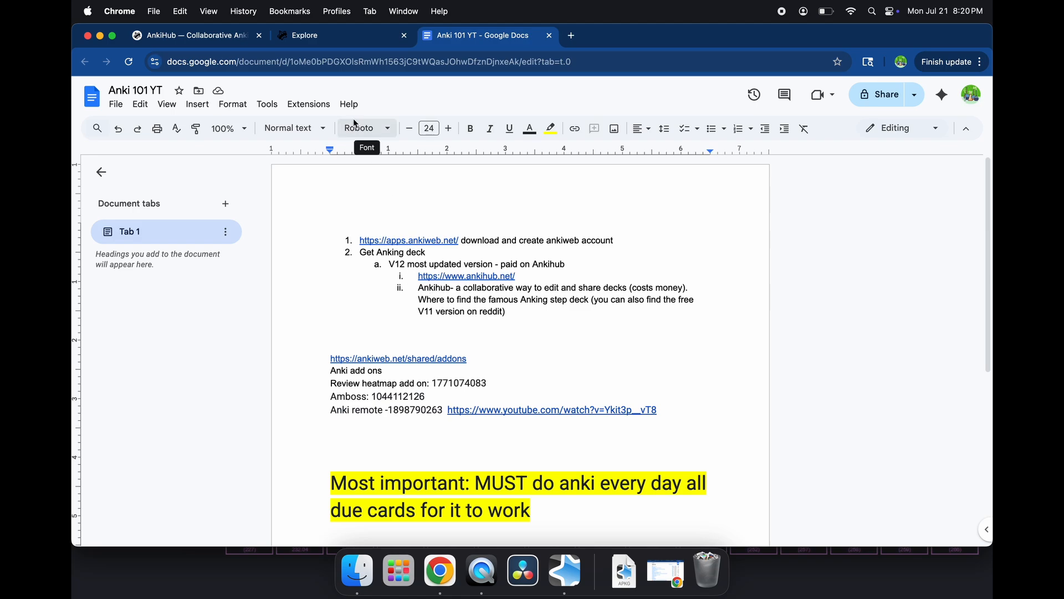
pyautogui.click(466, 380)
pyautogui.doubleClick(488, 383)
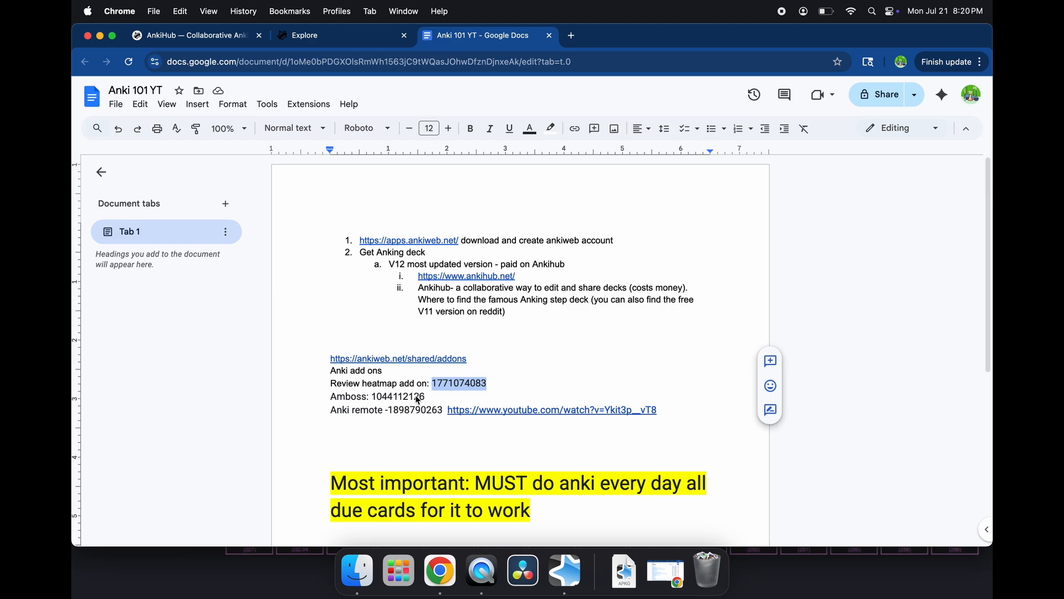
pyautogui.doubleClick(397, 399)
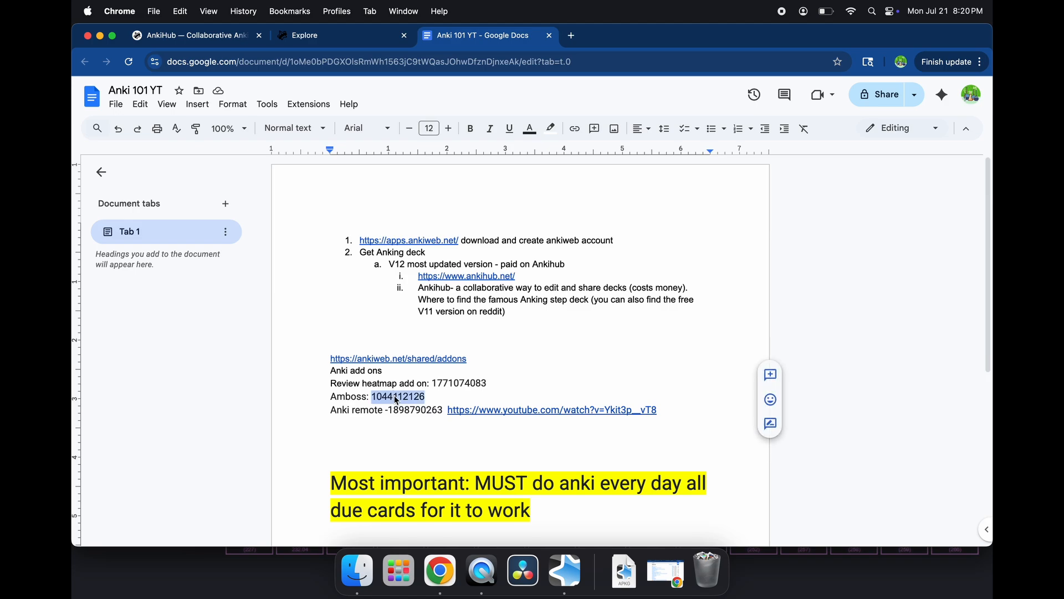
pyautogui.moveTo(489, 383); pyautogui.dragTo(435, 392)
pyautogui.press('super+c')
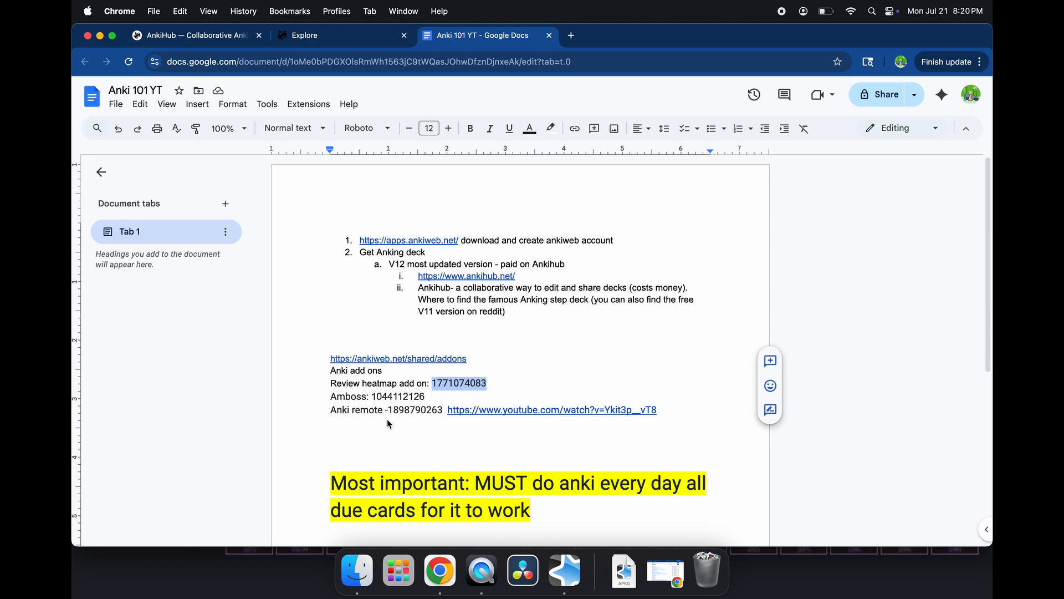
pyautogui.hotkey('ctrl', 'Up')
pyautogui.click(413, 402)
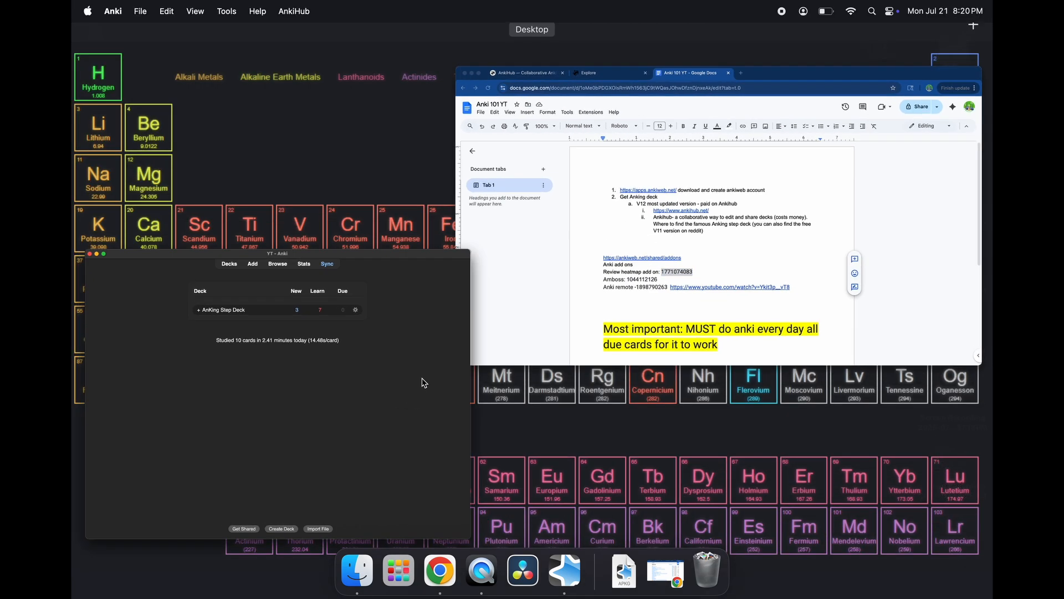
pyautogui.click(227, 12)
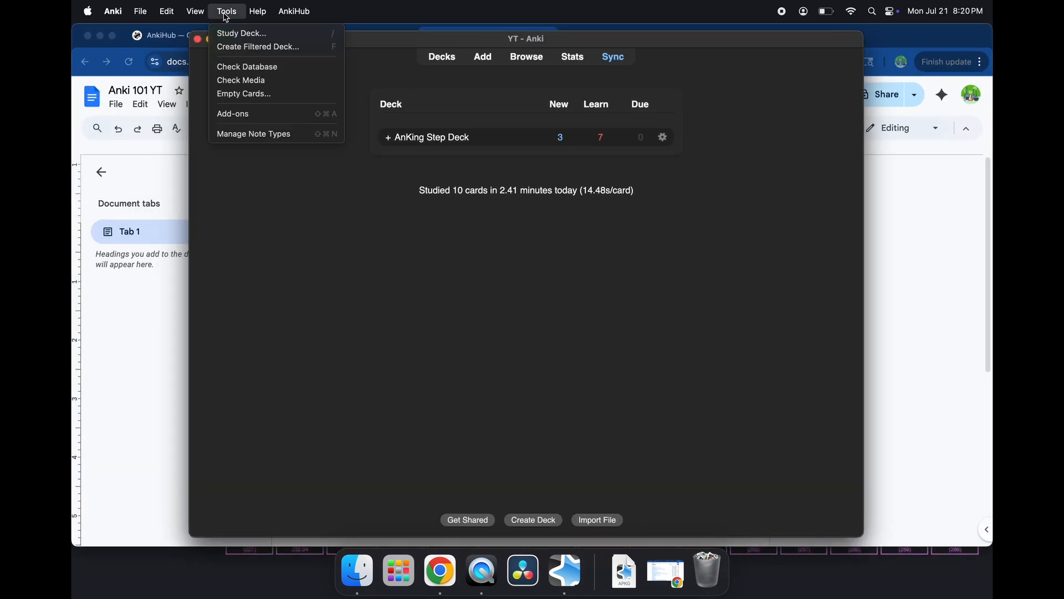
pyautogui.click(269, 116)
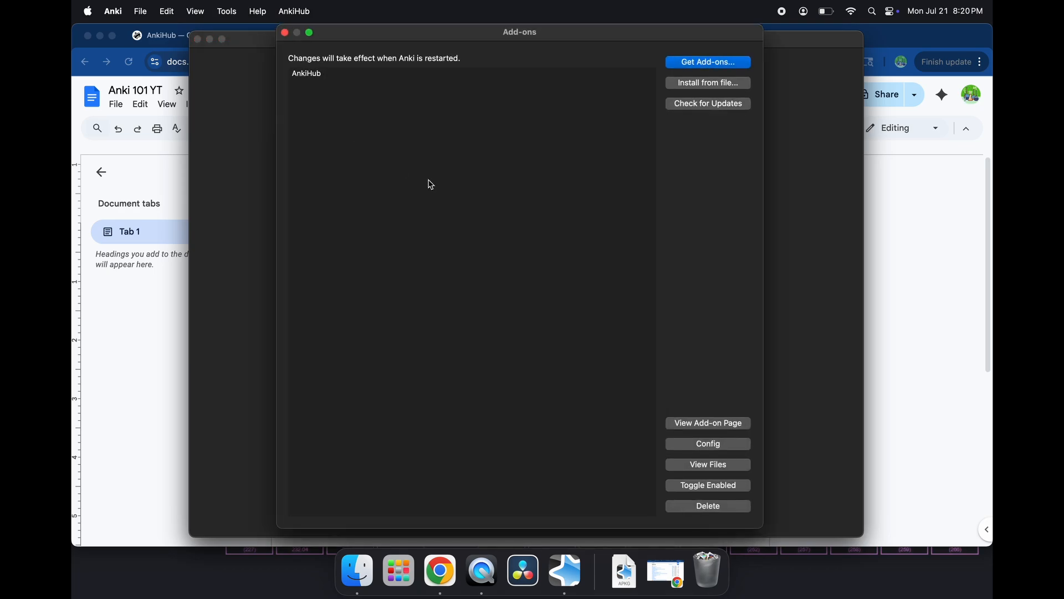
pyautogui.click(705, 65)
pyautogui.press('super+v')
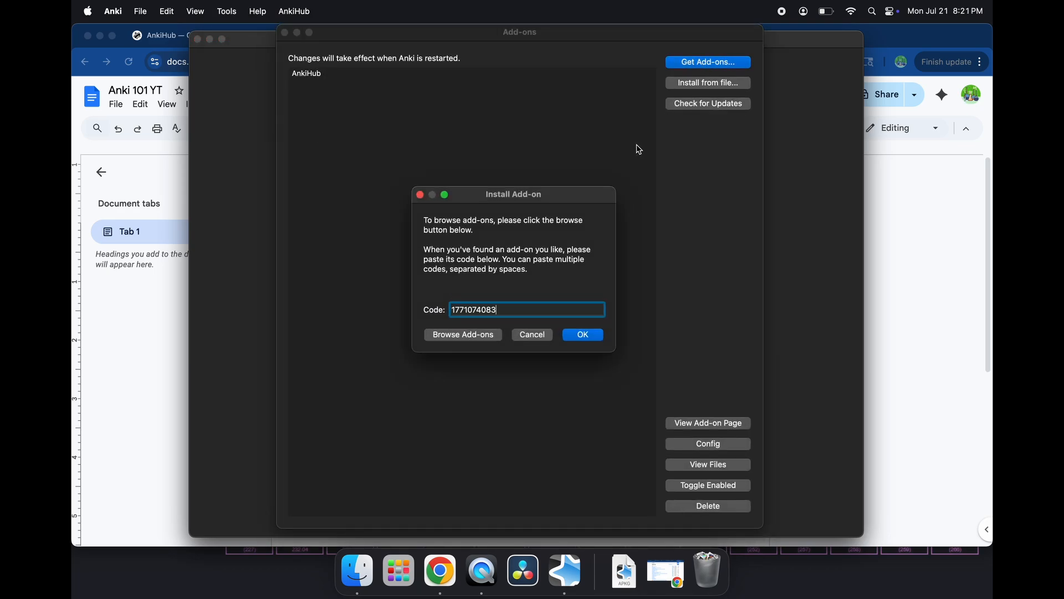
pyautogui.press('Return')
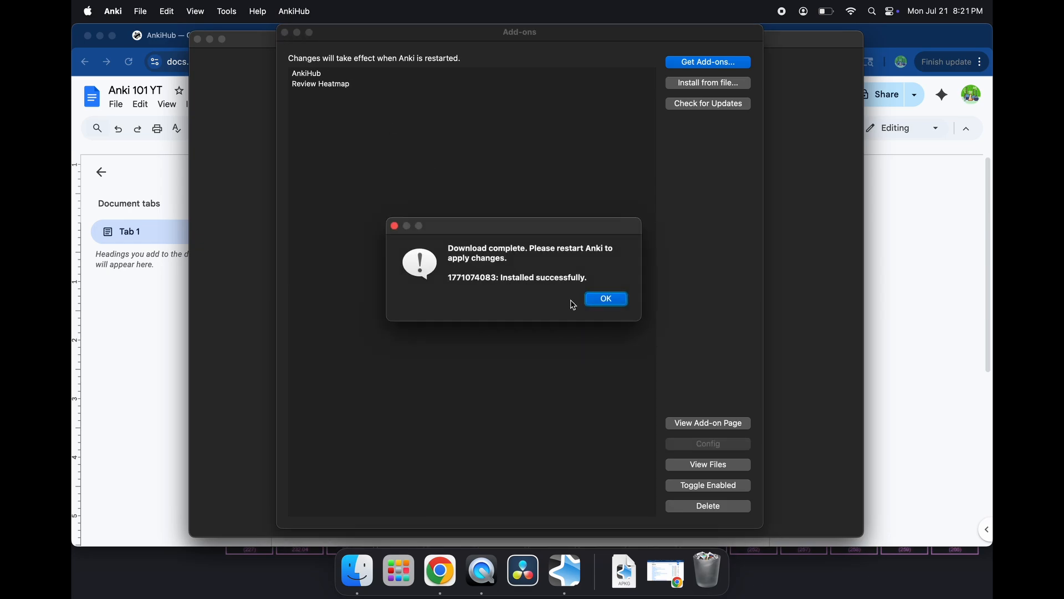
pyautogui.click(606, 299)
pyautogui.click(285, 32)
pyautogui.click(158, 363)
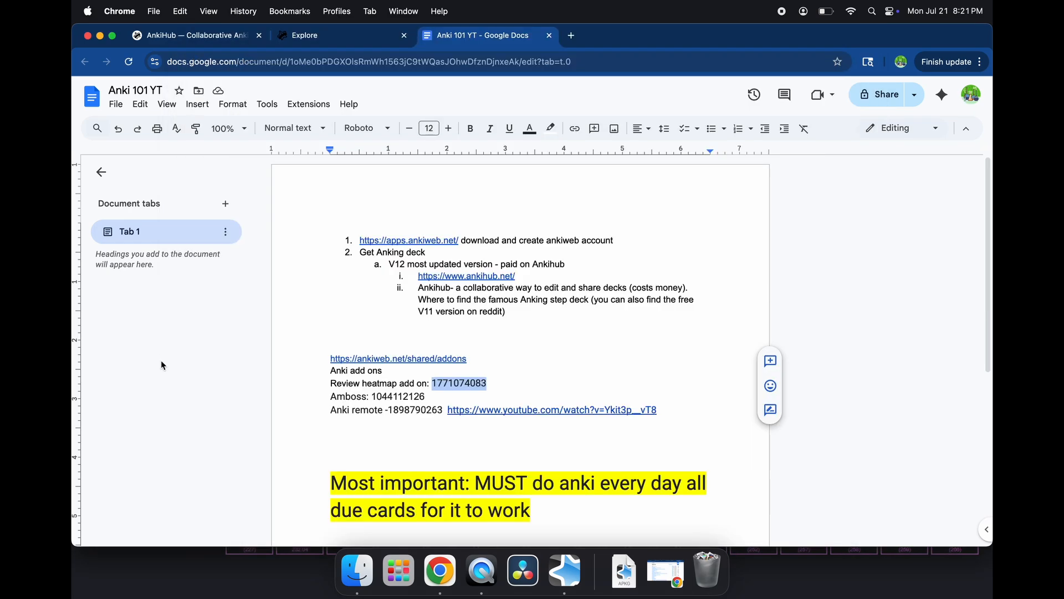
pyautogui.doubleClick(412, 395)
pyautogui.press('super+c')
pyautogui.hotkey('ctrl', 'Up')
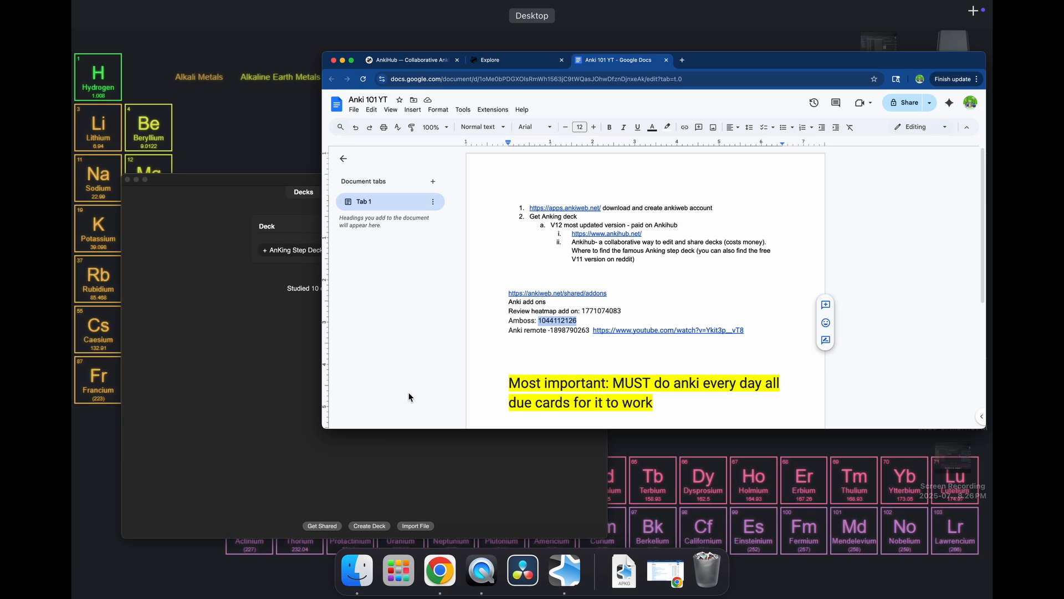
pyautogui.click(414, 321)
pyautogui.click(226, 11)
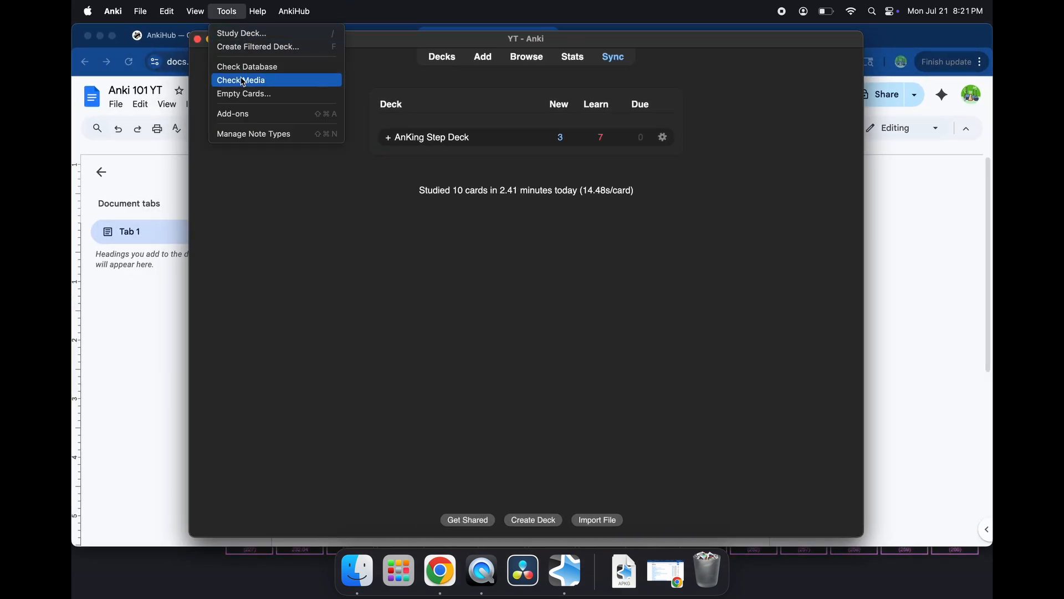
pyautogui.click(245, 112)
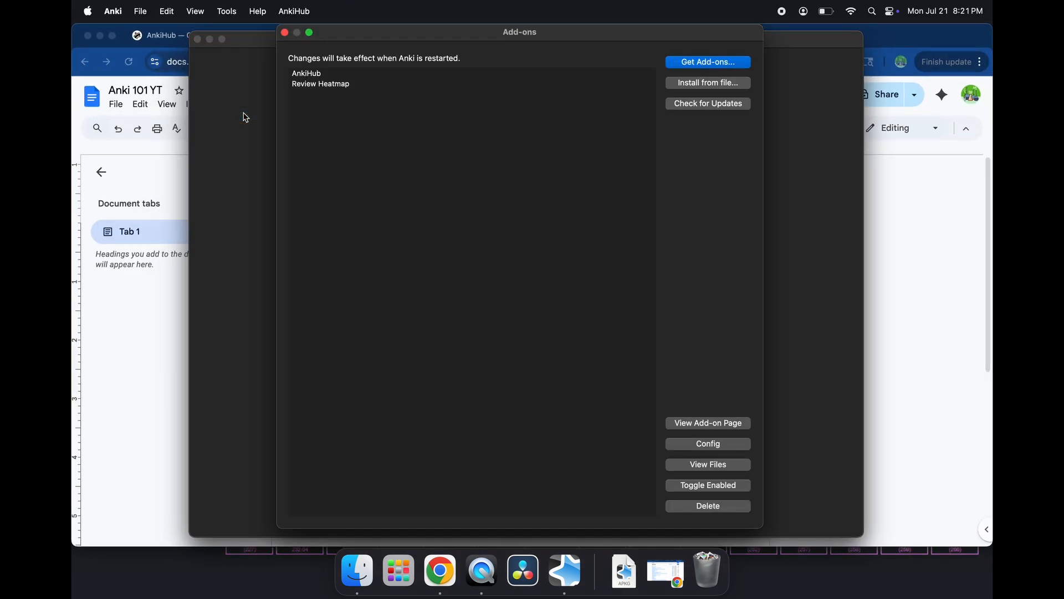
pyautogui.click(680, 62)
pyautogui.press('super+v')
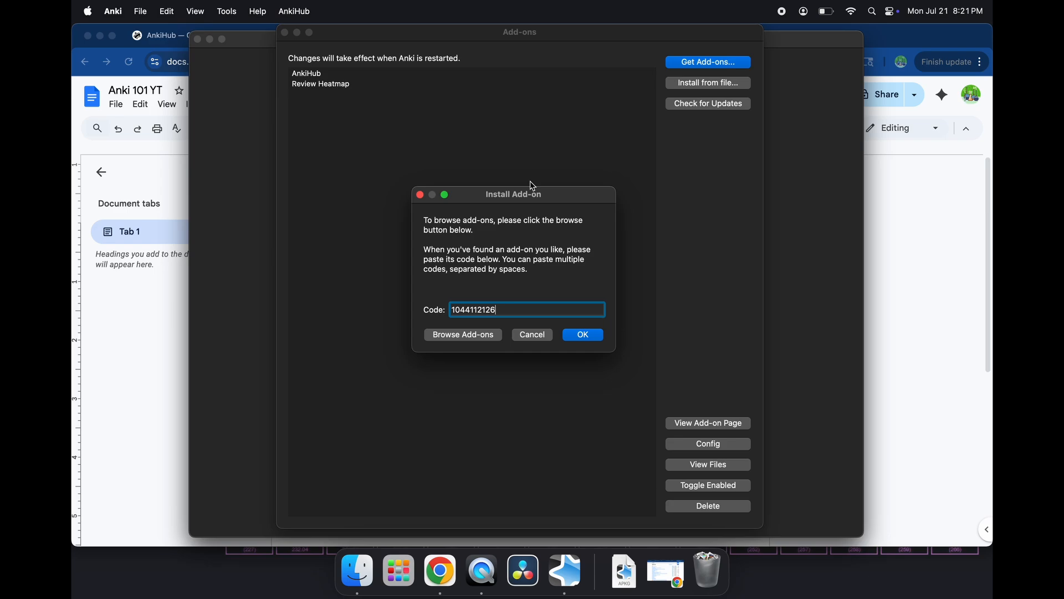
pyautogui.press('Return')
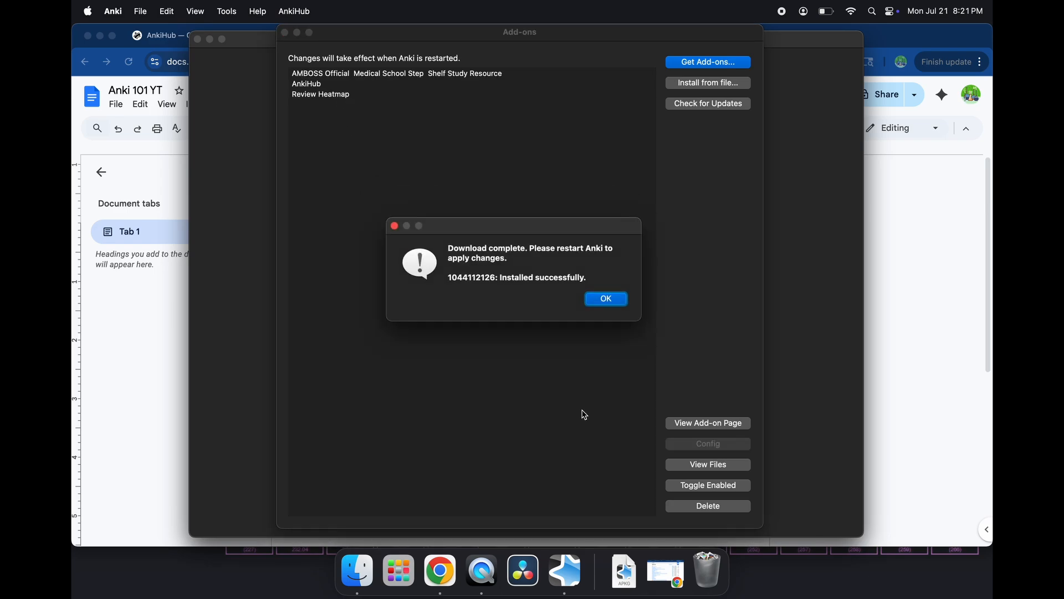
pyautogui.click(606, 299)
pyautogui.click(285, 32)
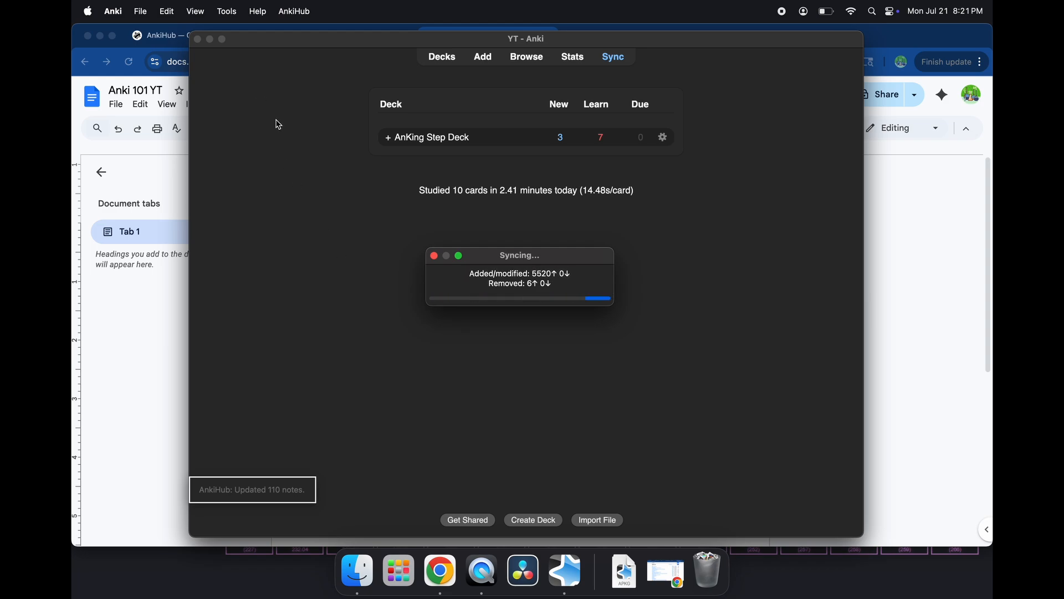
# Step: Switch to Chrome and look over the daily review reminder and optional resources in the Anki 101 YT document
pyautogui.click(169, 315)
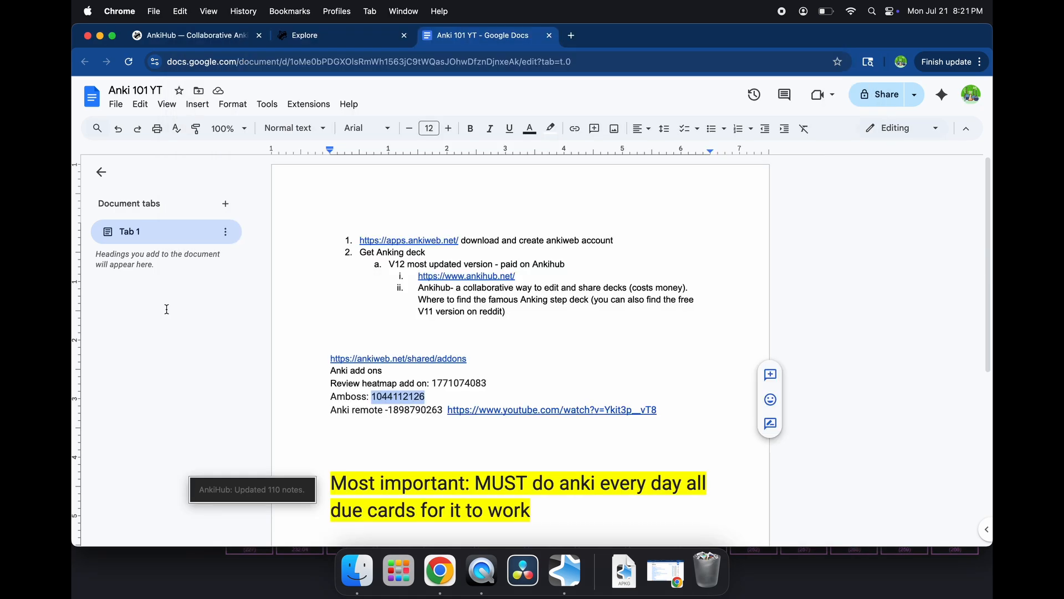
pyautogui.scroll(-3, 420, 341)
pyautogui.scroll(-5, 420, 340)
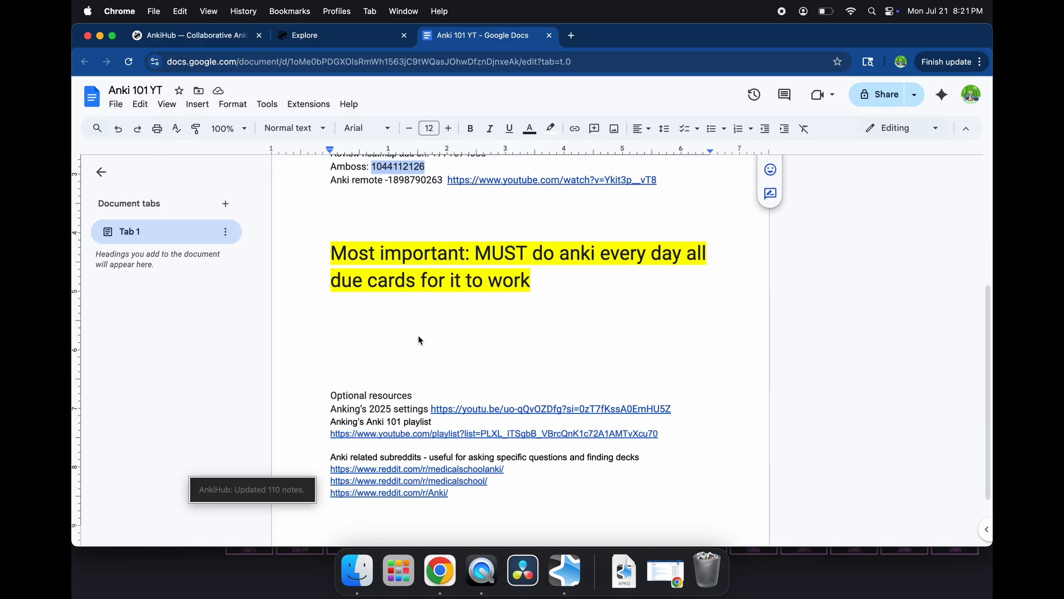
pyautogui.scroll(3, 421, 396)
pyautogui.scroll(4, 421, 396)
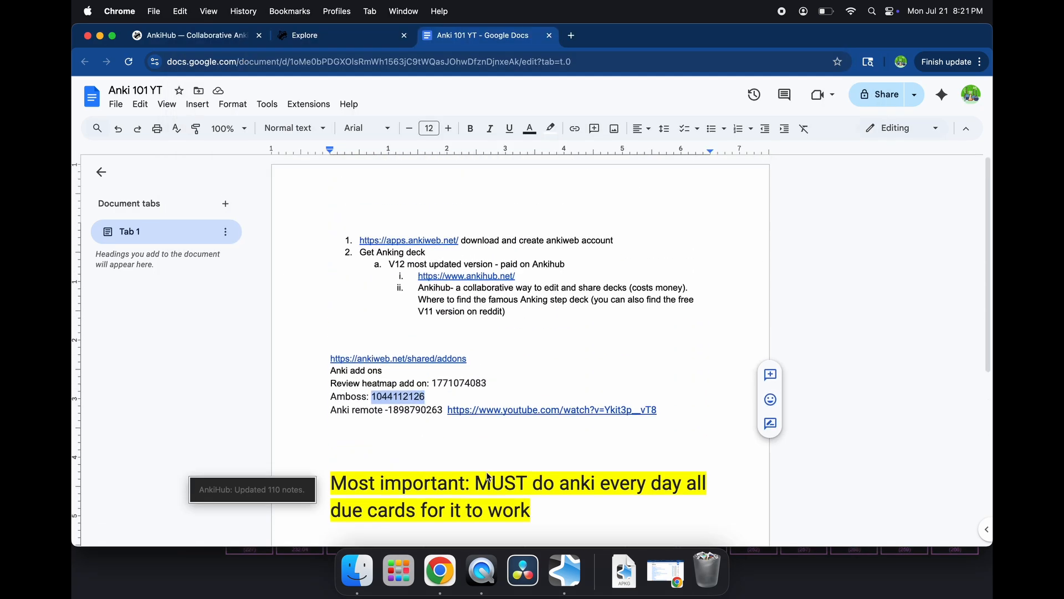
# Step: Relaunch Anki and continue with the AMBOSS add-on's free trial
pyautogui.click(573, 574)
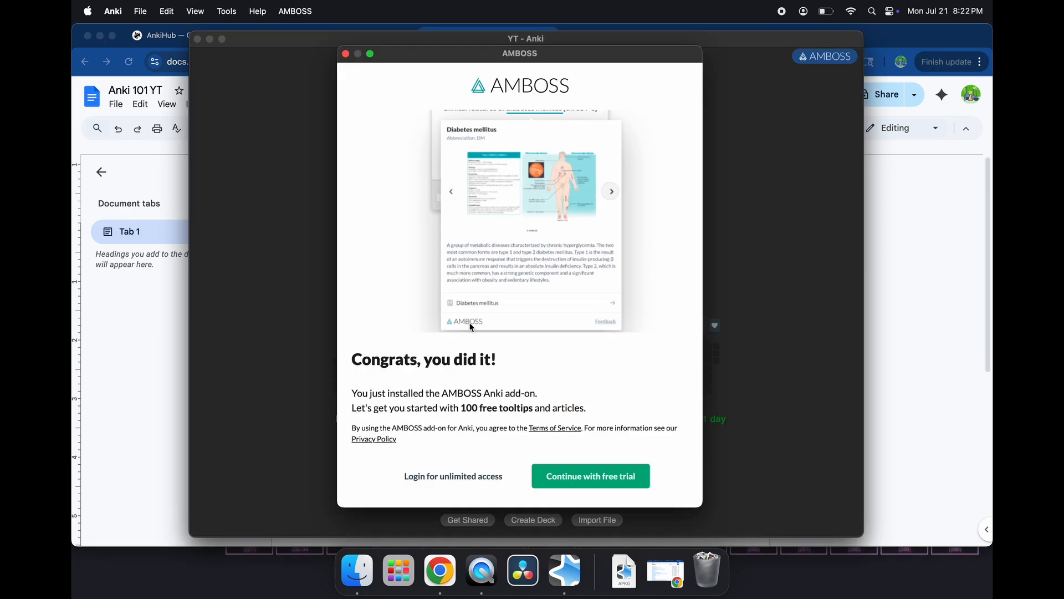
pyautogui.scroll(-2, 467, 414)
pyautogui.scroll(2, 467, 414)
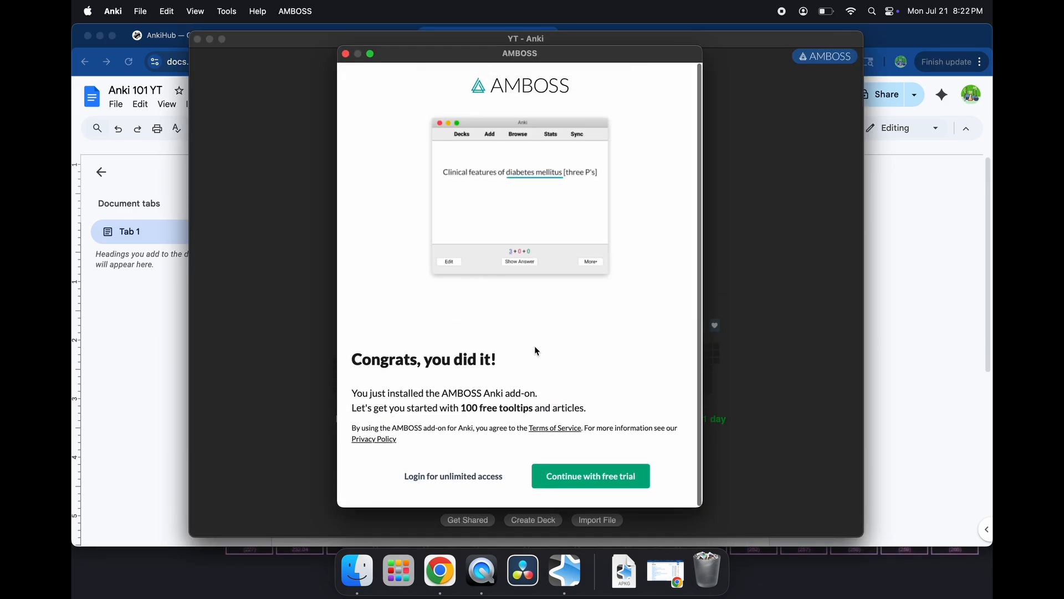
pyautogui.click(583, 478)
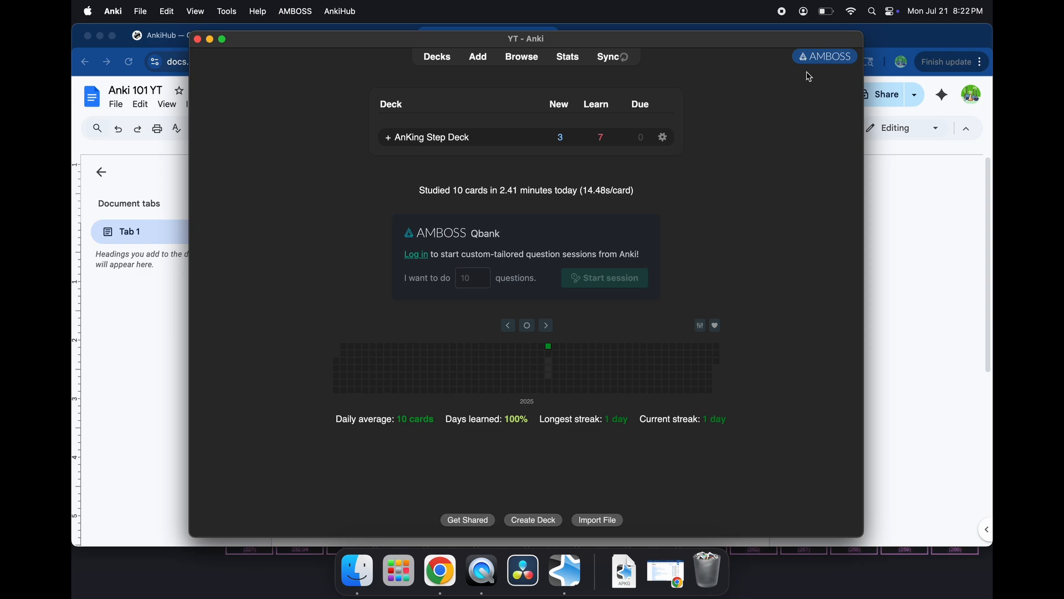
# Step: Open the card browser, select the first 20 cards, and view the cards tagged #AMBOSS and 01_Cell_Trafficking
pyautogui.click(514, 62)
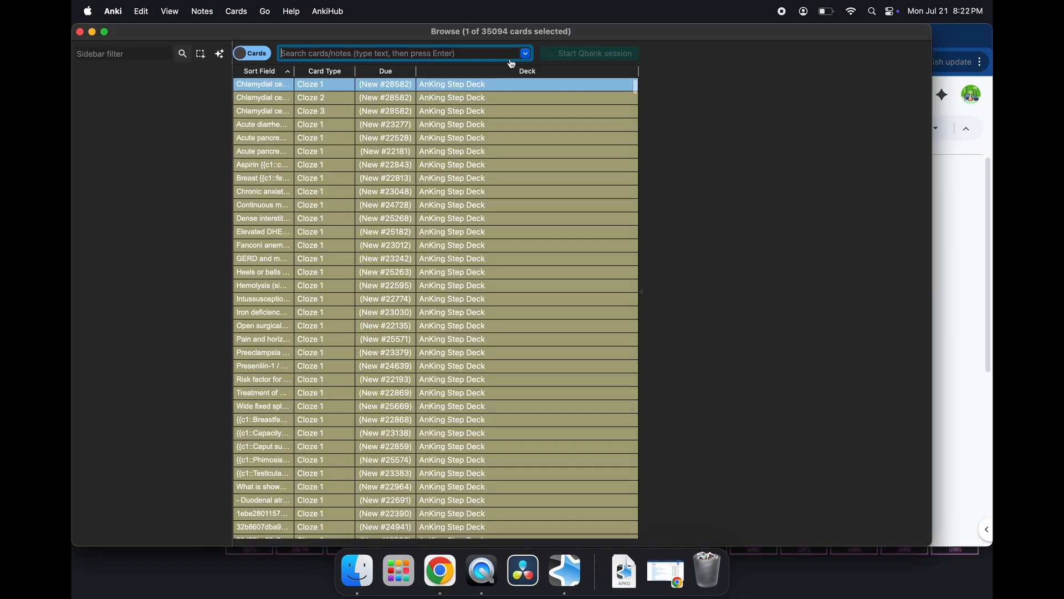
pyautogui.moveTo(375, 90); pyautogui.dragTo(375, 344)
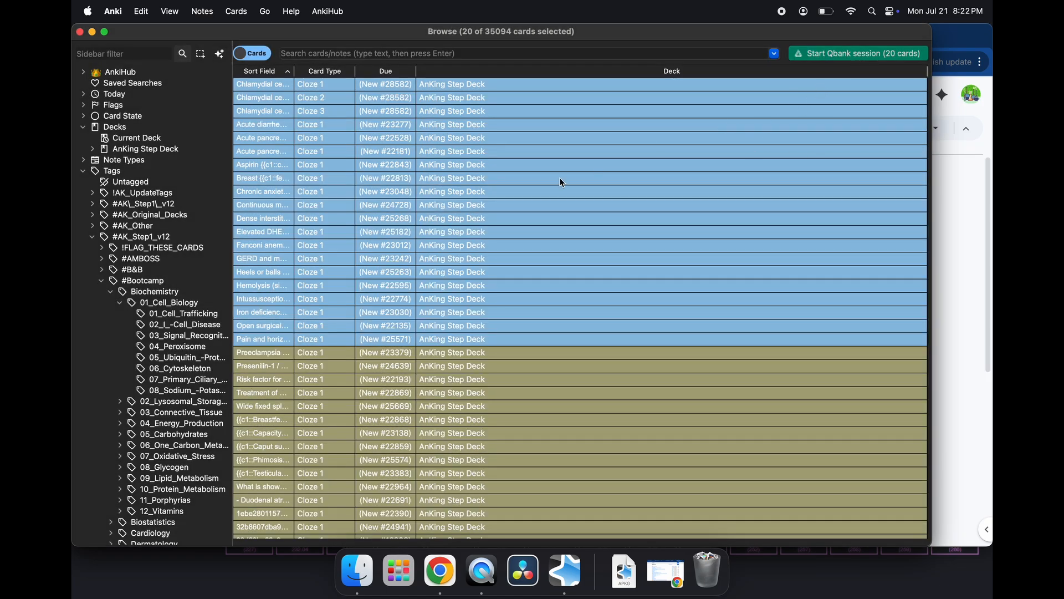
pyautogui.click(156, 263)
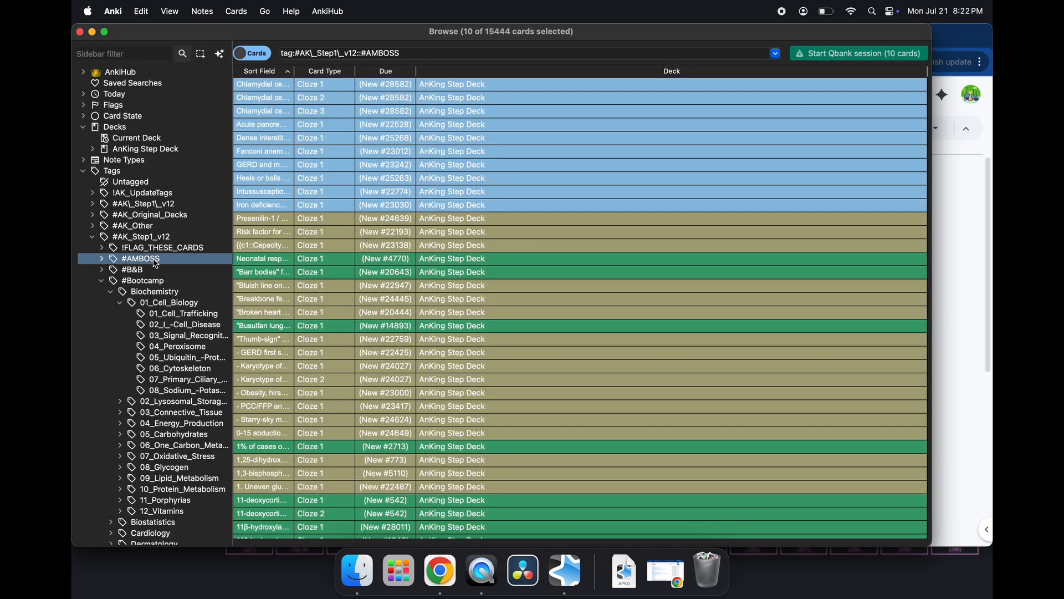
pyautogui.click(490, 164)
pyautogui.click(491, 218)
pyautogui.click(478, 277)
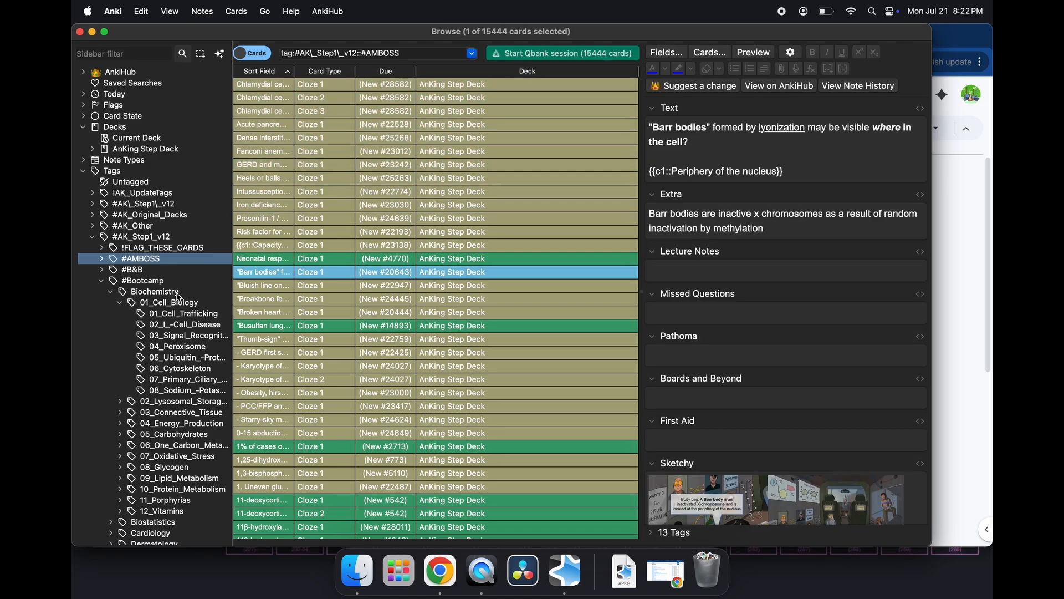
pyautogui.click(166, 314)
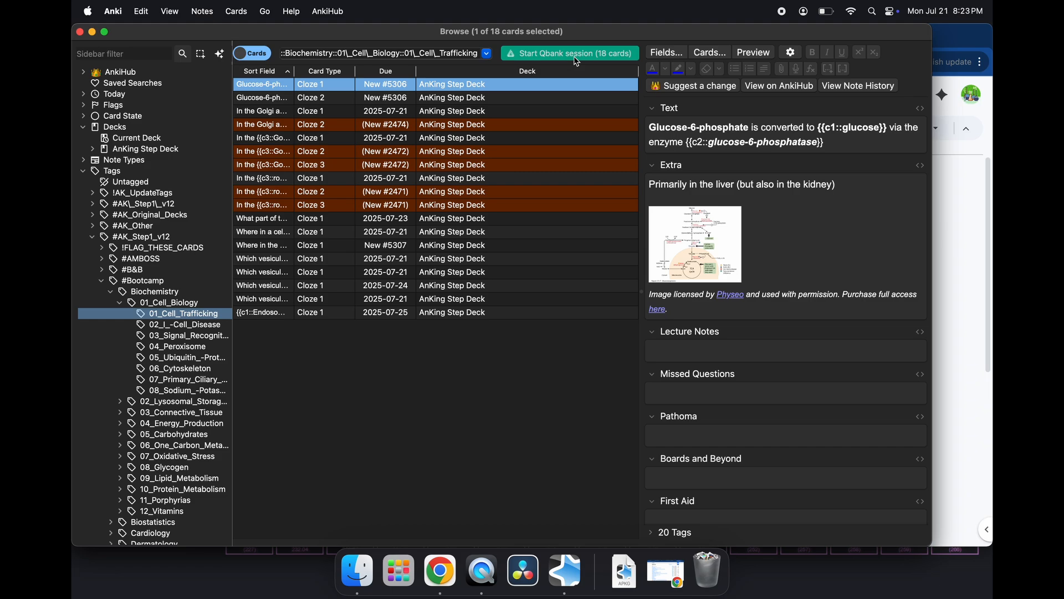
# Step: Search the cards tagged #AK_Step1_v12 for bartonella, look through them, and close the card browser
pyautogui.click(143, 241)
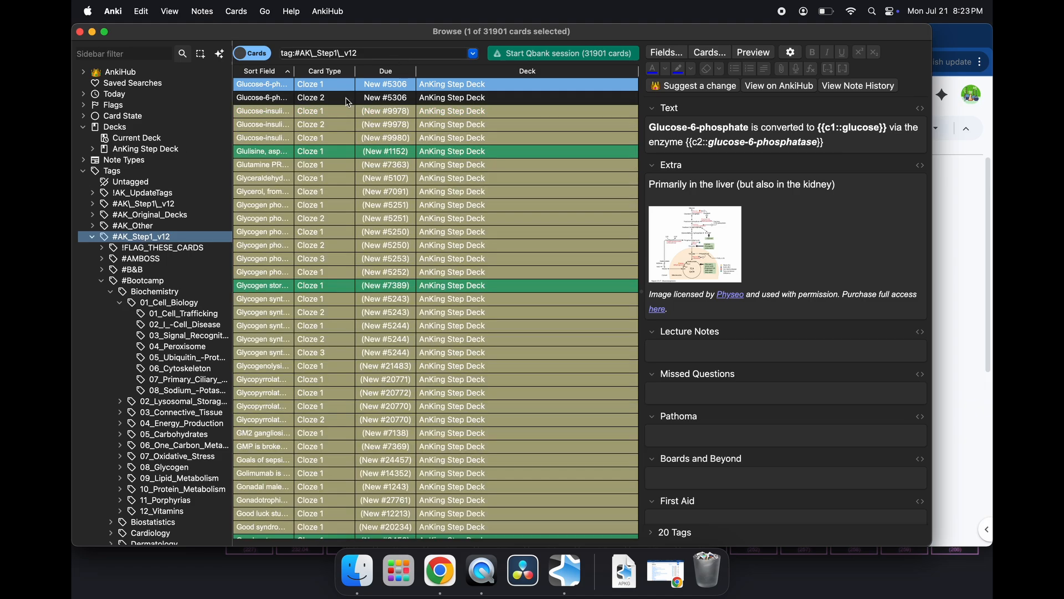
pyautogui.click(380, 53)
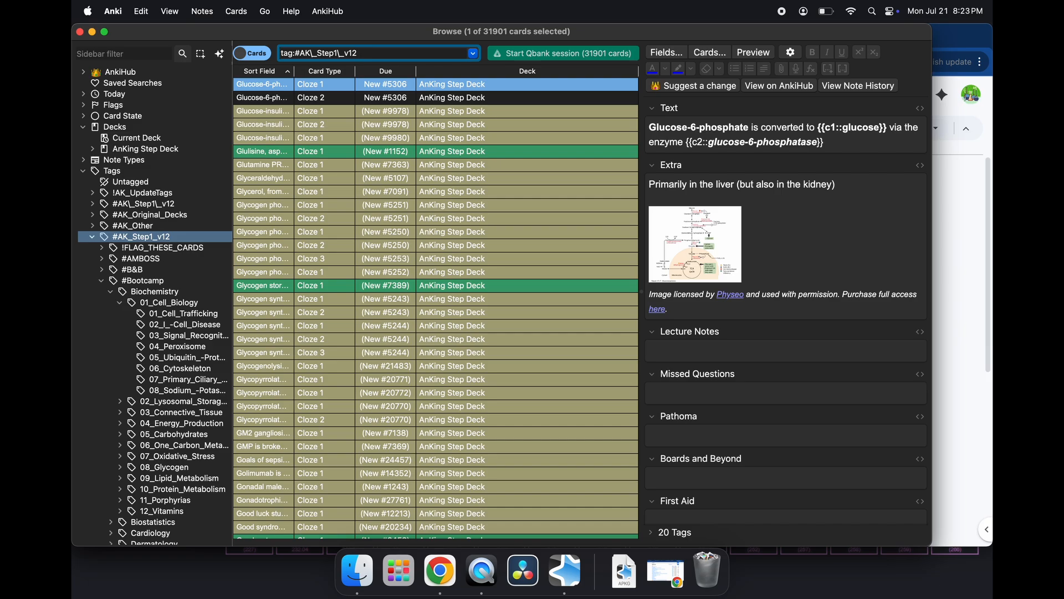
pyautogui.write('bartonella')
pyautogui.press('Return')
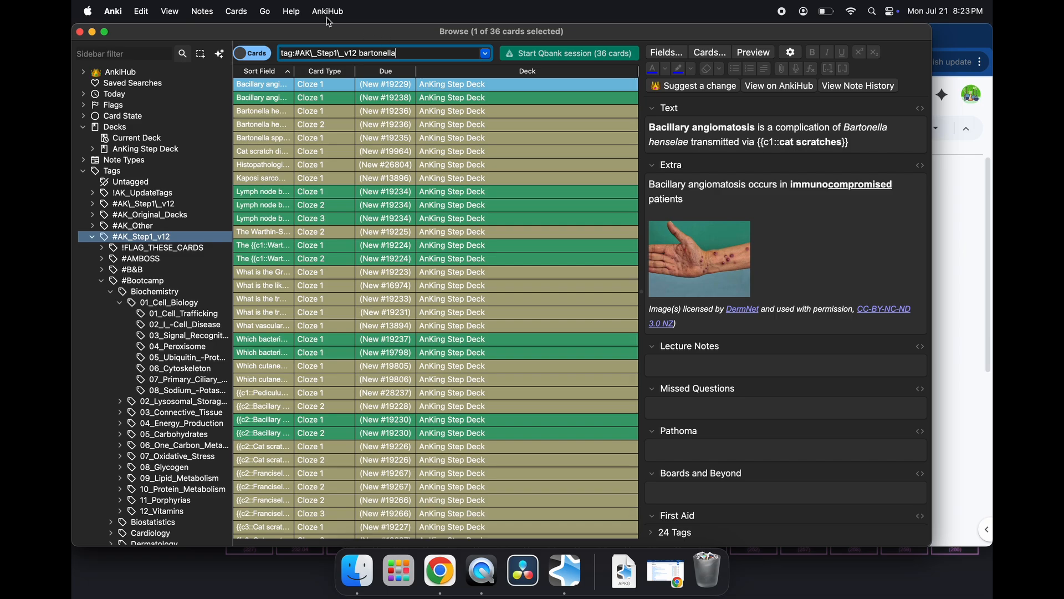
pyautogui.scroll(-2, 393, 207)
pyautogui.scroll(2, 393, 206)
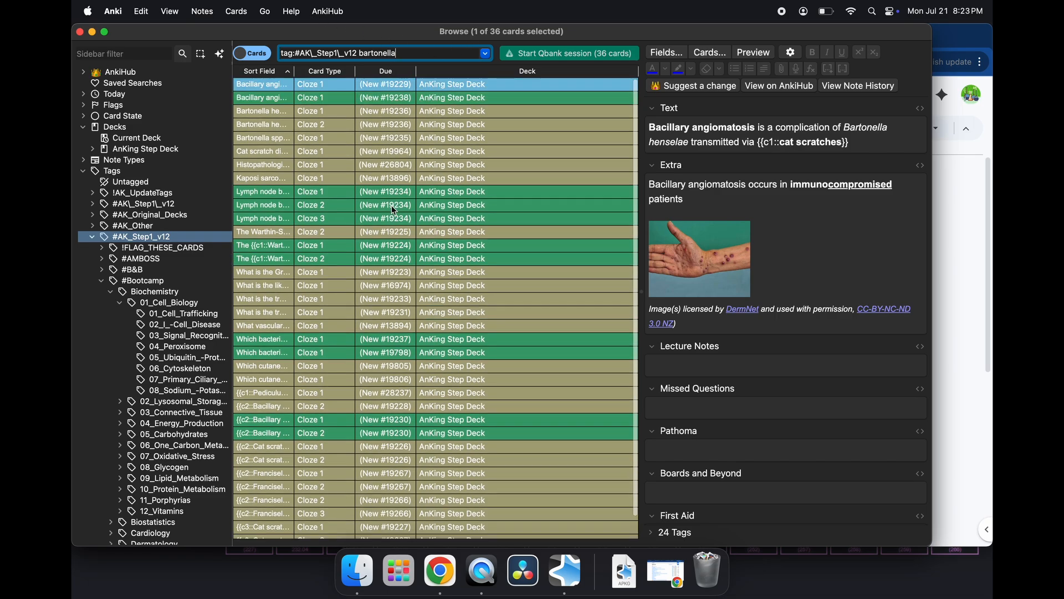
pyautogui.hotkey('alt', 'BackSpace')
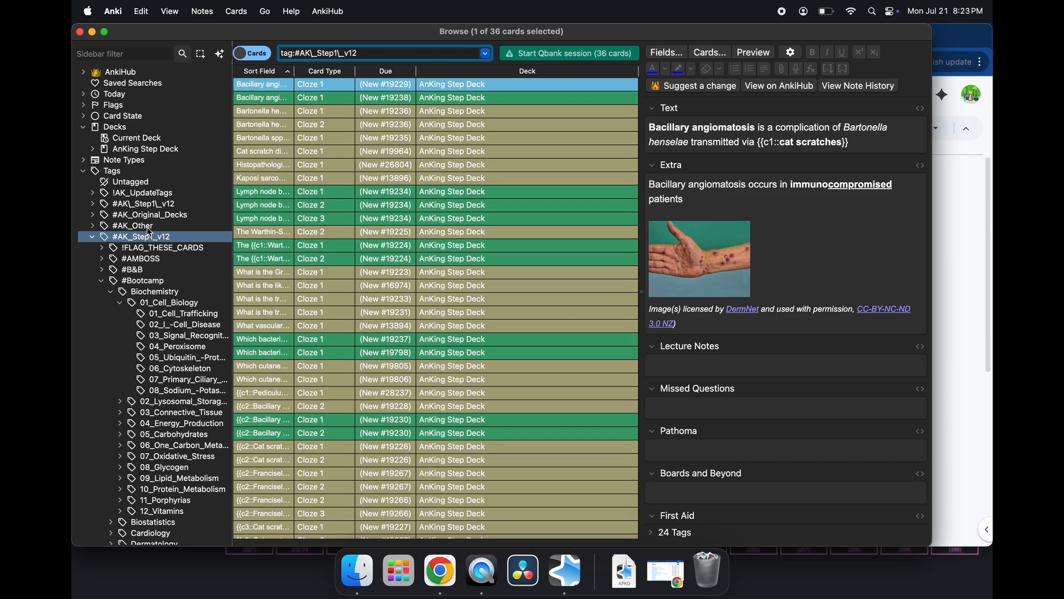
pyautogui.click(140, 248)
pyautogui.press('Escape')
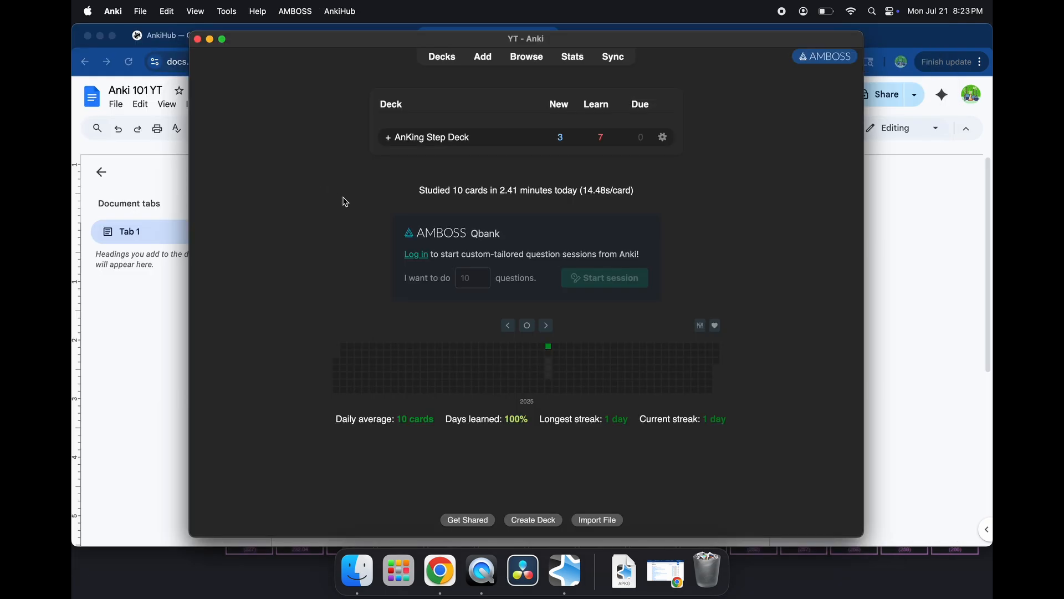